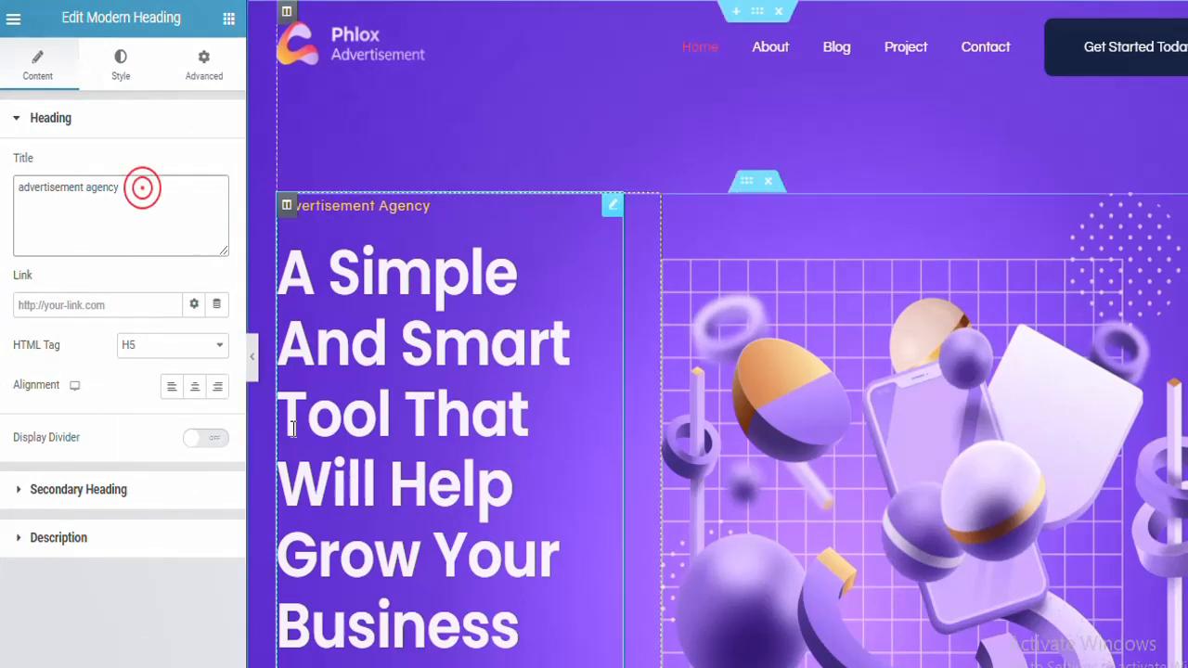
Step: Replace the highlighted text of the hero's secondary heading with "Edit section"
click(97, 116)
click(90, 167)
triple_click(93, 308)
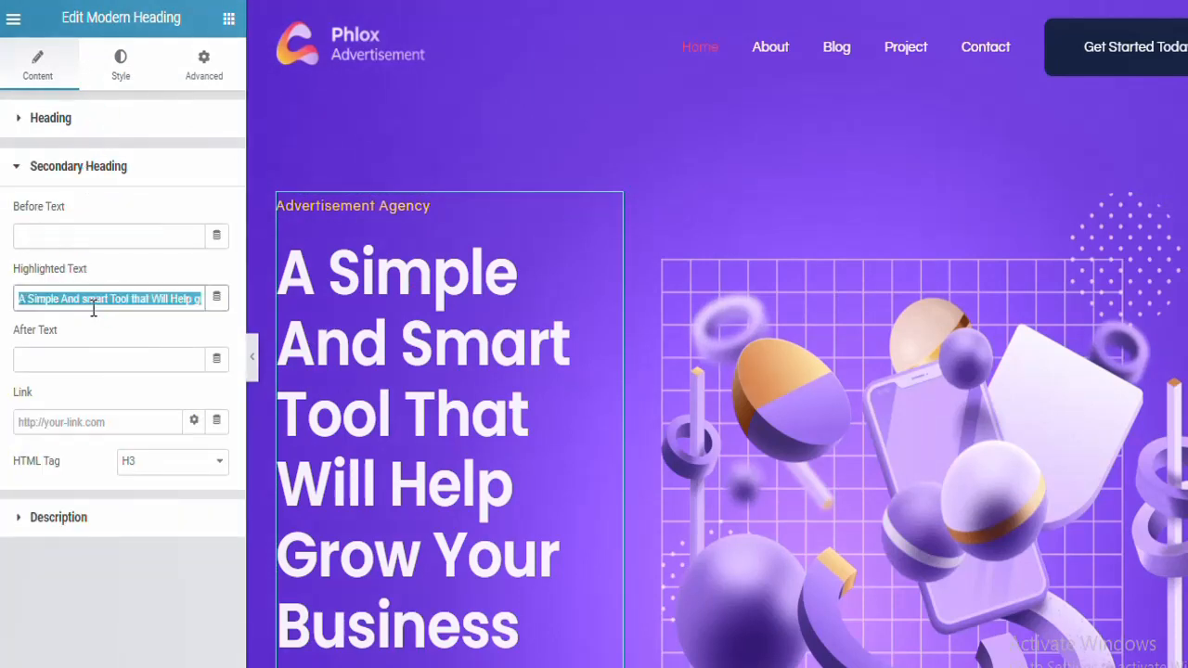
text(Edit section)
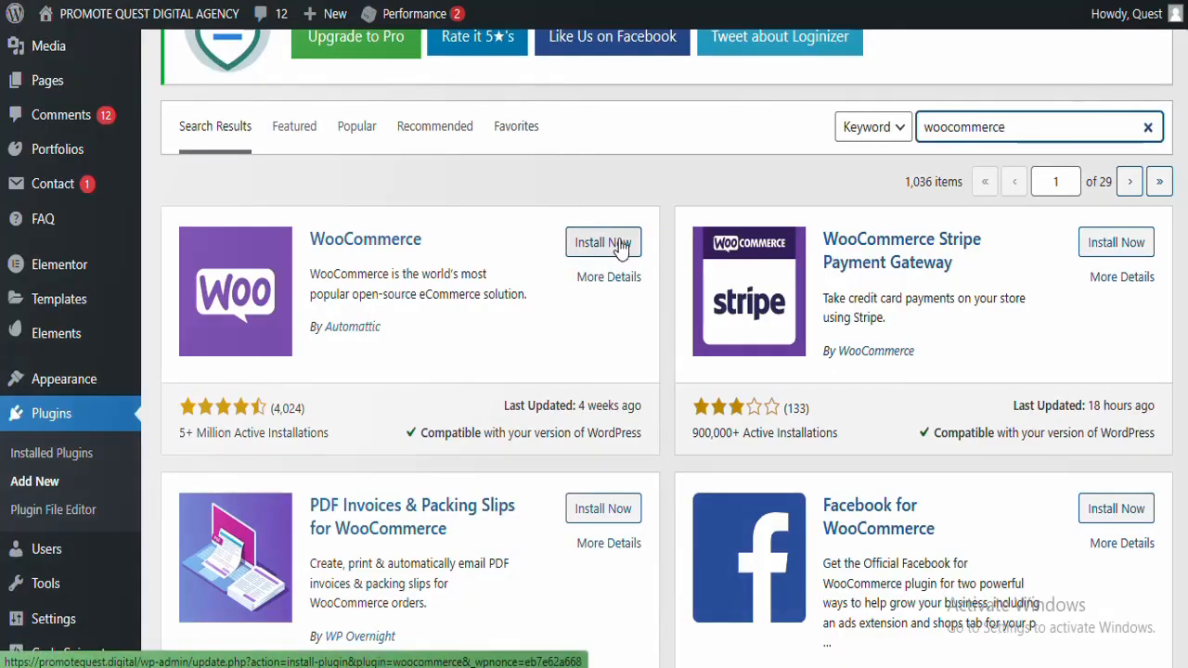
Step: Install the WooCommerce plugin by Automattic from the plugin search results
click(620, 243)
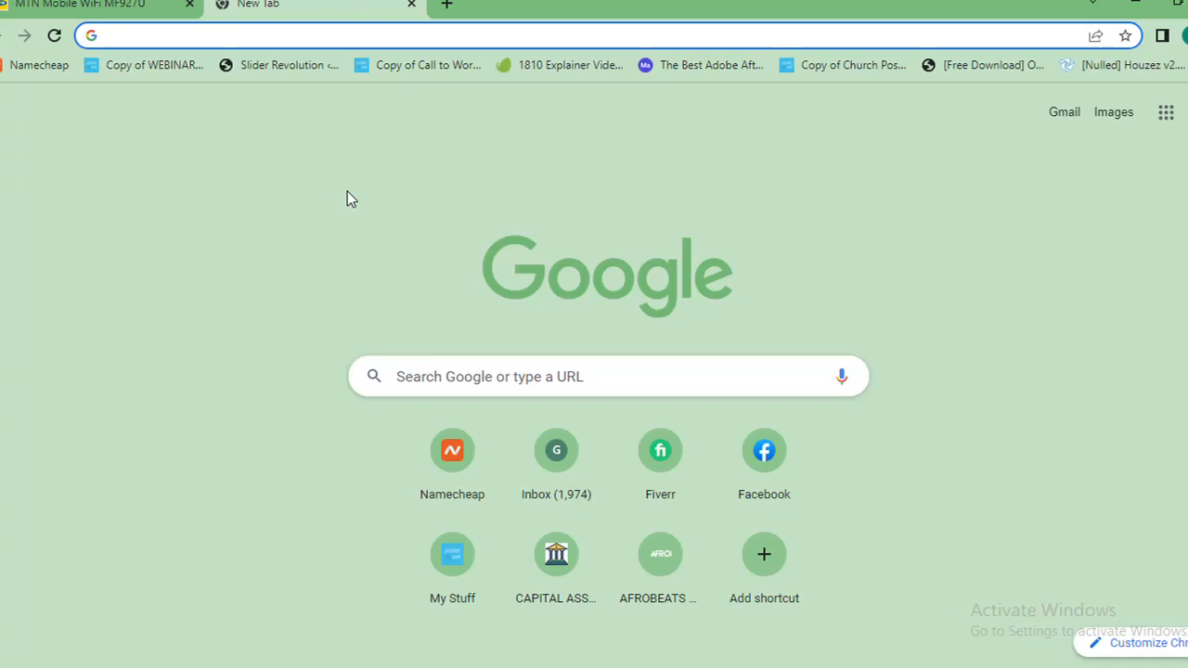
Step: Search Google for "xampp"
click(368, 32)
text(xa)
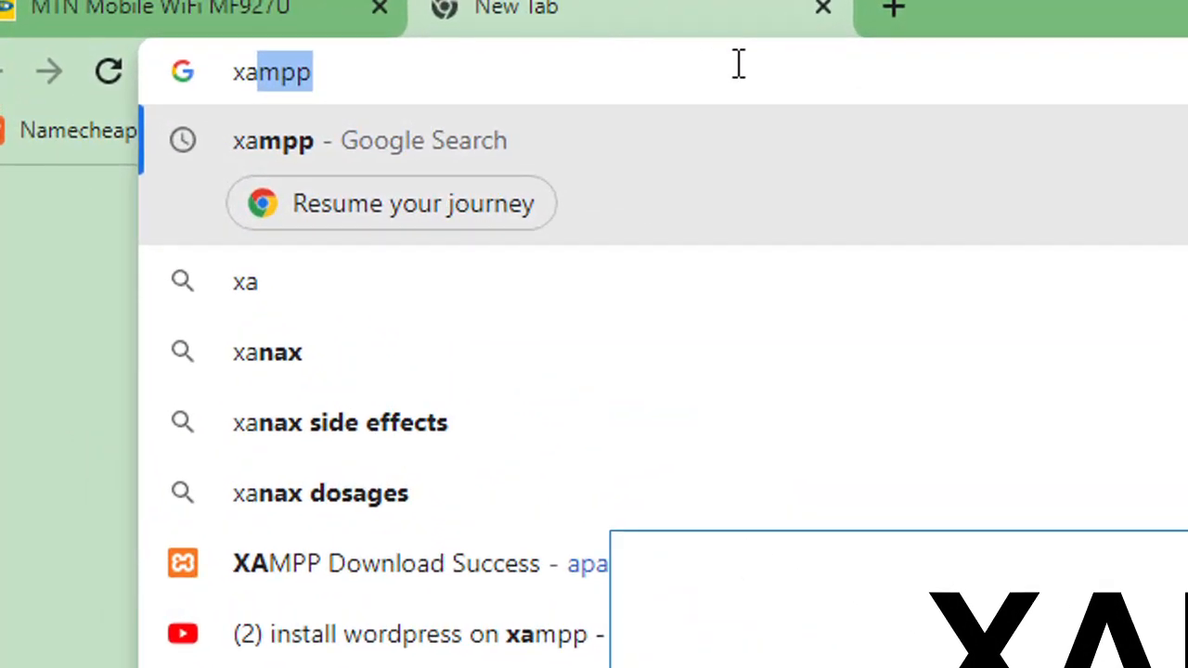
text(mpp)
key(Return)
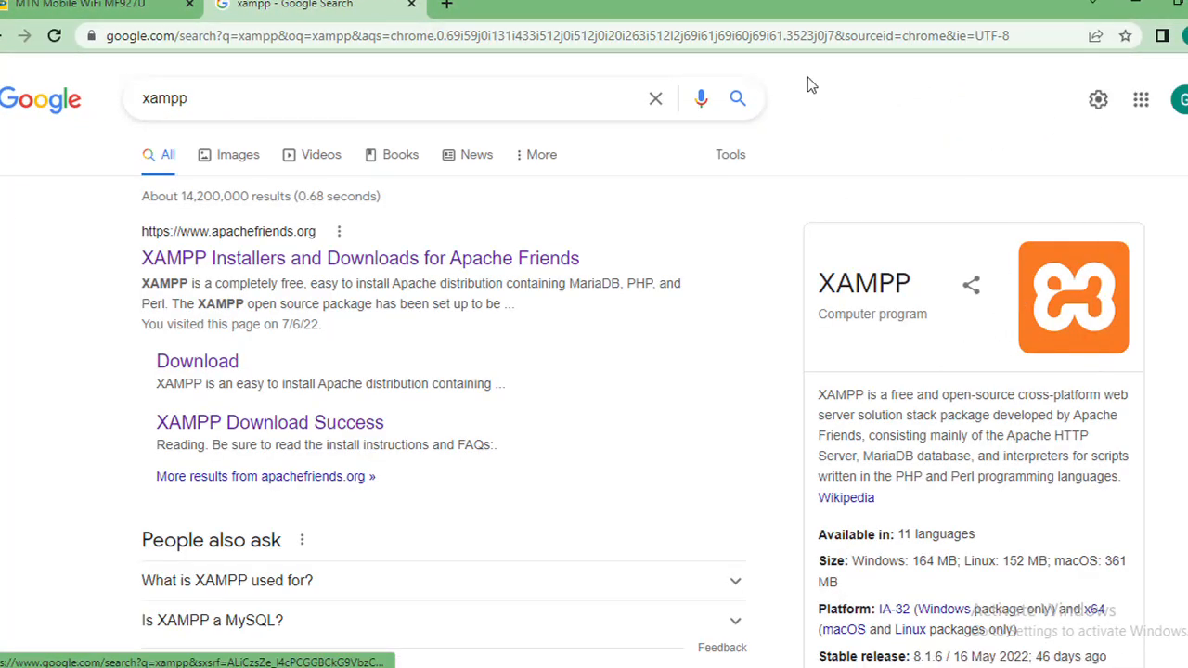
Step: Search Google for "wordpress" in a new browser tab, keeping the XAMPP results open
click(446, 5)
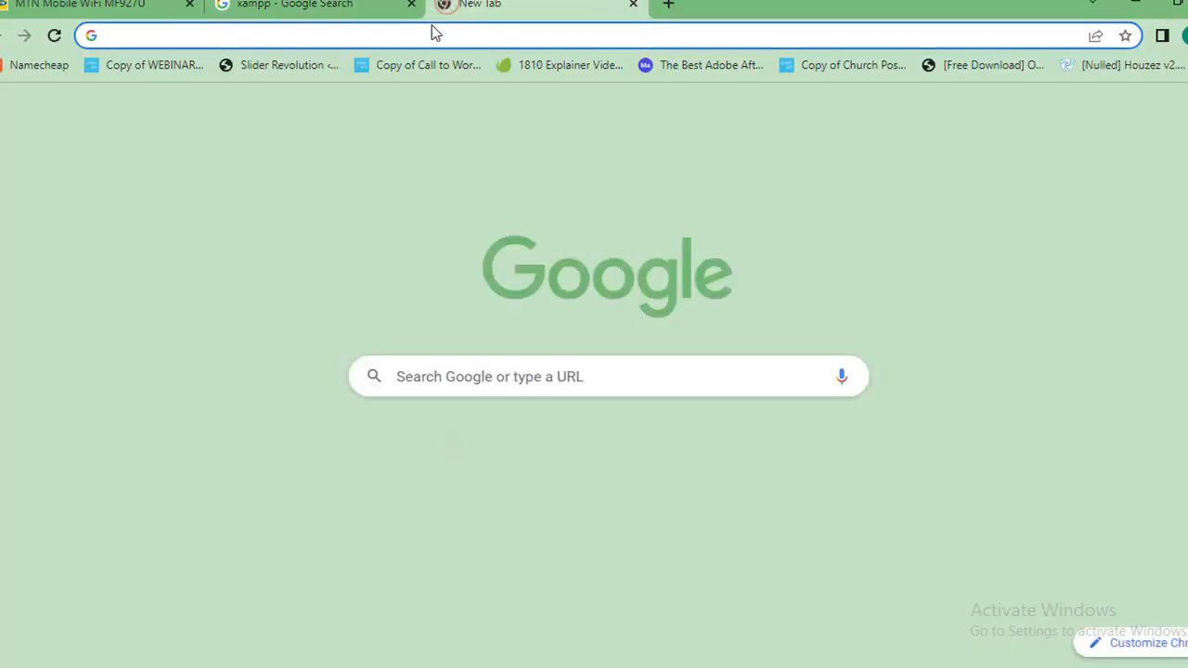
click(429, 32)
text(word)
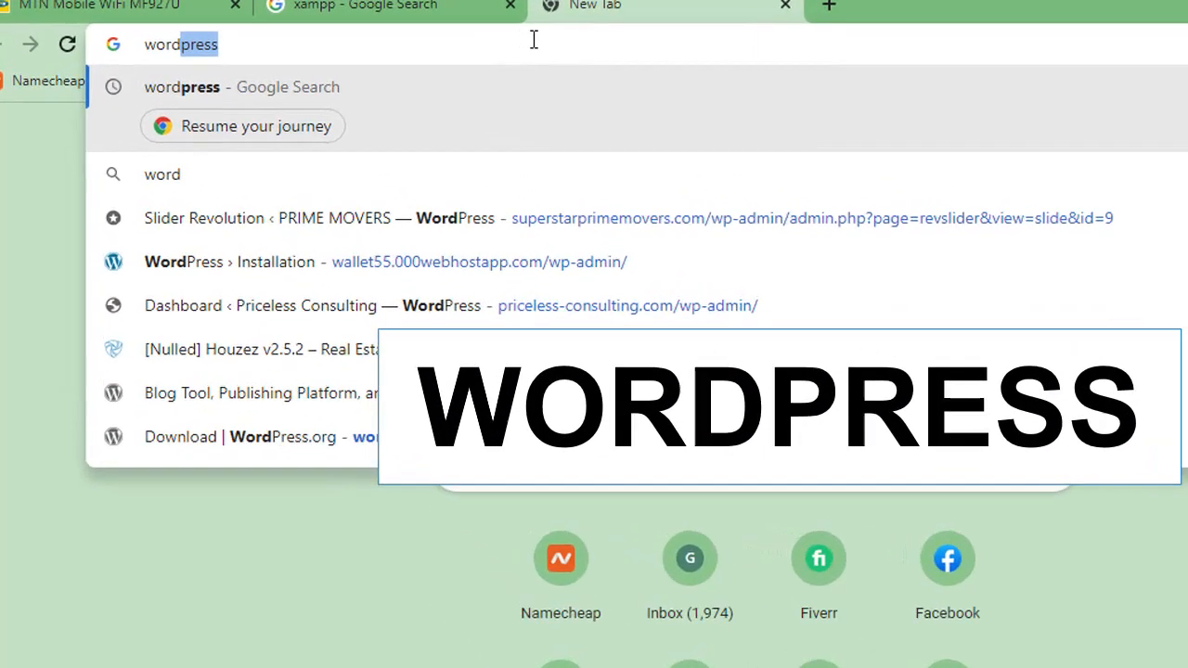
text(press)
key(Return)
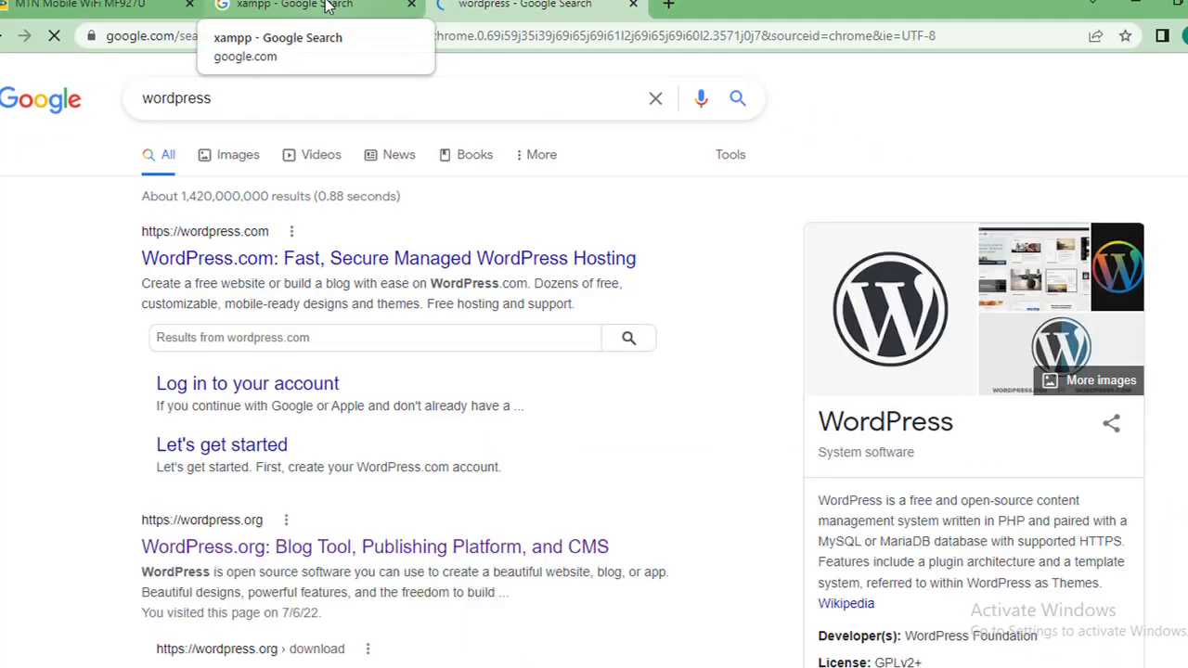
click(326, 5)
click(549, 5)
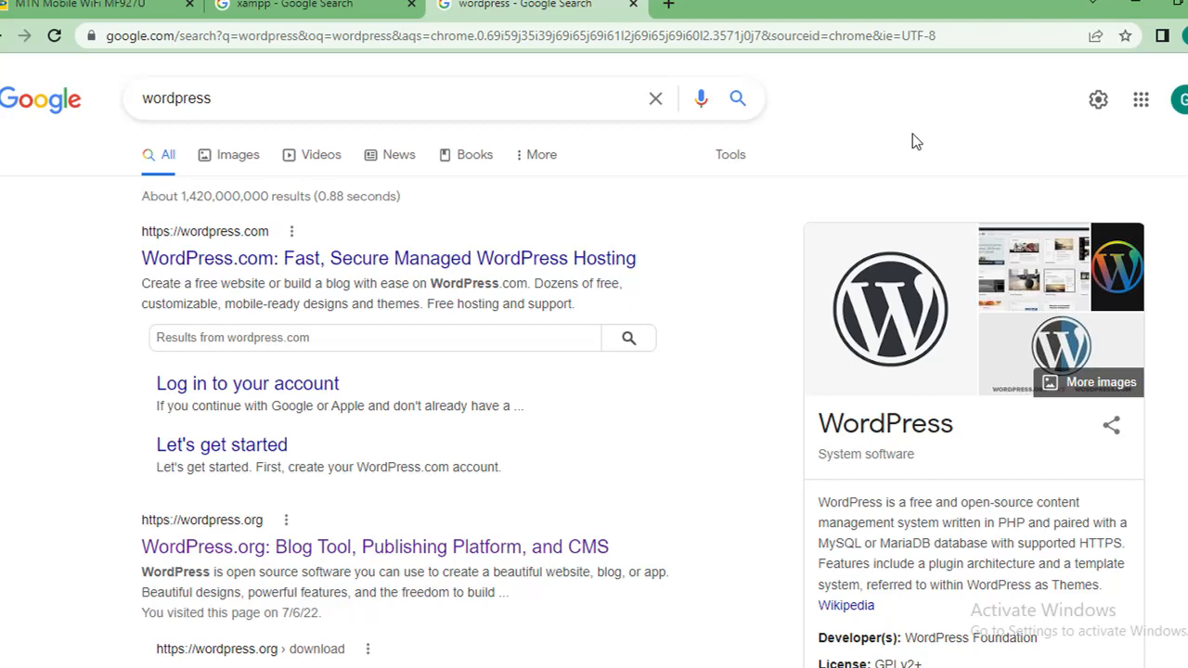
Step: Open the "XAMPP Installers and Downloads for Apache Friends" result in a new tab and switch to it
click(297, 5)
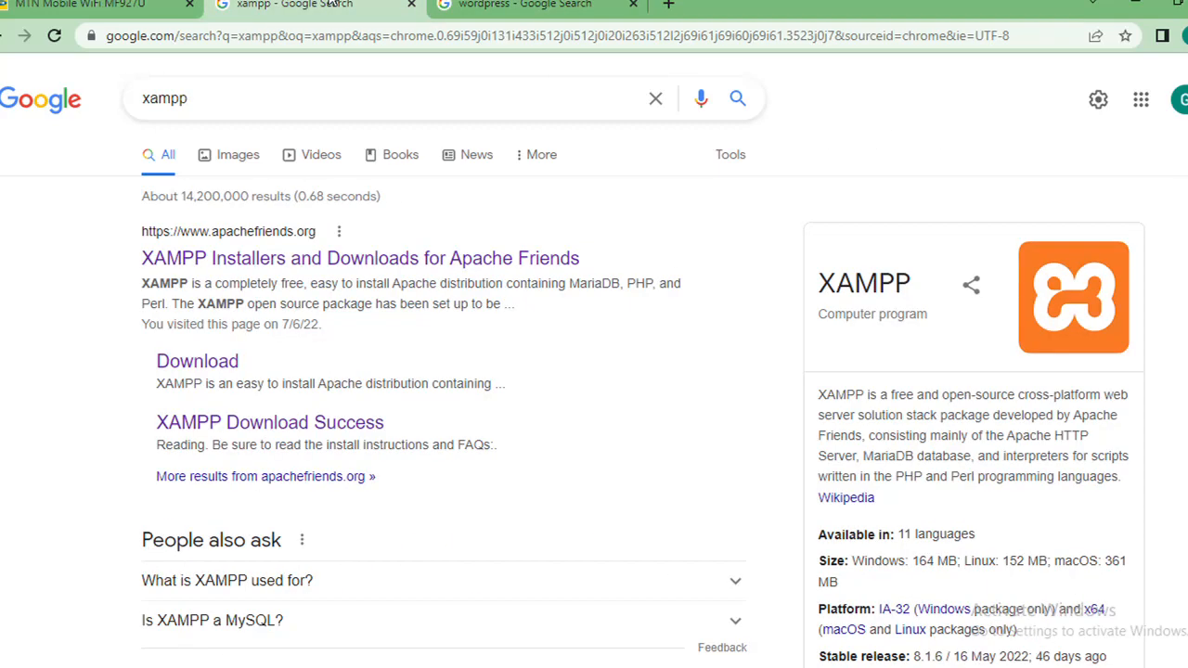
right_click(221, 258)
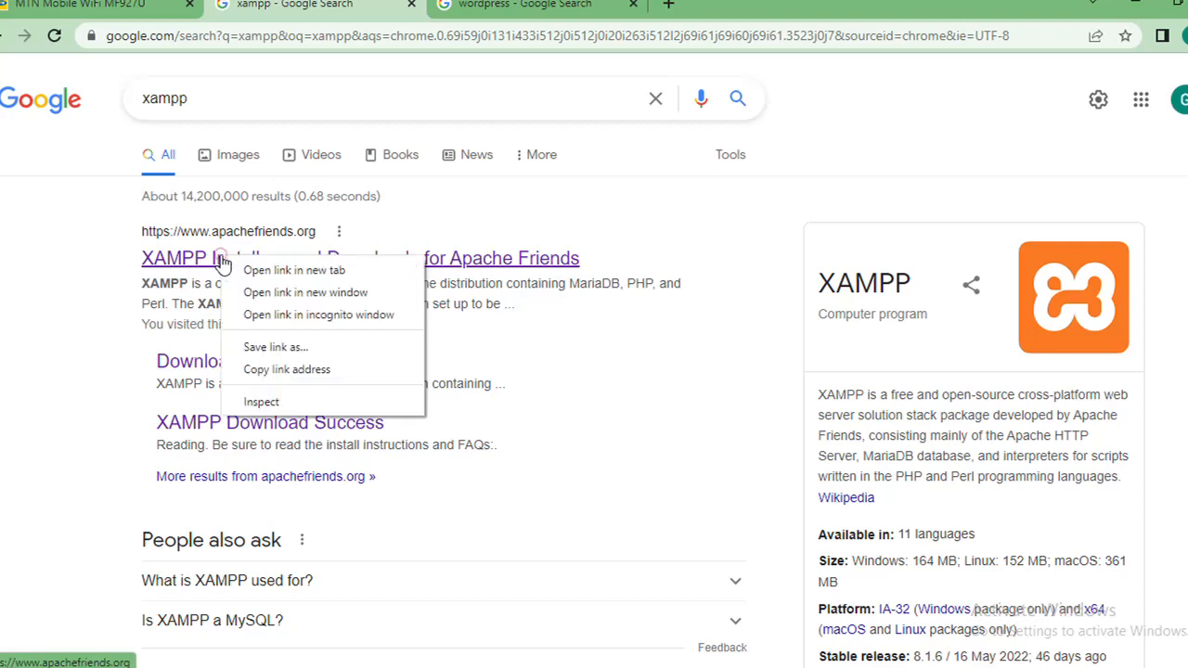
click(294, 270)
key(ctrl+Tab)
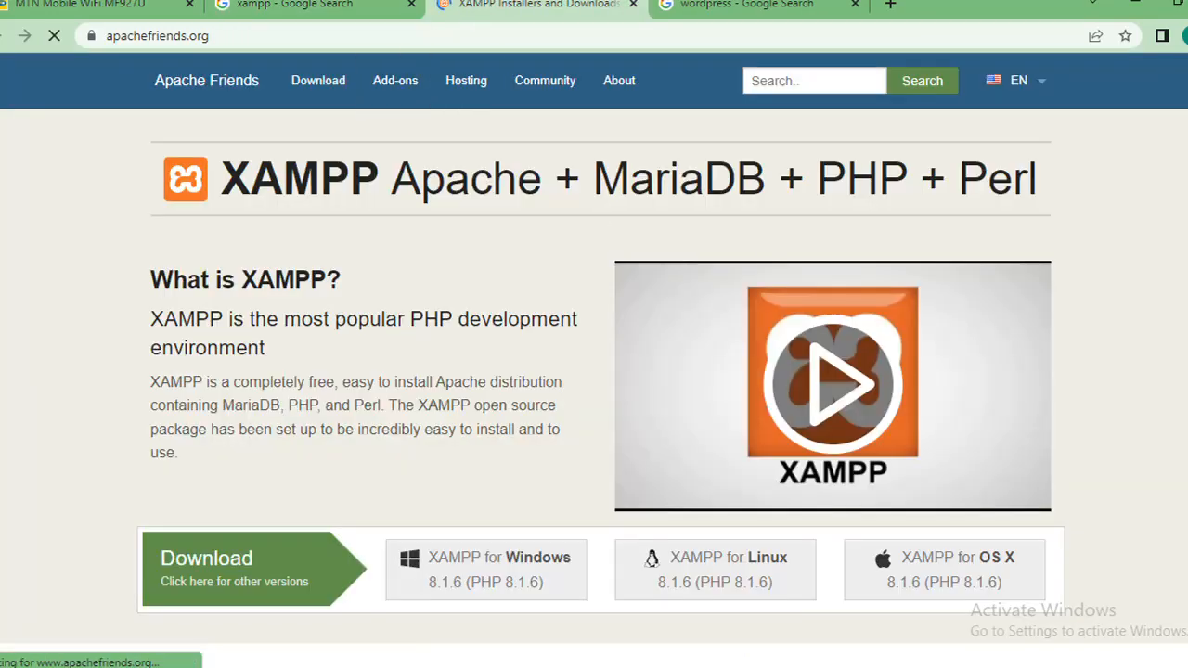
Step: Start downloading the XAMPP 8.1.6 installer for Windows from the Apache Friends homepage
scroll(597, 223, down, 2)
scroll(594, 334, down, 1)
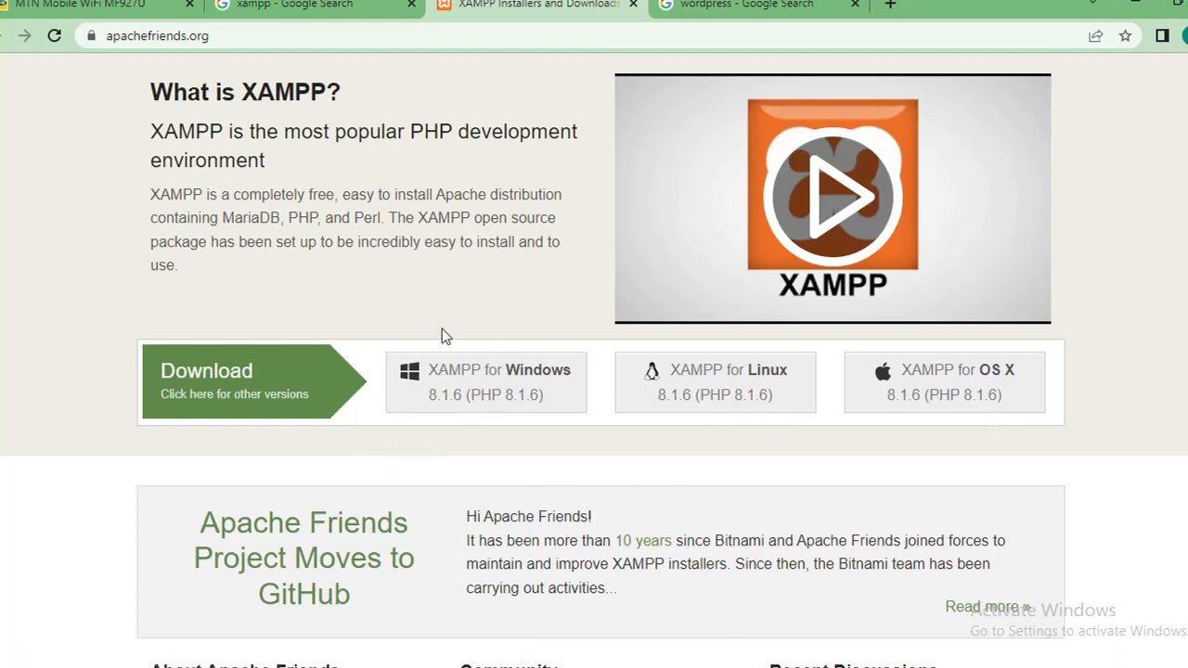
click(501, 386)
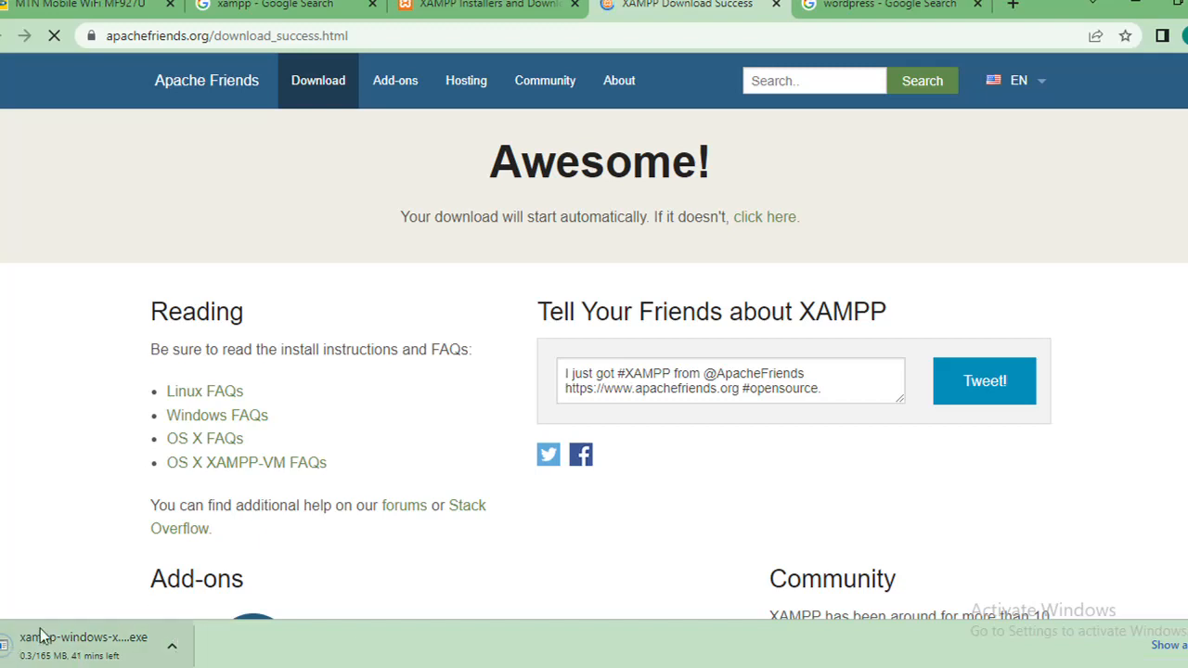
Step: Cancel the running download of the XAMPP Windows installer
click(170, 646)
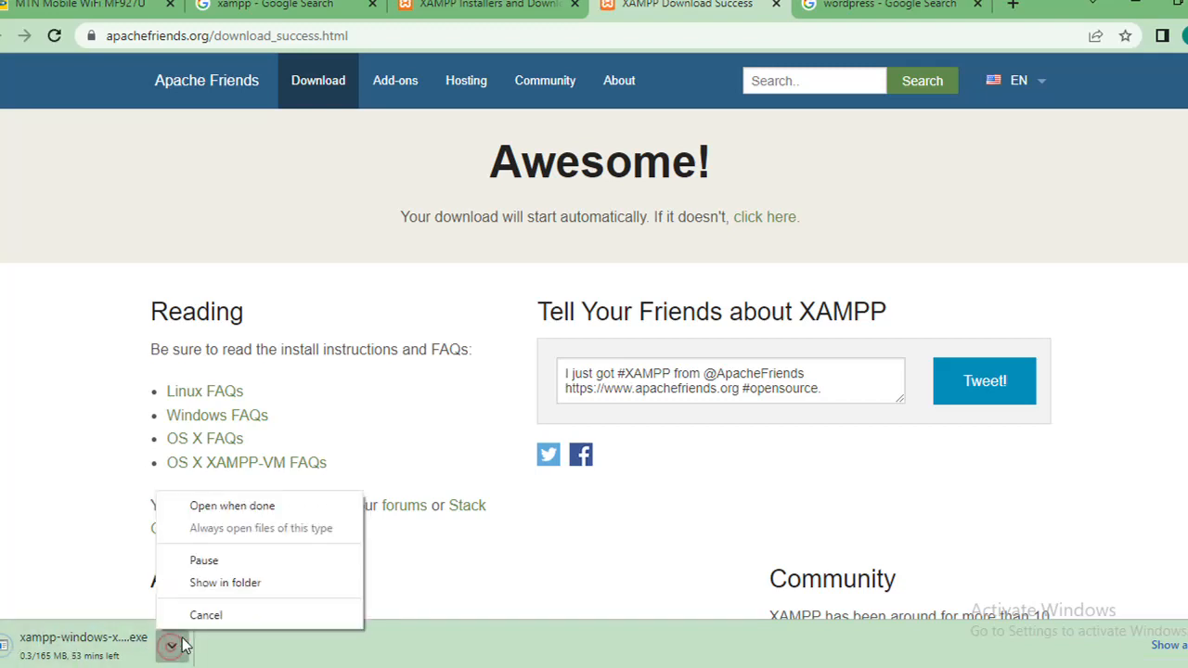
click(208, 615)
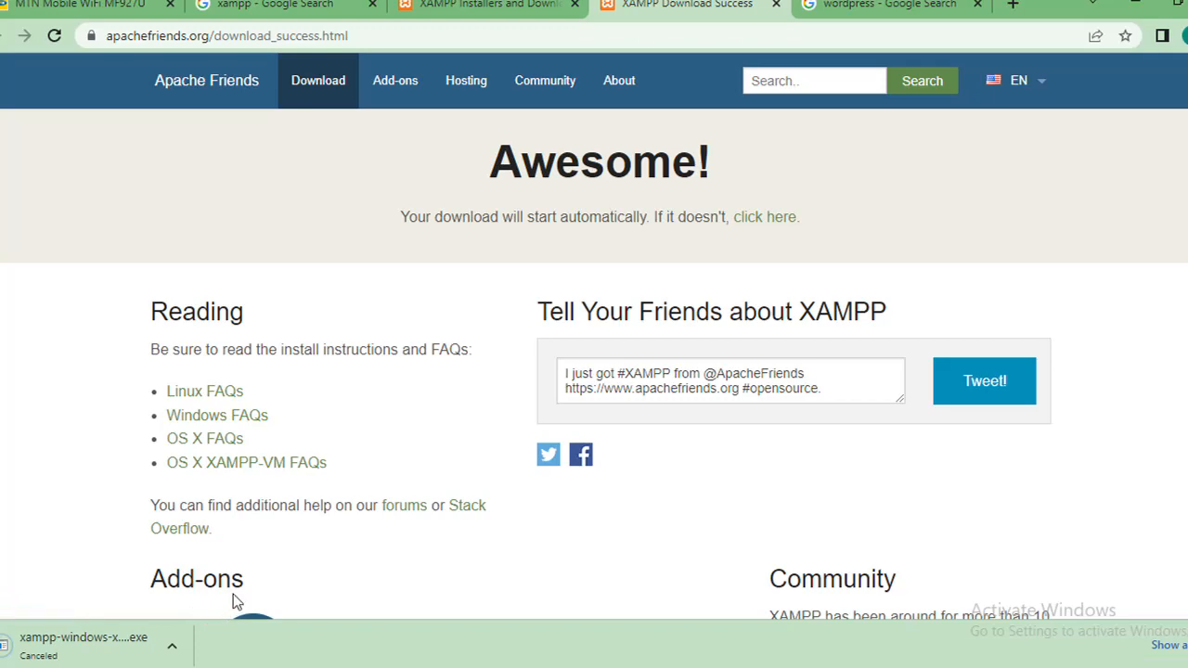
scroll(594, 372, down, 3)
scroll(593, 371, up, 3)
Step: Check the Downloads folder's "xampp" search results for an existing installer and minimize the File Explorer window
mouse_move(137, 667)
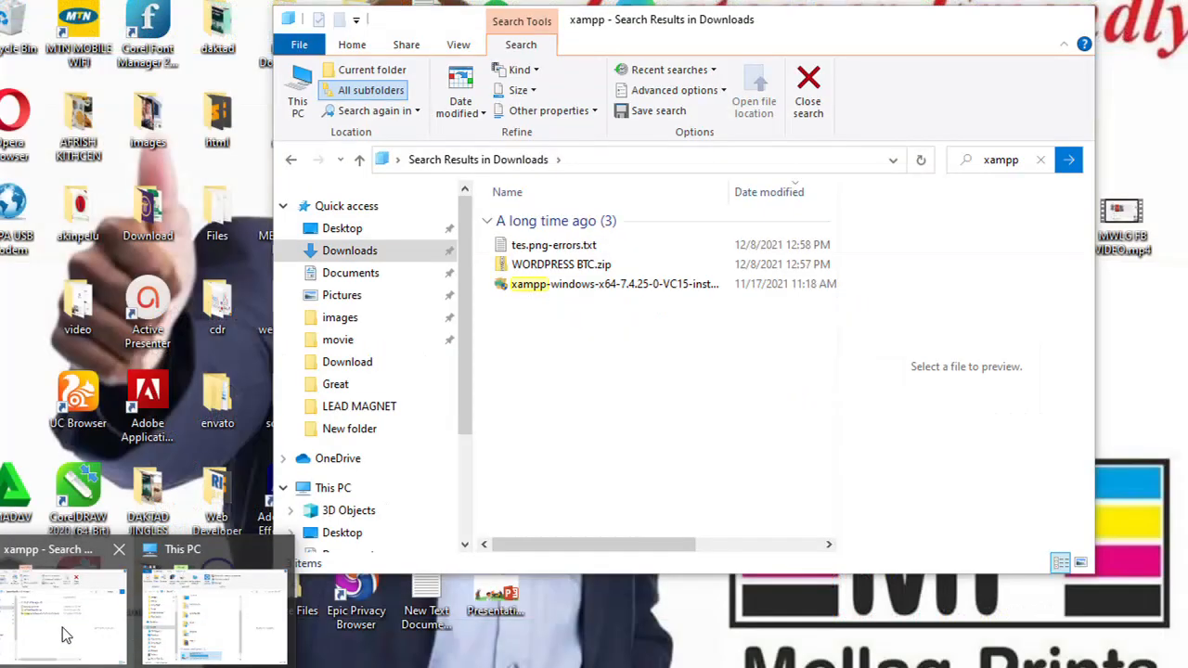
click(60, 628)
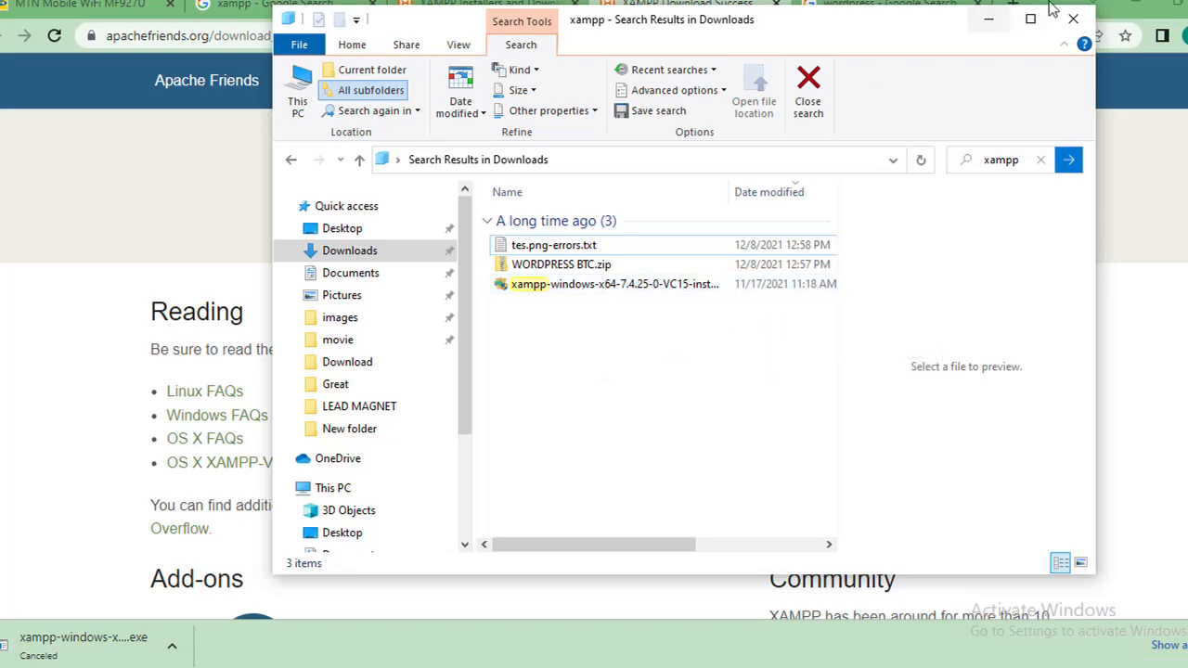
click(988, 25)
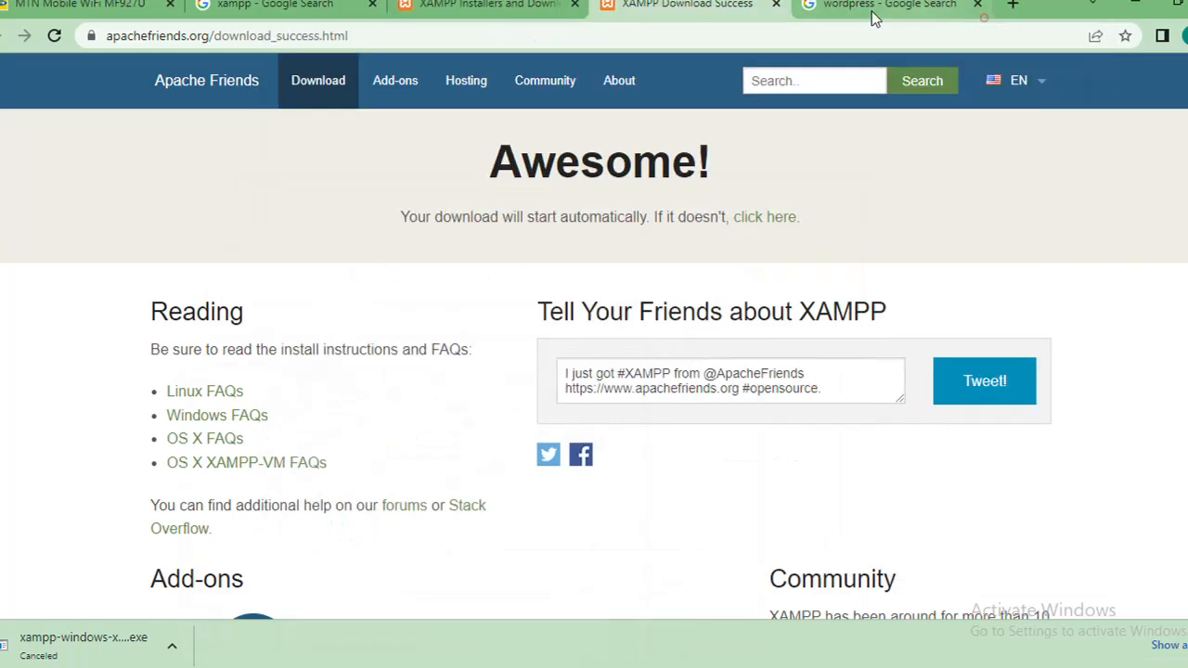
Step: Close the XAMPP download page and open the WordPress.org search result in its own tab
click(775, 6)
click(678, 6)
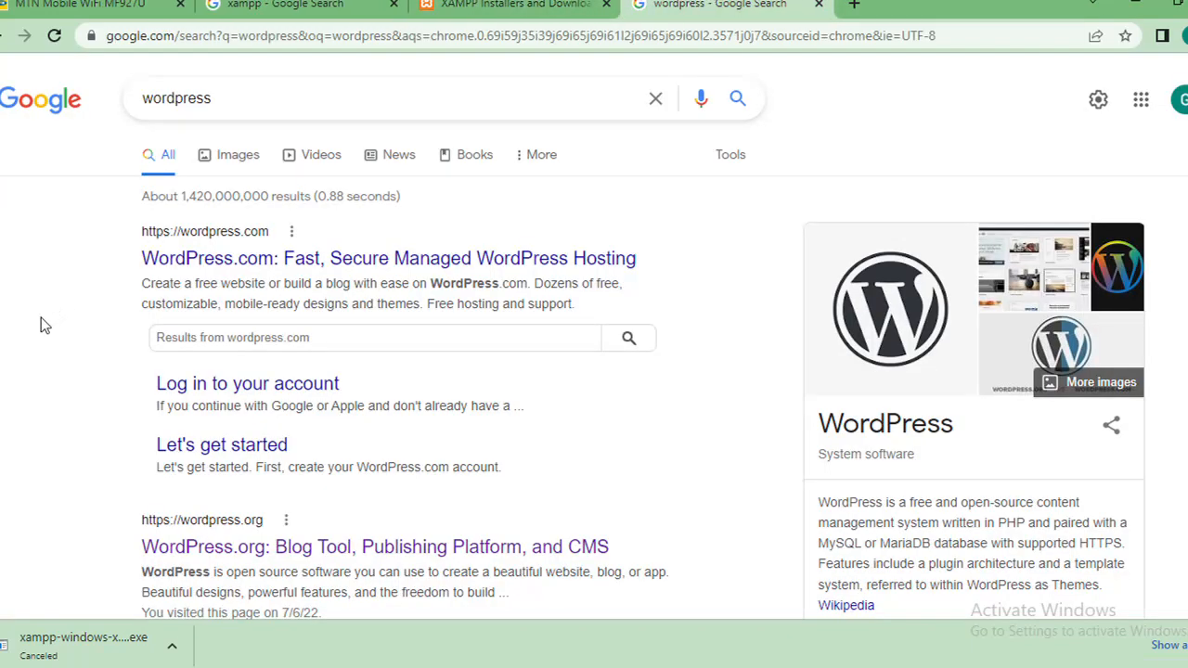
right_click(190, 548)
click(272, 398)
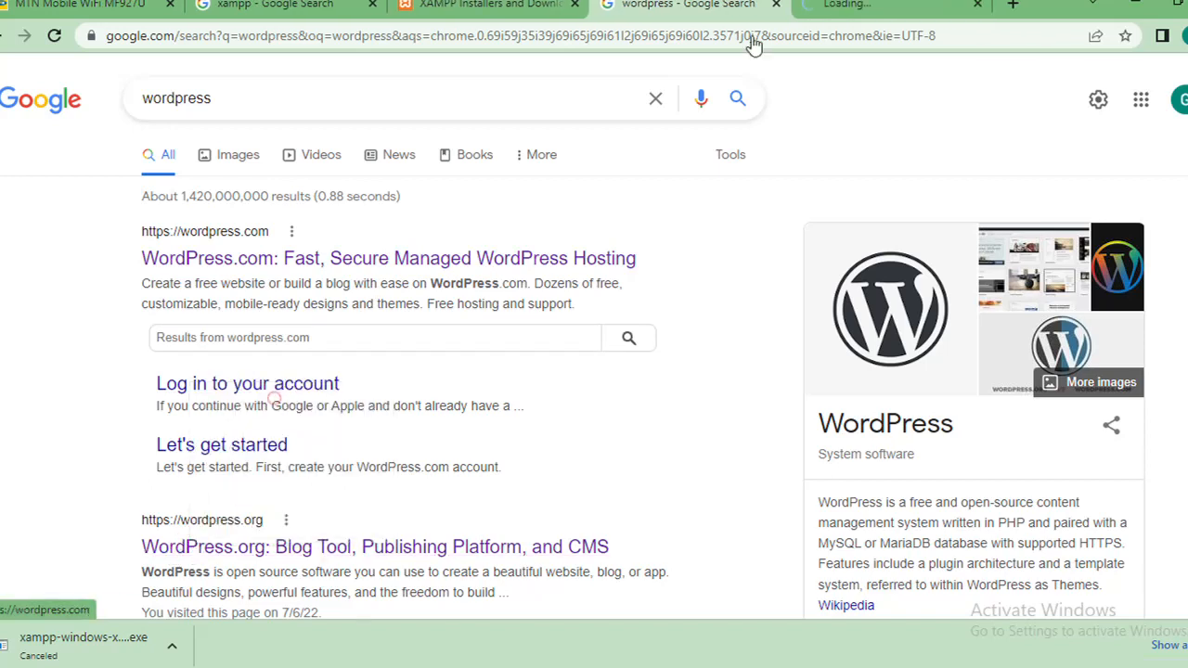
click(886, 5)
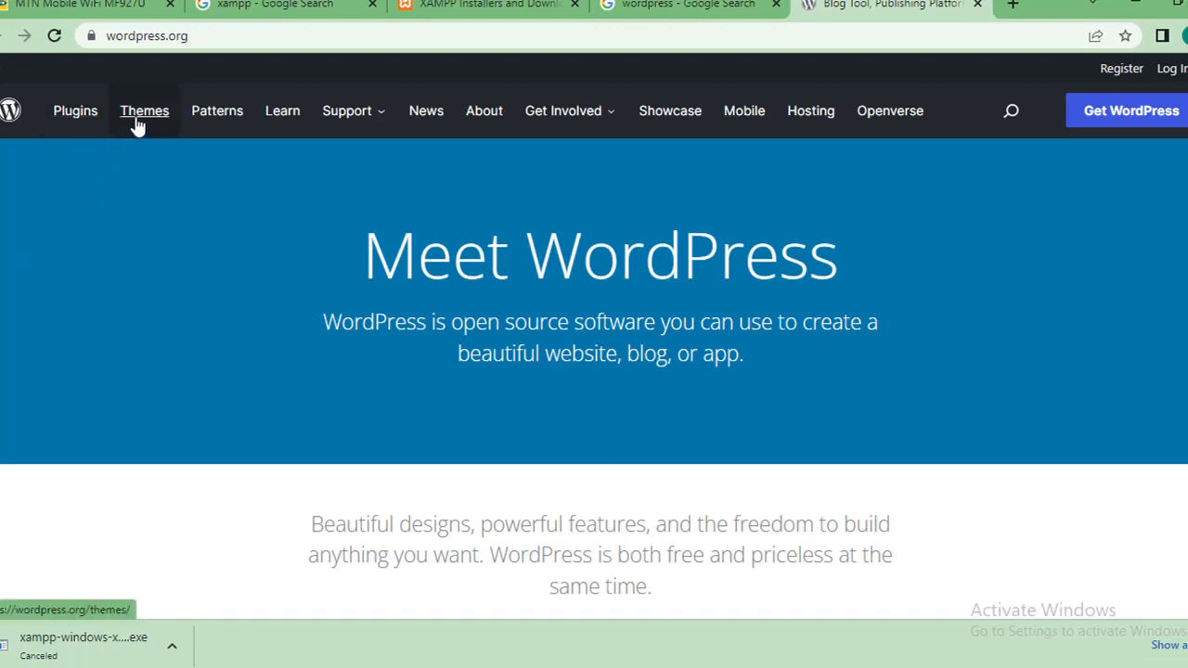
Step: Review the WordPress.org homepage and its address, and open the Get WordPress download page
mouse_move(353, 111)
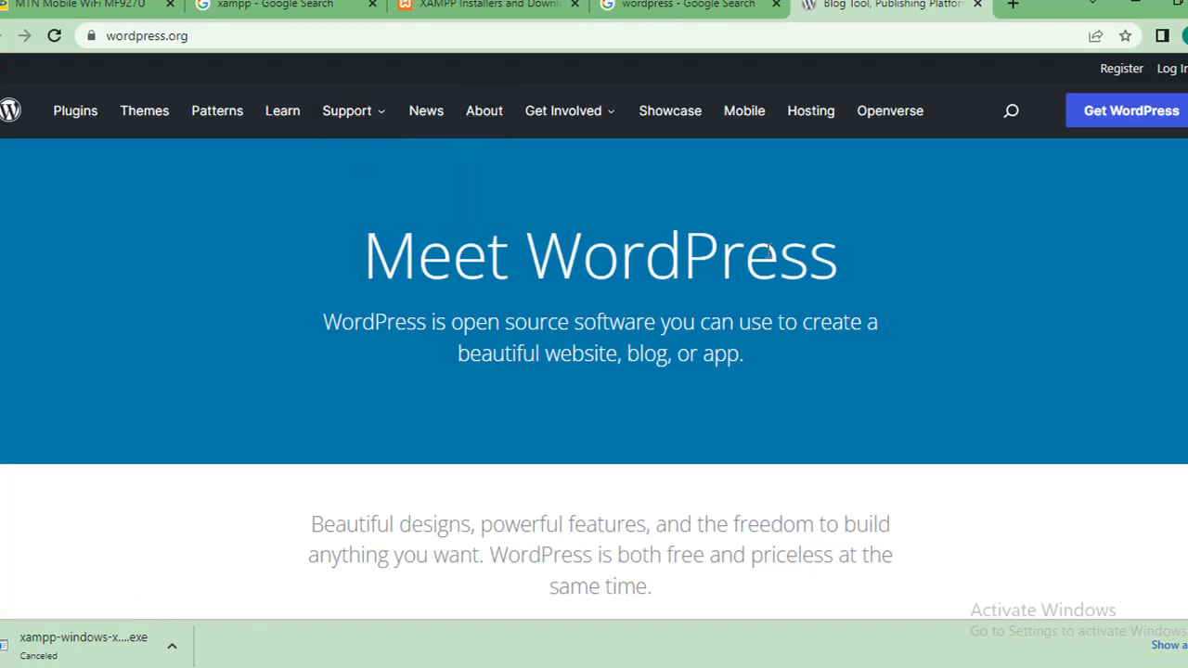
scroll(594, 371, down, 5)
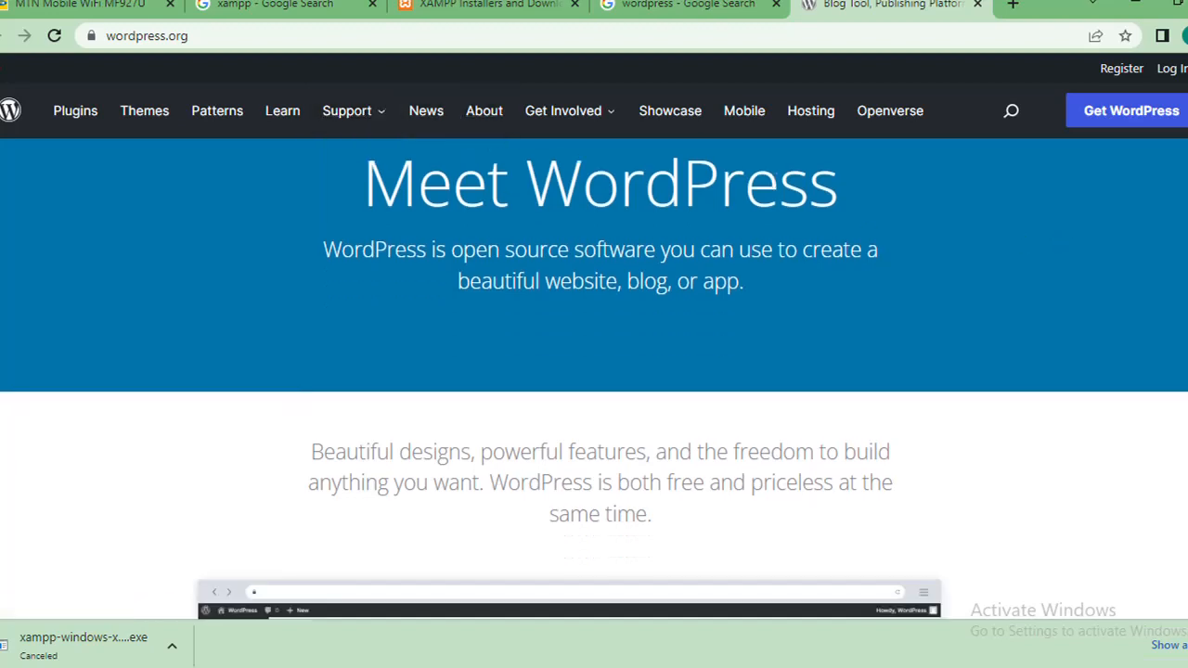
scroll(593, 371, up, 5)
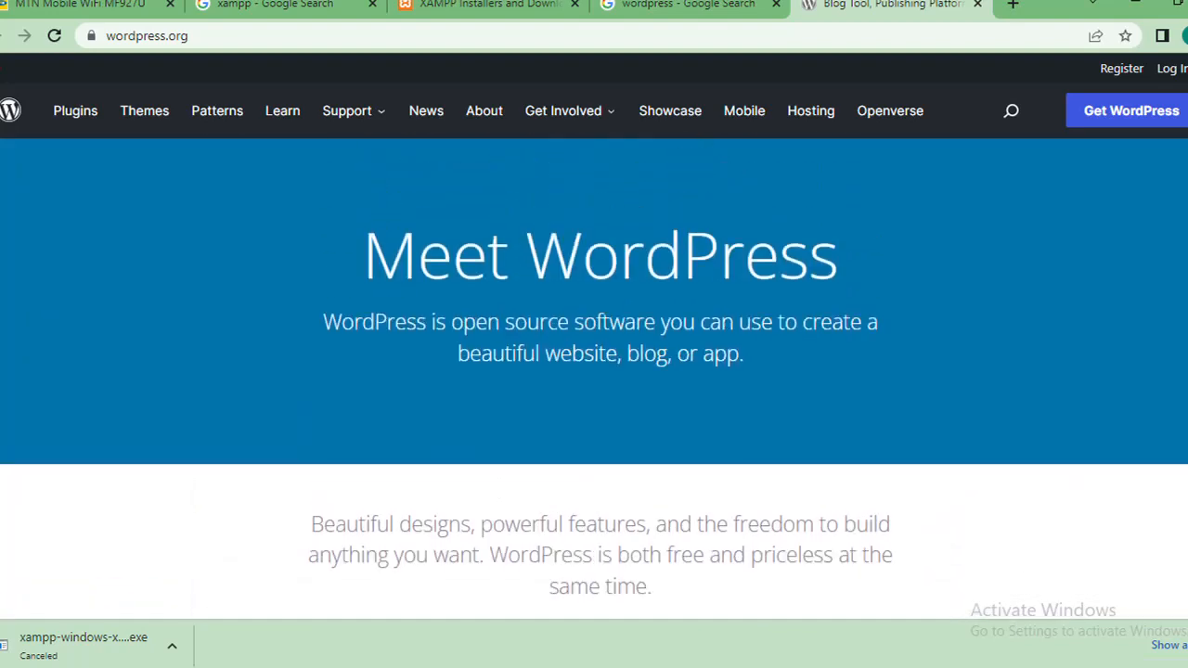
click(310, 36)
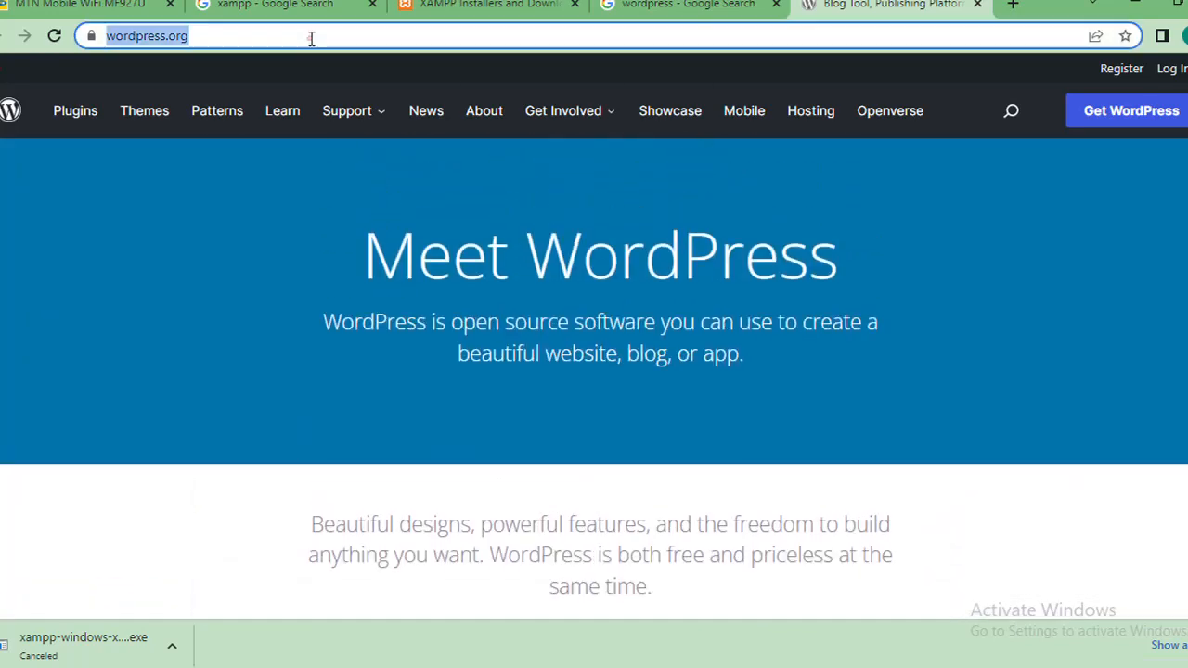
click(85, 277)
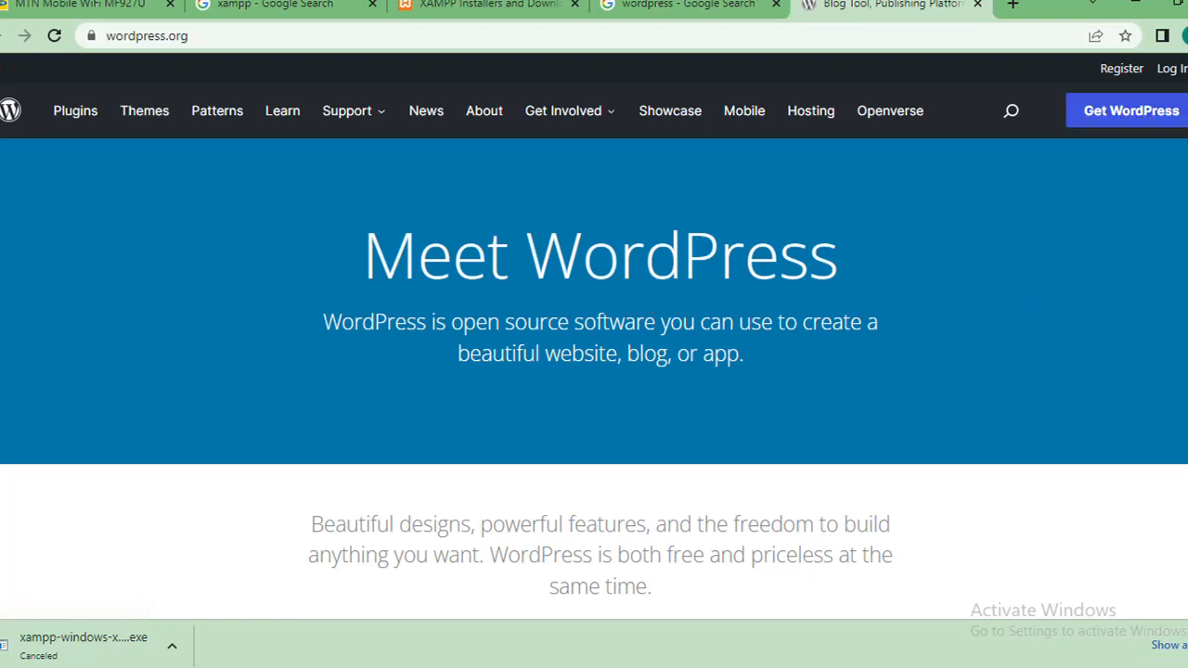
scroll(594, 379, down, 5)
scroll(594, 379, down, 3)
scroll(594, 379, down, 10)
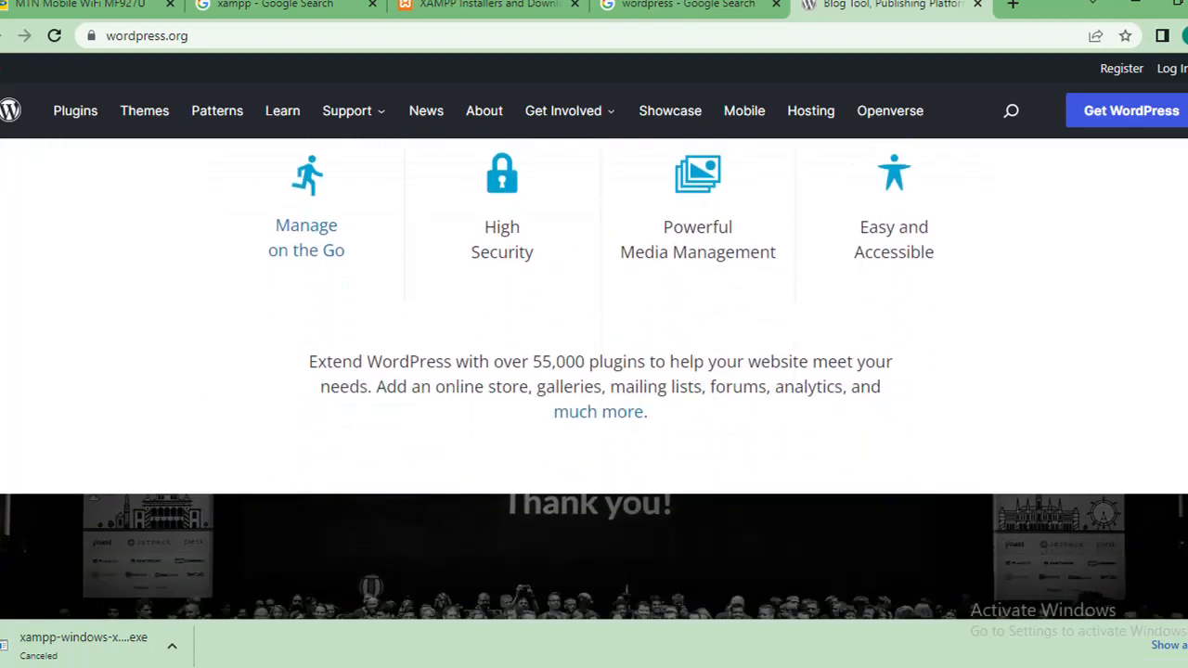
scroll(790, 335, up, 1)
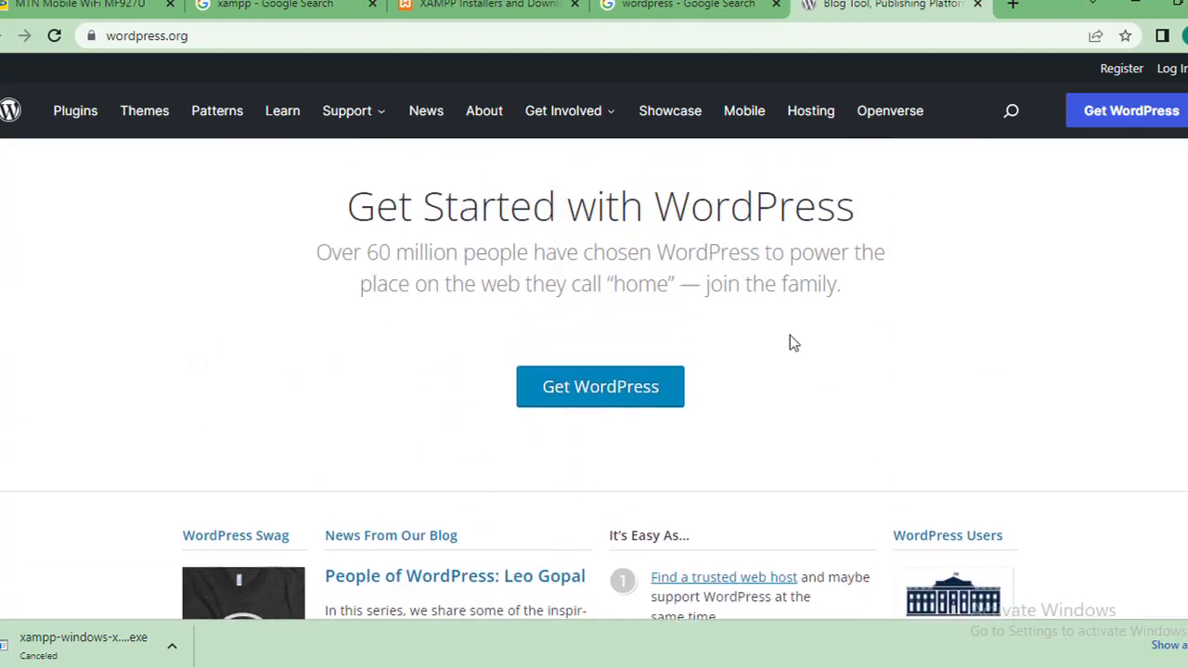
click(620, 396)
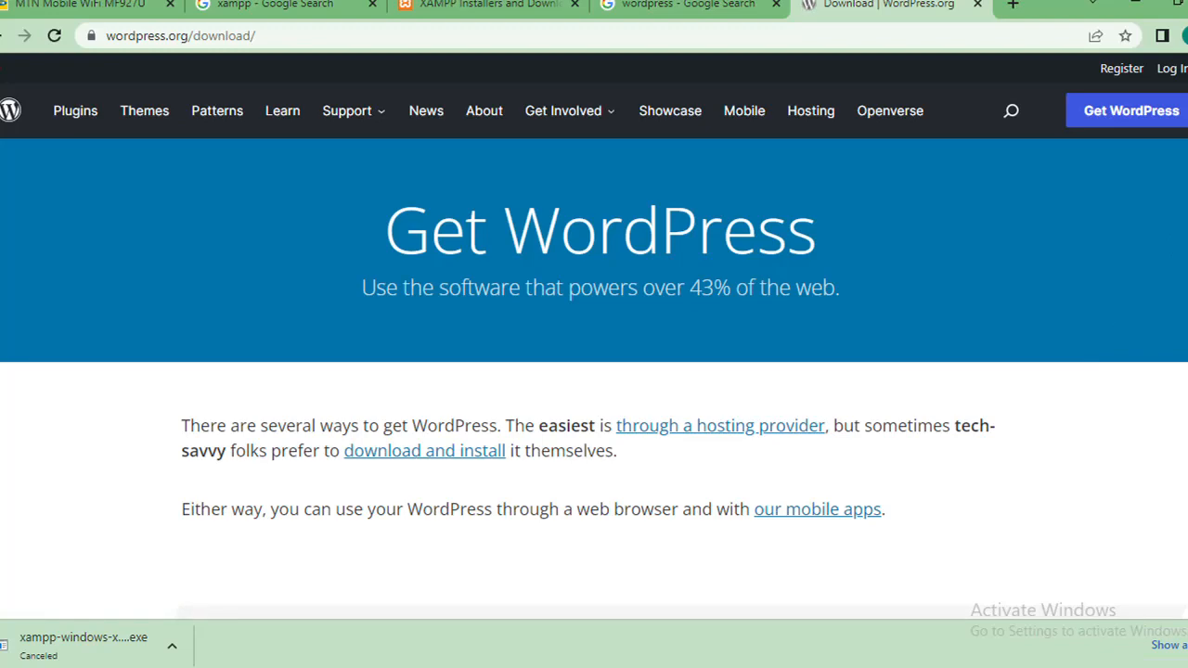
Step: Start downloading WordPress 6.0 as a zip file
scroll(593, 371, down, 6)
scroll(1156, 339, down, 5)
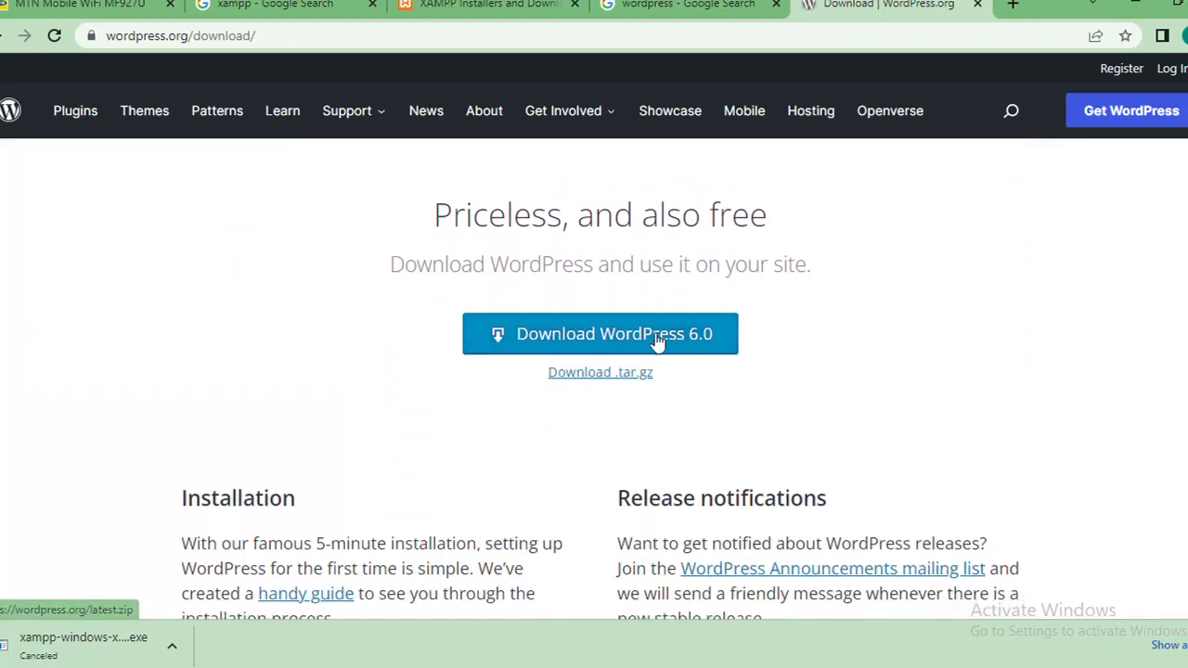
click(656, 339)
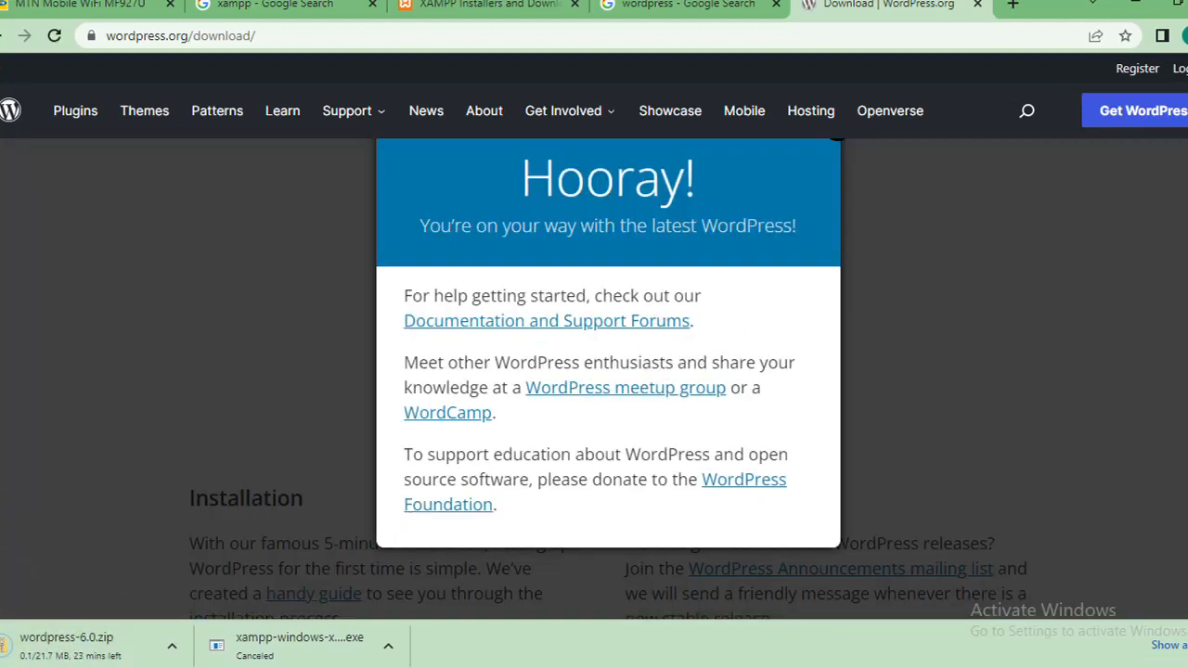
Step: Cancel the wordpress-6.0.zip download and dismiss the "Hooray!" message
click(171, 645)
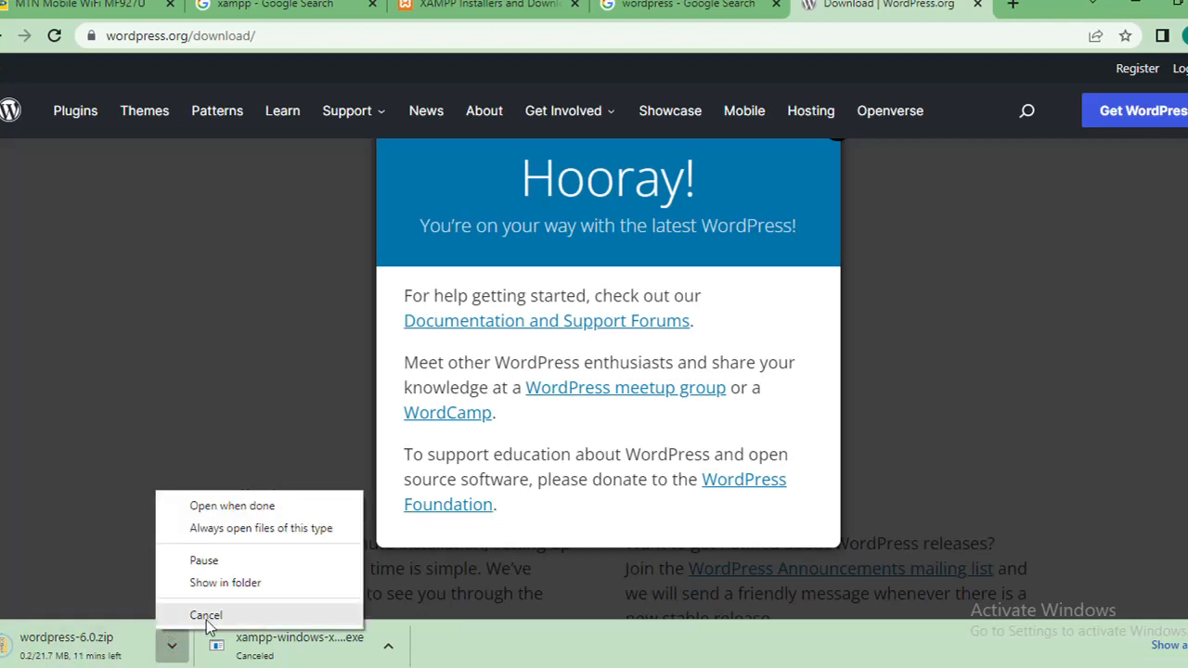
click(206, 616)
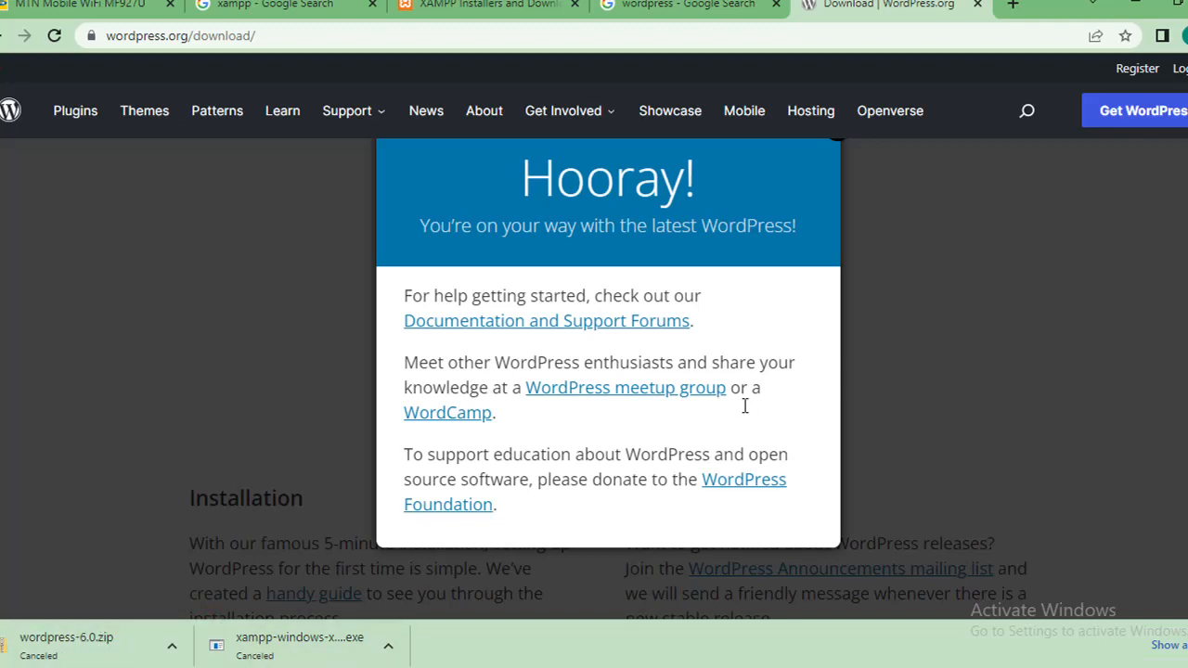
click(1144, 318)
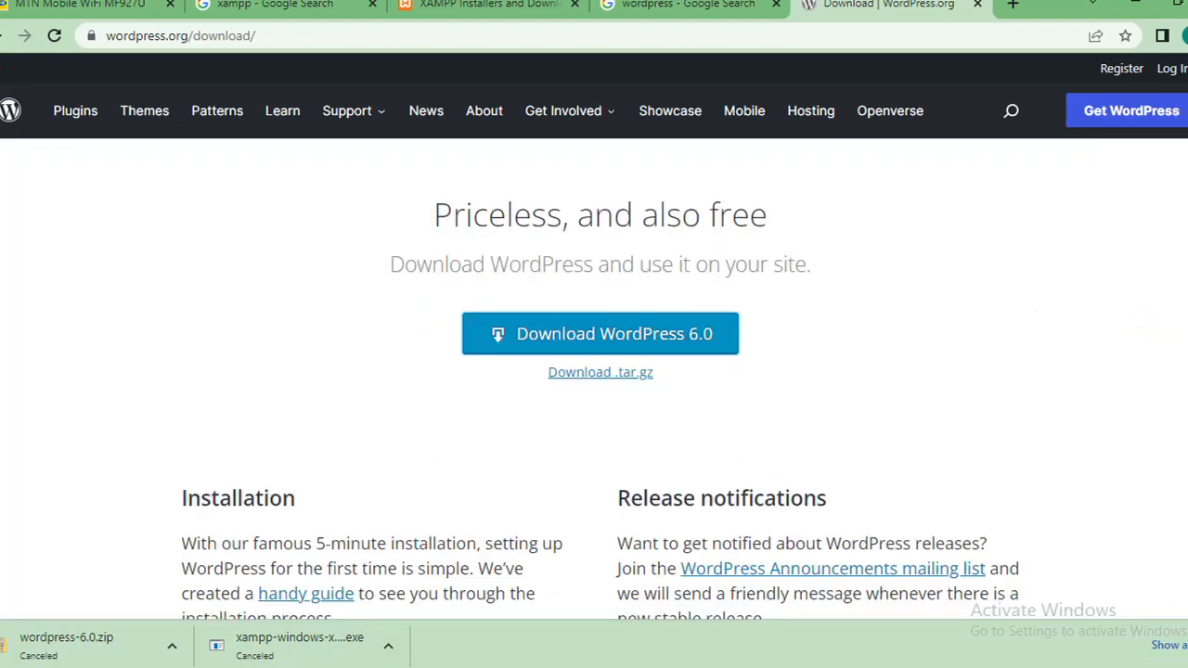
scroll(1139, 152, down, 2)
scroll(1140, 152, up, 5)
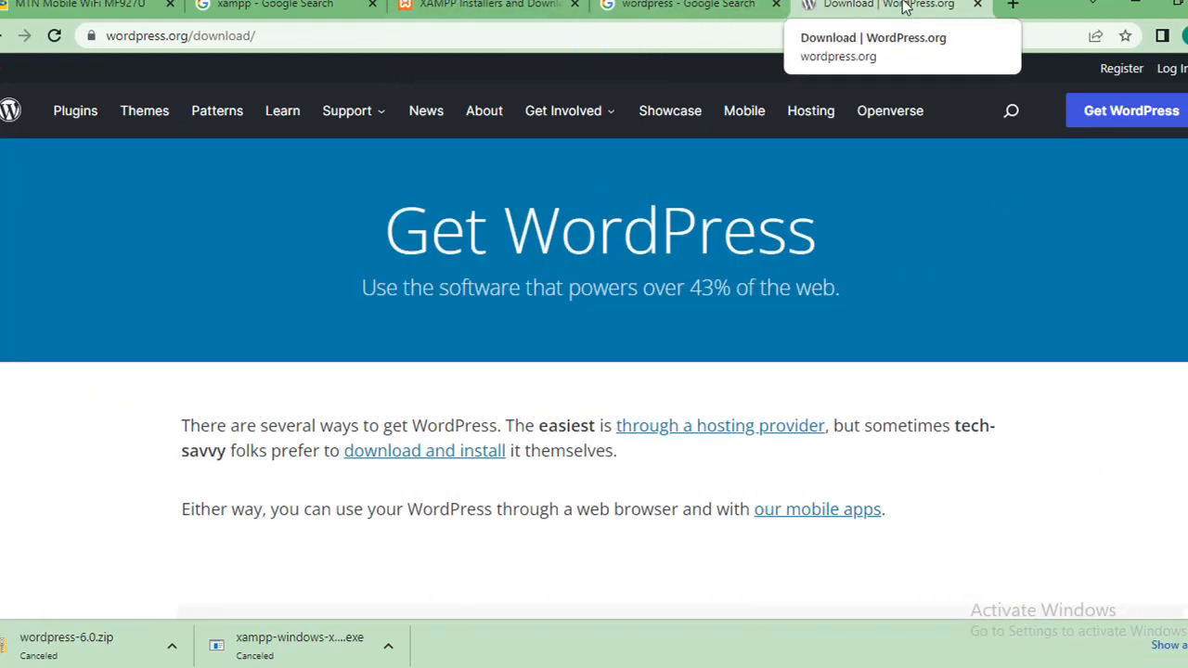
Step: Run xampp-windows-x64-7.4.25-0-VC15-installer.exe from the xampp search results in Downloads and bring up its permission request
click(463, 5)
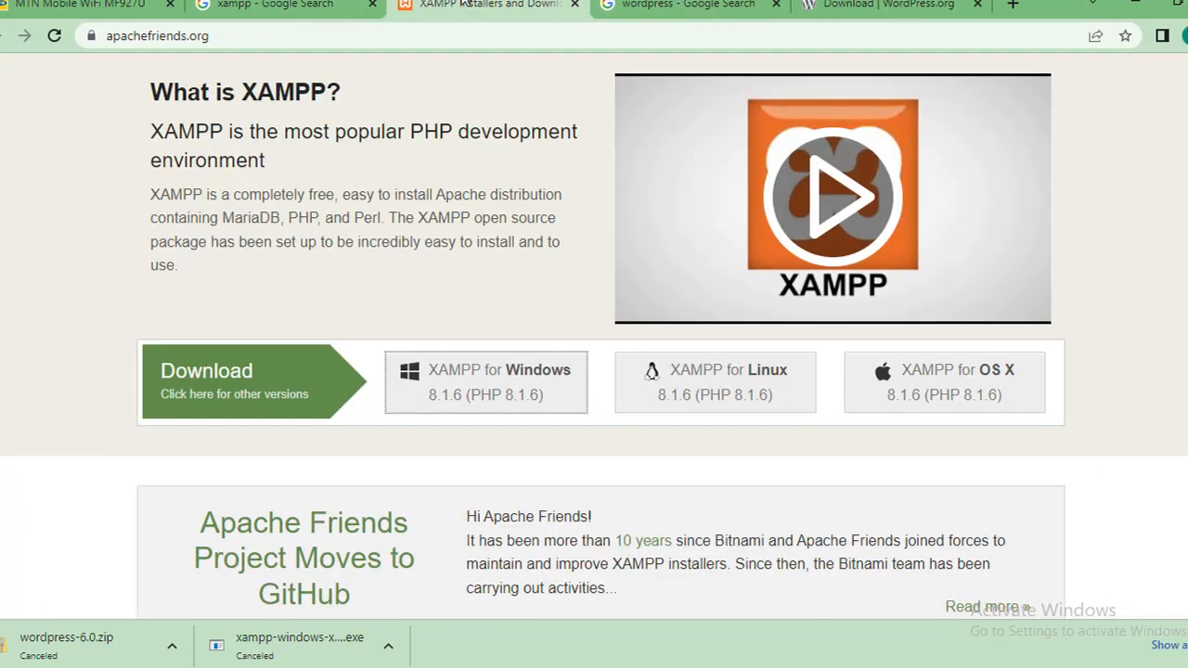
mouse_move(128, 667)
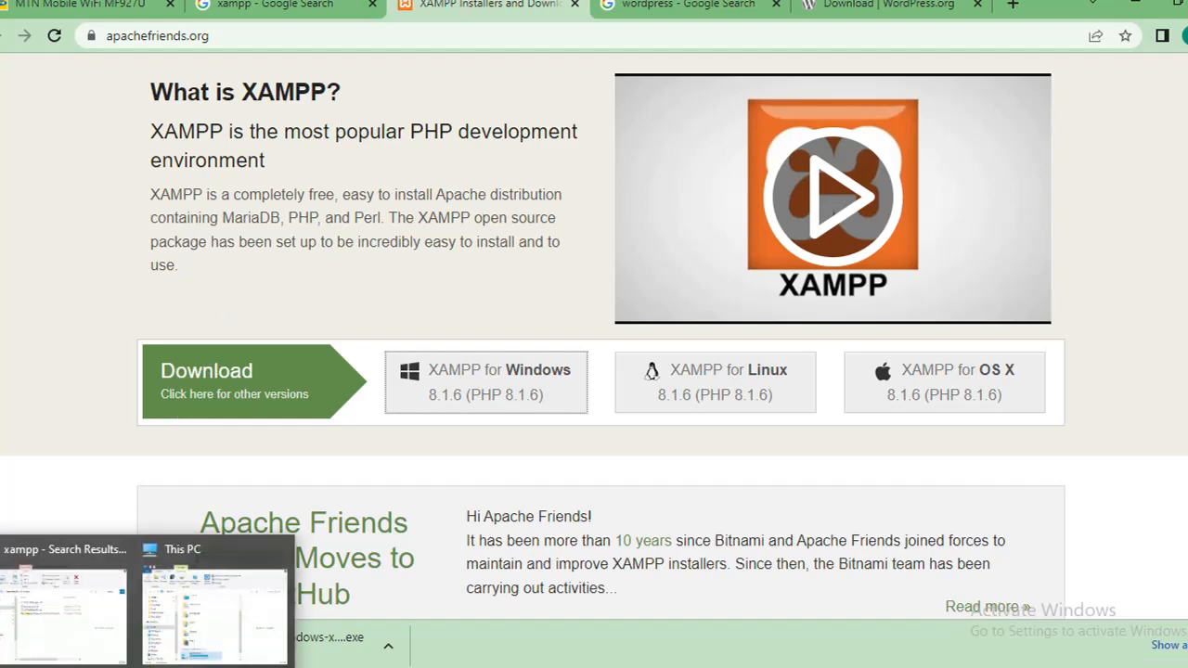
click(70, 603)
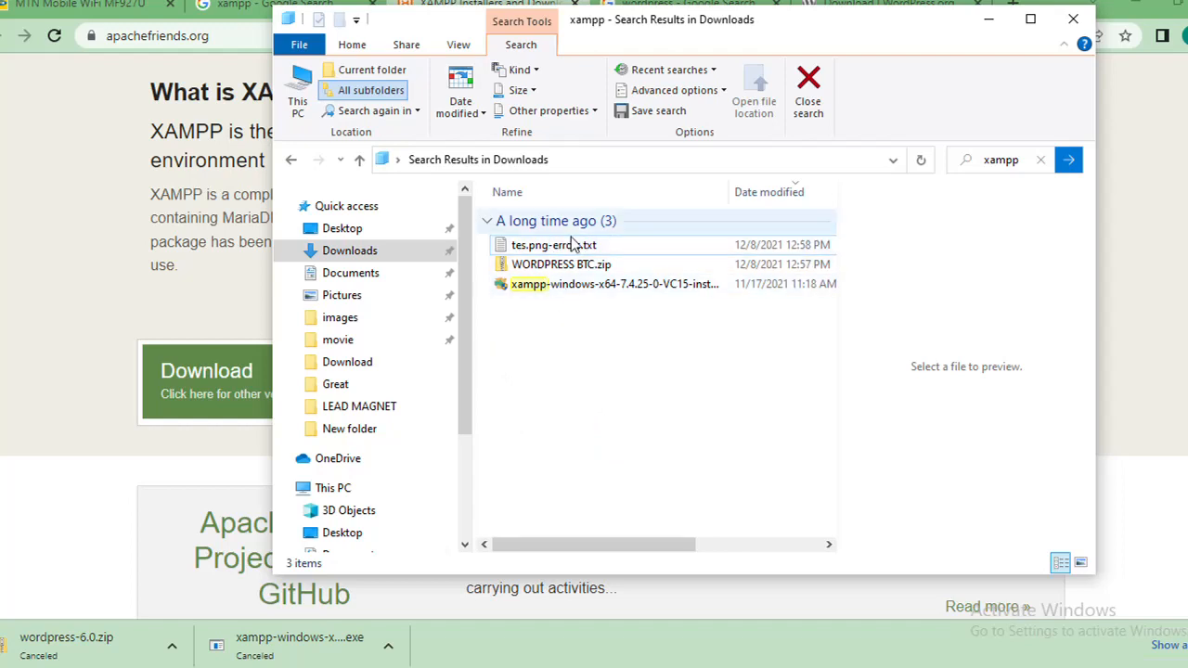
click(576, 287)
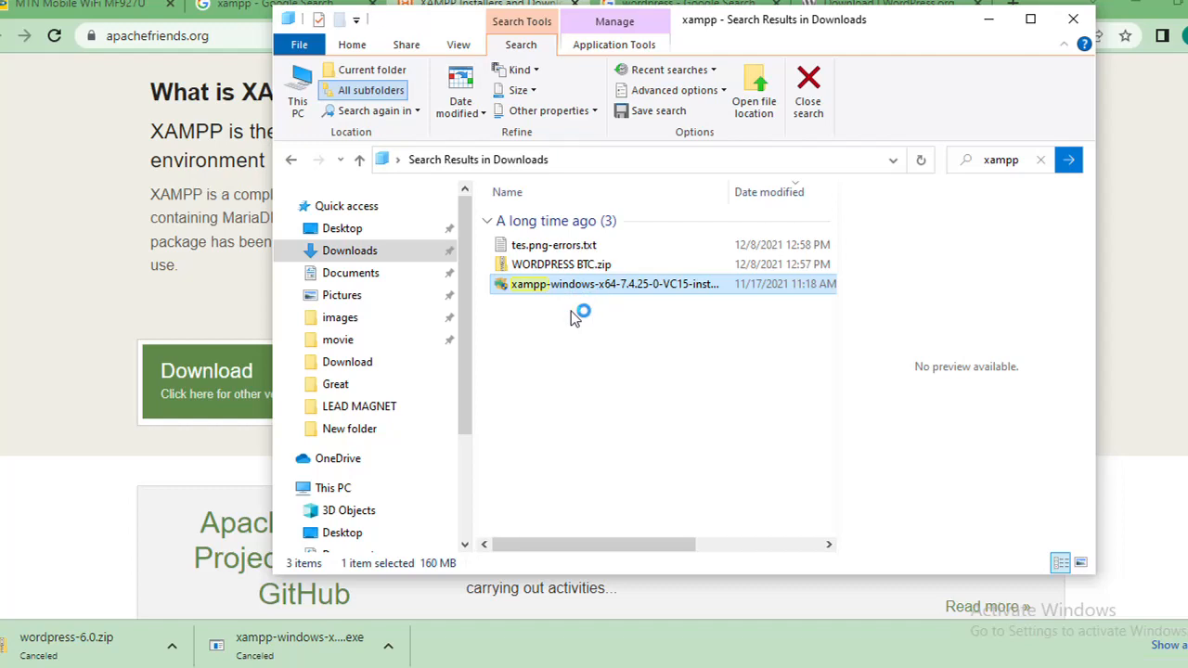
click(51, 566)
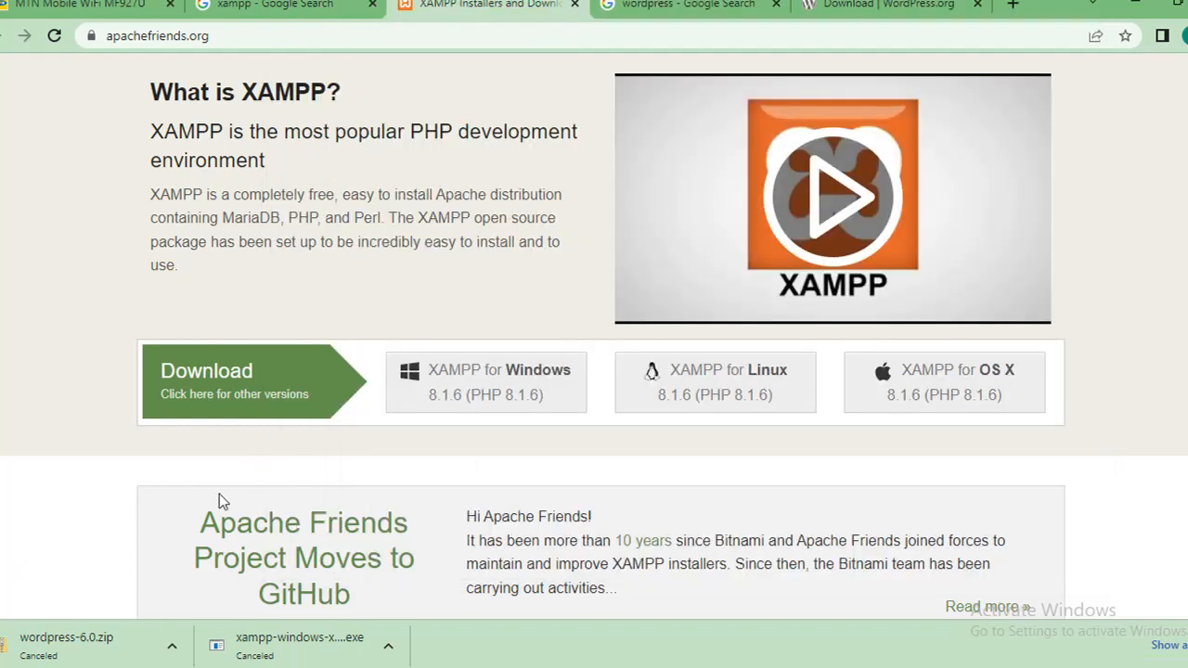
mouse_move(130, 666)
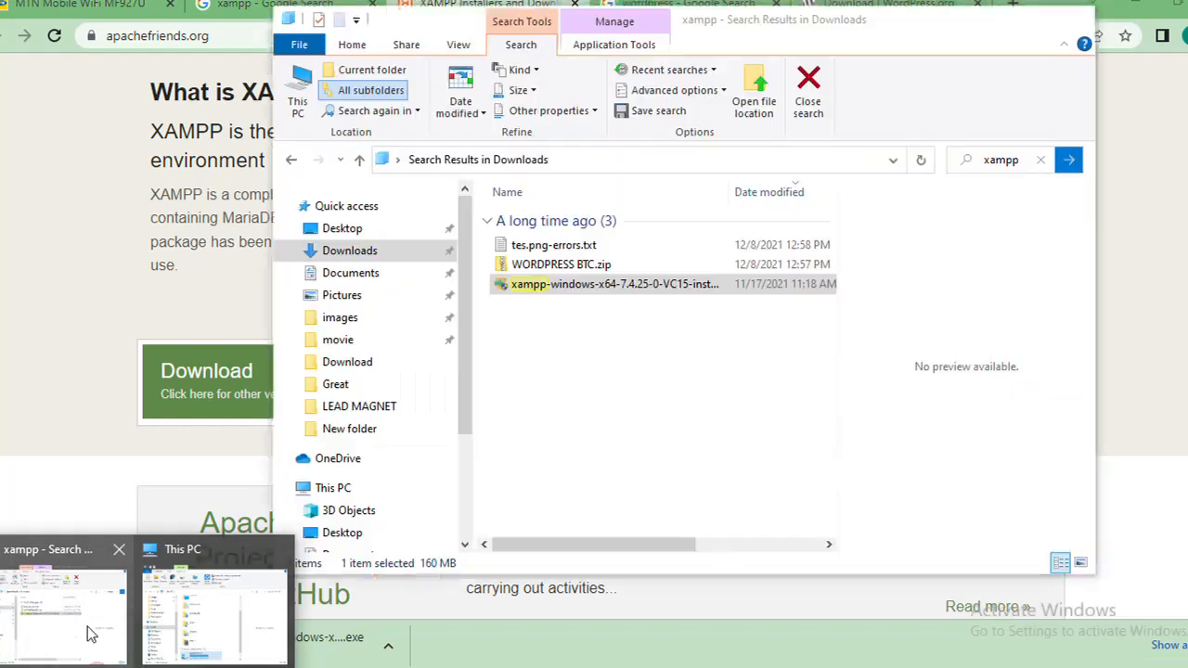
click(91, 634)
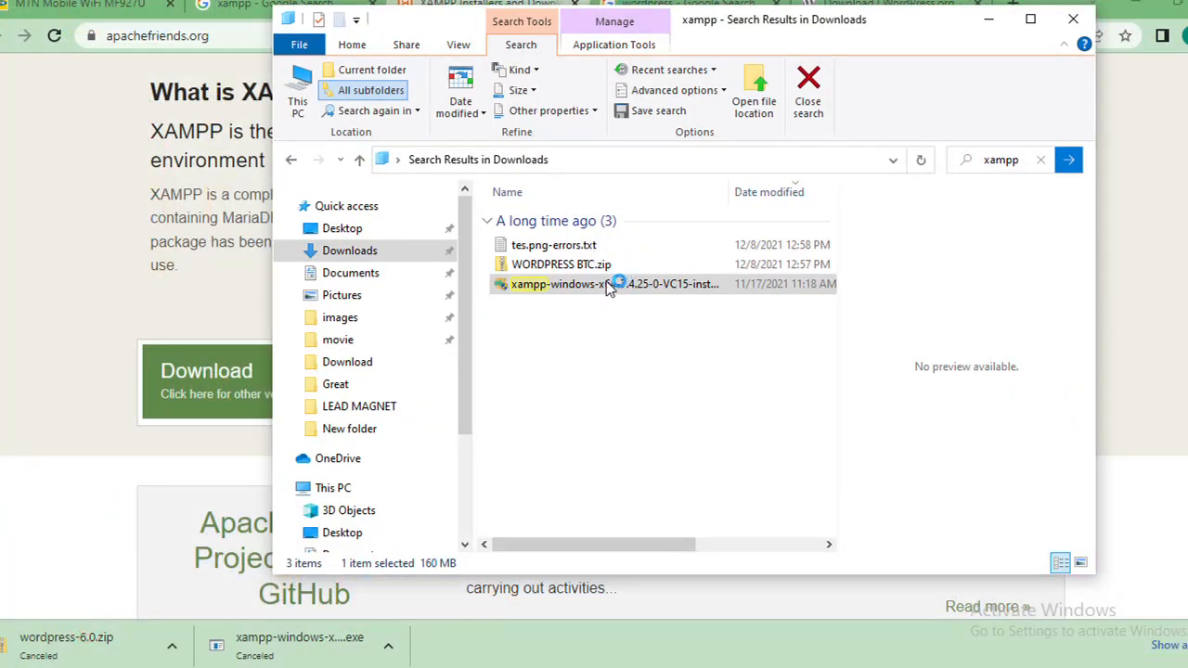
mouse_move(575, 665)
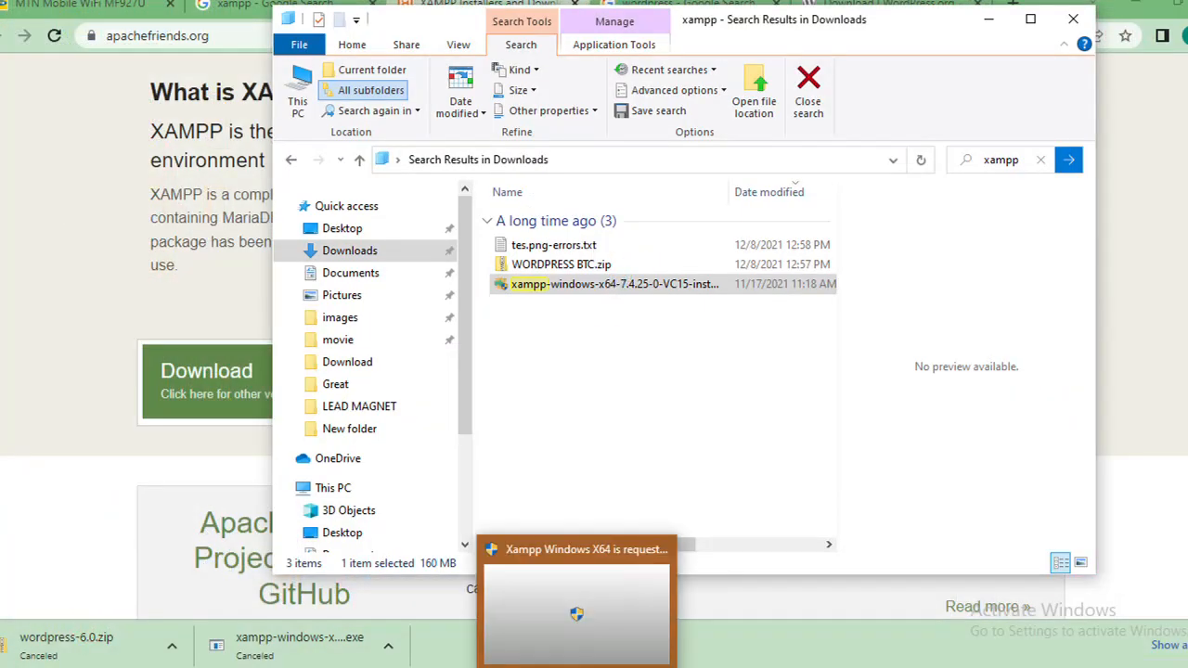
click(580, 603)
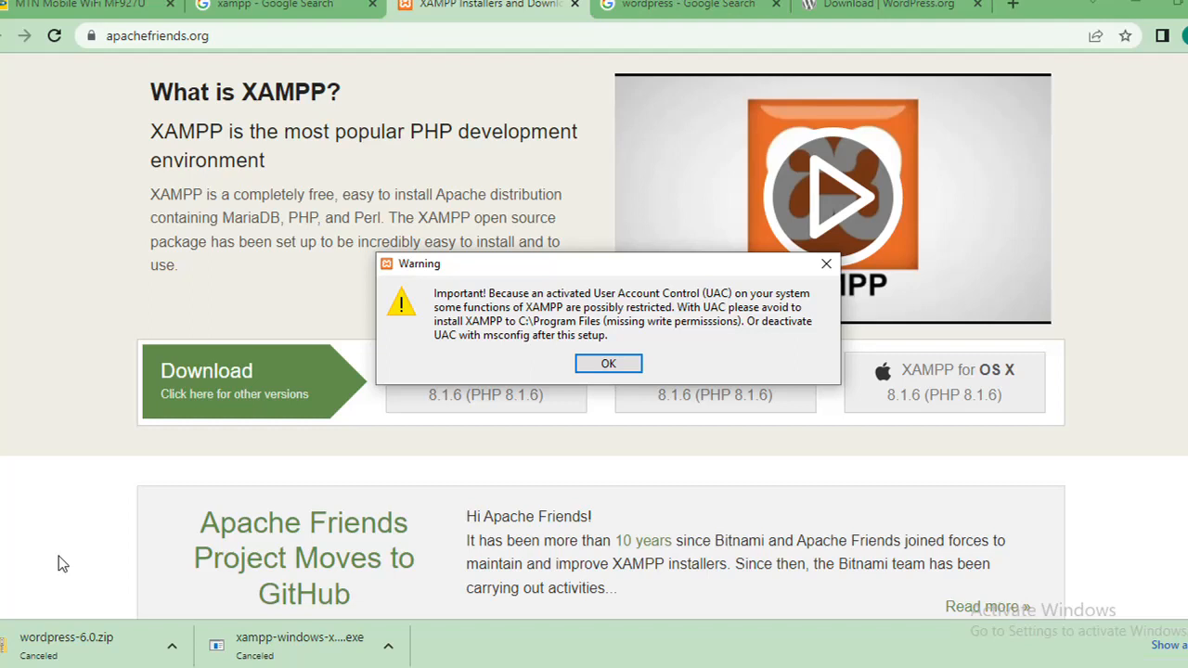
Step: Search Windows for Control Panel and open it
click(4, 665)
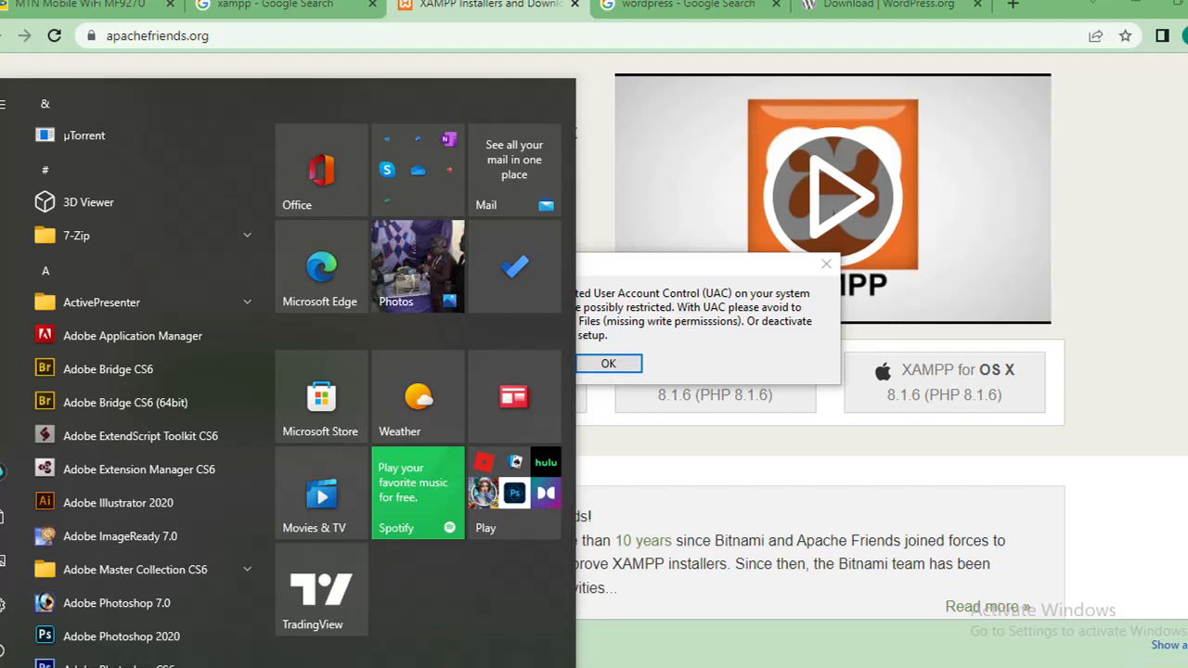
click(1140, 665)
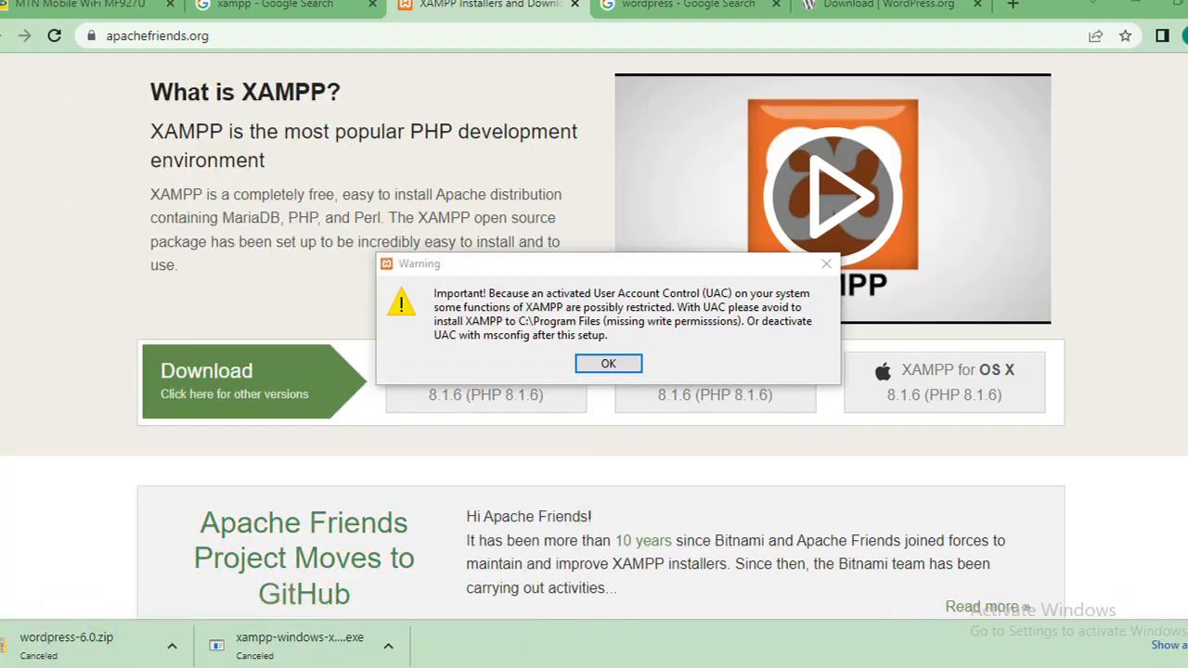
click(6, 661)
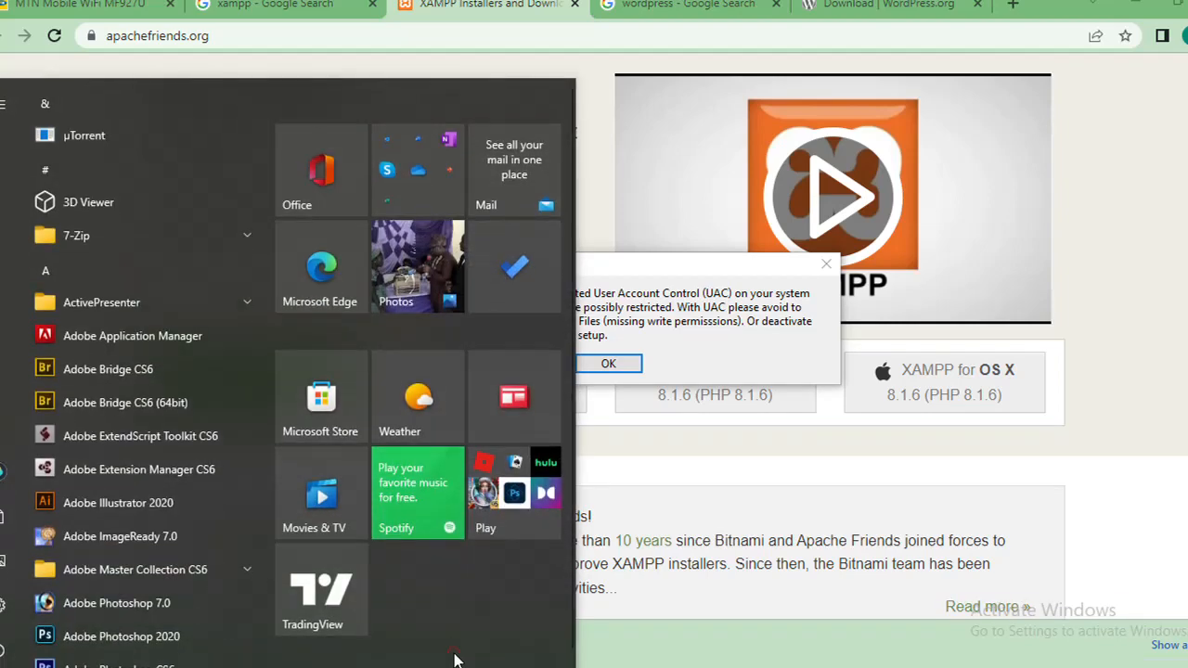
text(con)
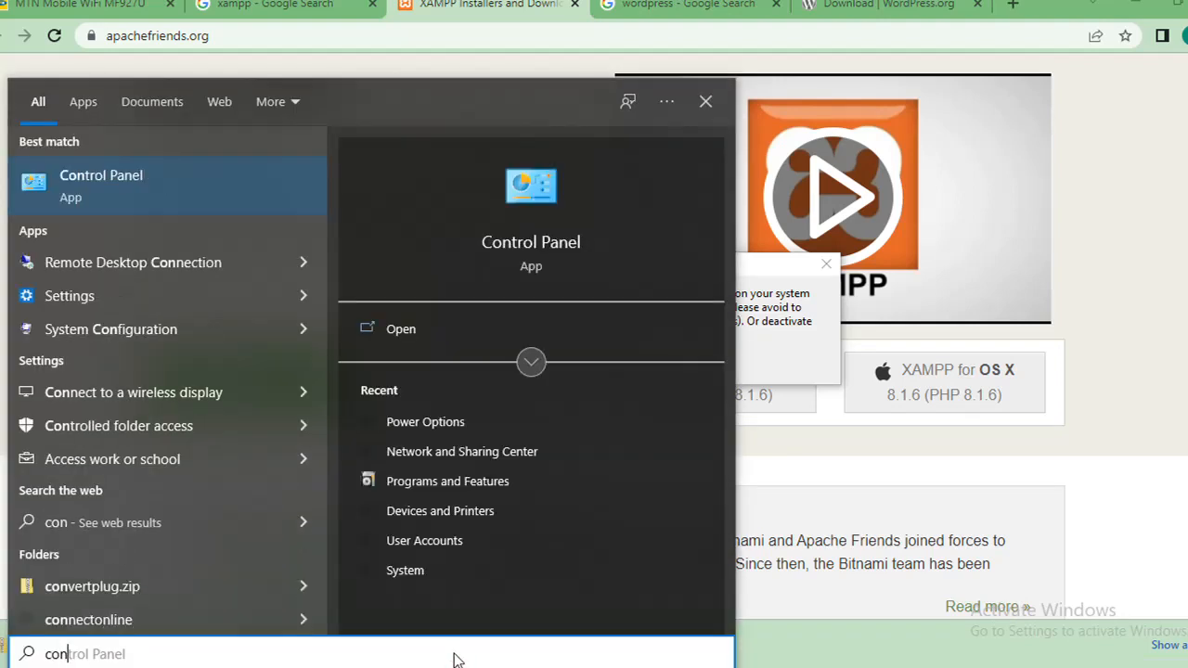
key(Right)
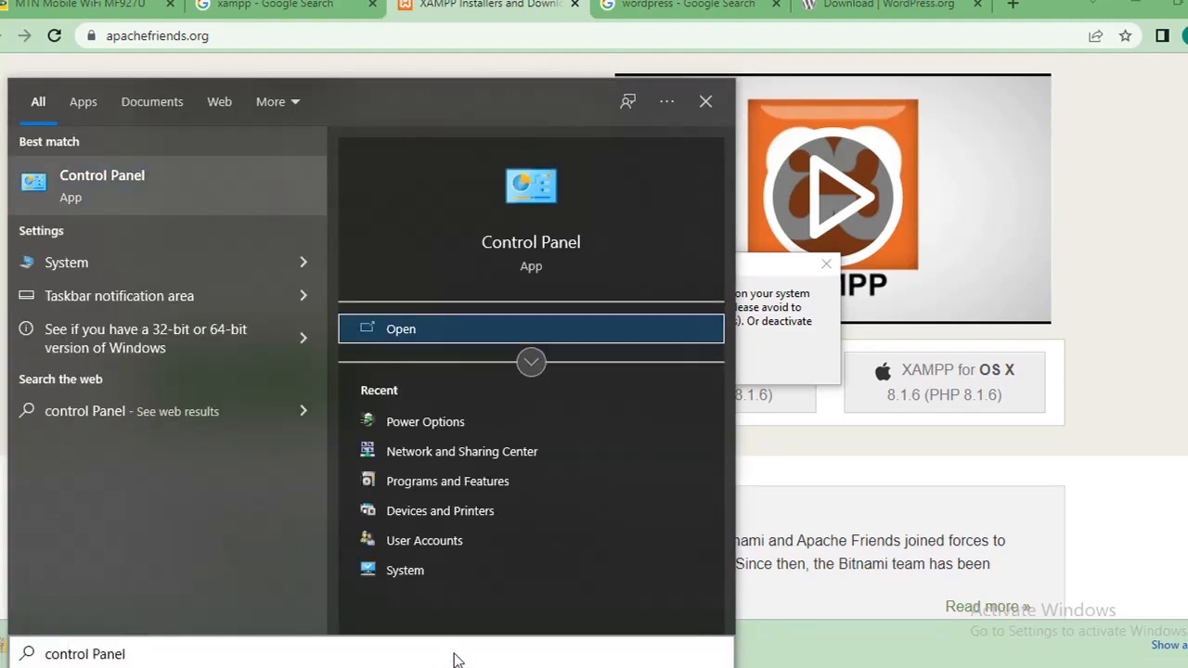
click(519, 329)
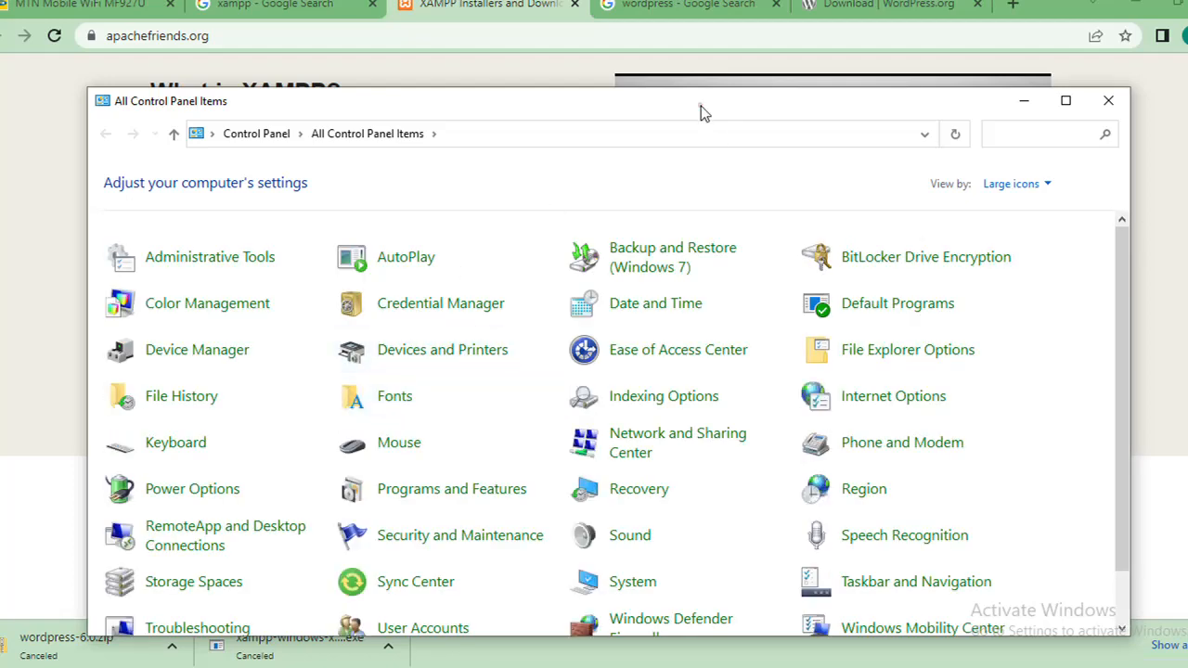
Step: Open User Accounts from the full list of Control Panel items
drag(701, 105, 688, 14)
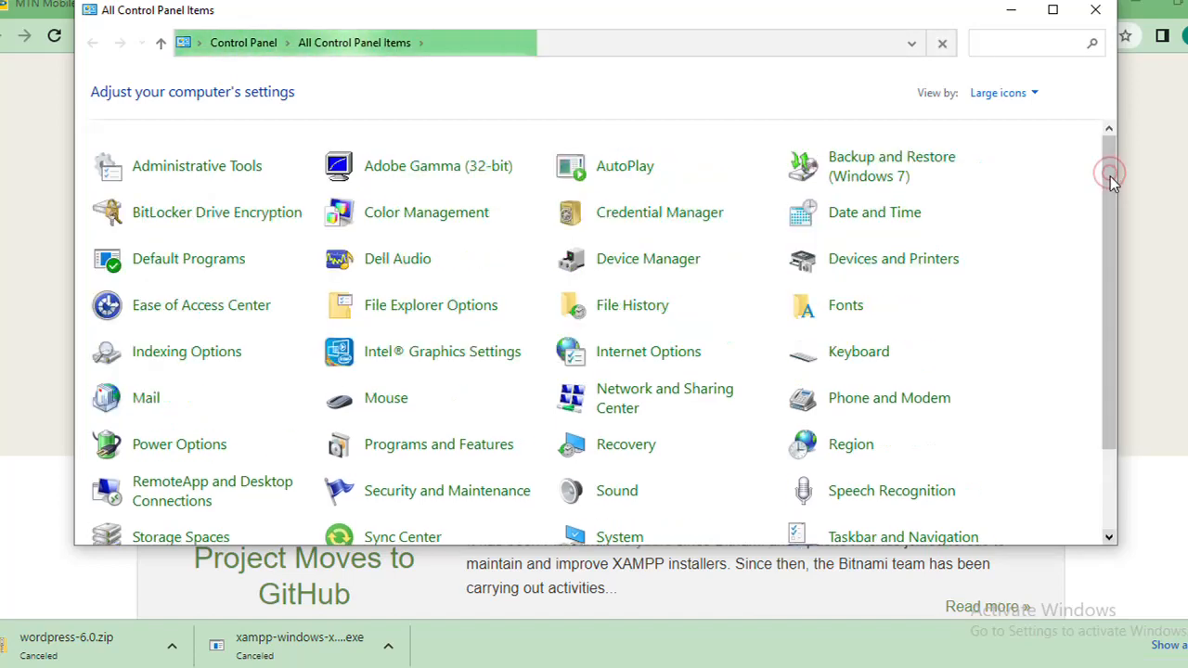
mouse_move(1109, 178)
mouse_down()
mouse_move(1111, 339)
mouse_move(1112, 173)
mouse_up()
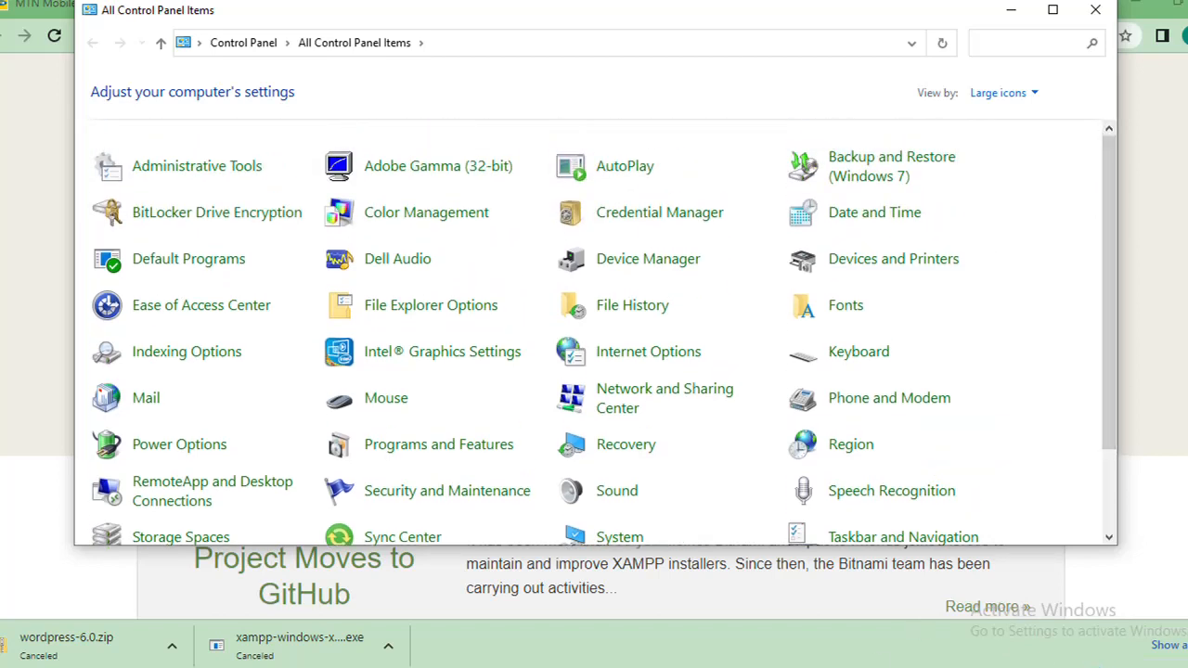
click(619, 537)
click(1108, 422)
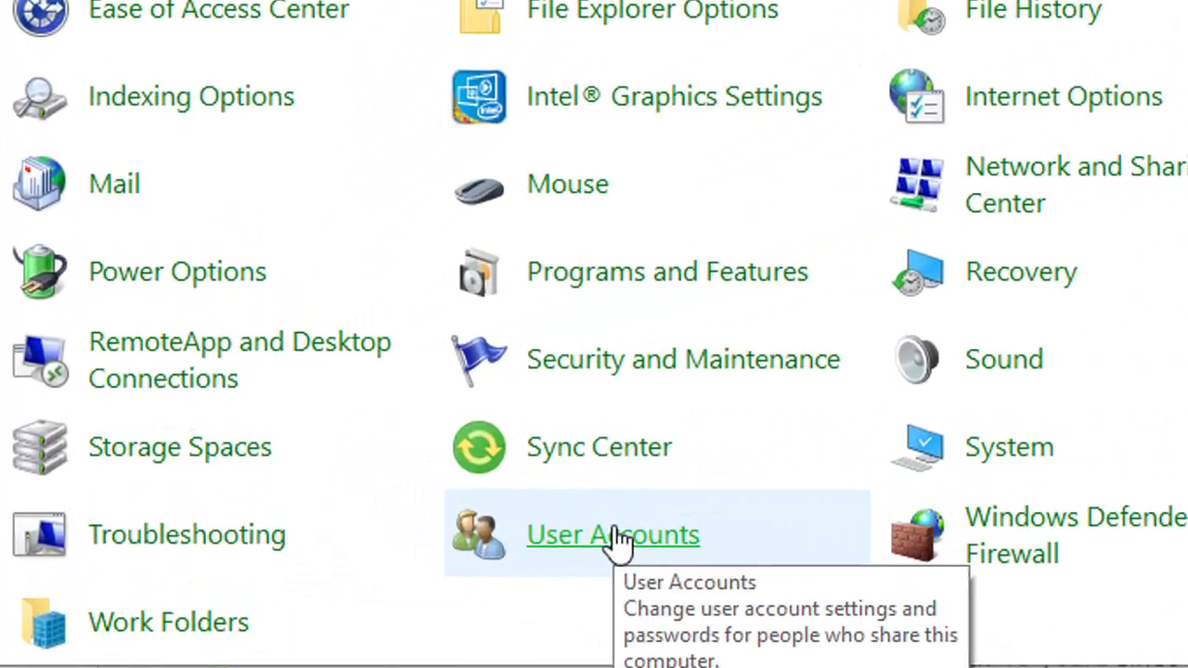
click(411, 471)
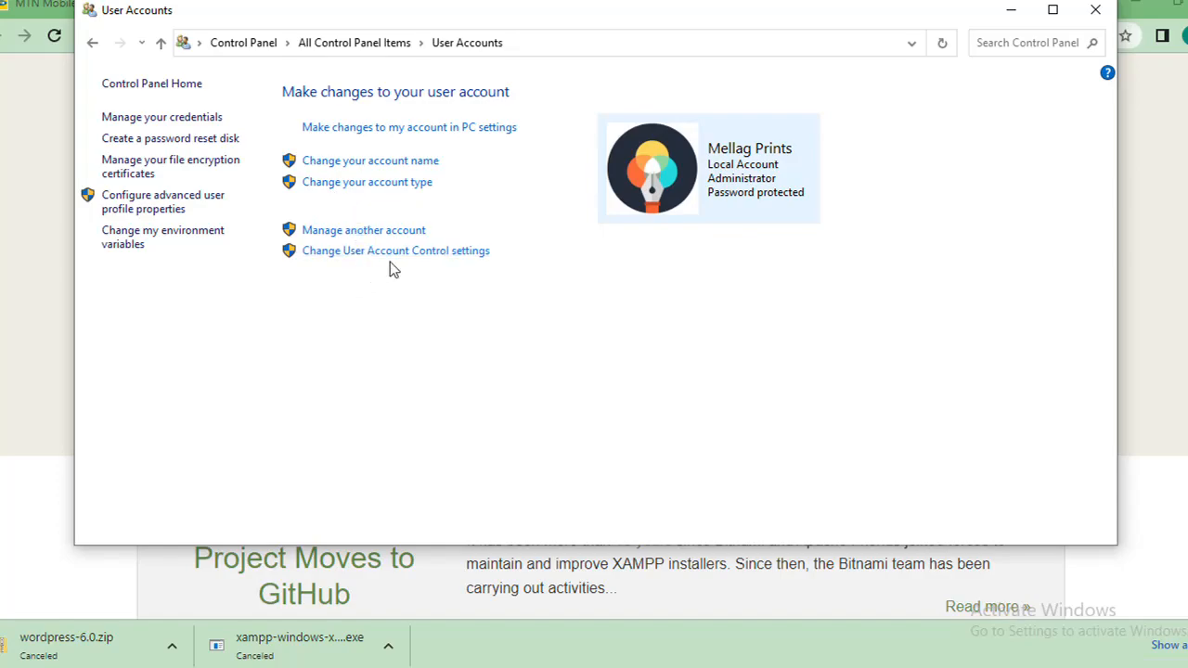
Step: Set the User Account Control notification level to Never notify and apply it
click(431, 253)
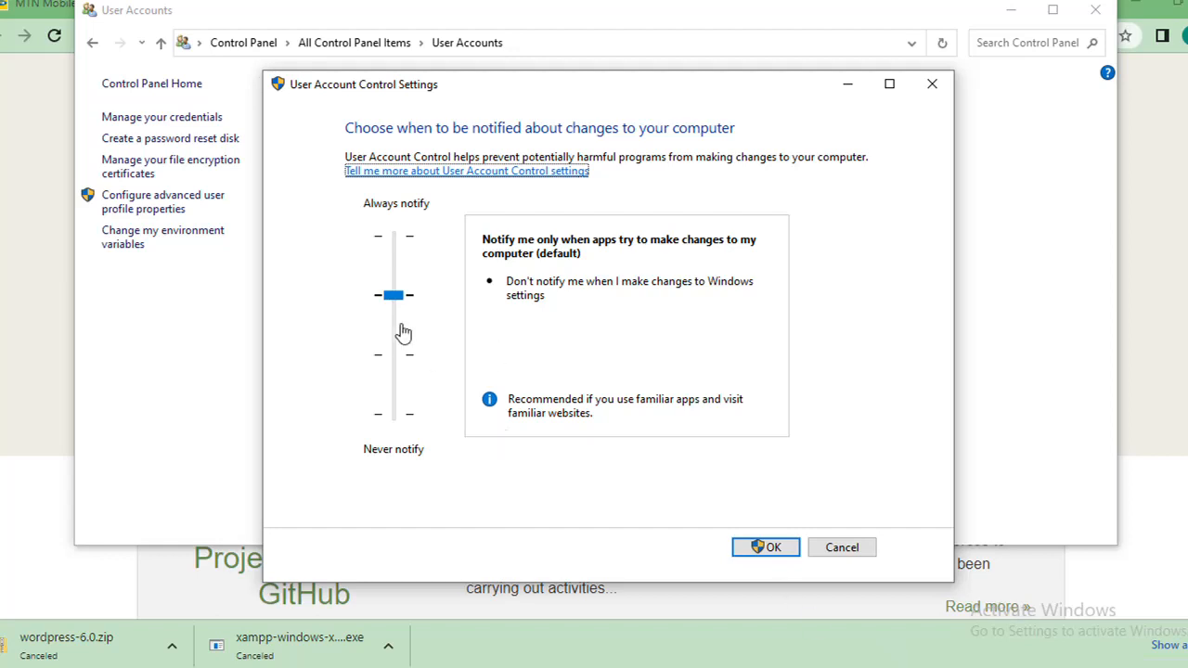
drag(397, 300, 394, 412)
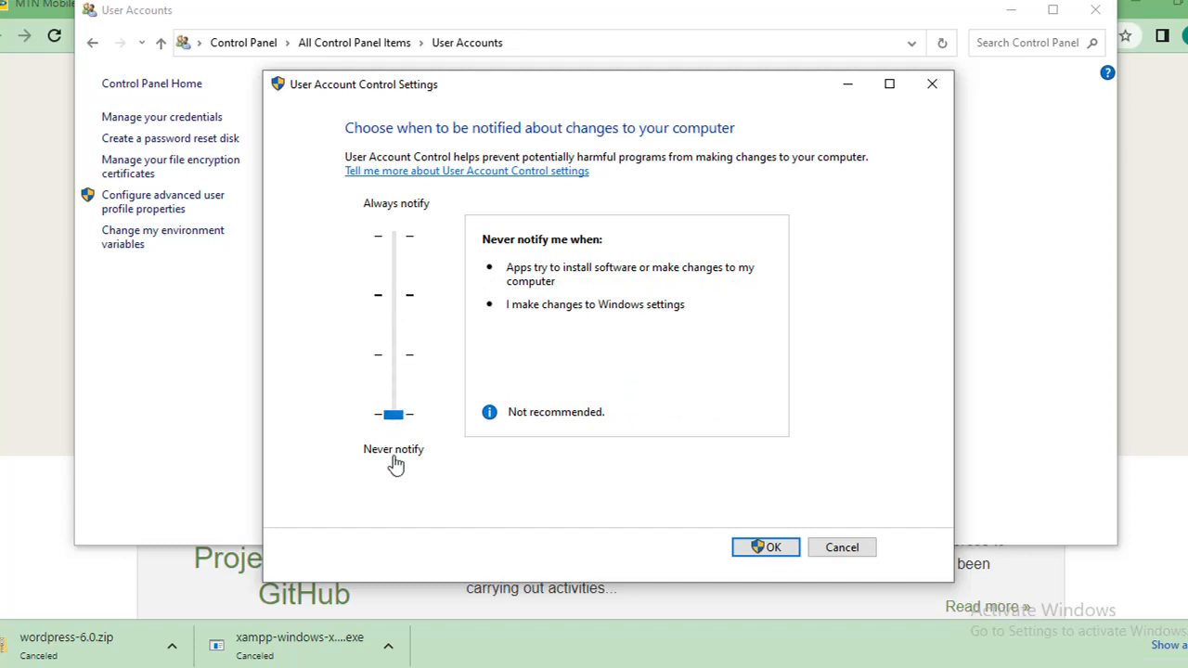
click(774, 555)
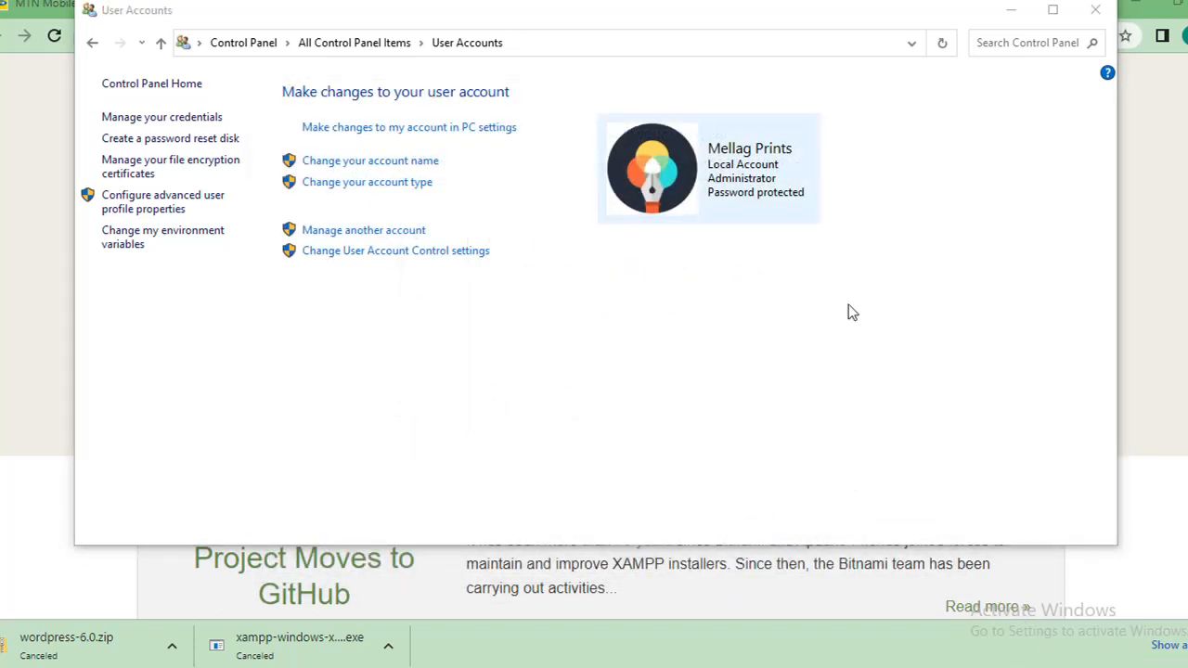
Step: Reopen the User Account Control settings, apply Never notify again after trying the default level, and close User Accounts
click(484, 253)
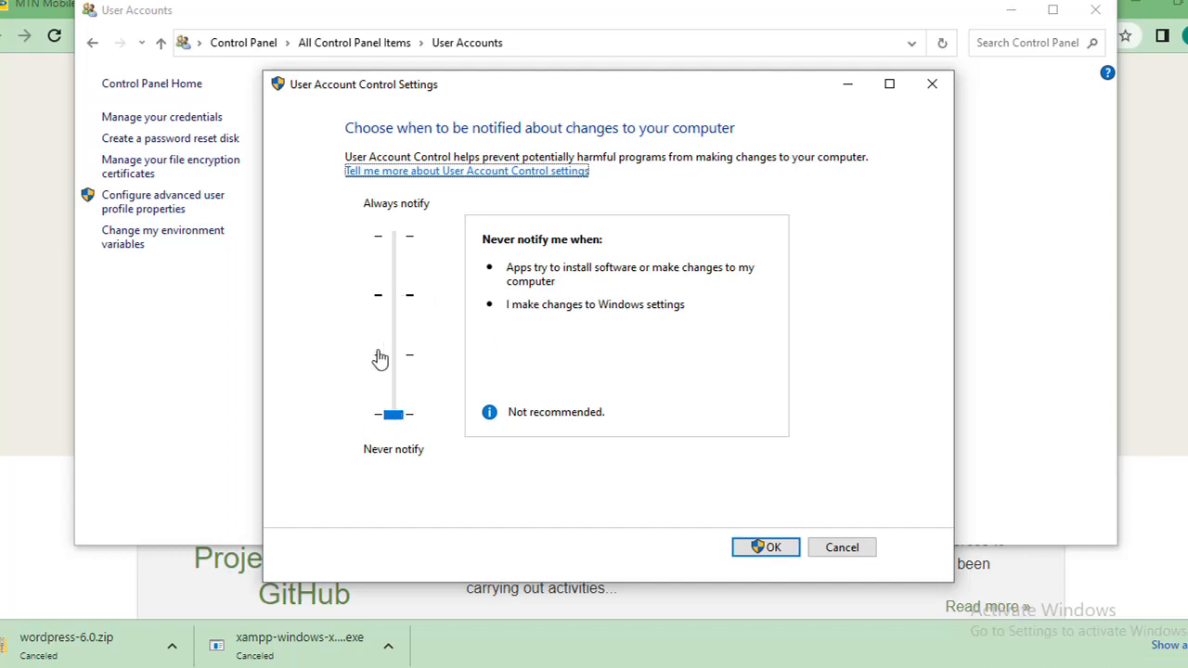
drag(394, 414, 401, 295)
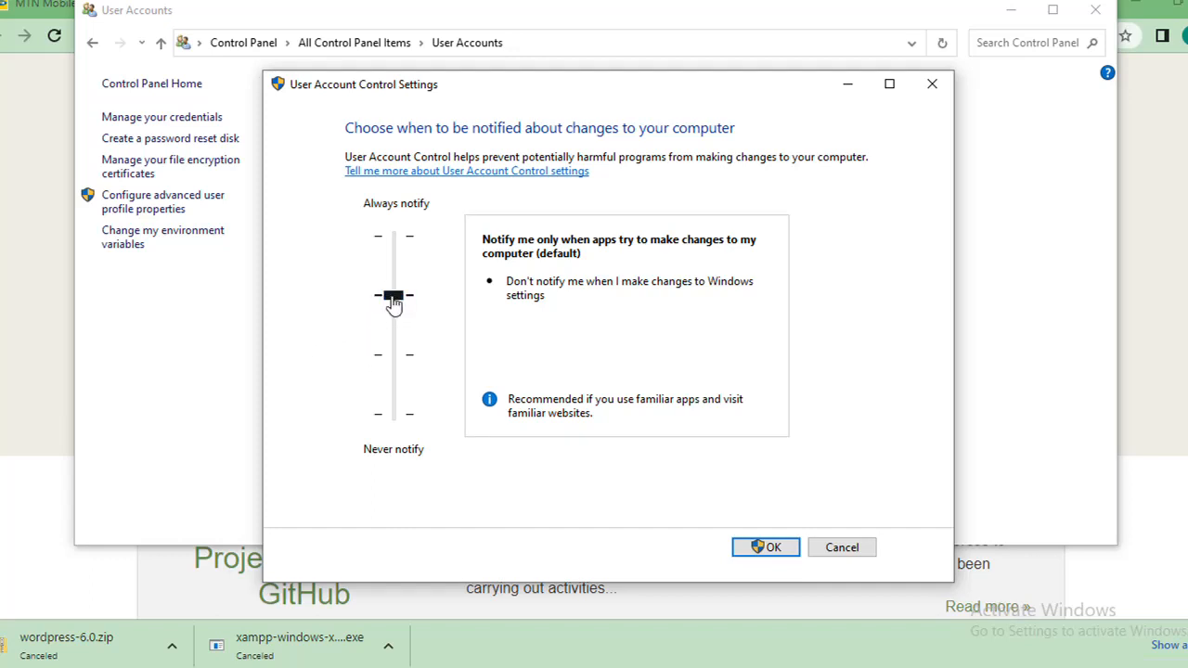
drag(394, 303, 389, 451)
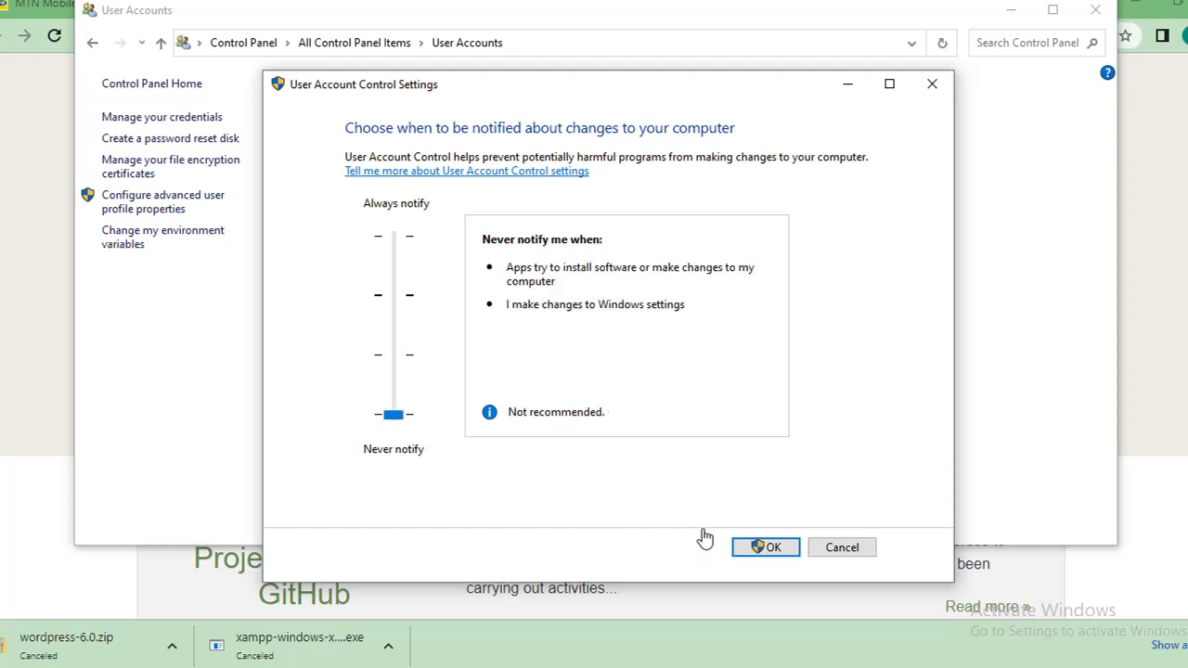
click(763, 548)
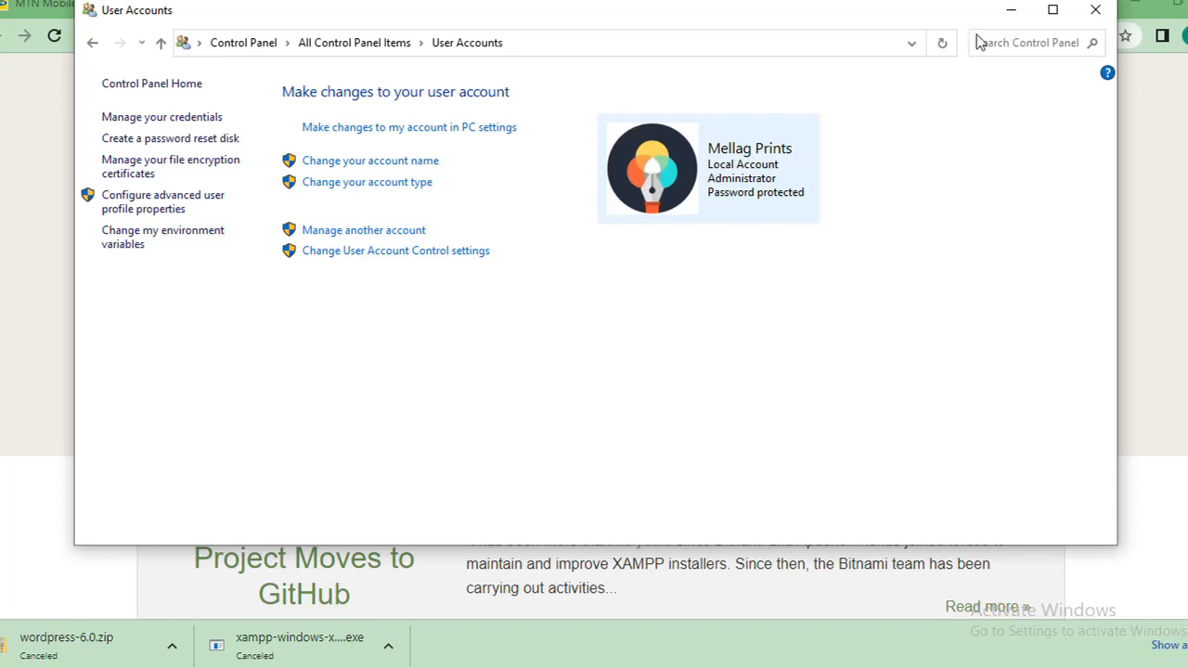
click(1095, 9)
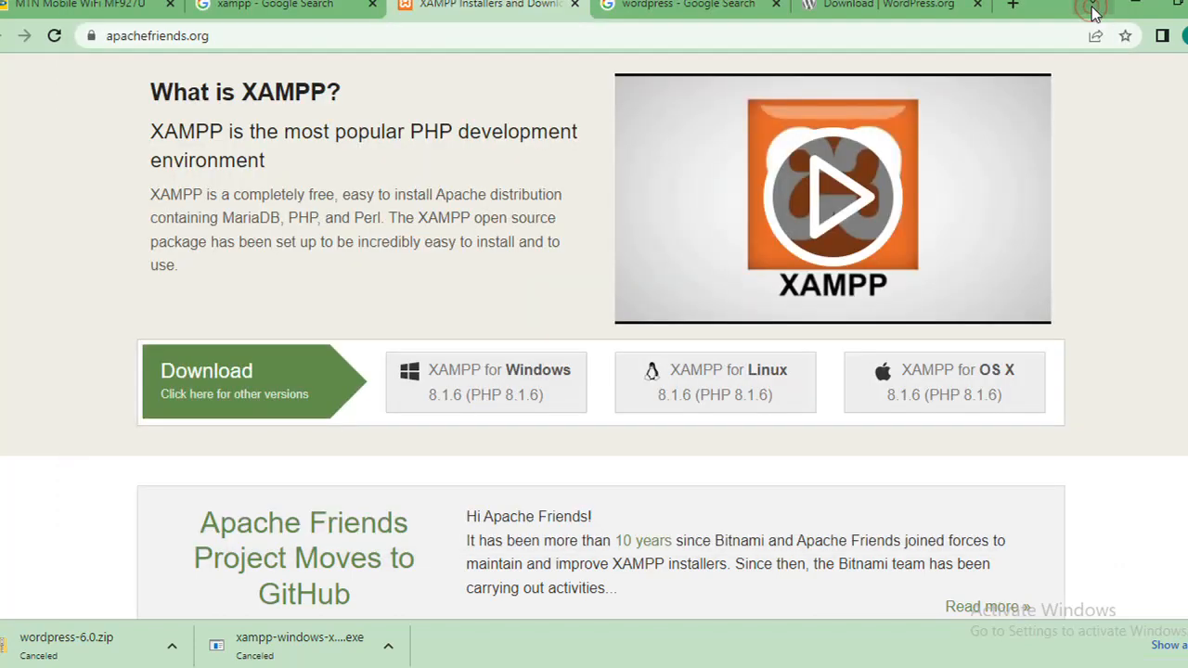
Step: Dismiss the XAMPP installer's User Account Control warning and abort the installation from the setup wizard
click(1138, 7)
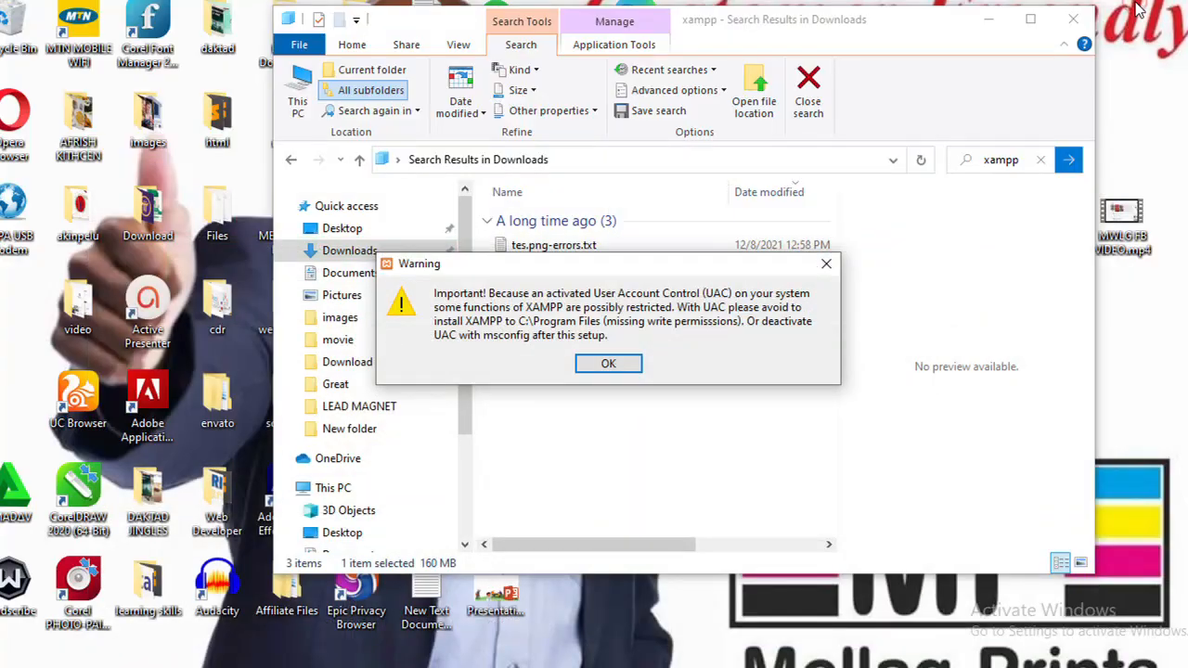
click(816, 266)
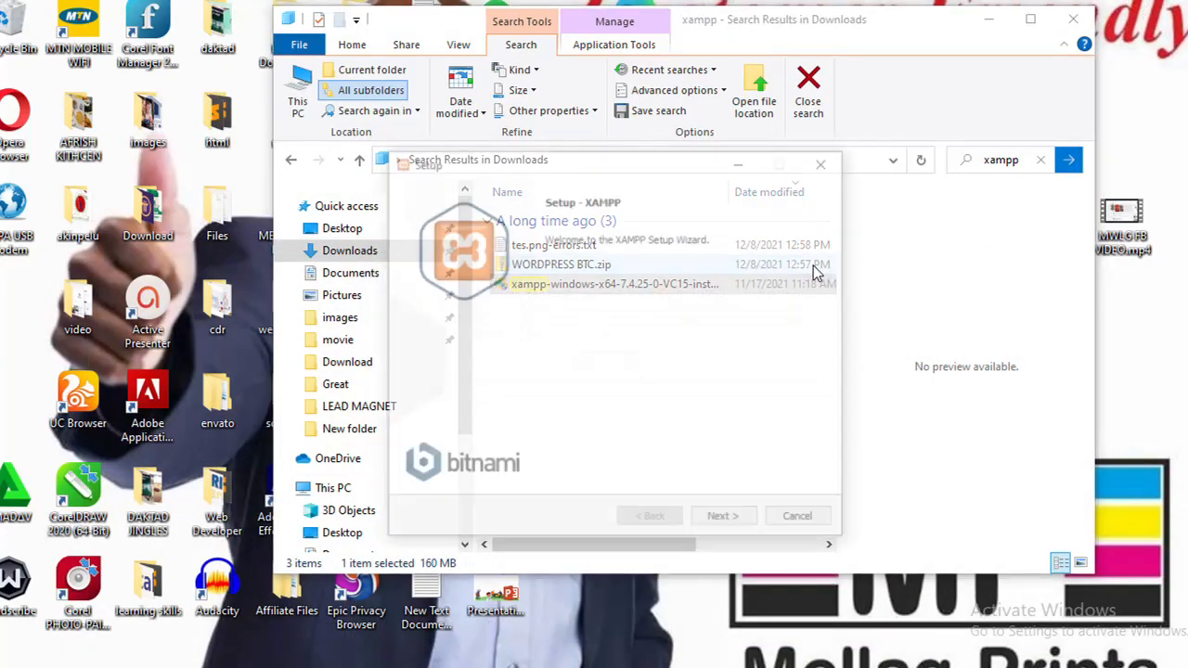
click(826, 161)
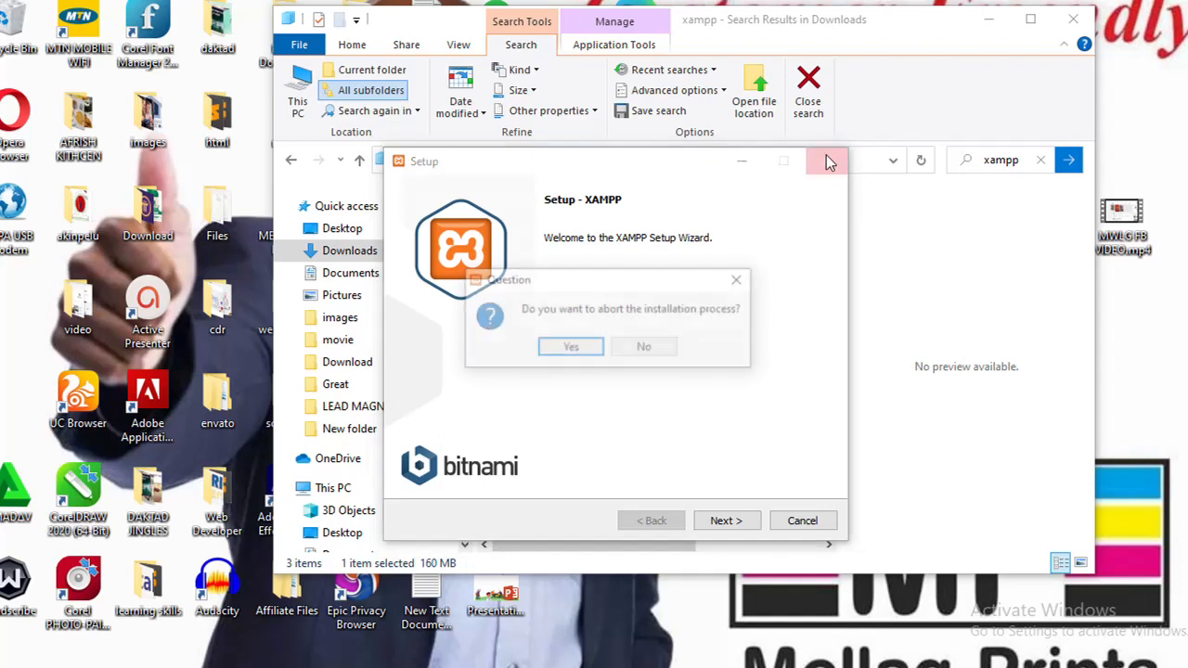
click(575, 347)
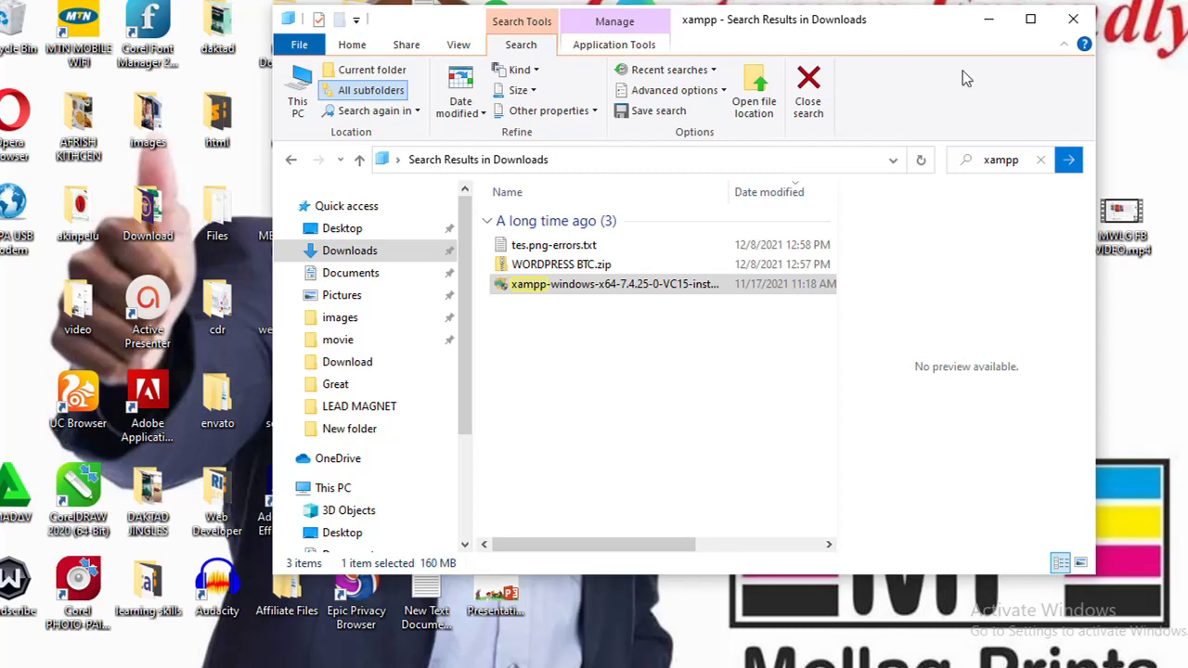
click(989, 21)
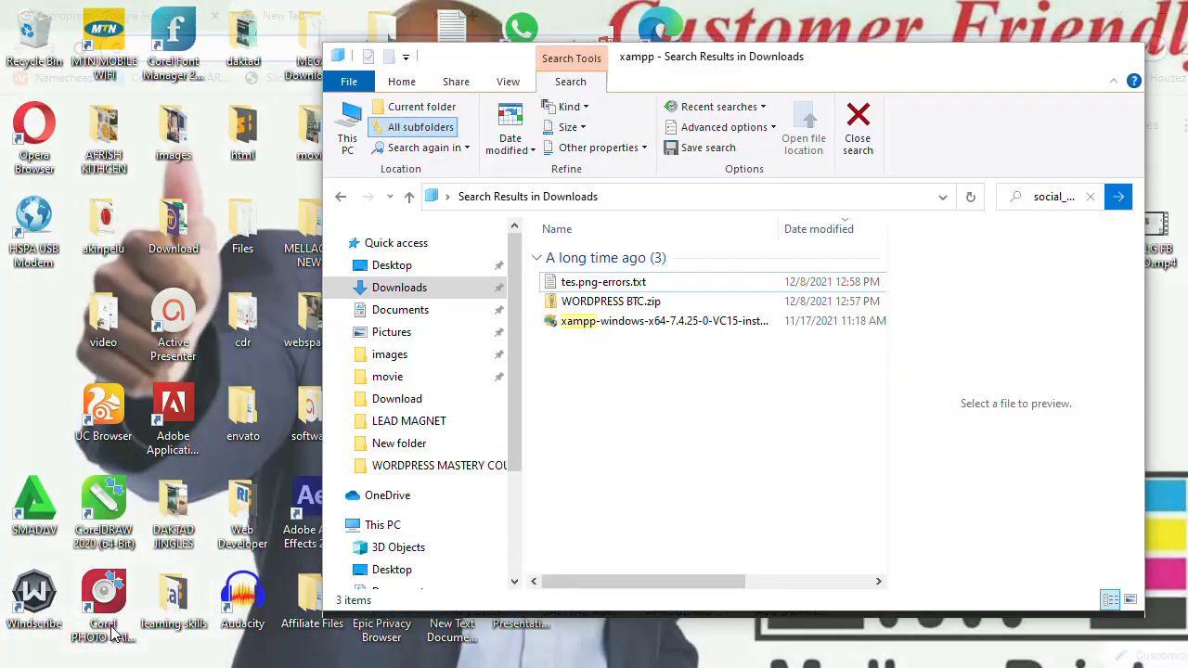
Step: Launch the XAMPP 7.4.25 installer from the Downloads search results and acknowledge its User Account Control warning to reach the setup wizard
click(109, 629)
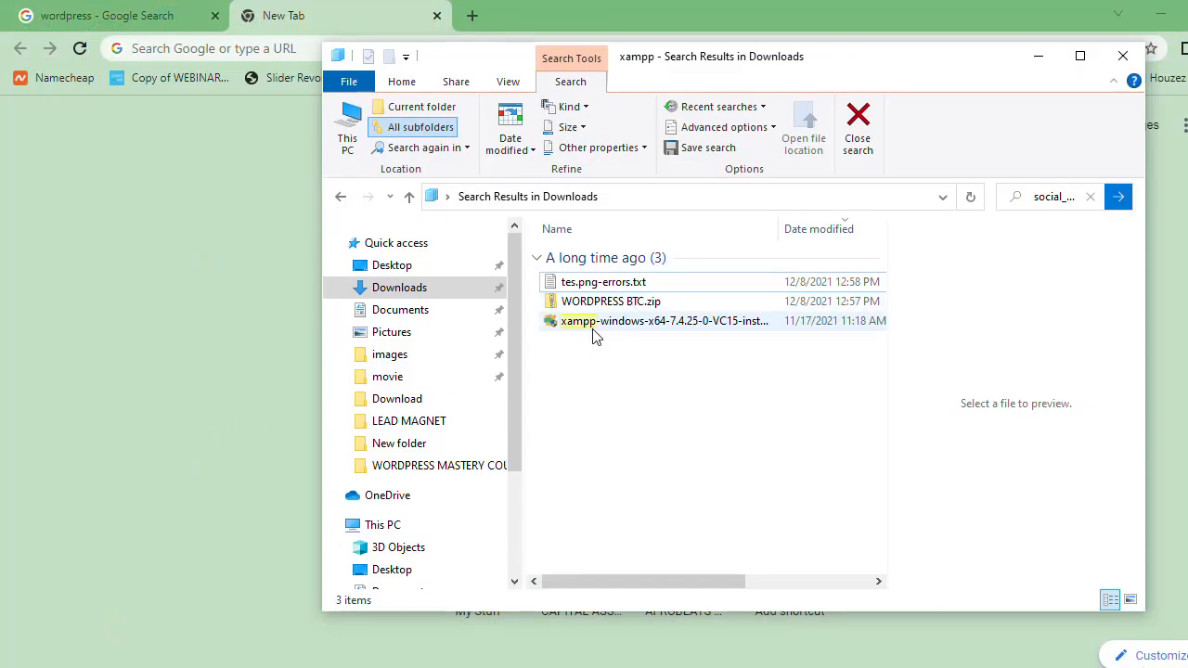
click(624, 322)
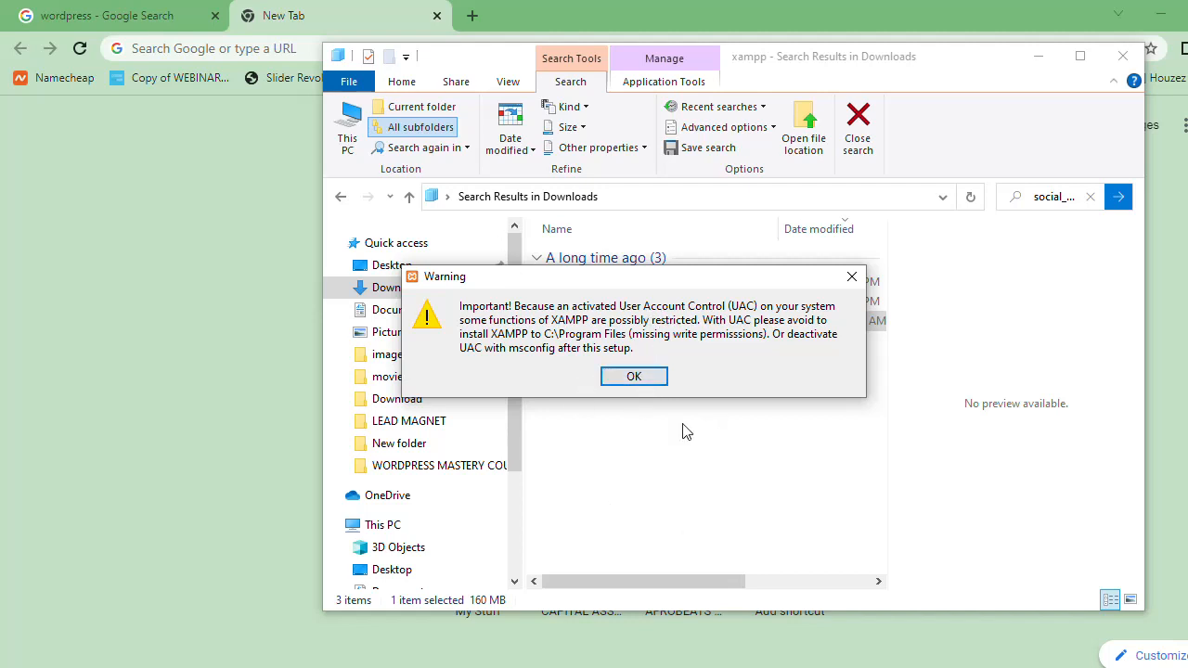
click(639, 376)
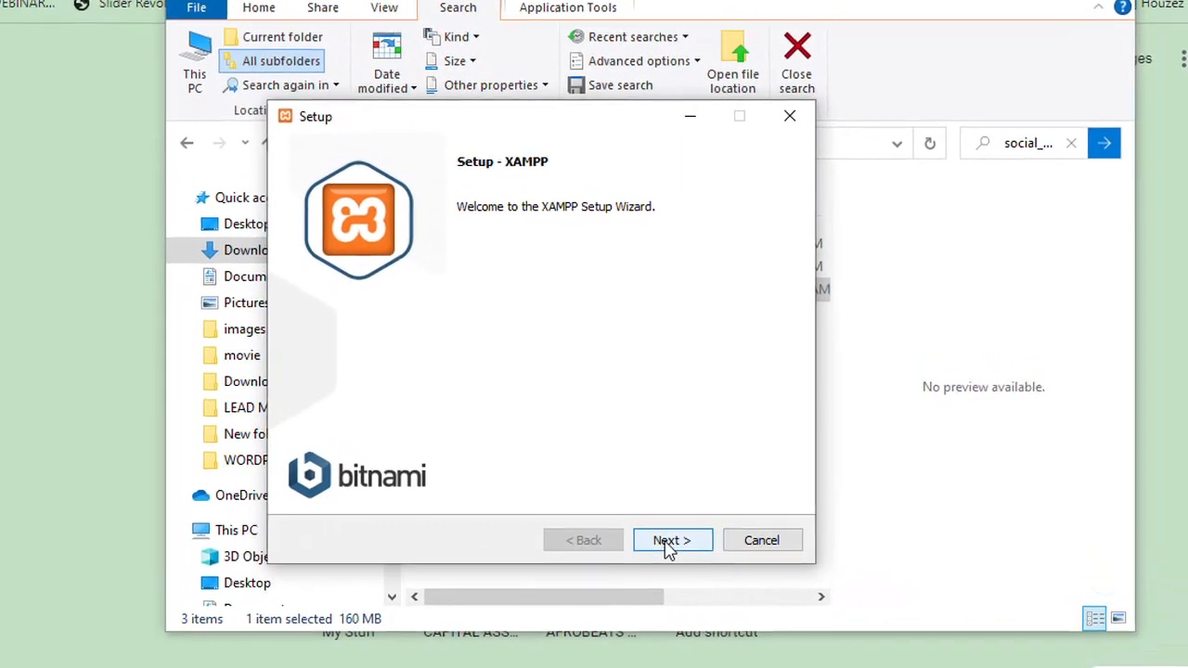
Step: Accept the default XAMPP components and installation folder, and keep English as the Control Panel language
click(748, 535)
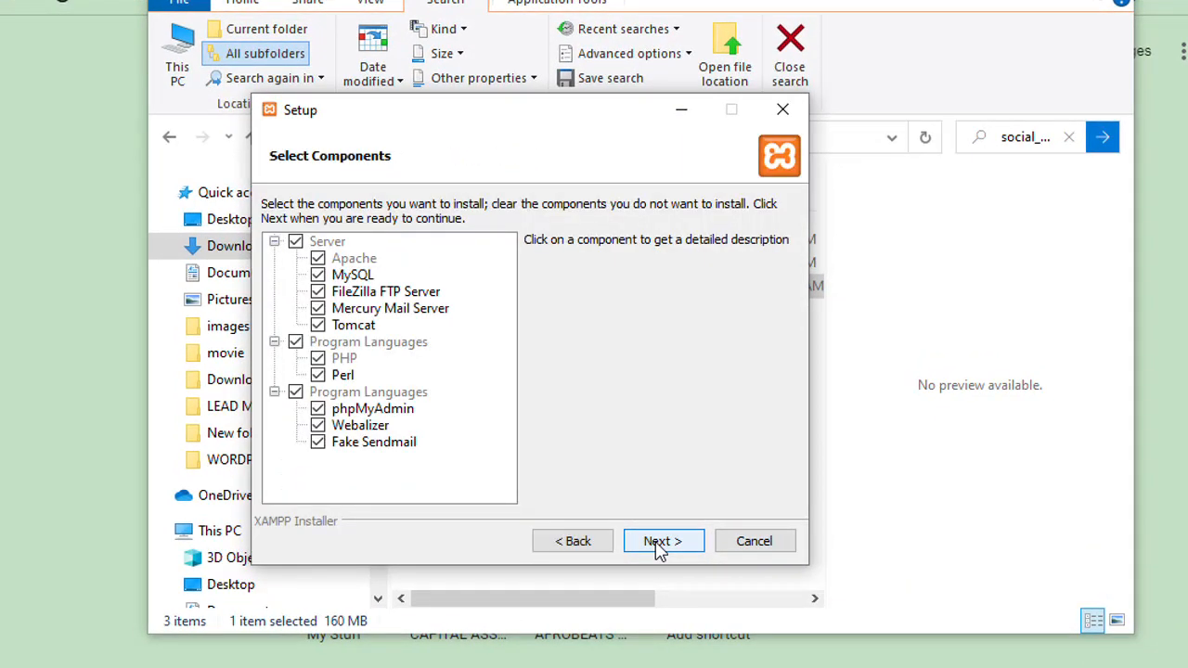
click(658, 548)
click(658, 548)
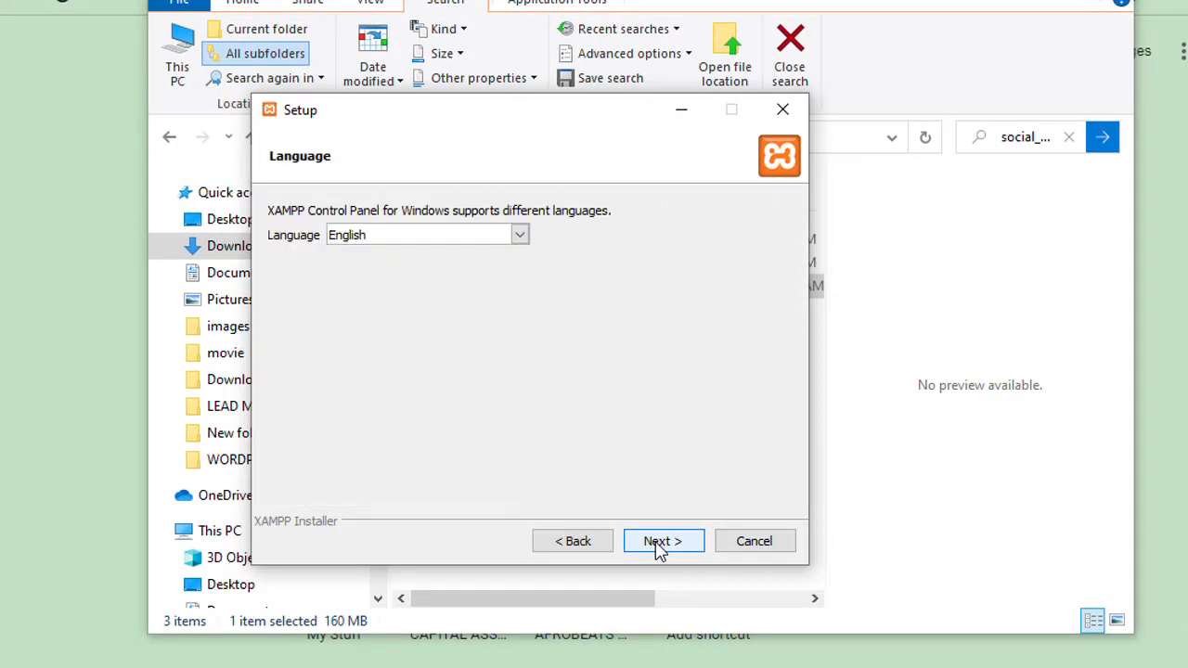
click(675, 546)
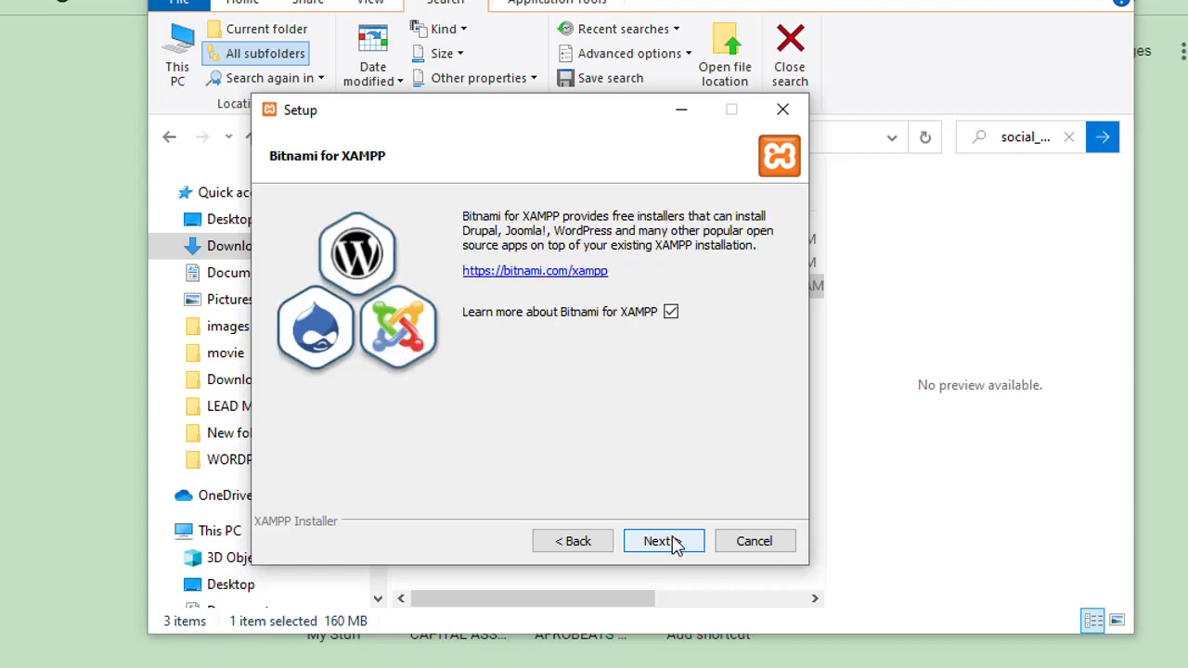
click(596, 543)
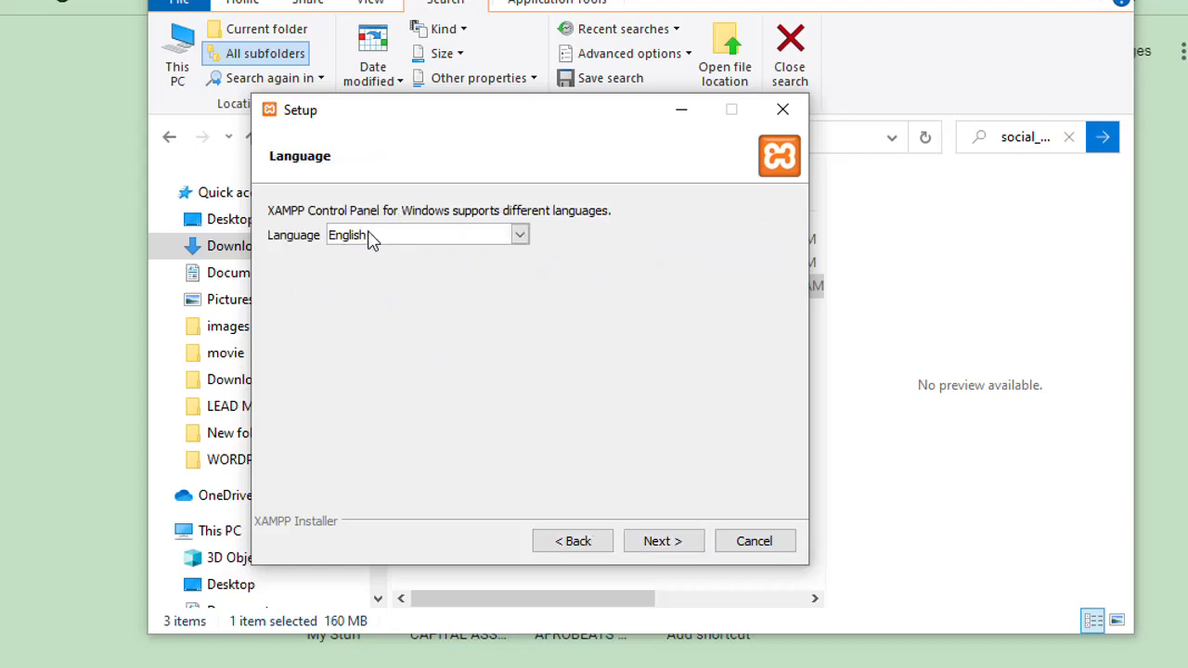
click(520, 235)
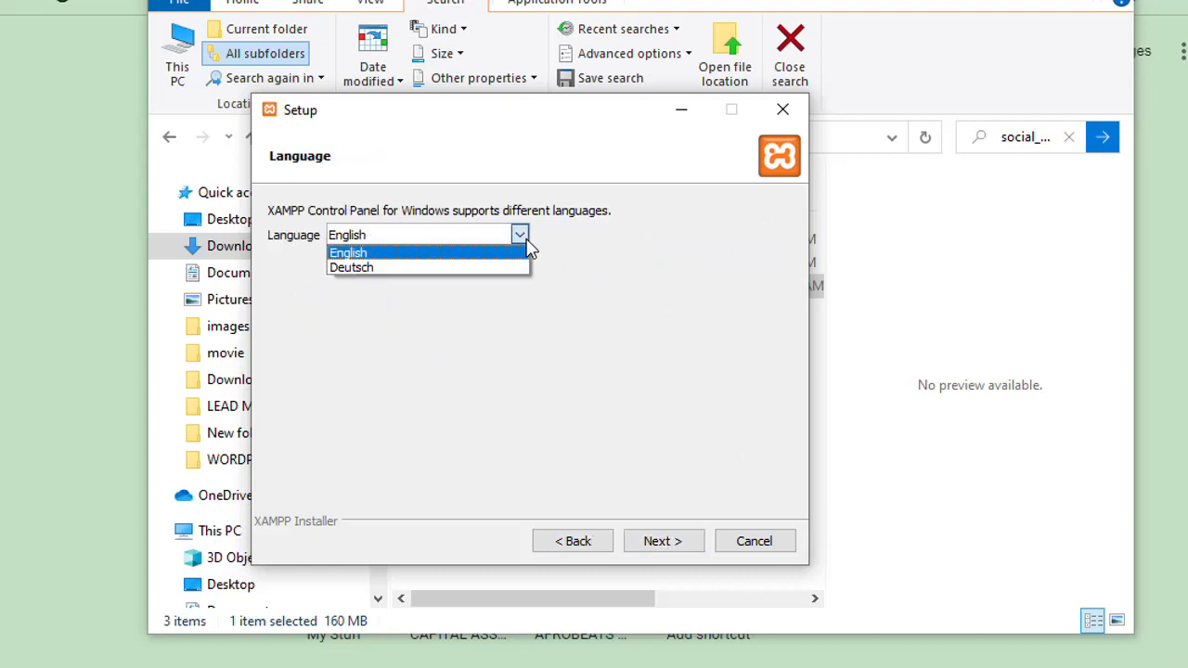
click(526, 245)
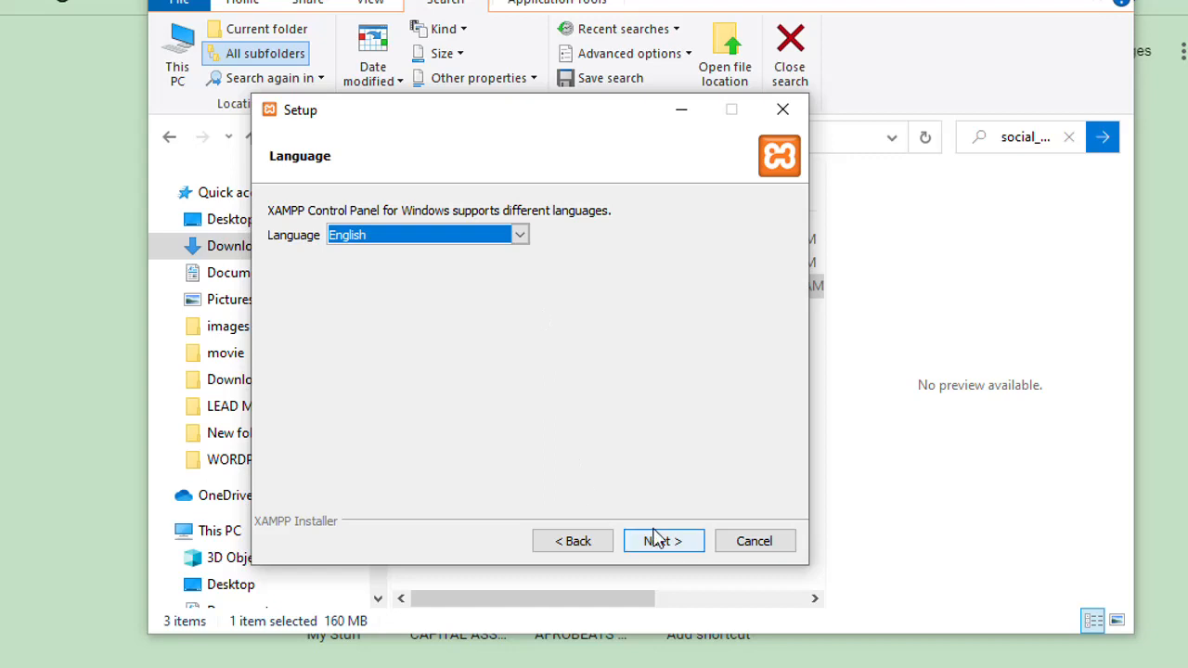
Step: Continue past the Bitnami information page, start the XAMPP installation and dismiss the Bitnami browser window
click(664, 546)
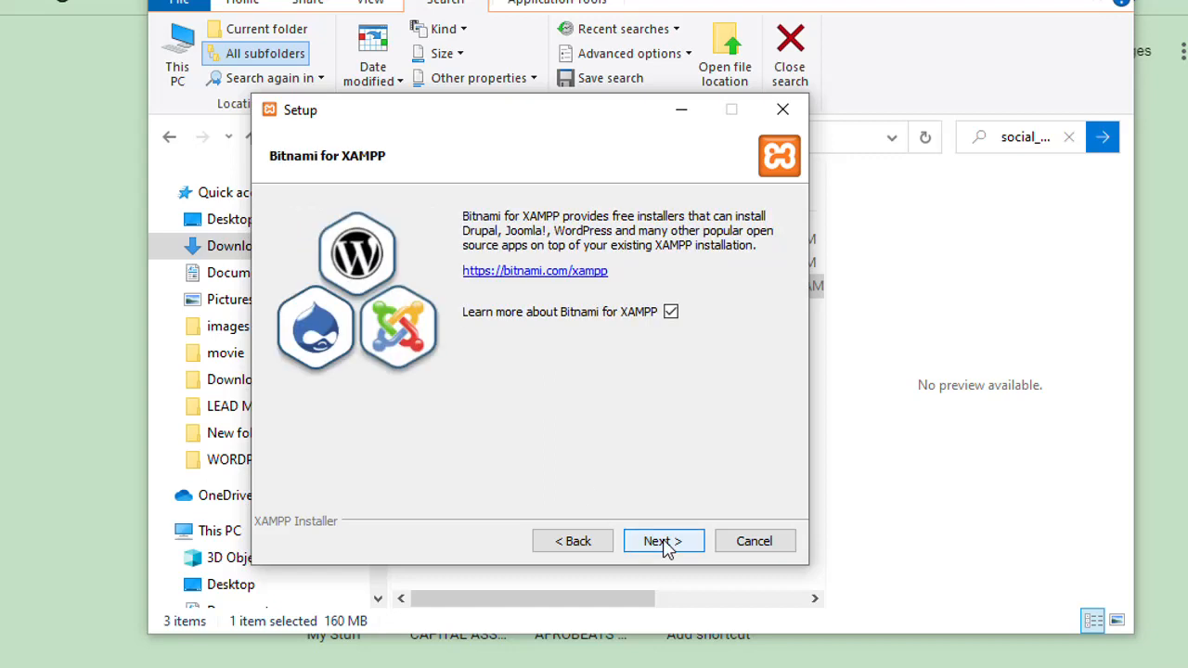
click(664, 546)
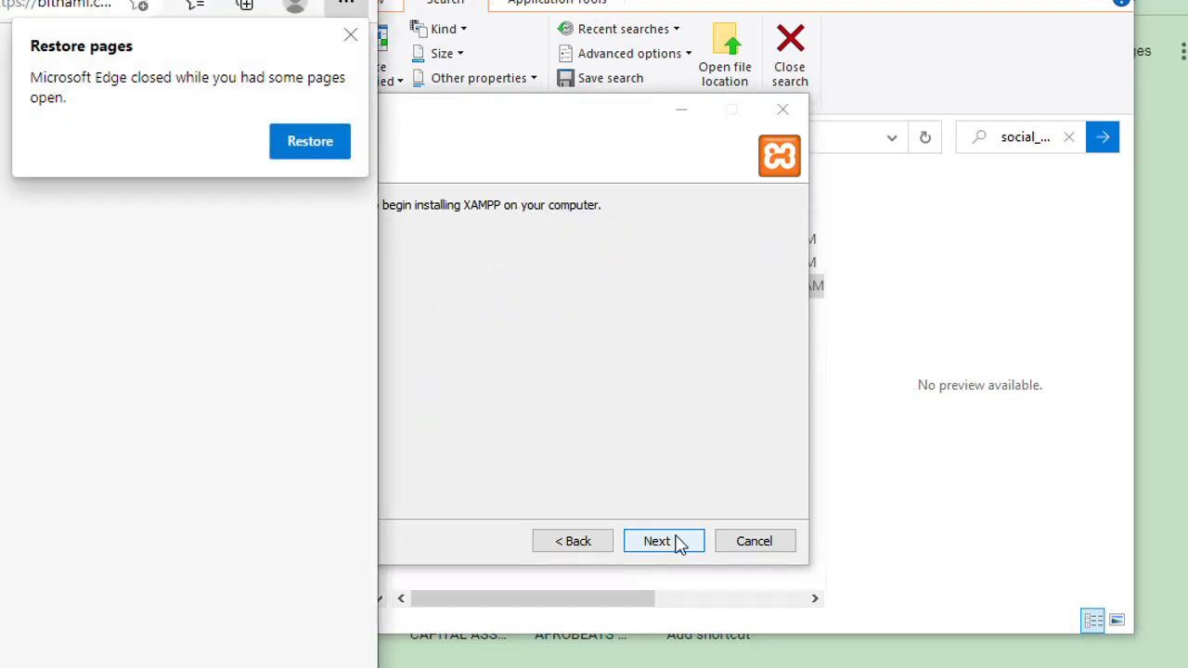
click(674, 546)
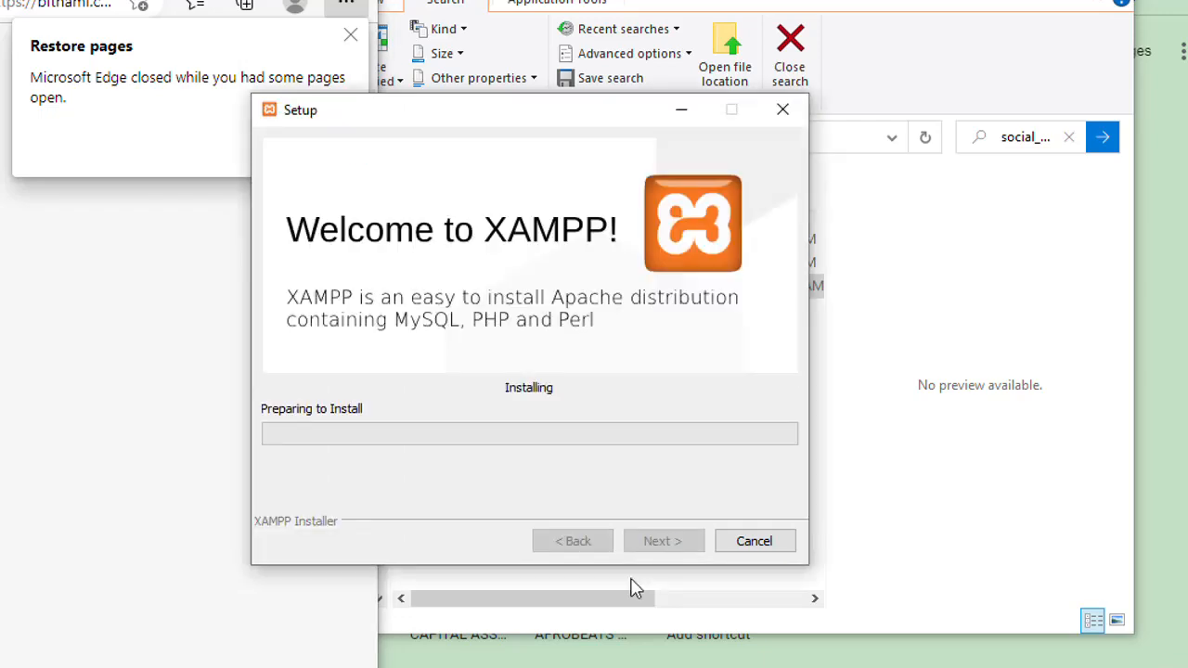
click(37, 320)
click(411, 43)
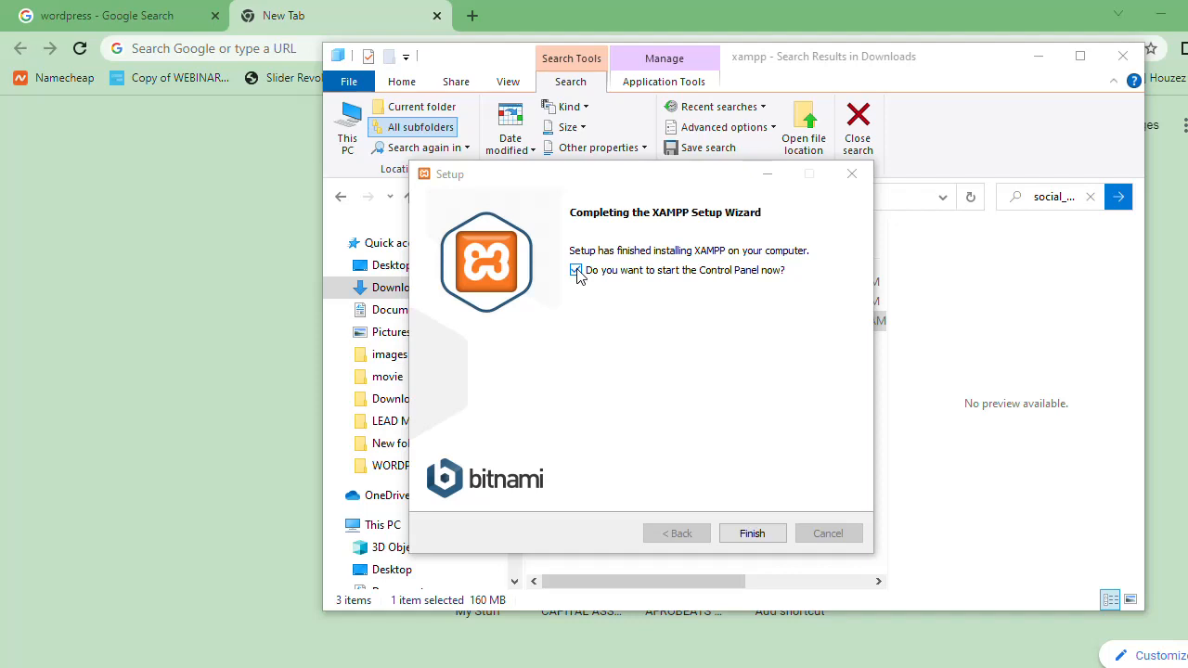
Step: Finish the XAMPP setup wizard with the option to start the Control Panel enabled, and close the Smadav warning
click(577, 270)
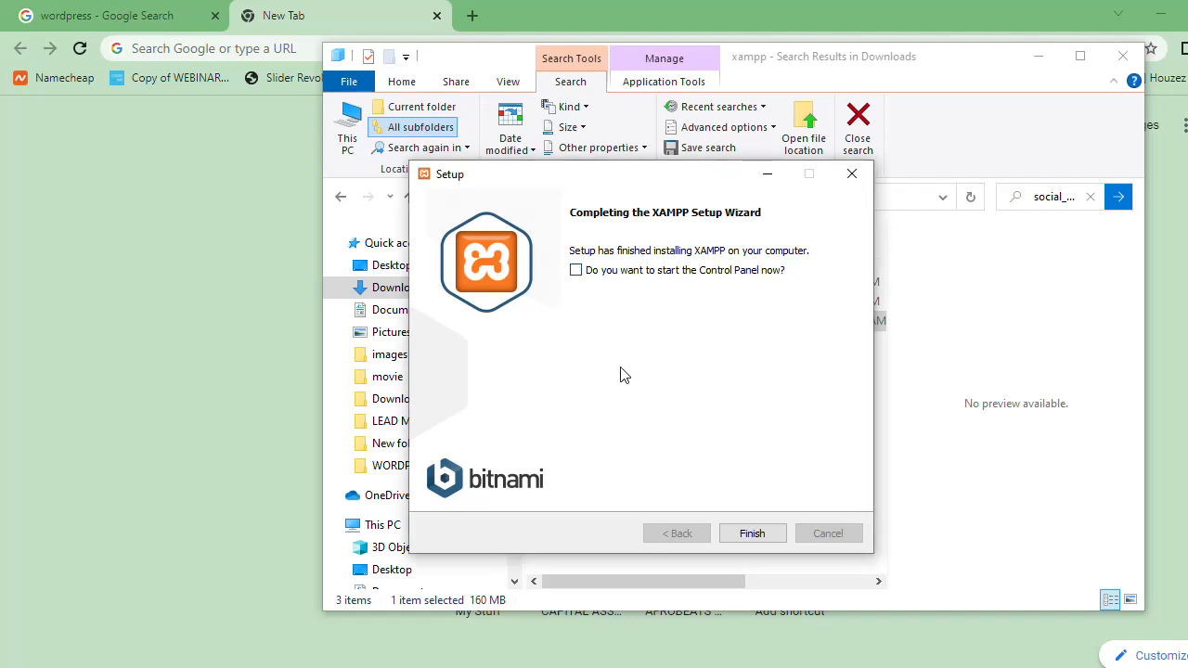
click(754, 531)
click(578, 271)
click(752, 534)
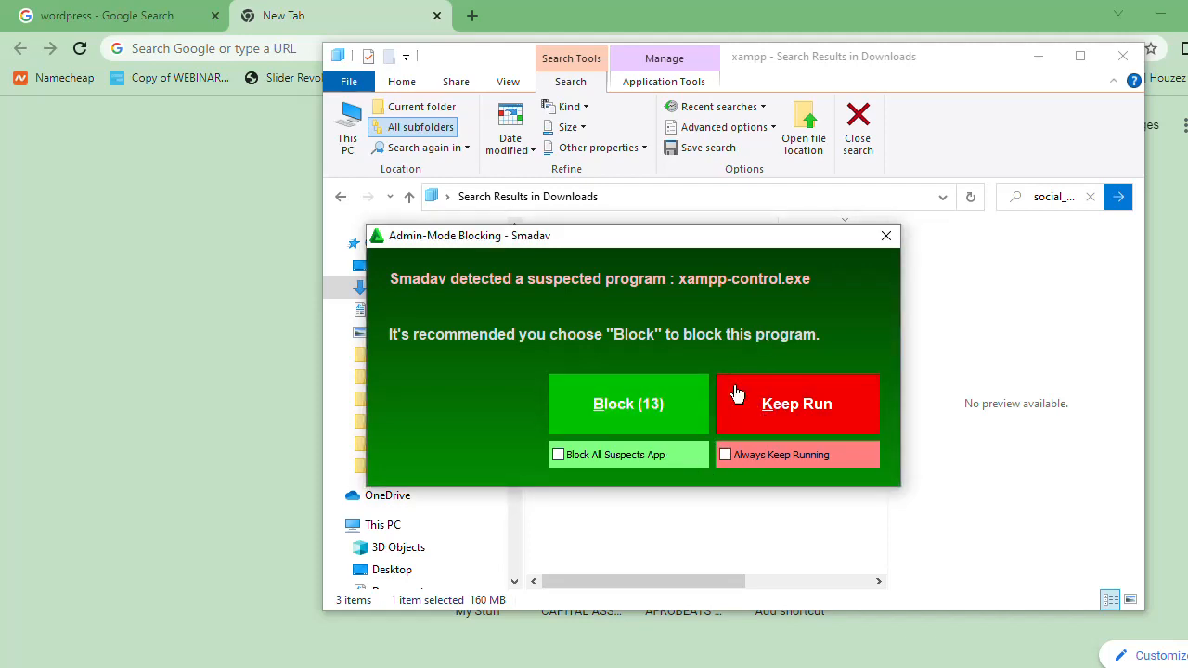
click(886, 237)
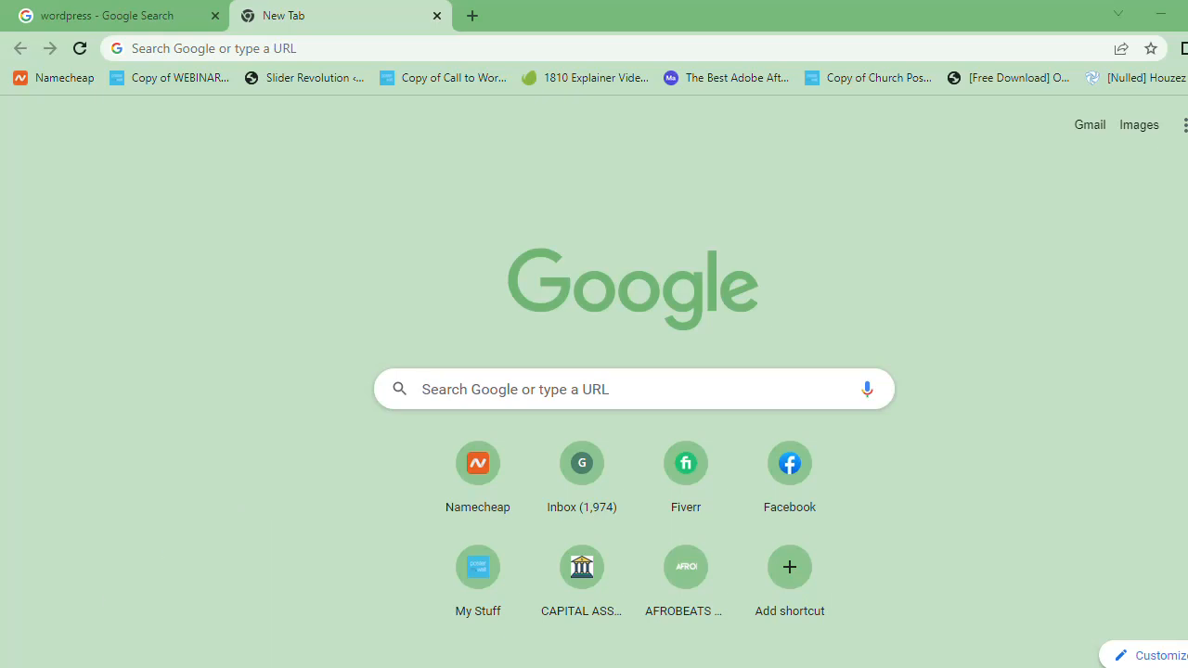
key(super)
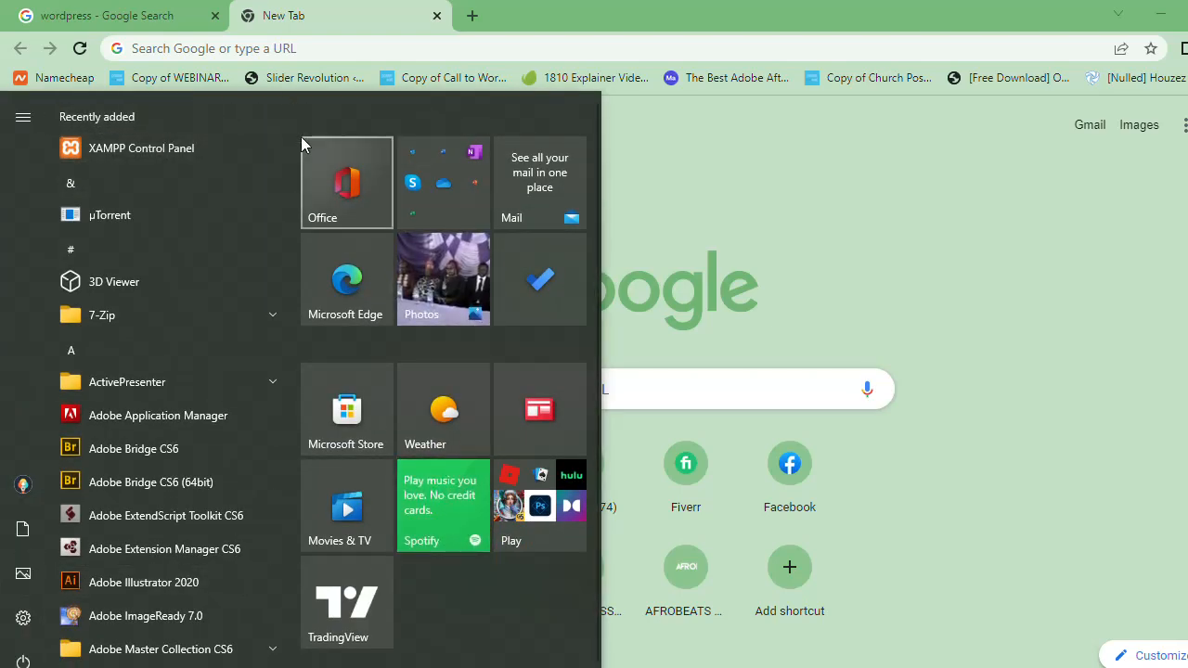
mouse_move(290, 139)
mouse_down()
mouse_move(284, 164)
mouse_move(286, 116)
mouse_up()
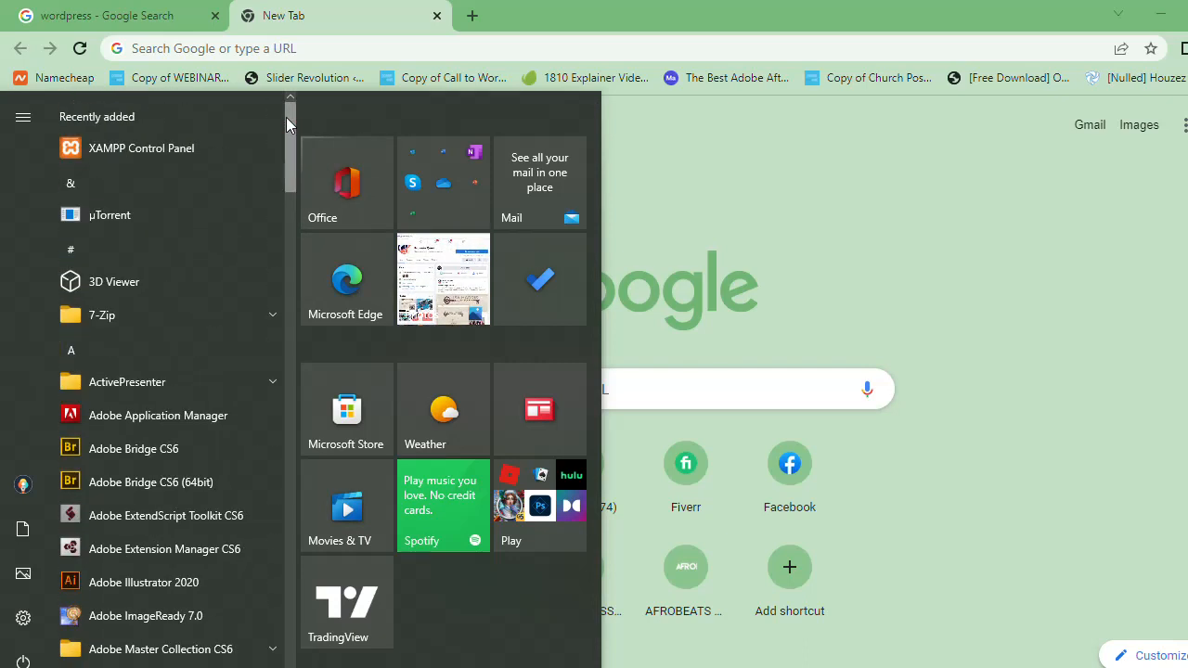
click(769, 178)
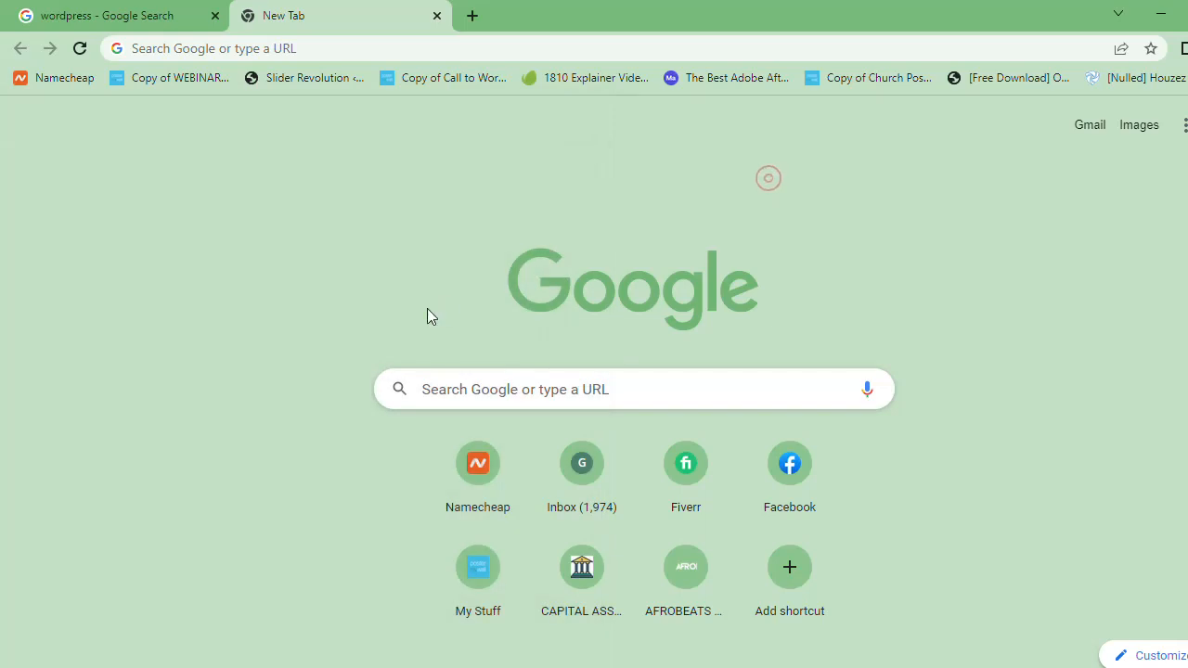
Step: Launch the XAMPP Control Panel from the XAMPP program folder and get past the Smadav warning about xampp-control.exe
key(super)
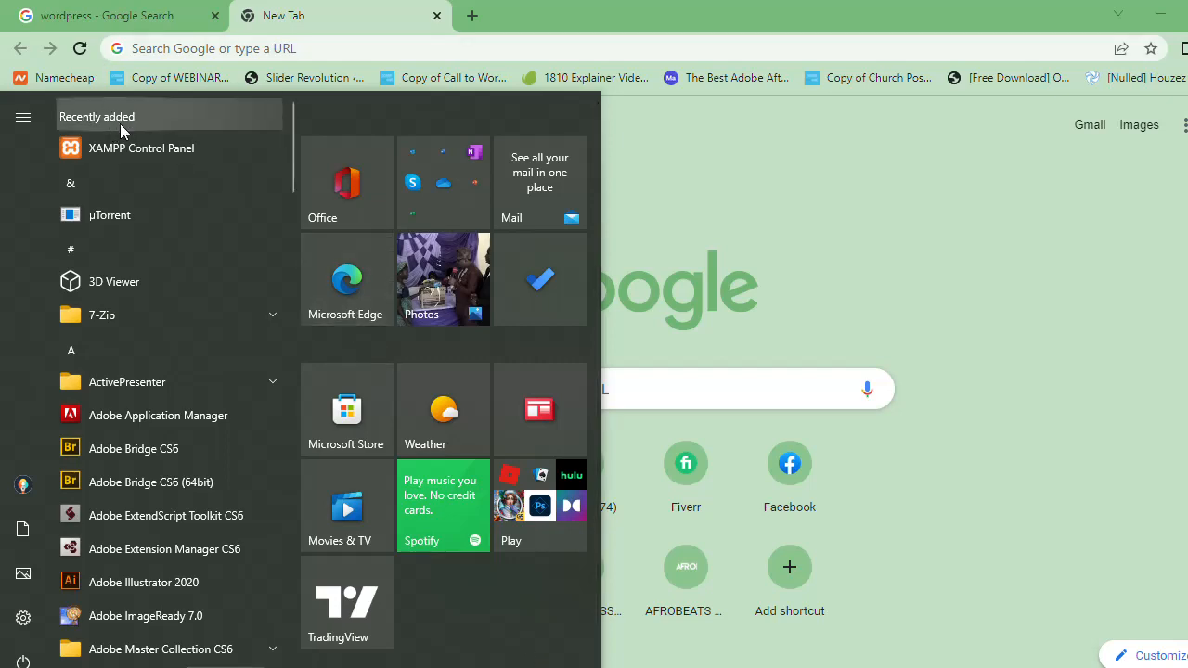
drag(291, 138, 284, 628)
click(152, 476)
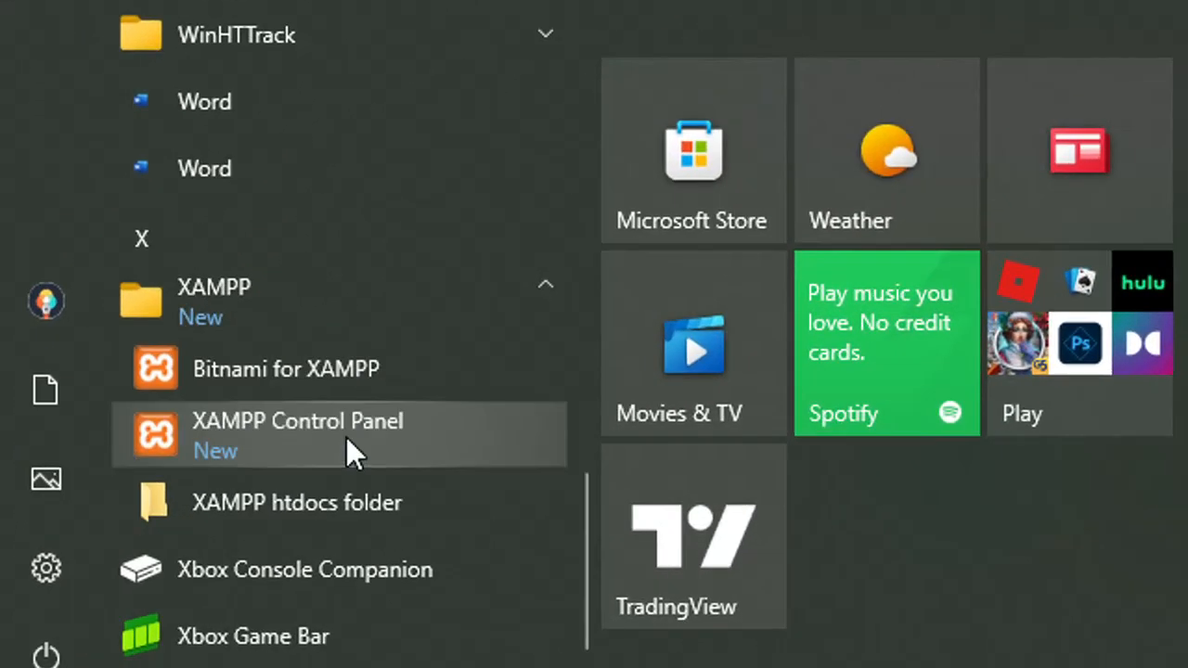
click(177, 549)
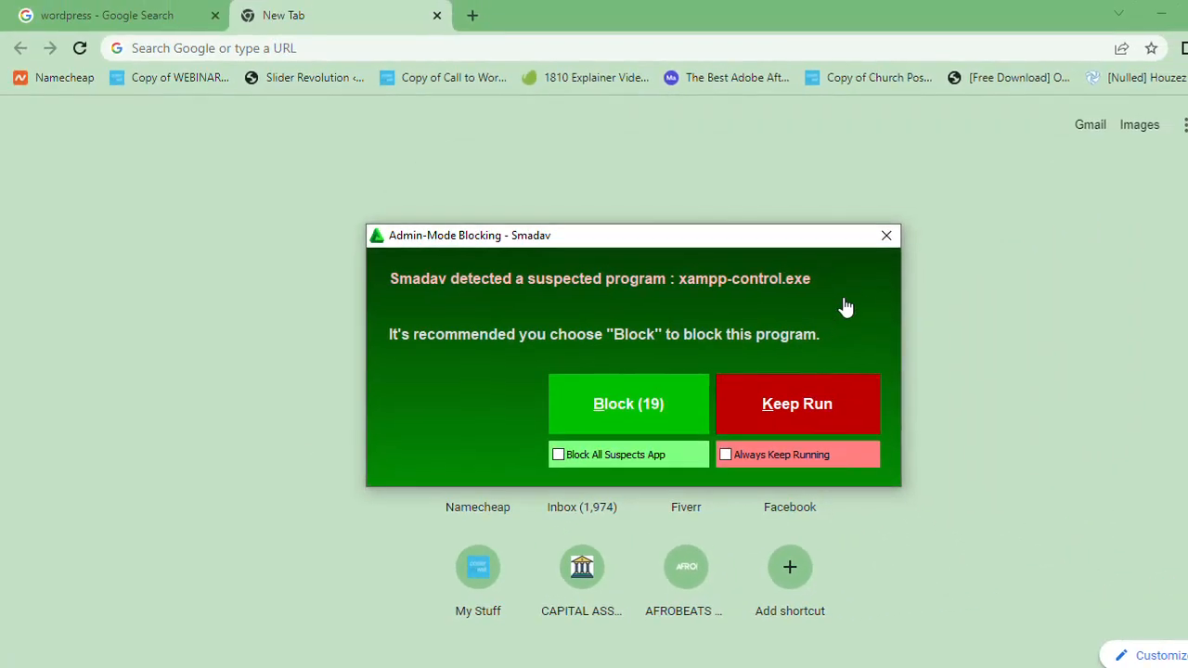
click(887, 238)
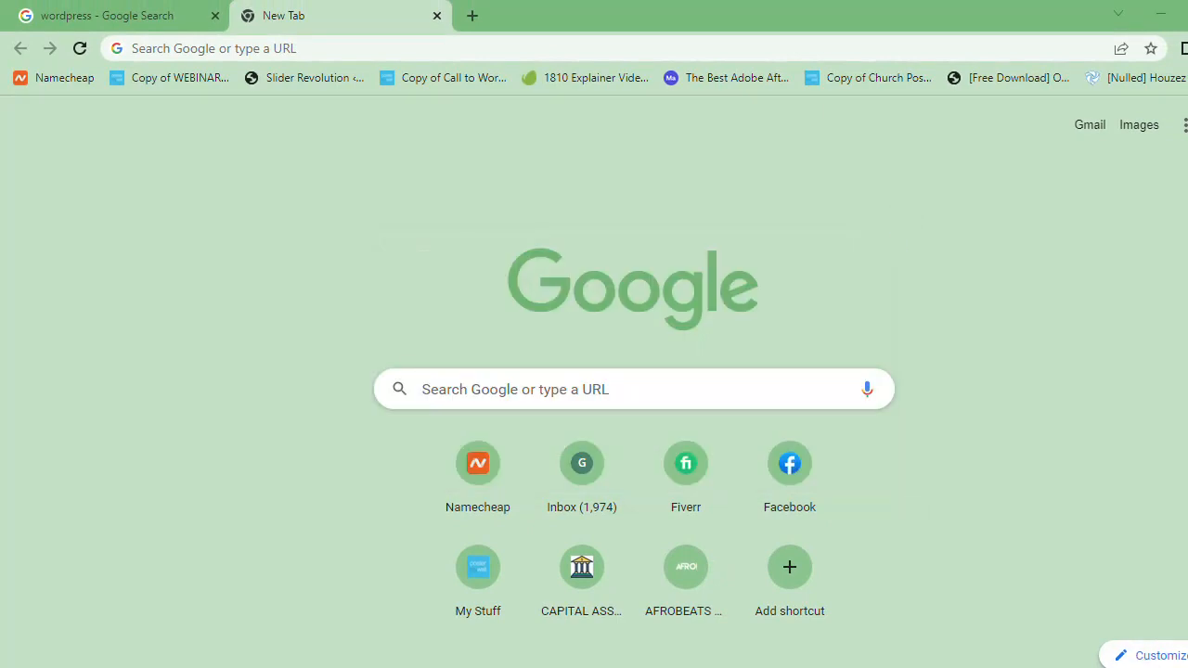
click(1084, 667)
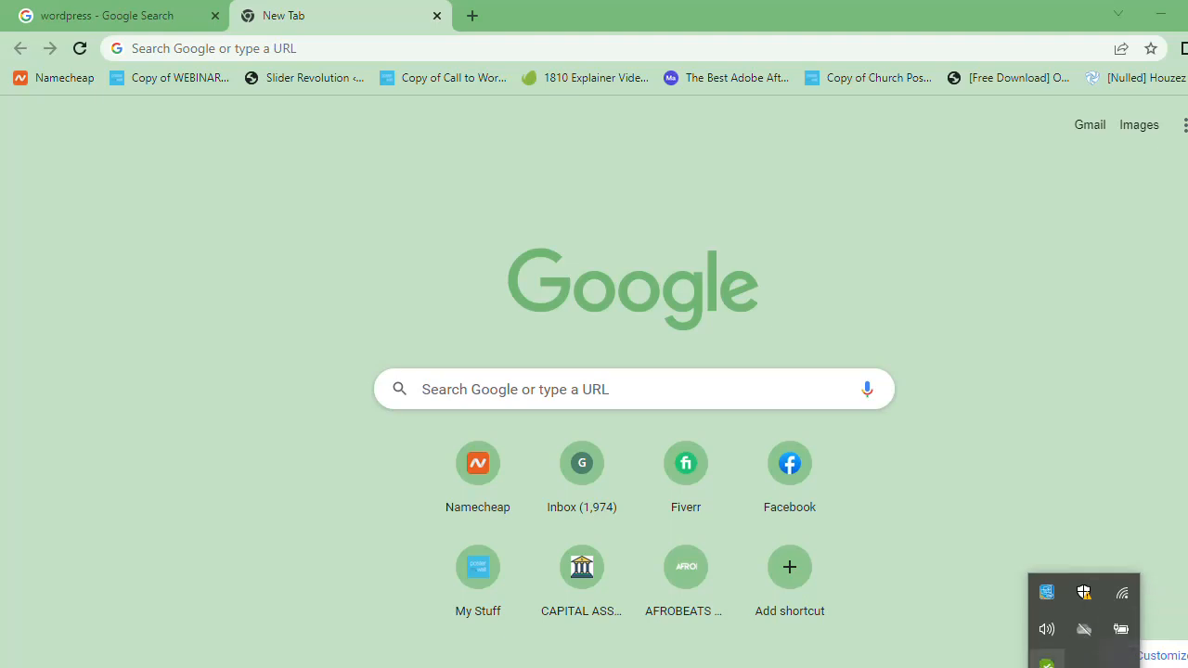
click(1047, 662)
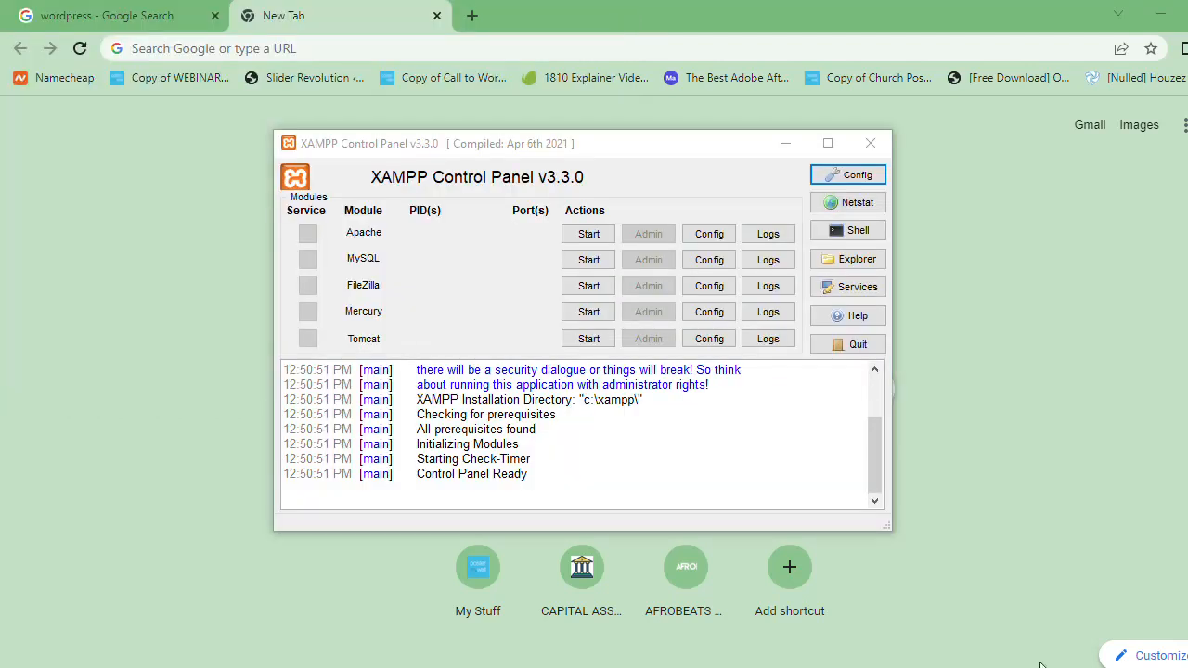
Step: Start the Apache and MySQL modules in the XAMPP Control Panel and minimize its window
drag(631, 158, 669, 92)
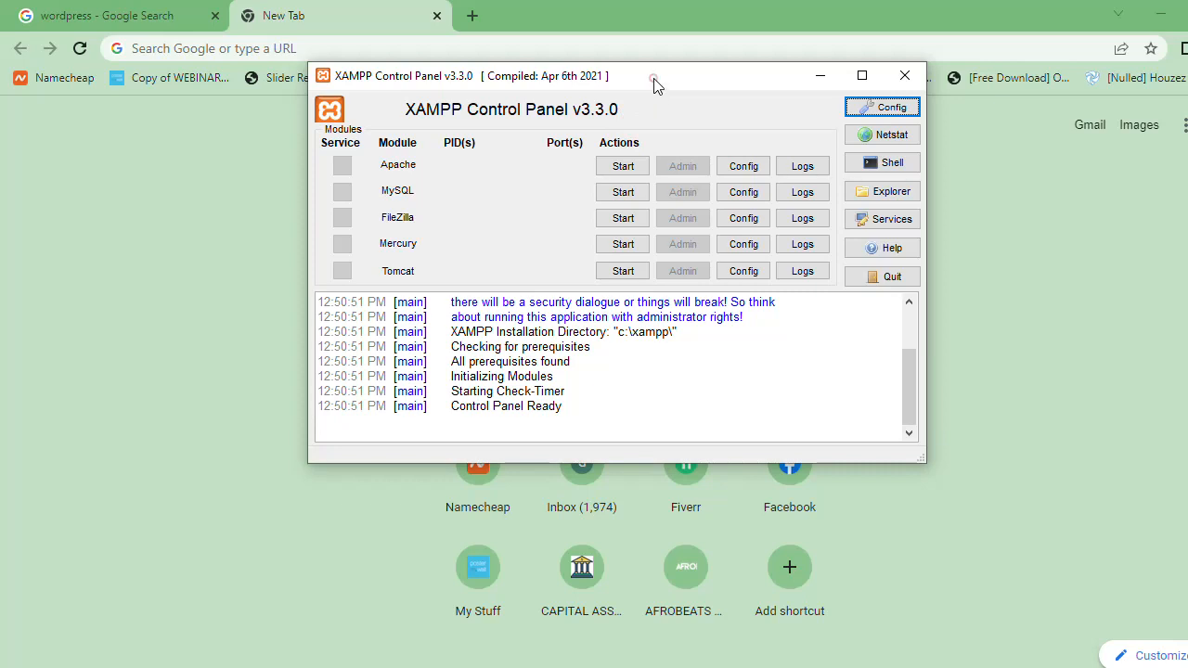
mouse_move(653, 85)
mouse_down()
mouse_move(633, 105)
mouse_move(649, 93)
mouse_up()
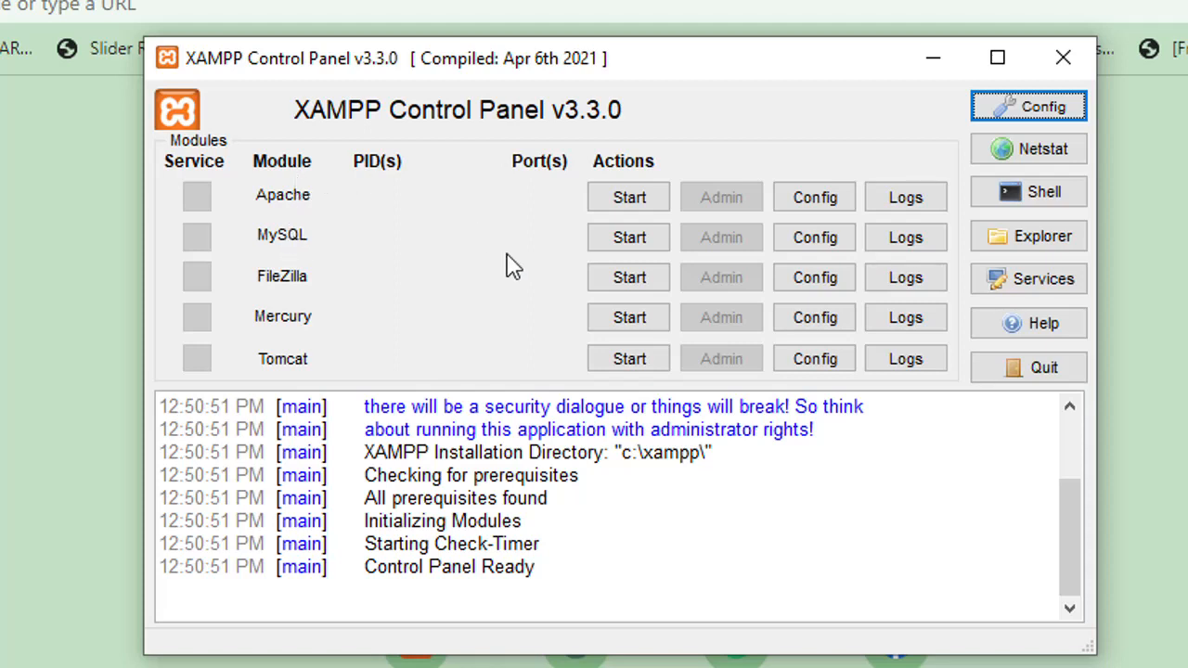
click(625, 197)
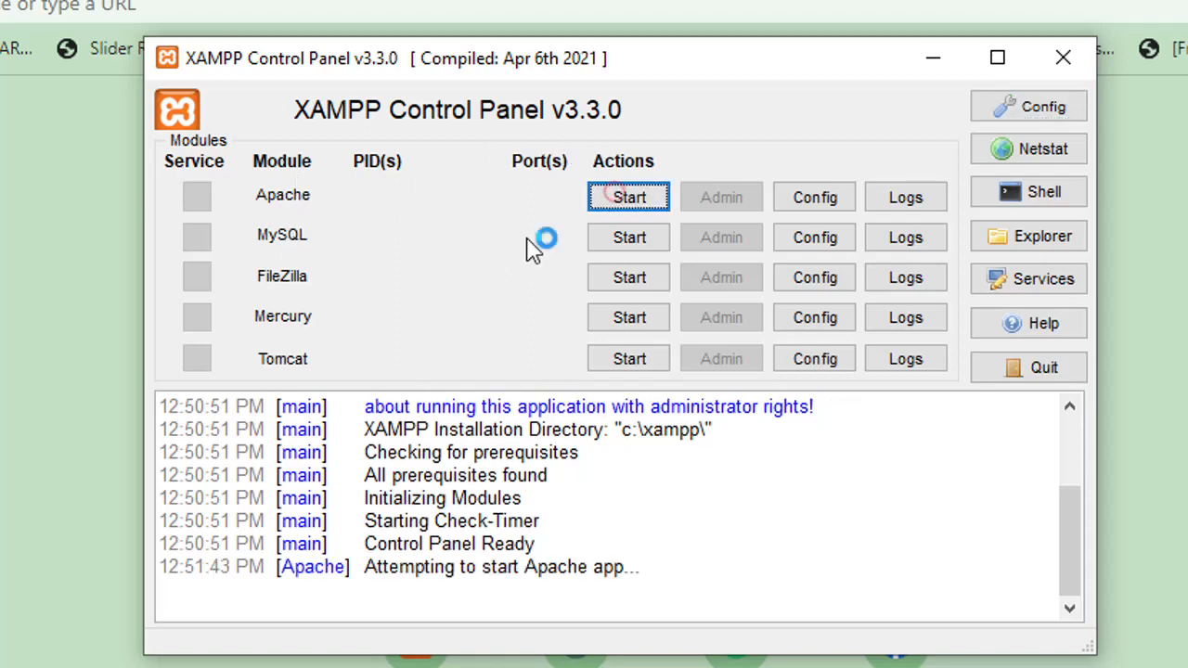
click(623, 239)
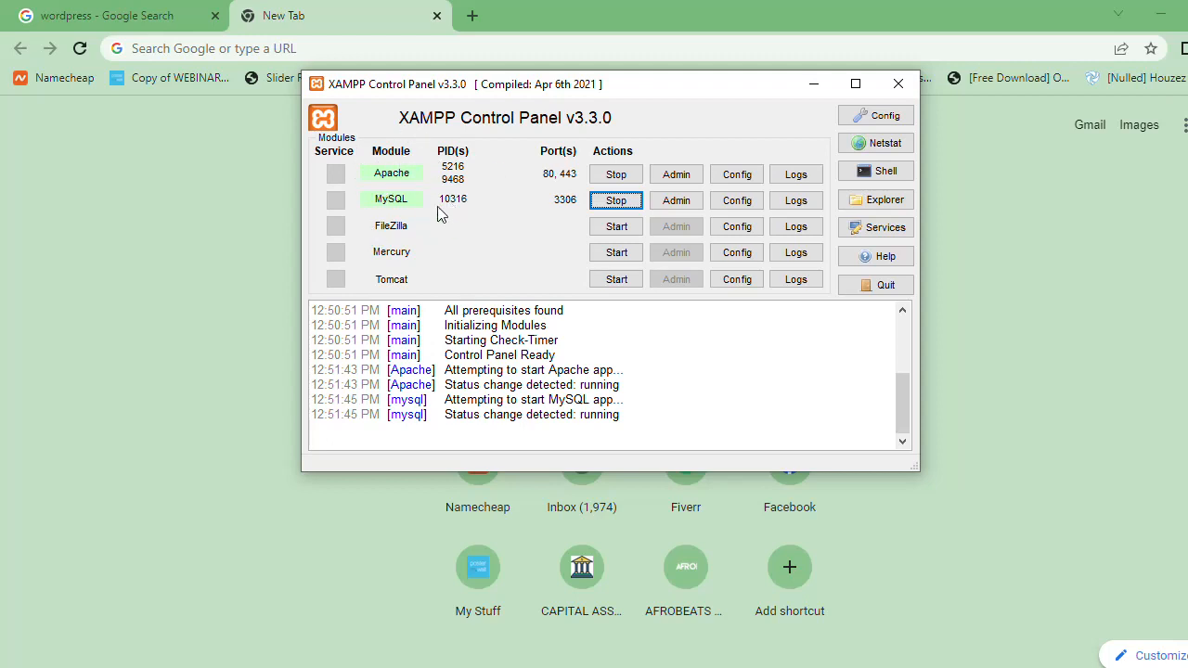
click(812, 84)
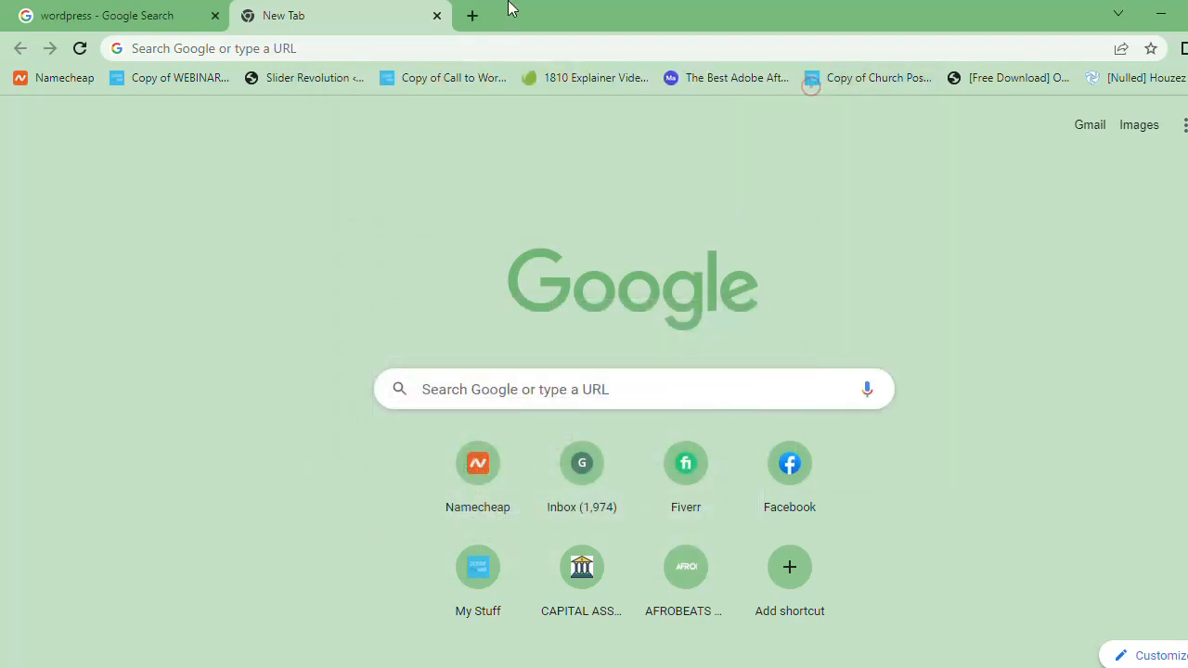
Step: Search Google for wordpress in the browser and open the WordPress.org site from the results
click(359, 48)
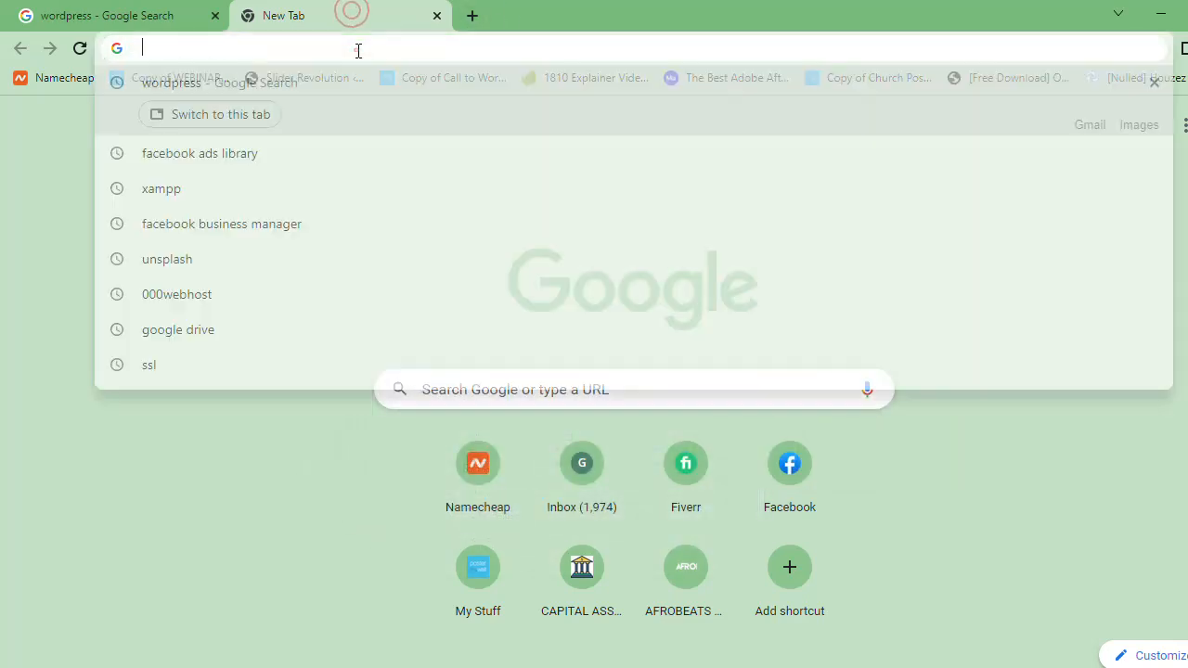
text(wo)
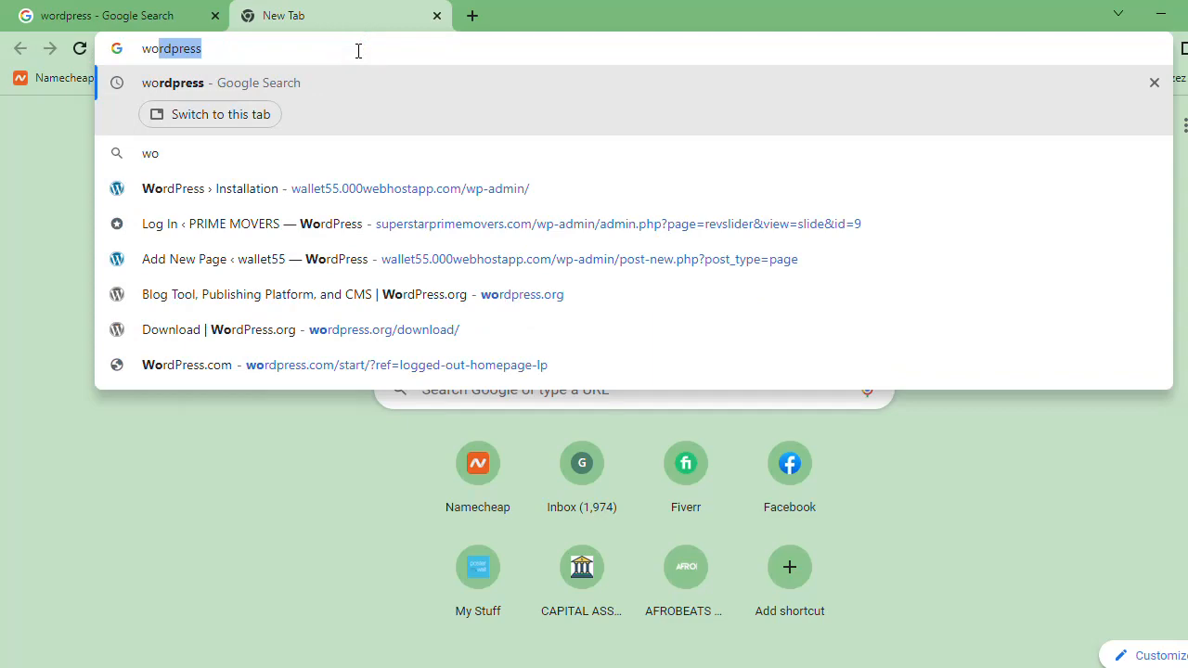
key(Return)
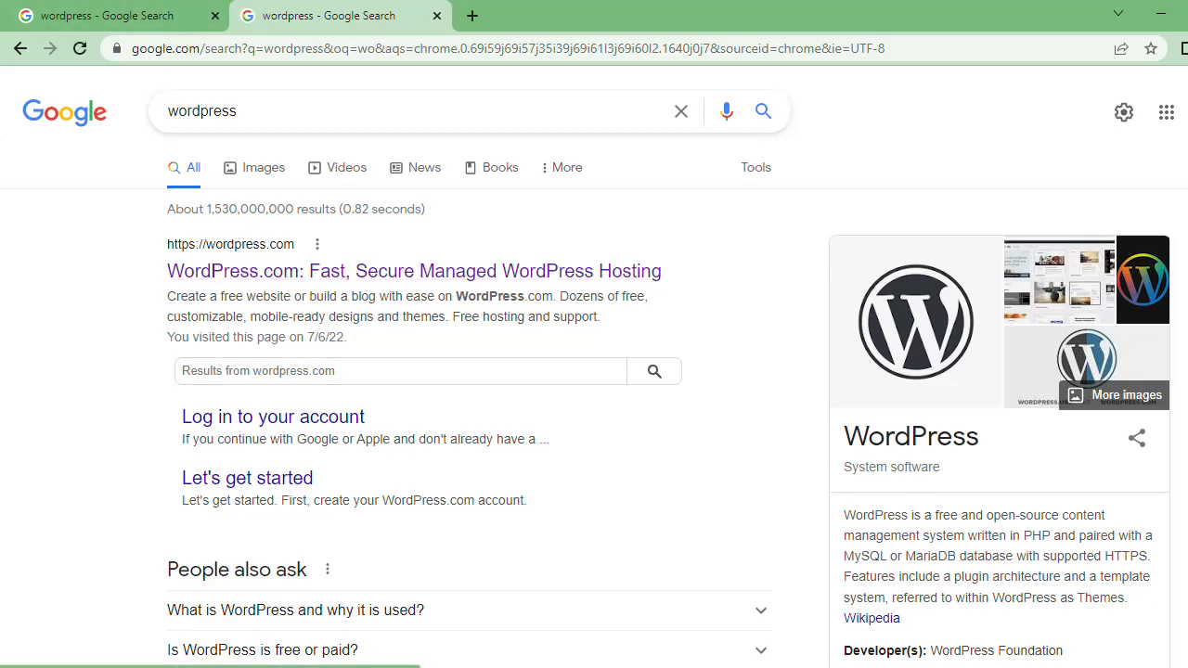
scroll(594, 390, down, 4)
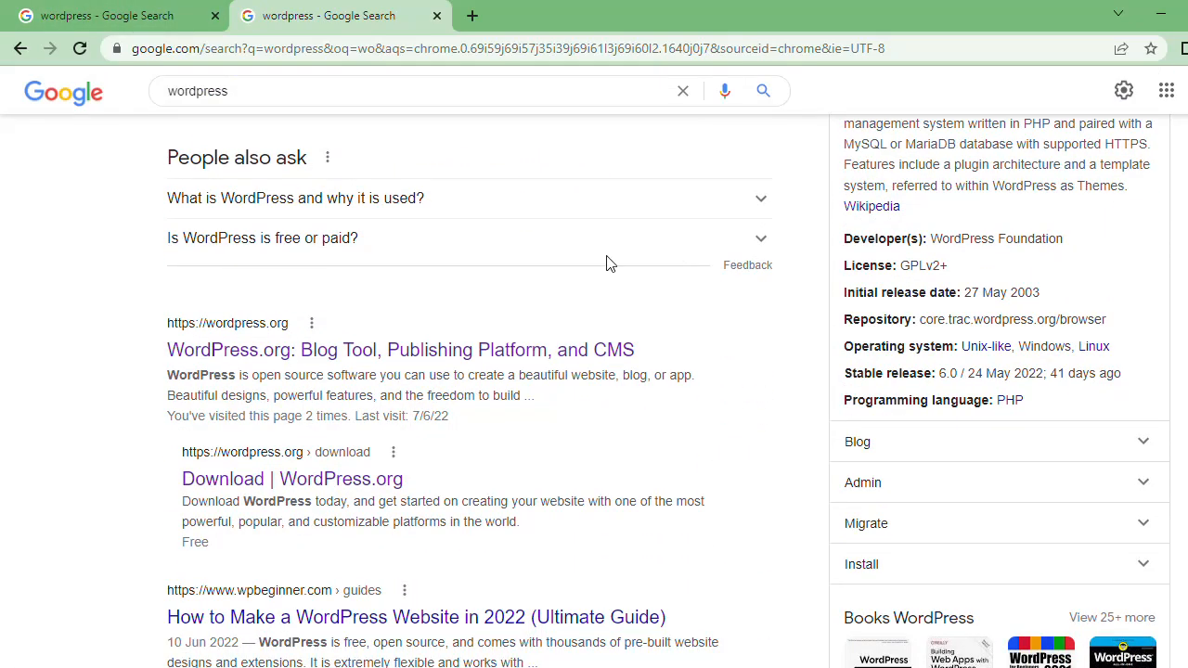
click(457, 357)
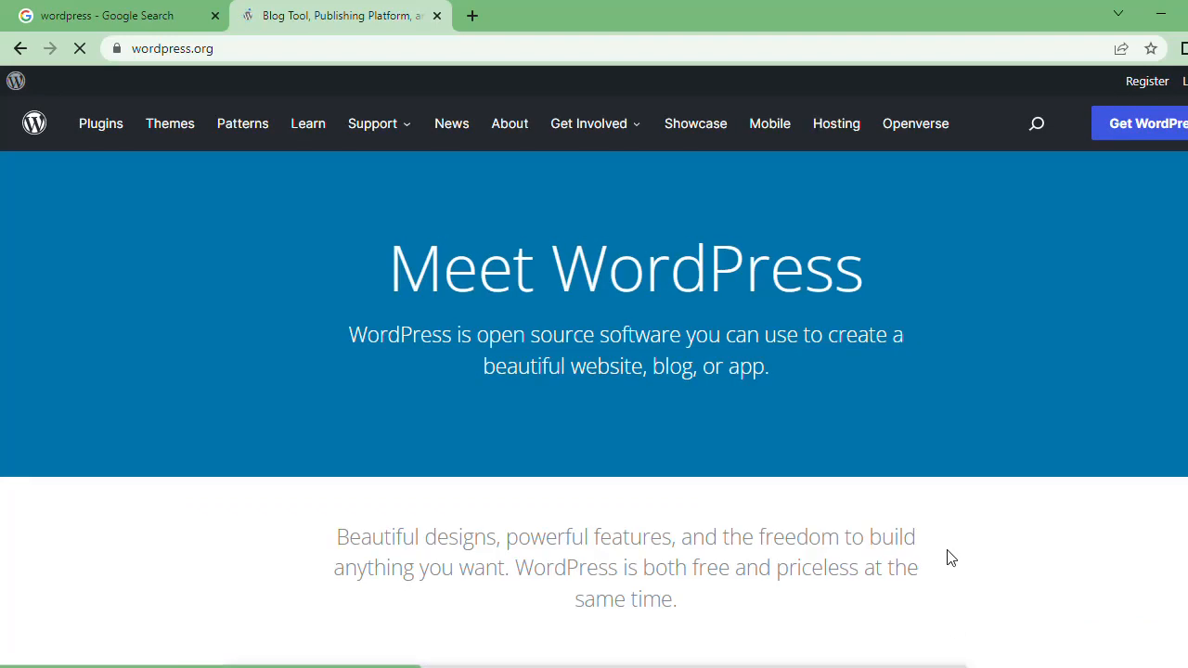
Step: Go to the Get WordPress page and download WordPress 6.0
click(1127, 128)
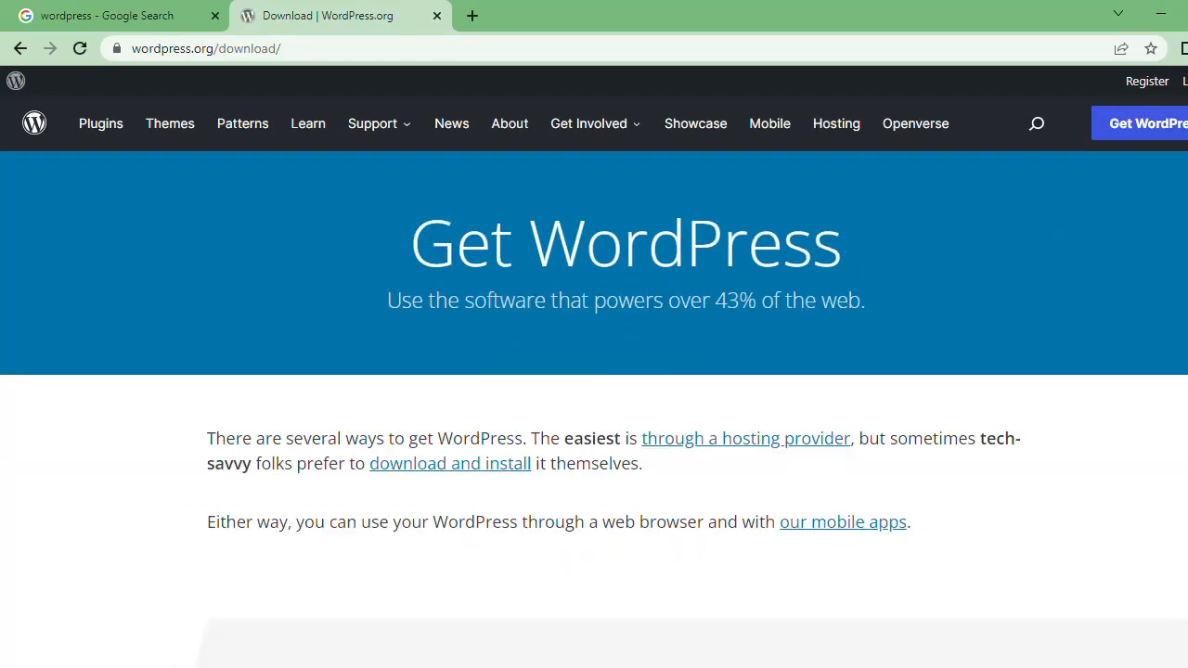
scroll(594, 408, down, 10)
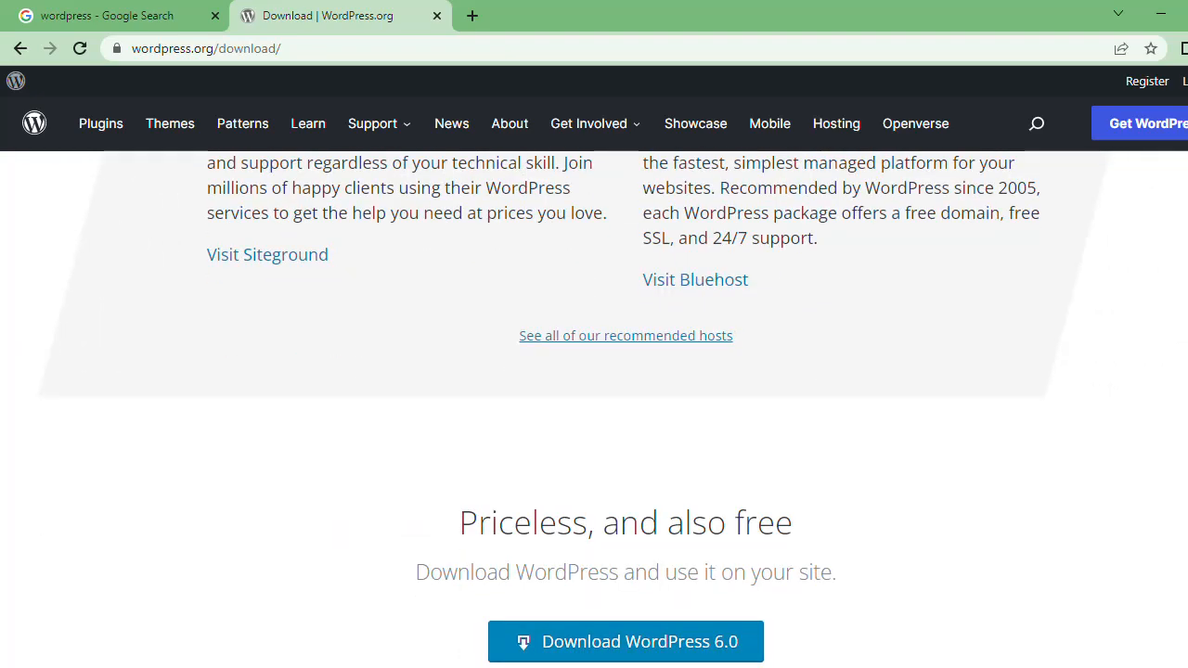
scroll(594, 408, down, 1)
click(653, 424)
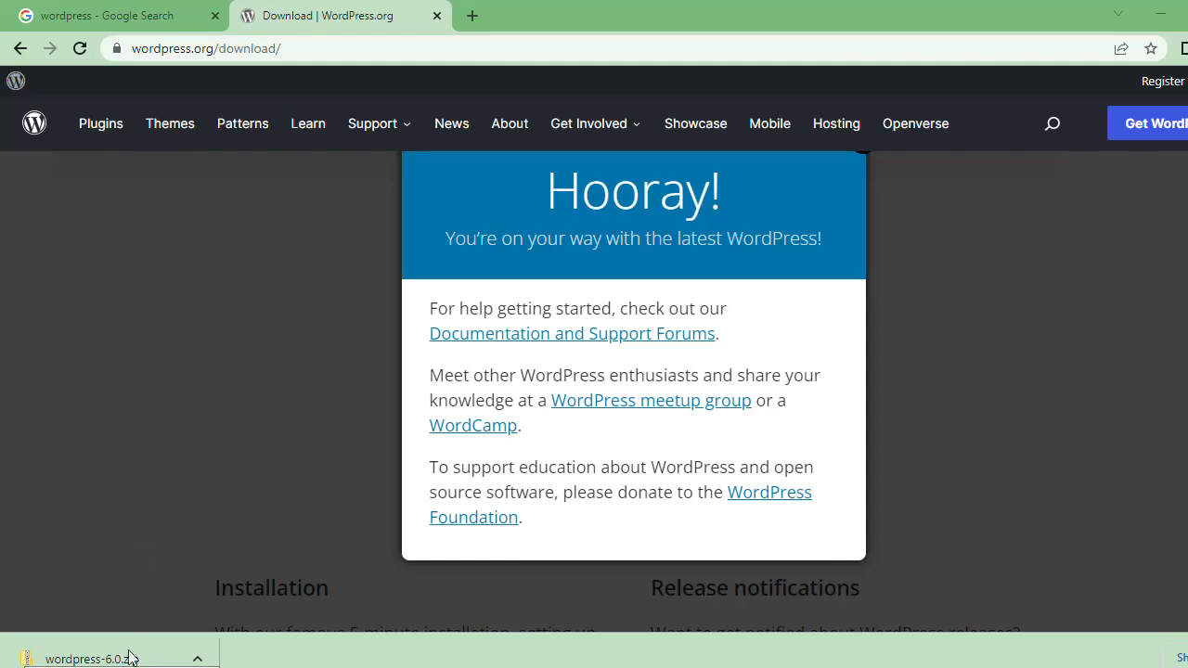
Step: Switch to File Explorer, open the Downloads folder and start extracting wordpress-6.0.zip with Extract All
key(alt+Tab)
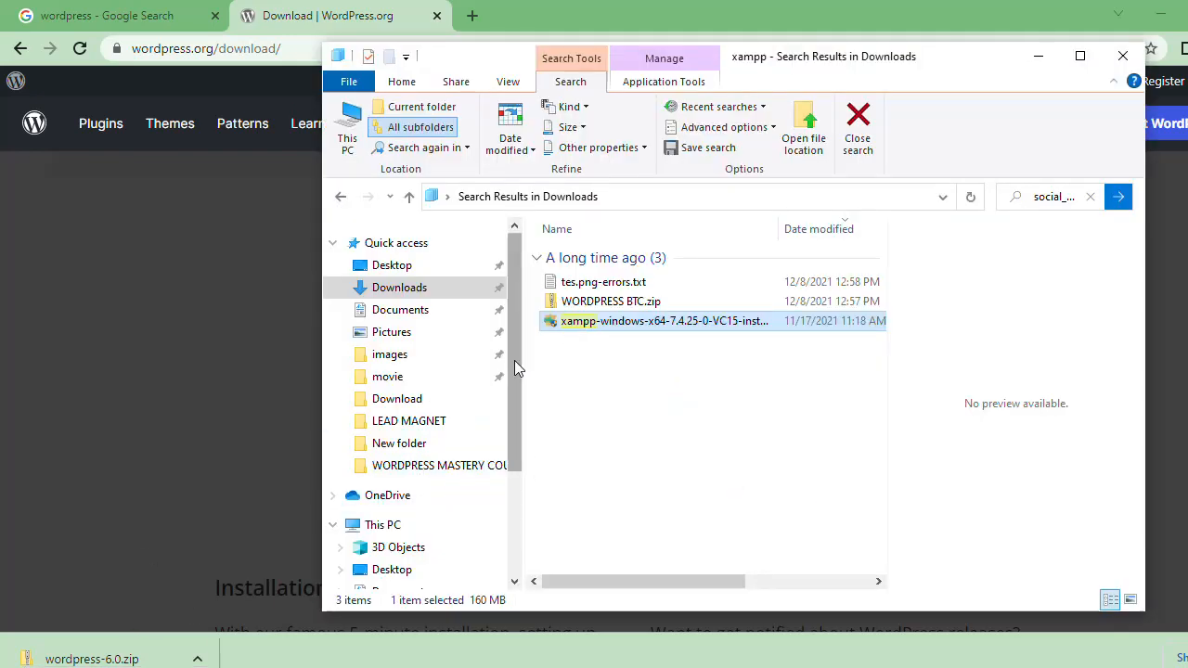
click(453, 295)
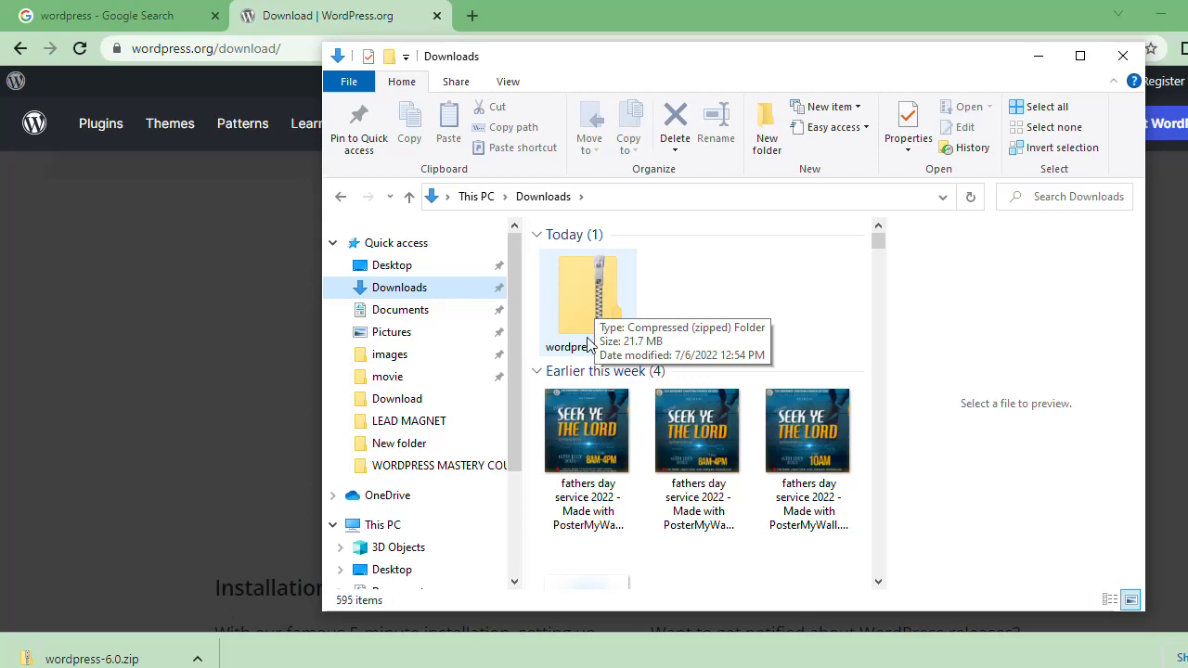
click(595, 294)
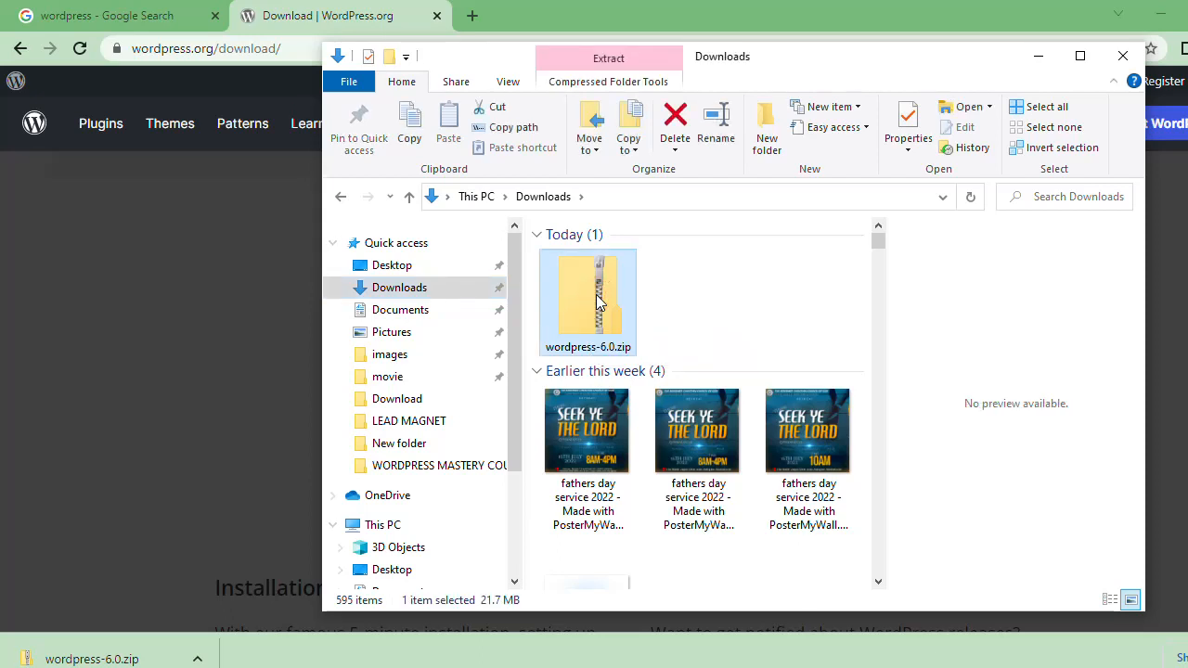
right_click(595, 294)
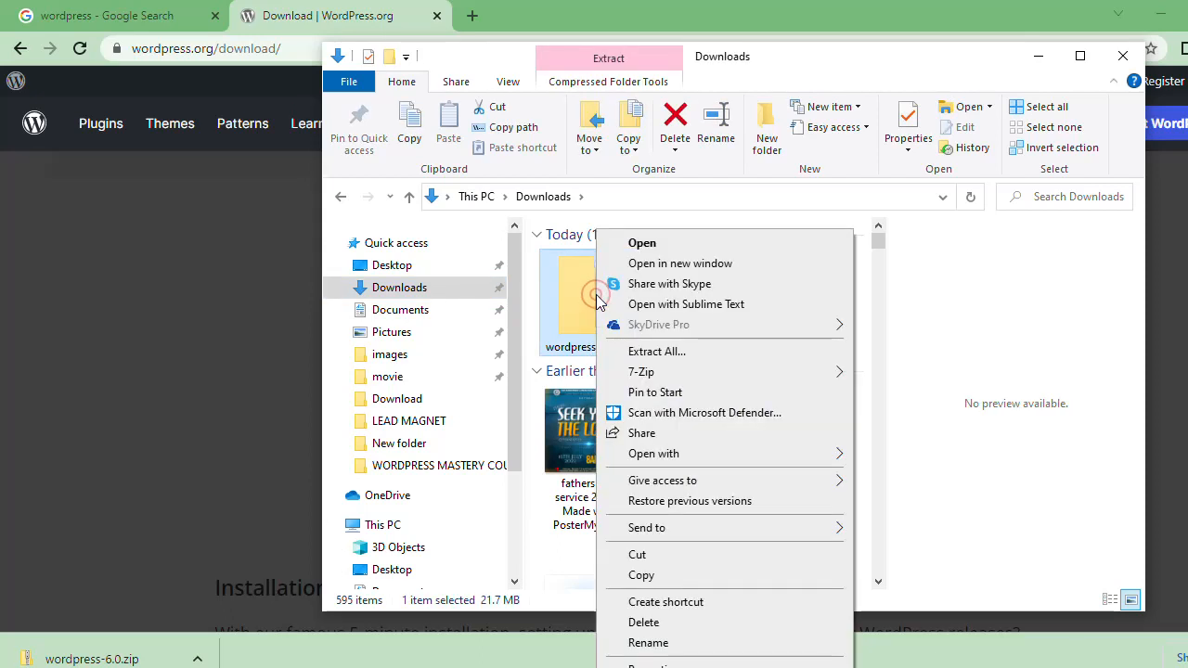
click(703, 355)
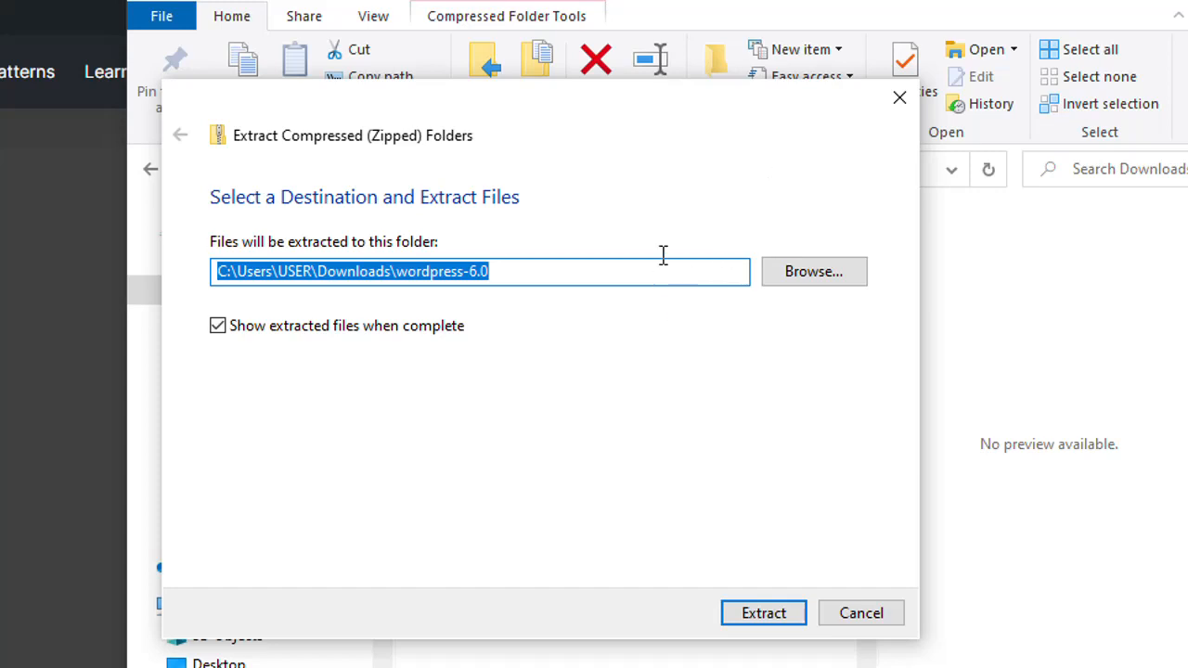
Step: Set the extraction destination to C:\xampp\htdocs and extract the WordPress files there
click(808, 272)
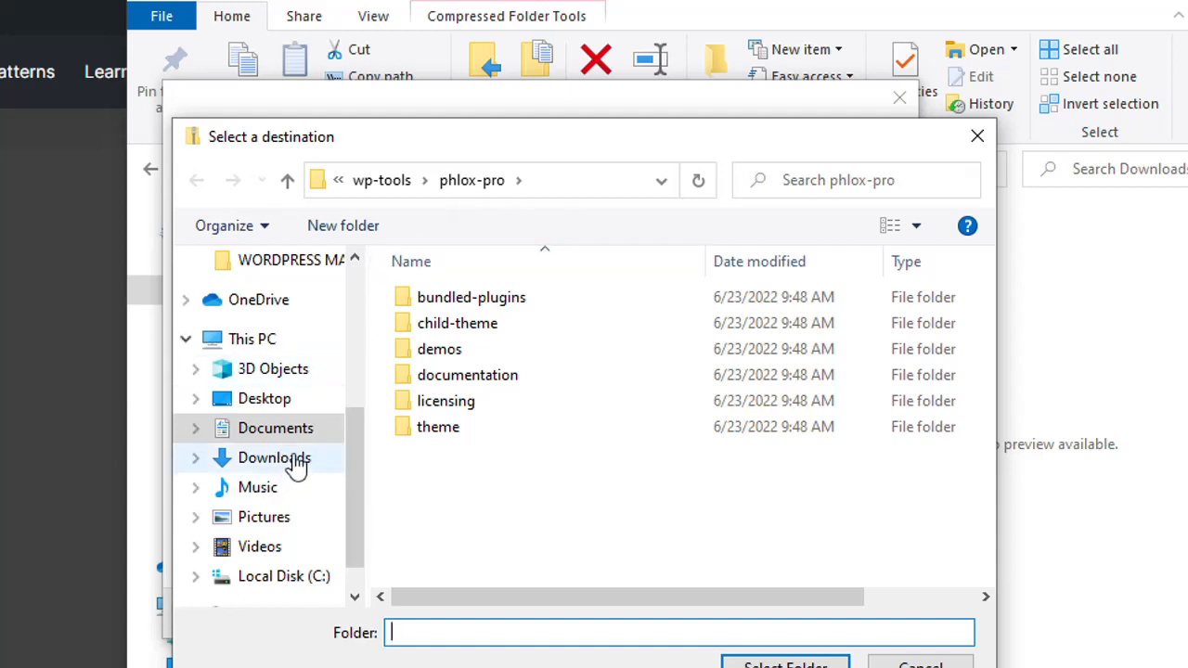
click(280, 401)
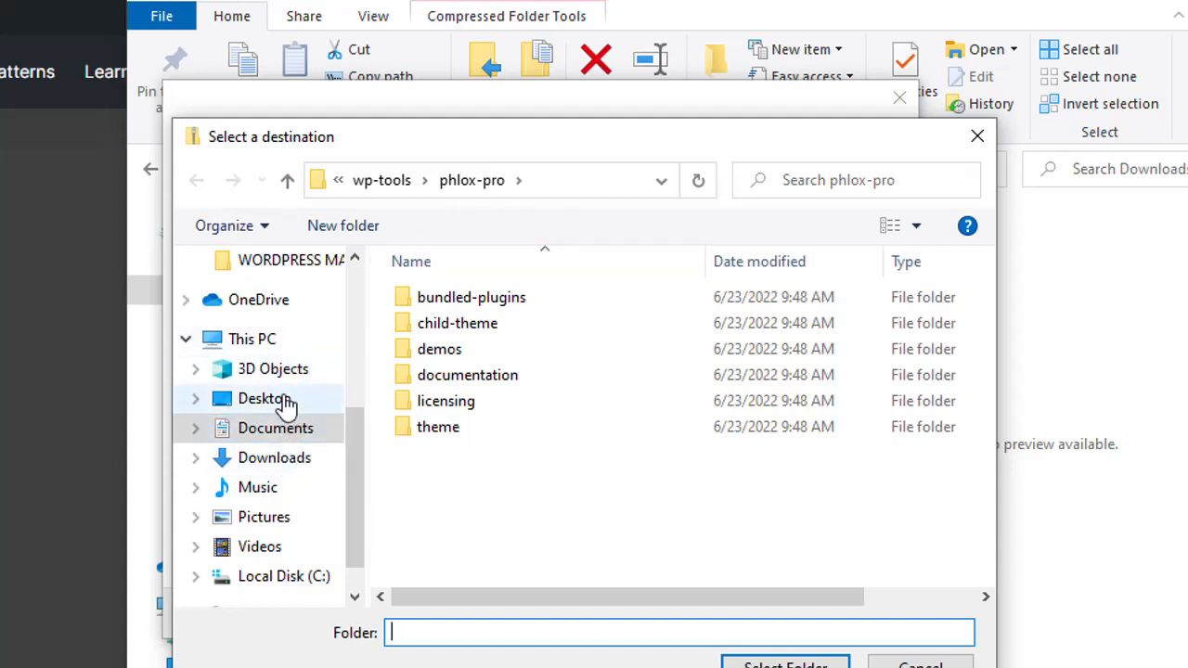
click(278, 336)
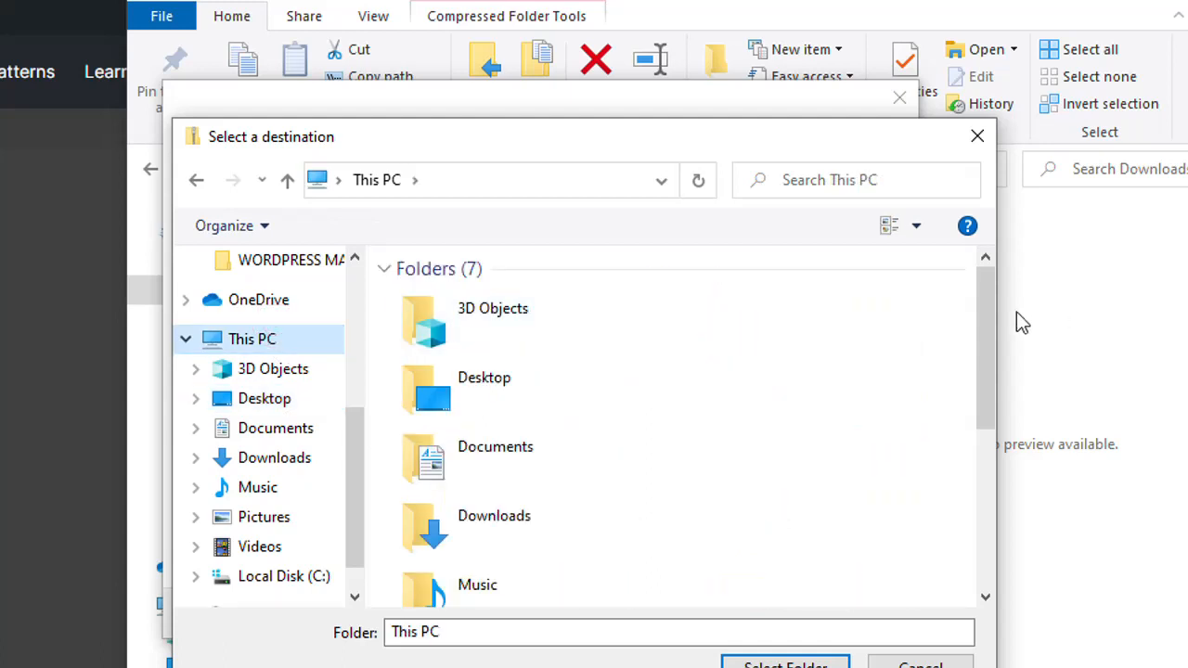
drag(984, 319, 972, 512)
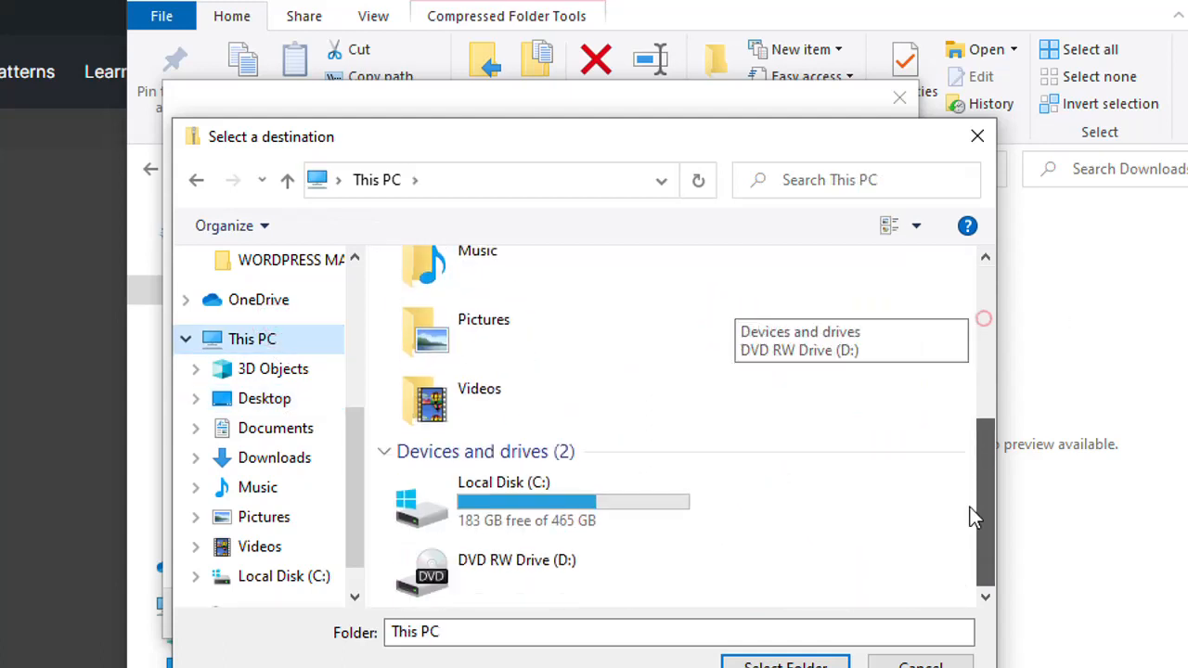
double_click(534, 510)
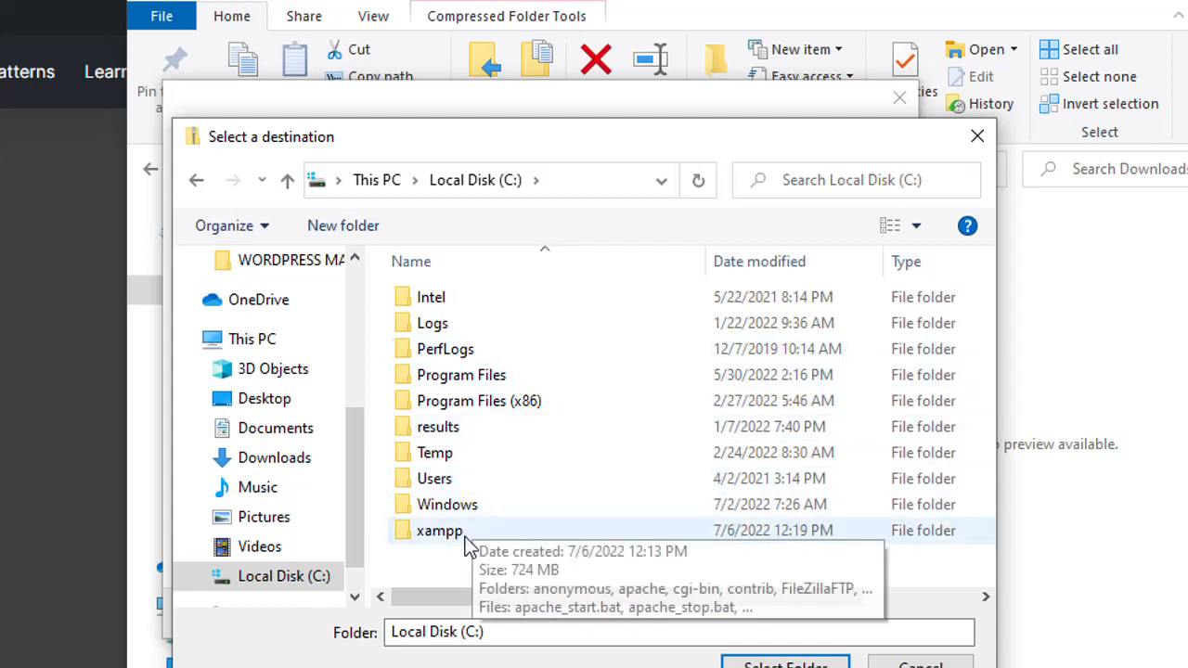
double_click(489, 537)
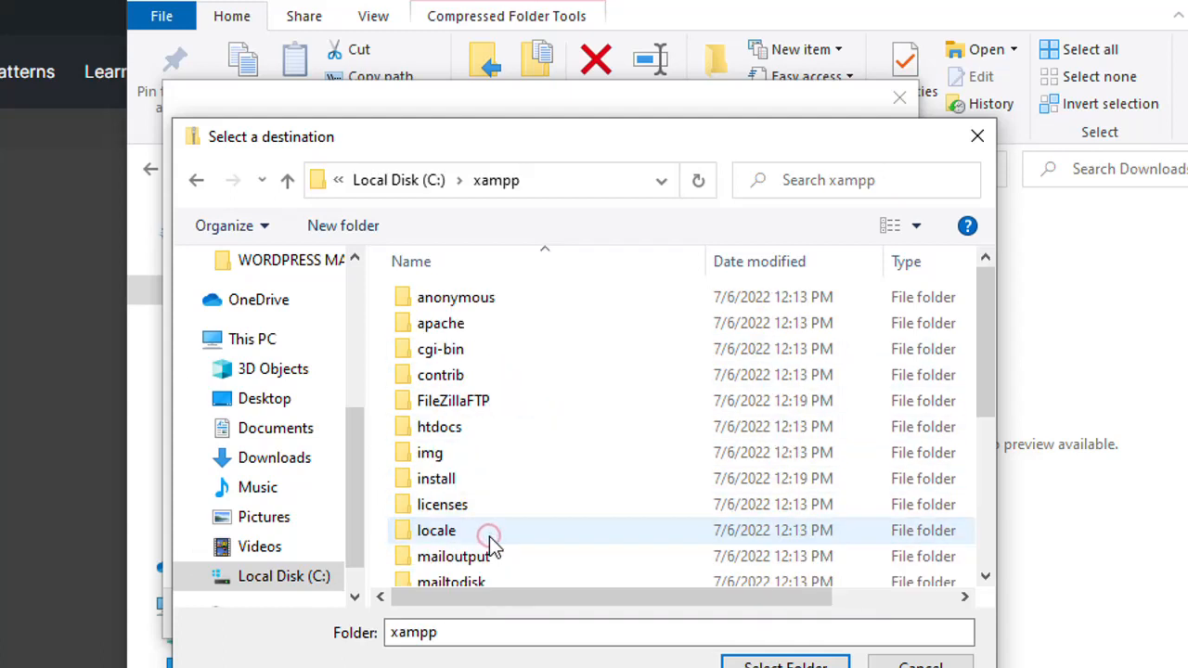
double_click(485, 427)
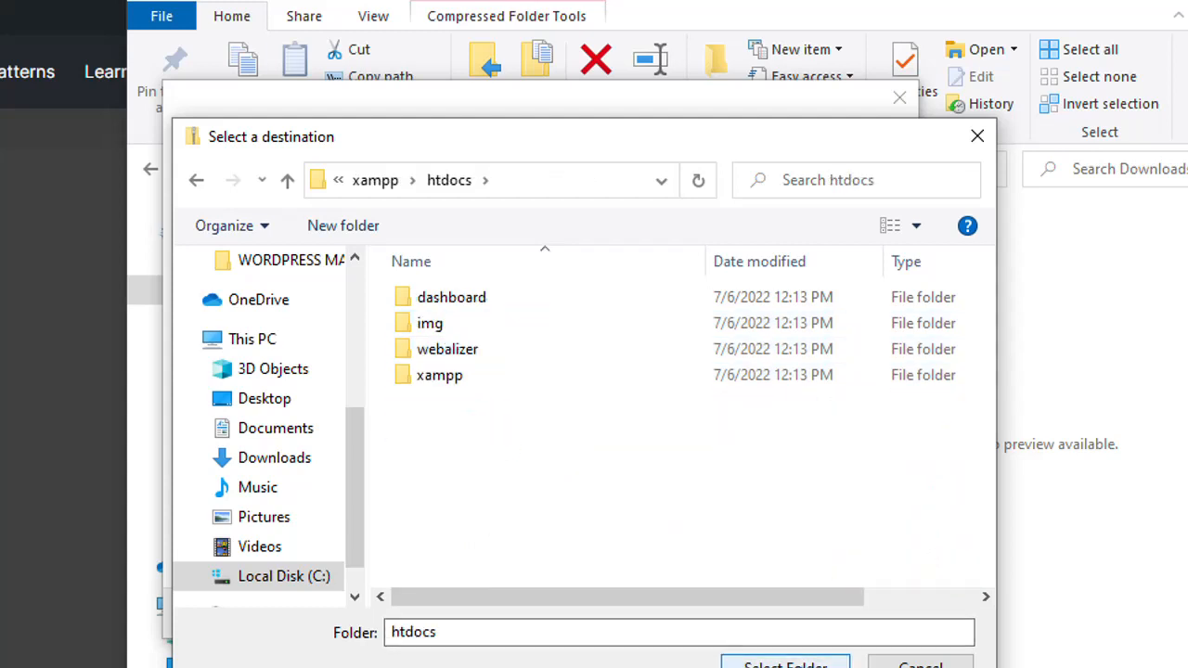
click(785, 665)
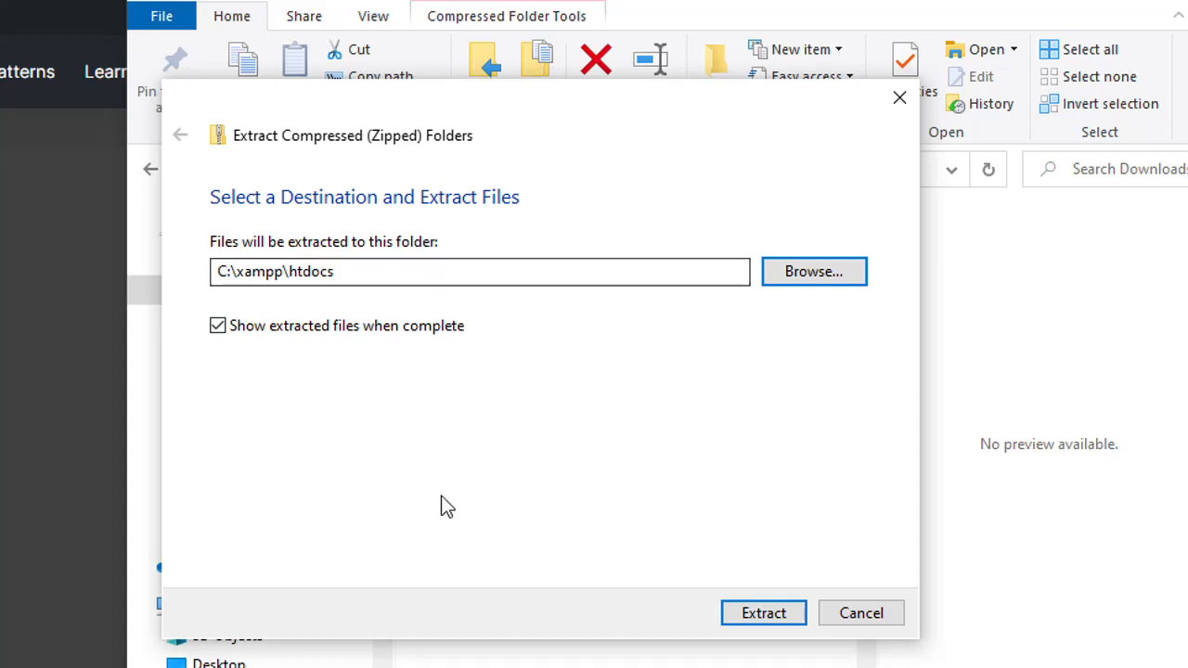
click(790, 614)
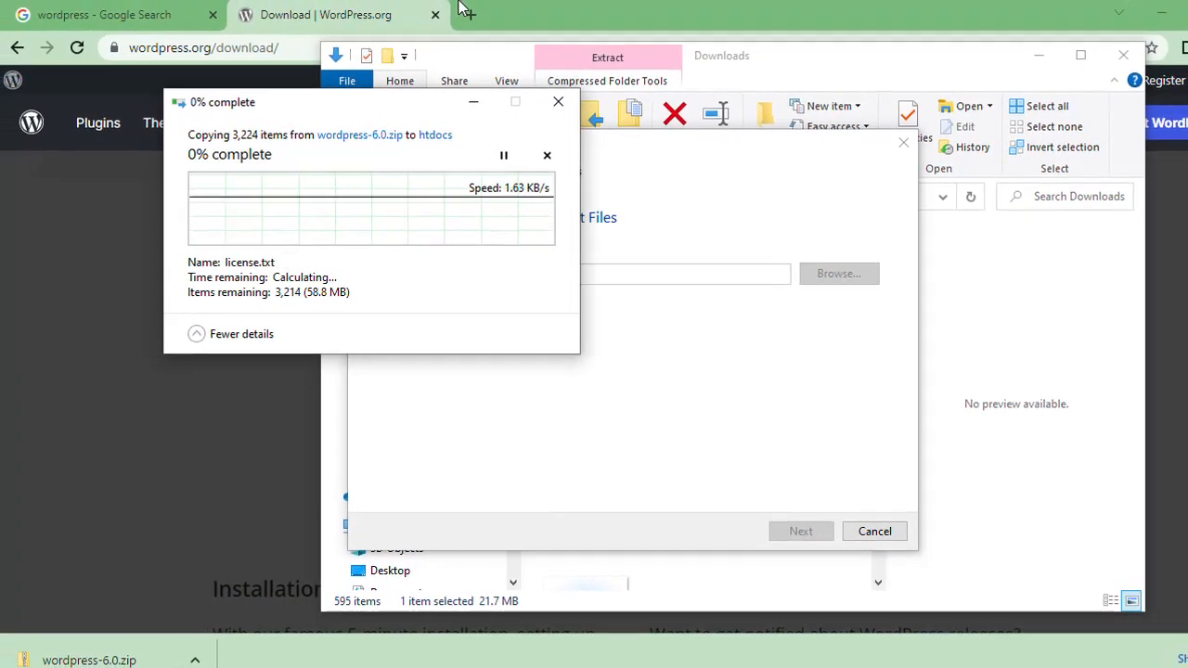
Step: Switch to the browser, load localhost in a new tab and look over the XAMPP dashboard page
click(503, 4)
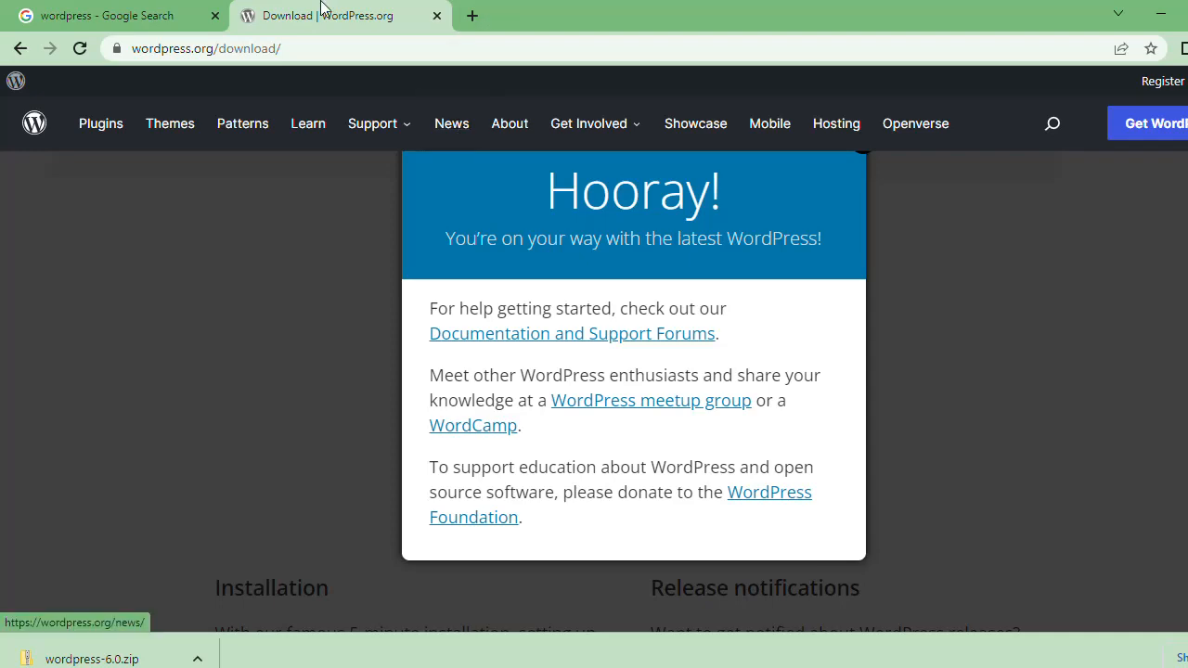
click(483, 13)
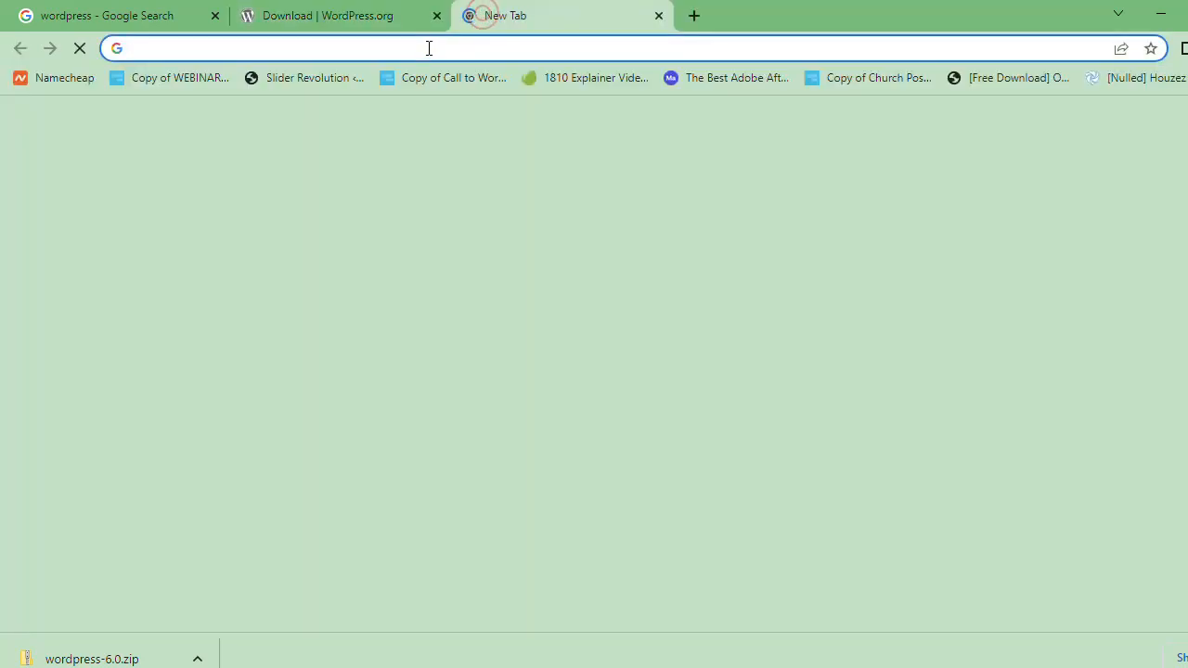
key(alt+Tab)
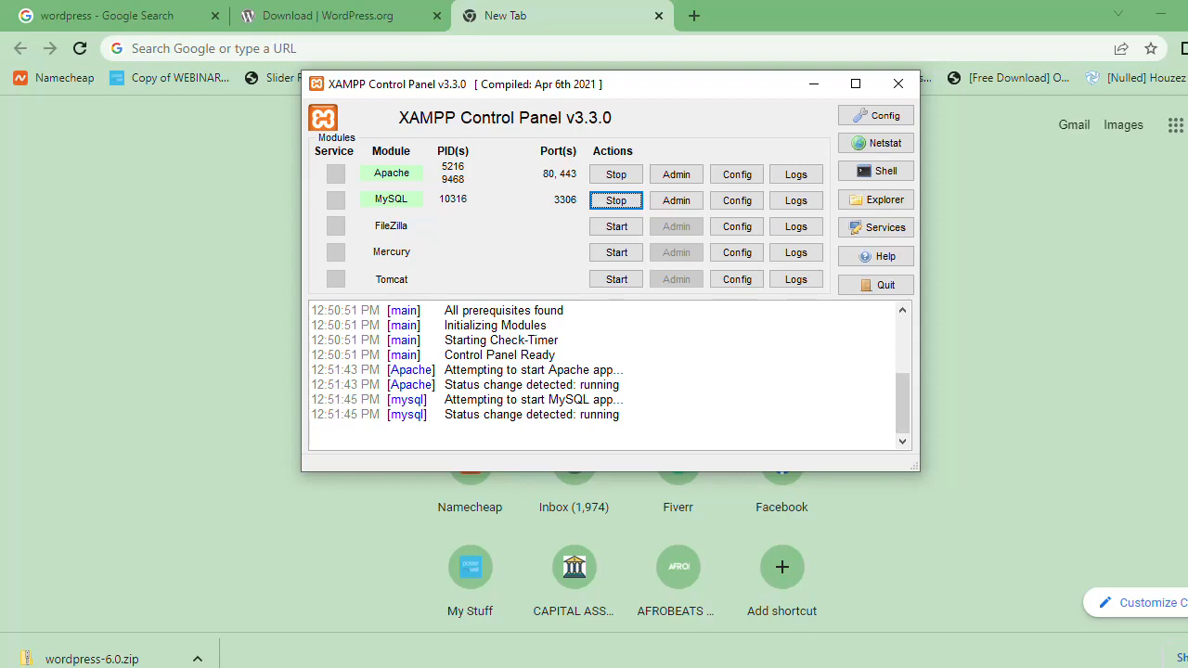
key(alt+Tab)
key(alt+Tab)
click(660, 51)
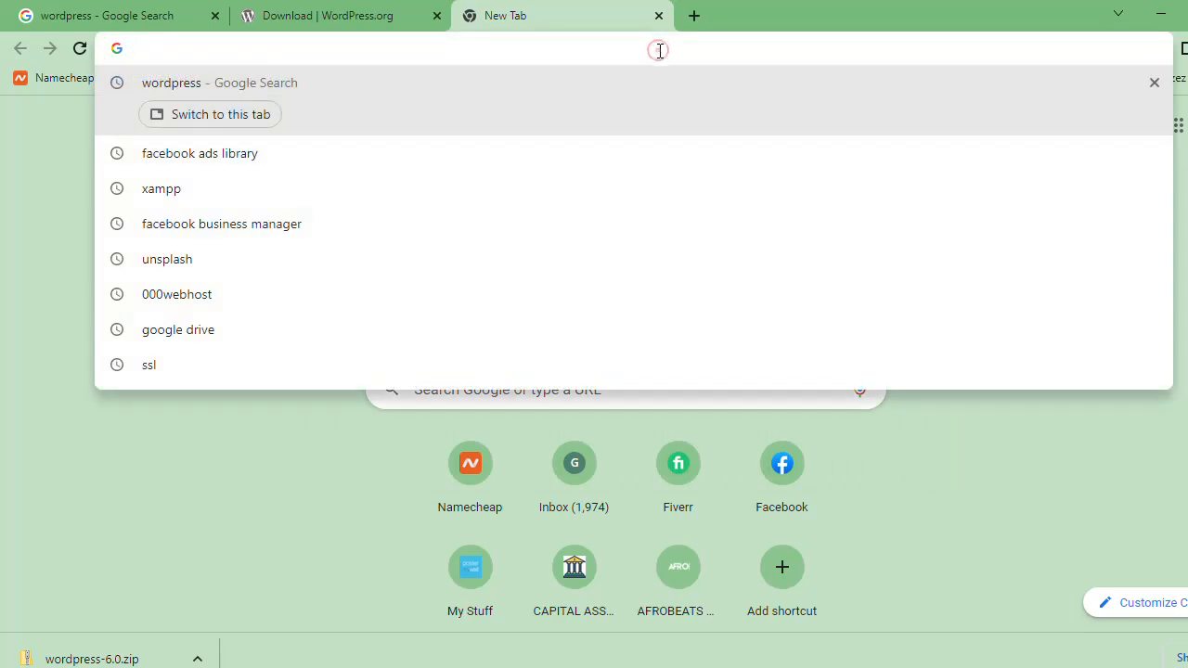
text(local)
key(Right)
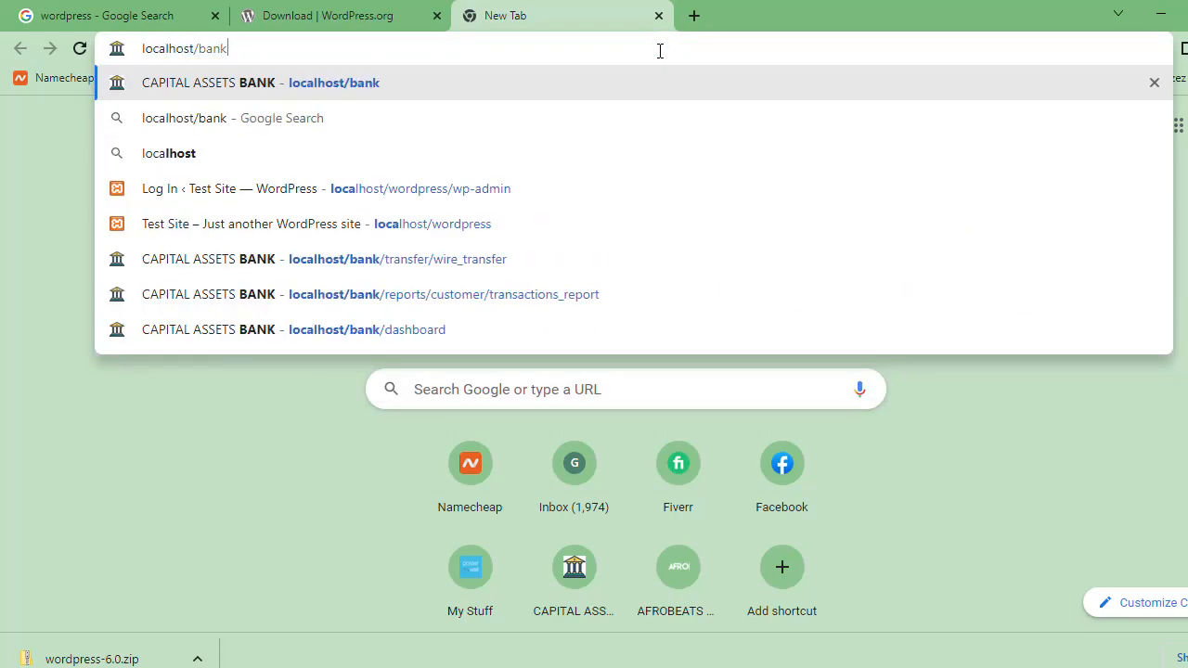
key(BackSpace)
key(BackSpace)
key(BackSpace)
key(BackSpace)
key(Return)
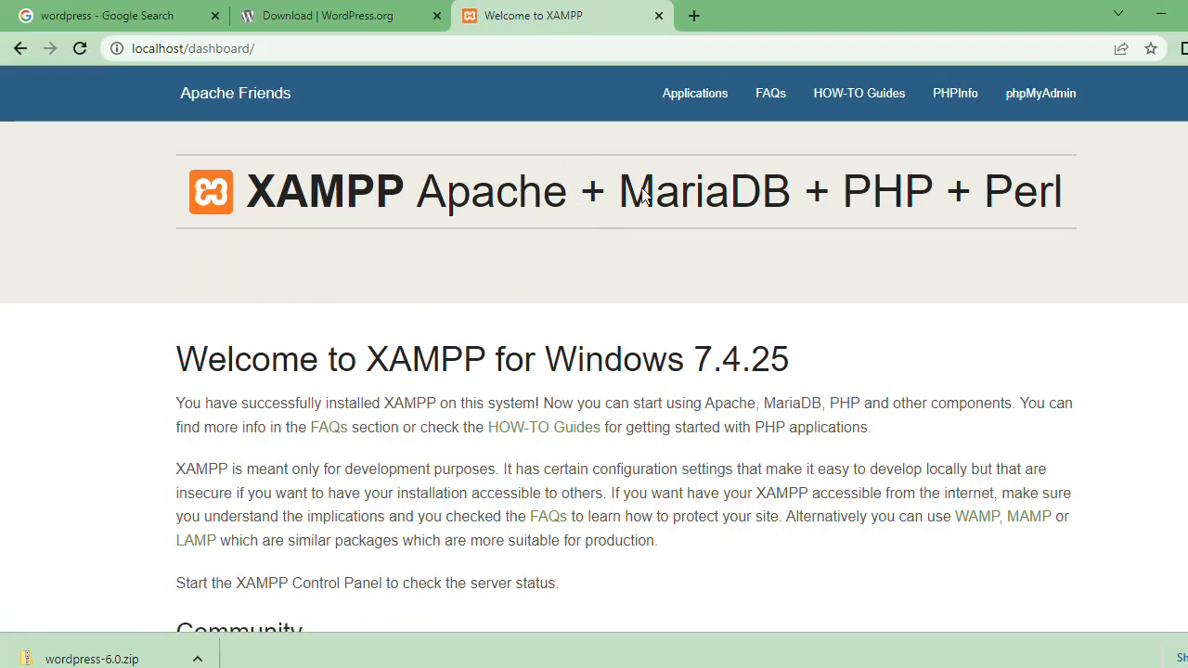
scroll(1034, 180, down, 3)
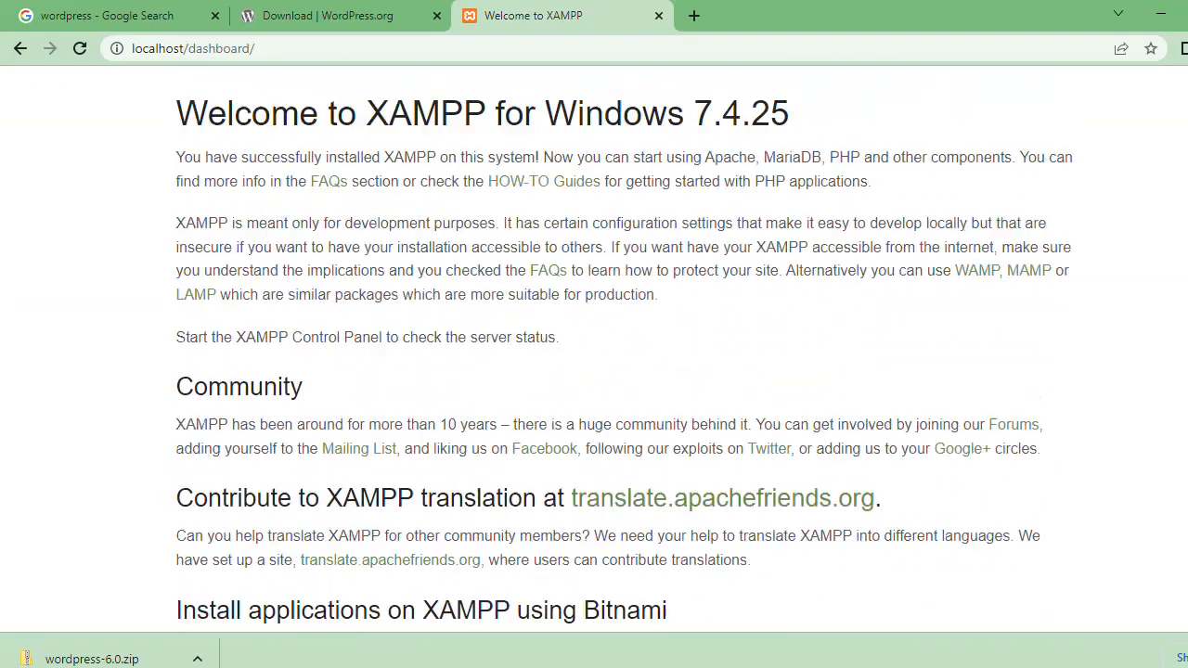
scroll(948, 163, up, 3)
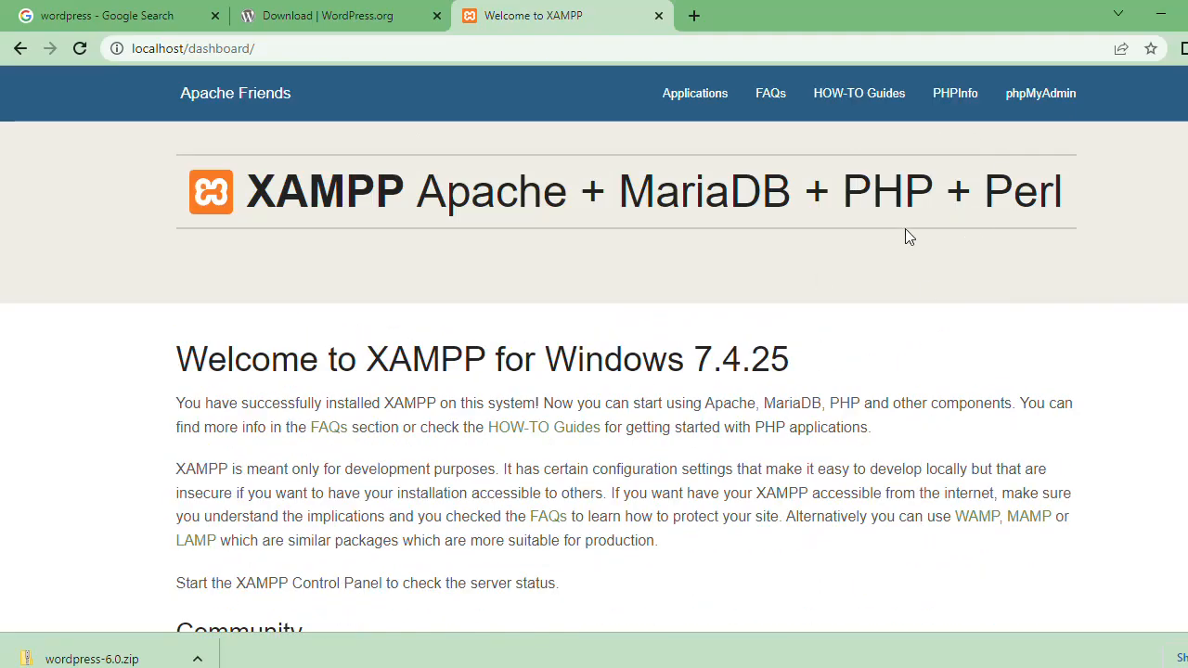
scroll(593, 349, down, 5)
scroll(594, 349, up, 5)
Step: Stop the Apache and MySQL modules in the XAMPP Control Panel and minimize its window
key(alt+Tab)
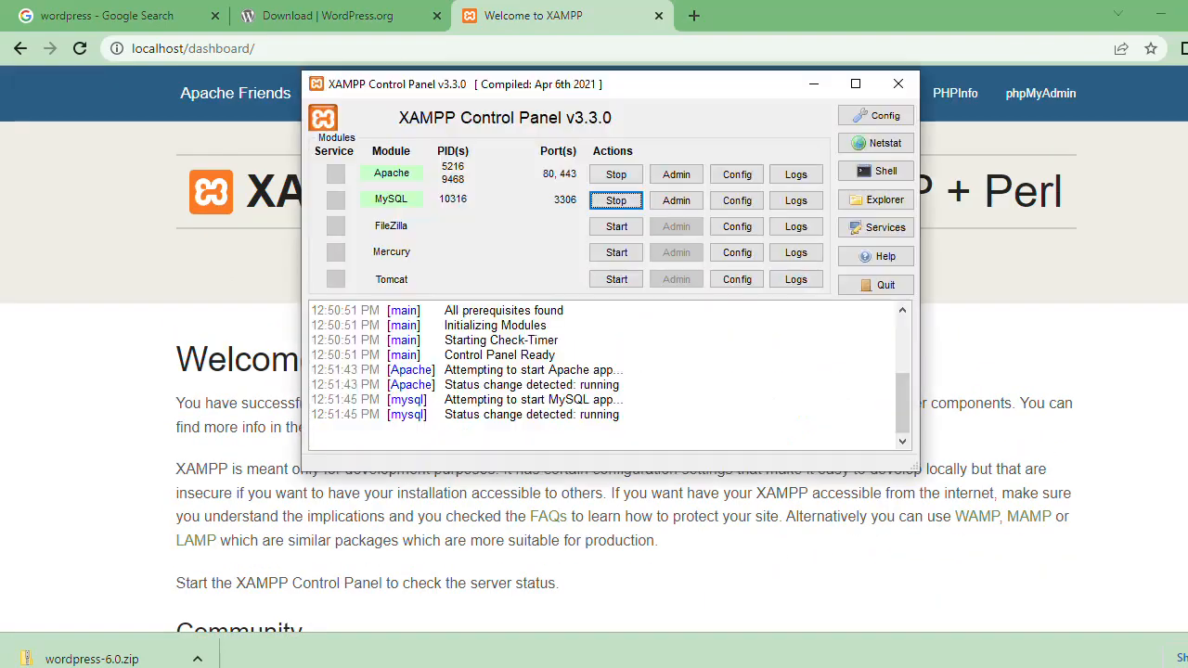
click(612, 175)
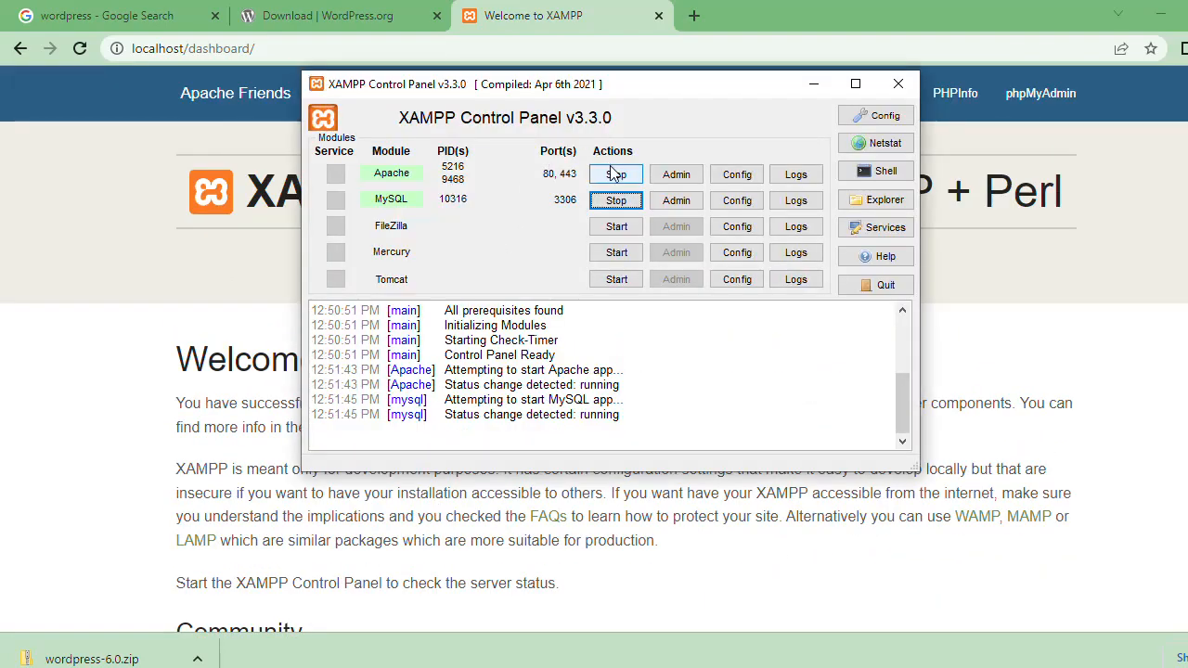
click(616, 201)
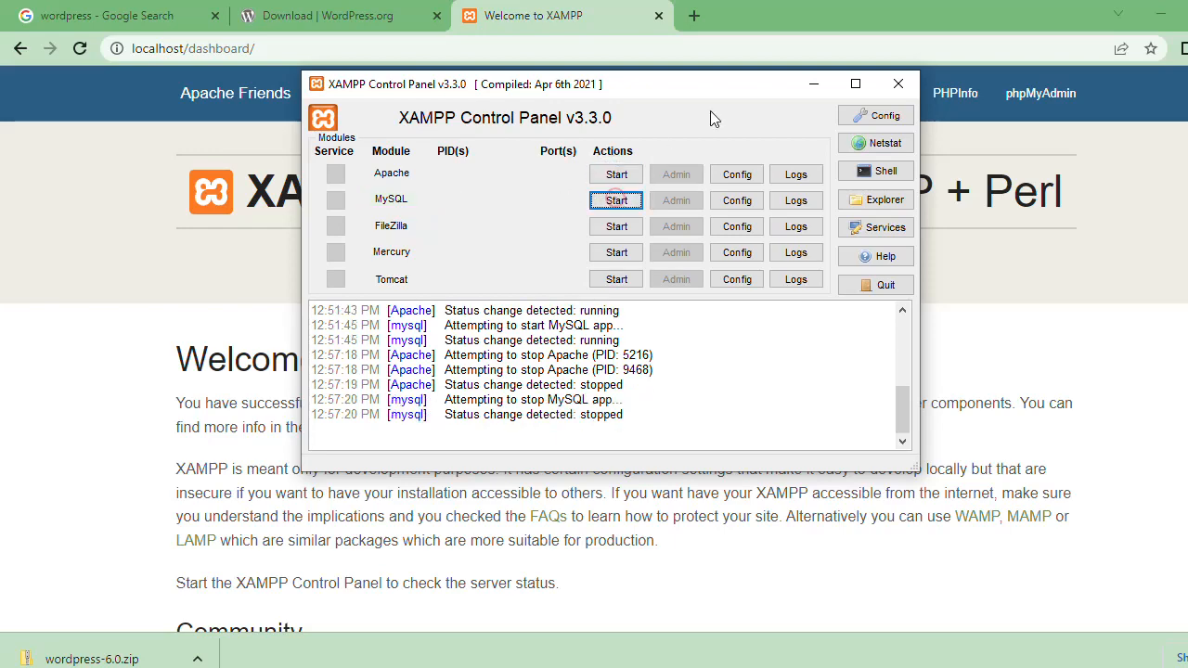
click(815, 87)
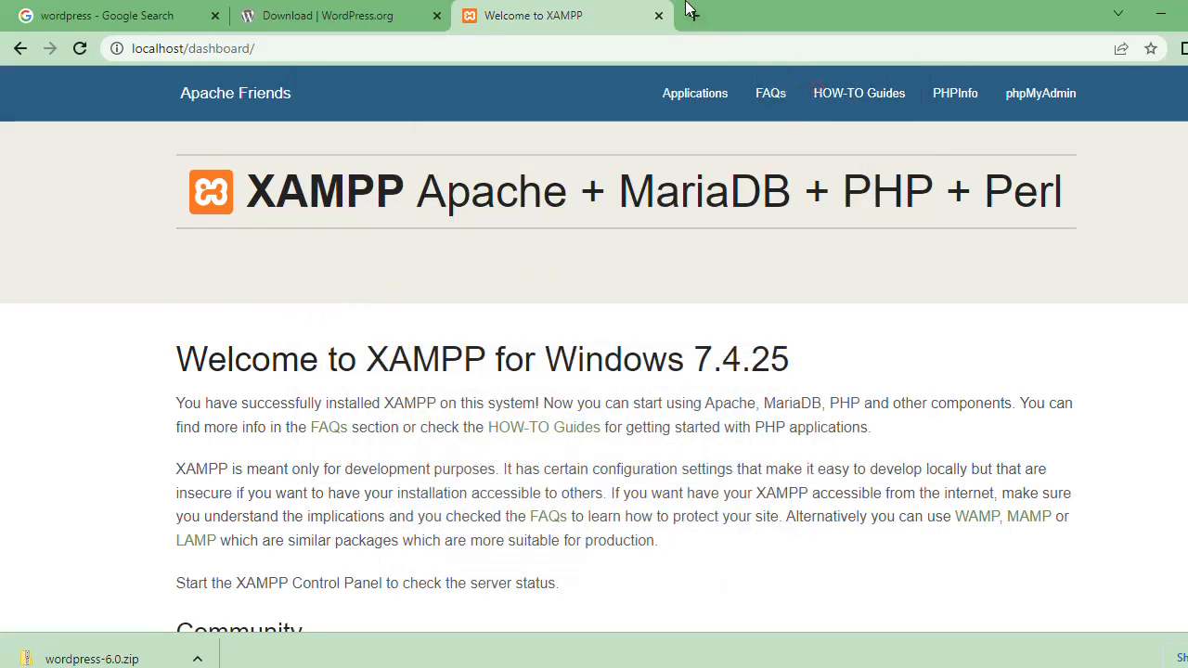
Step: Close the XAMPP dashboard tab and try to load localhost in a new browser tab
click(658, 16)
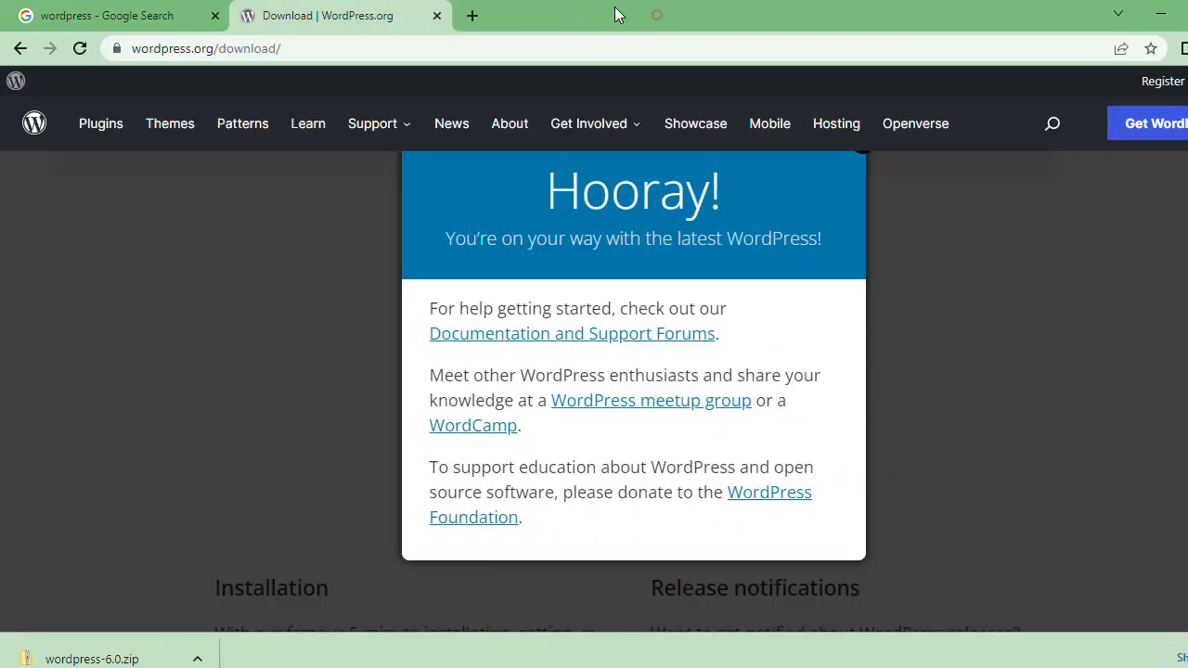
click(472, 15)
click(521, 48)
text(loc)
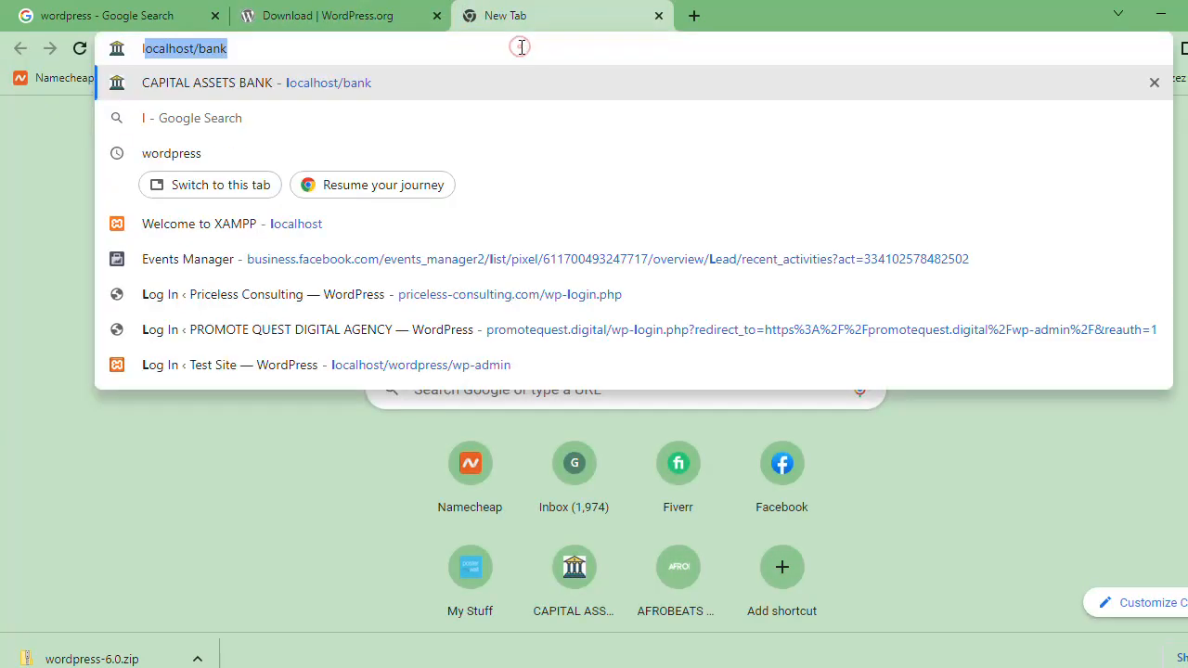
text(alhost/bank)
key(BackSpace)
key(BackSpace)
key(BackSpace)
key(BackSpace)
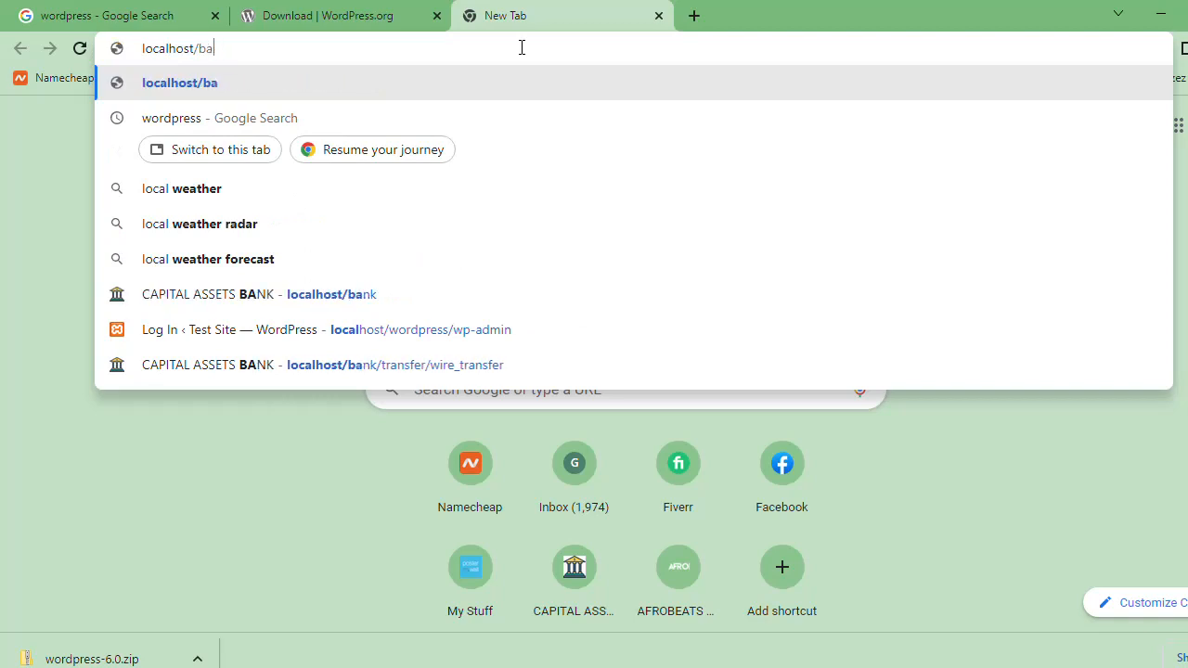
key(Return)
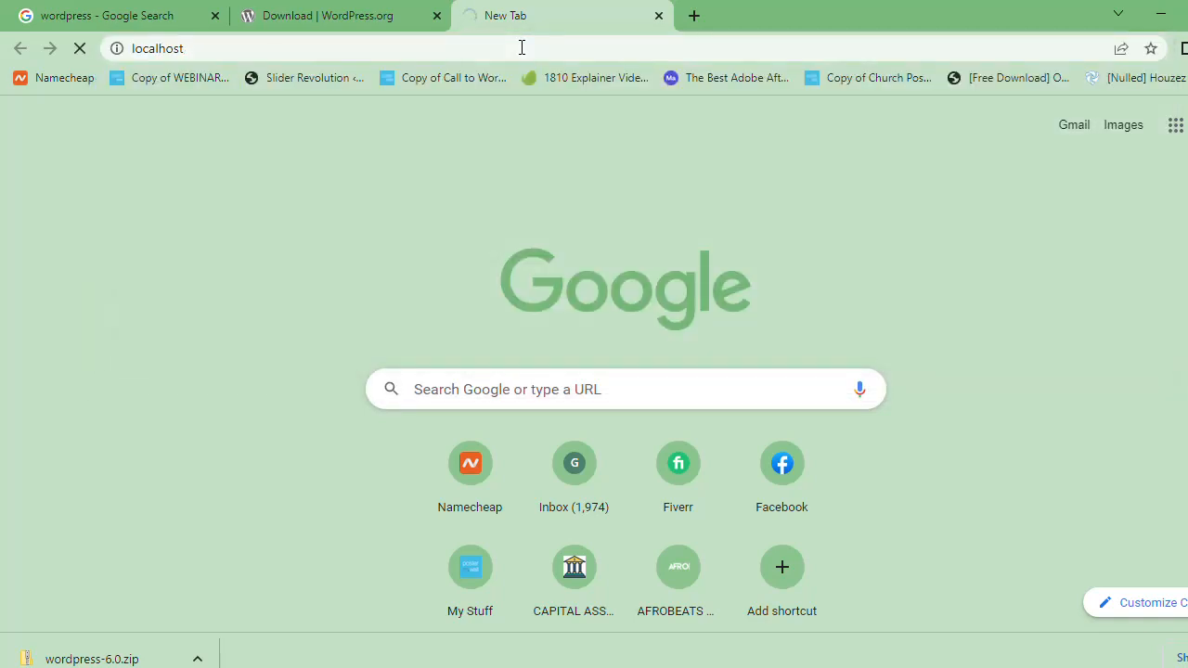
Step: Request the localhost address again in the same browser tab
click(522, 47)
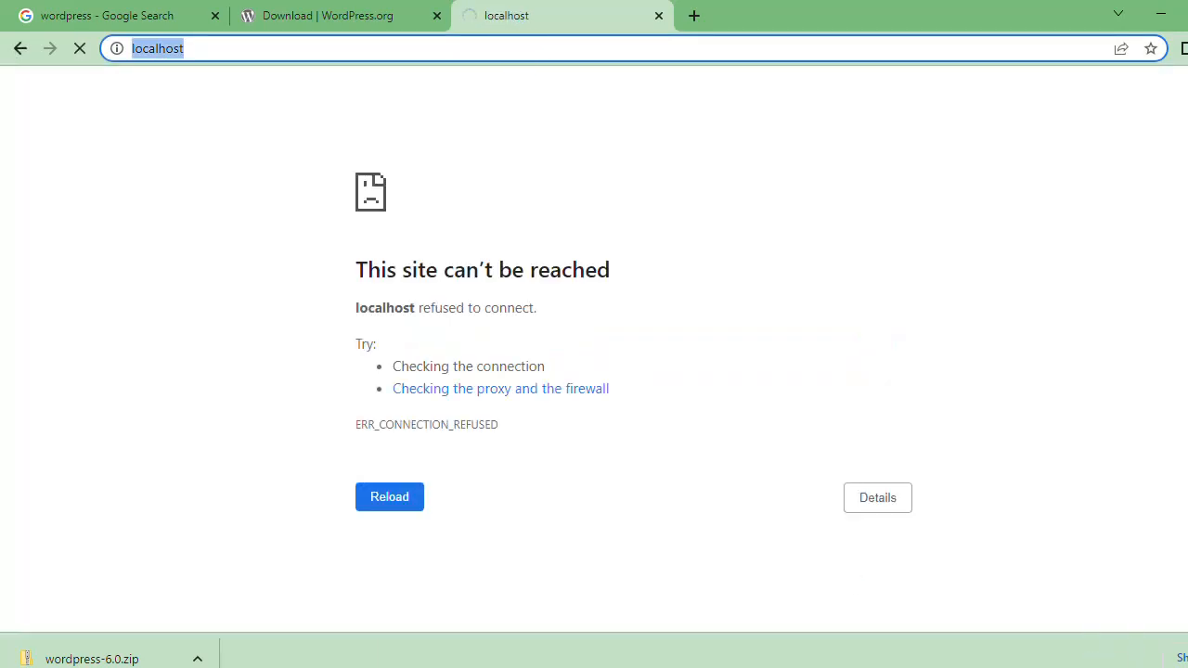
click(1084, 667)
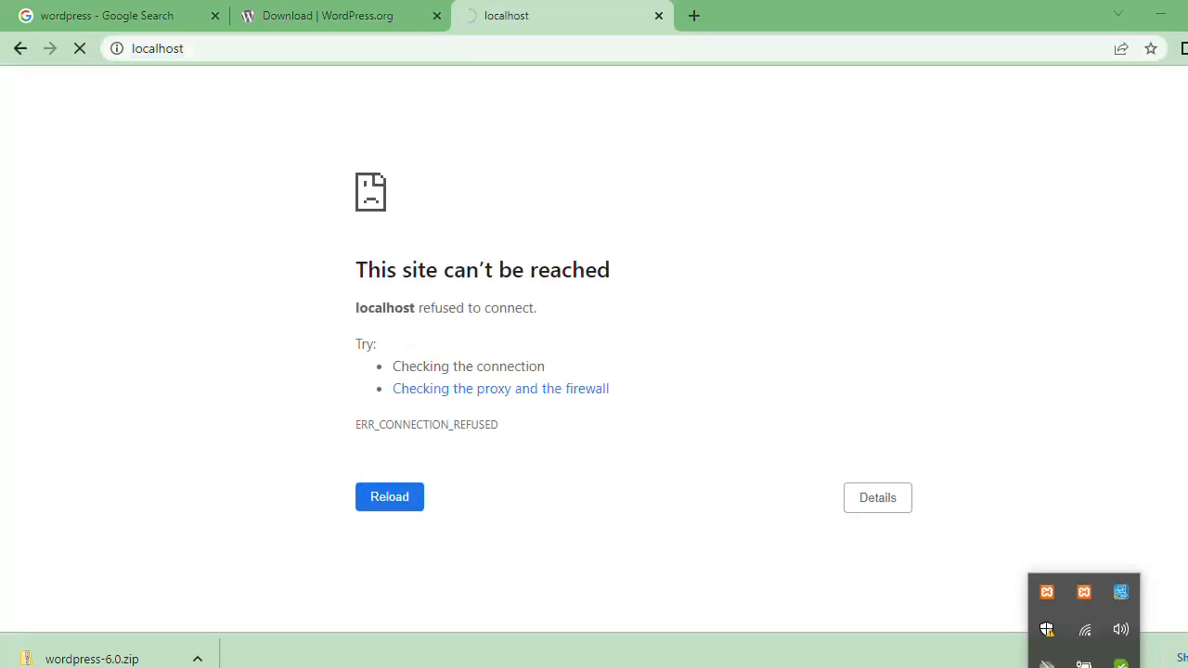
click(829, 247)
click(761, 46)
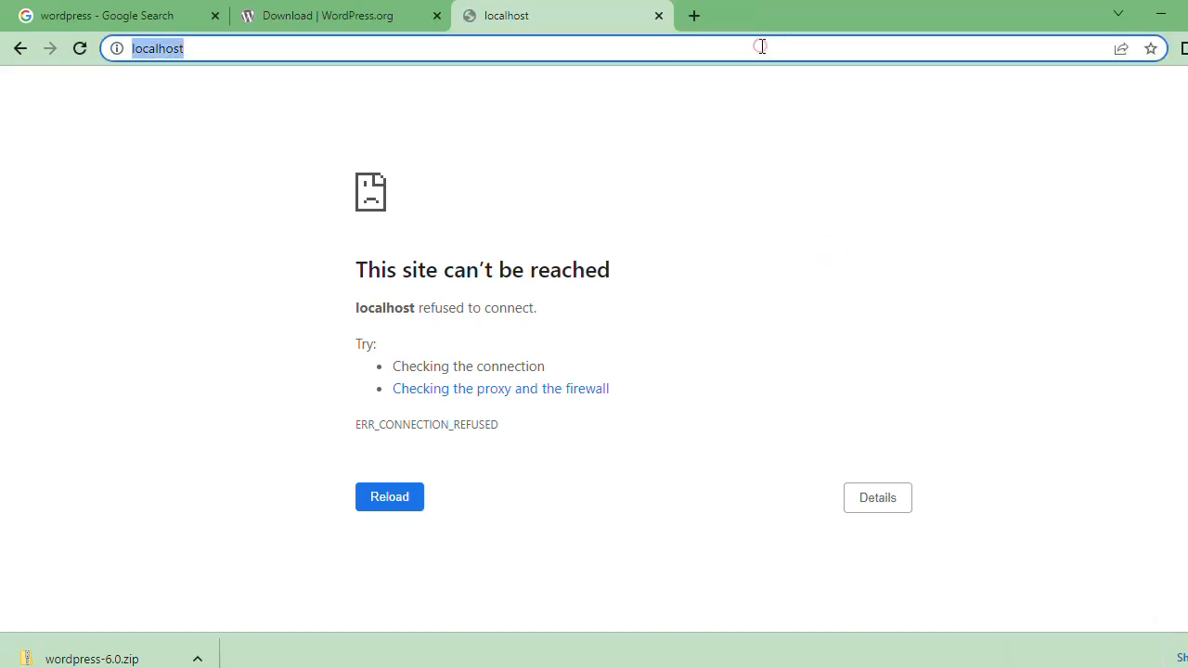
key(Return)
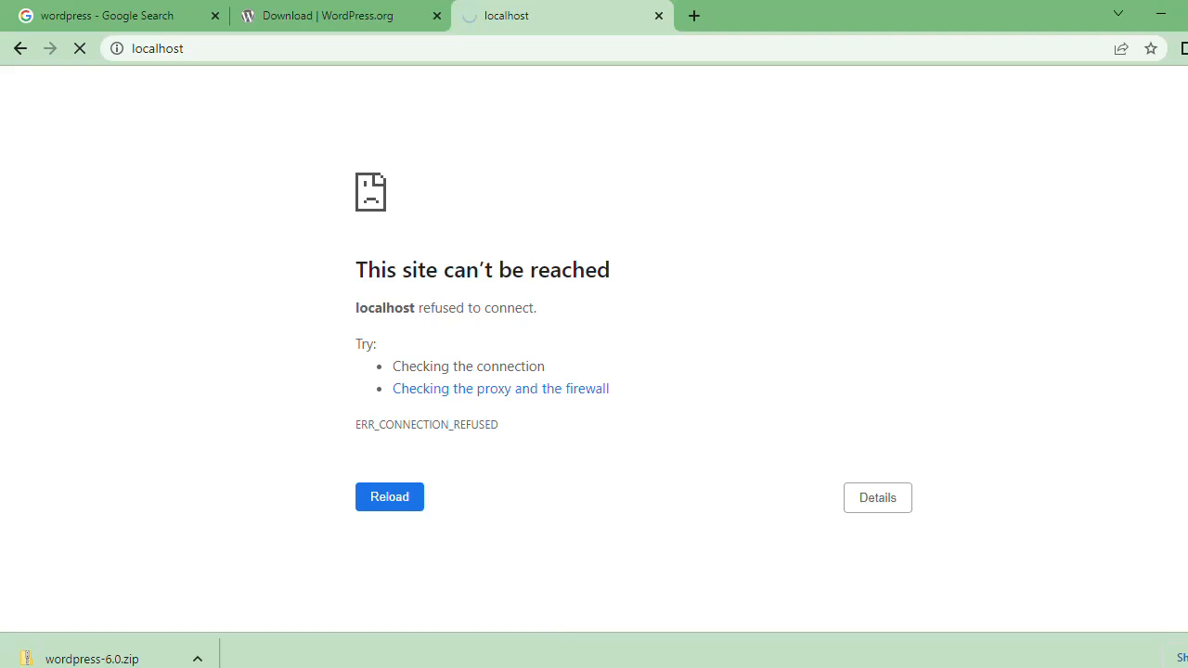
Step: Start the Apache and MySQL modules in the XAMPP Control Panel and reload localhost in the browser
click(469, 667)
click(610, 176)
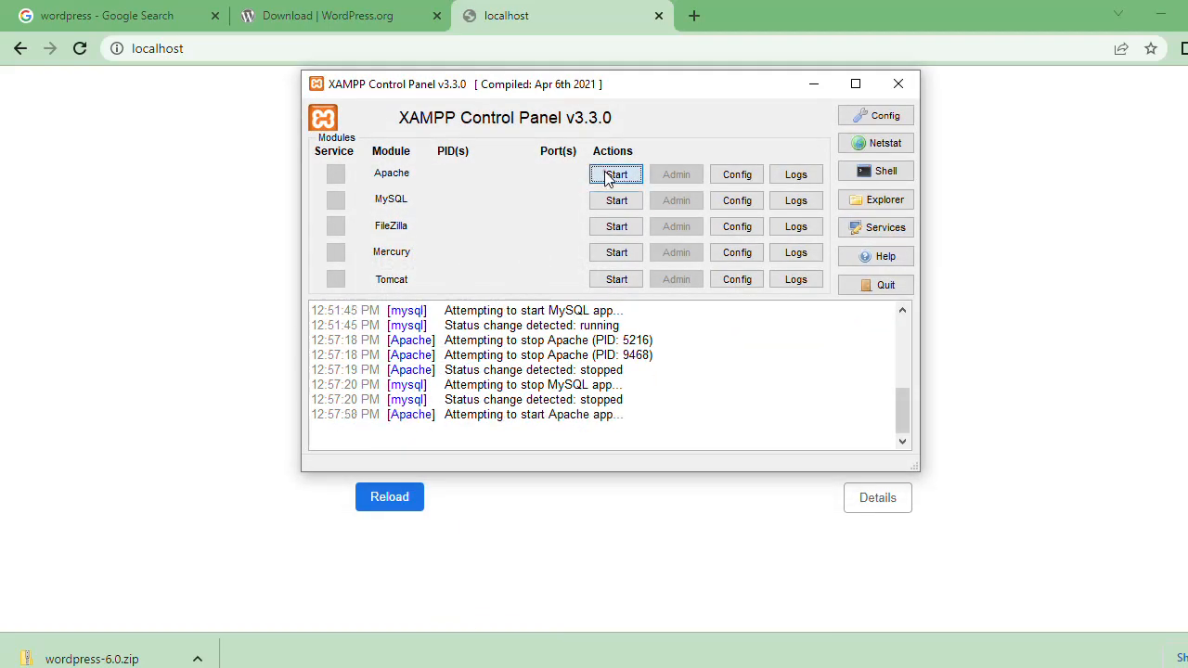
click(613, 201)
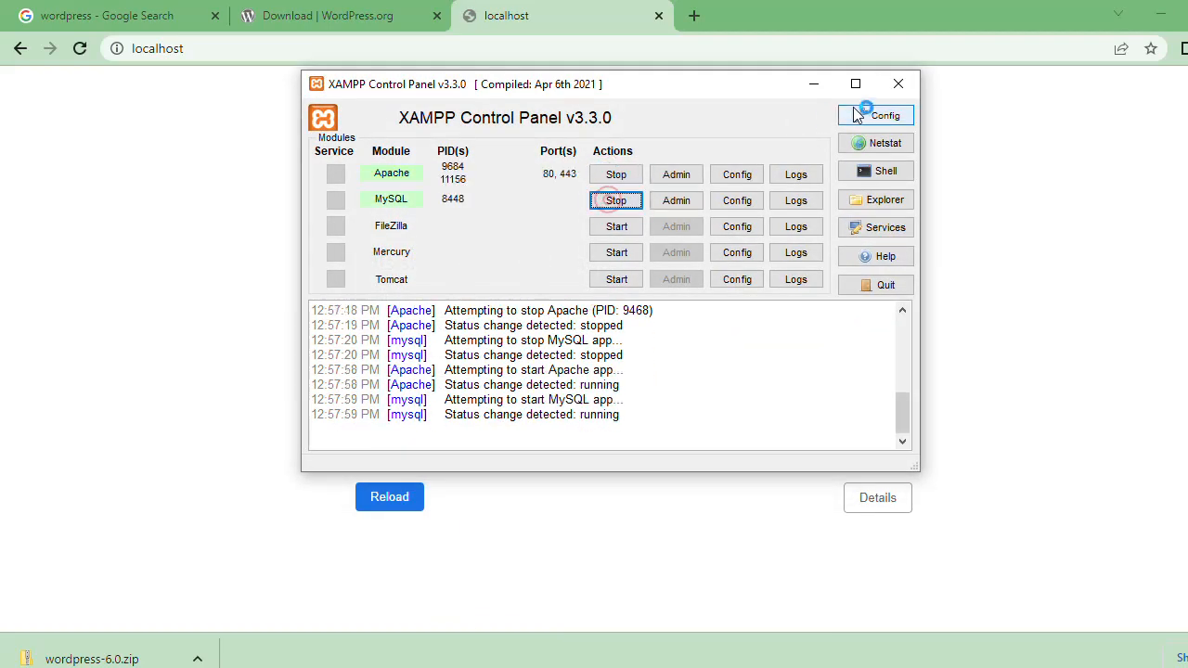
click(813, 84)
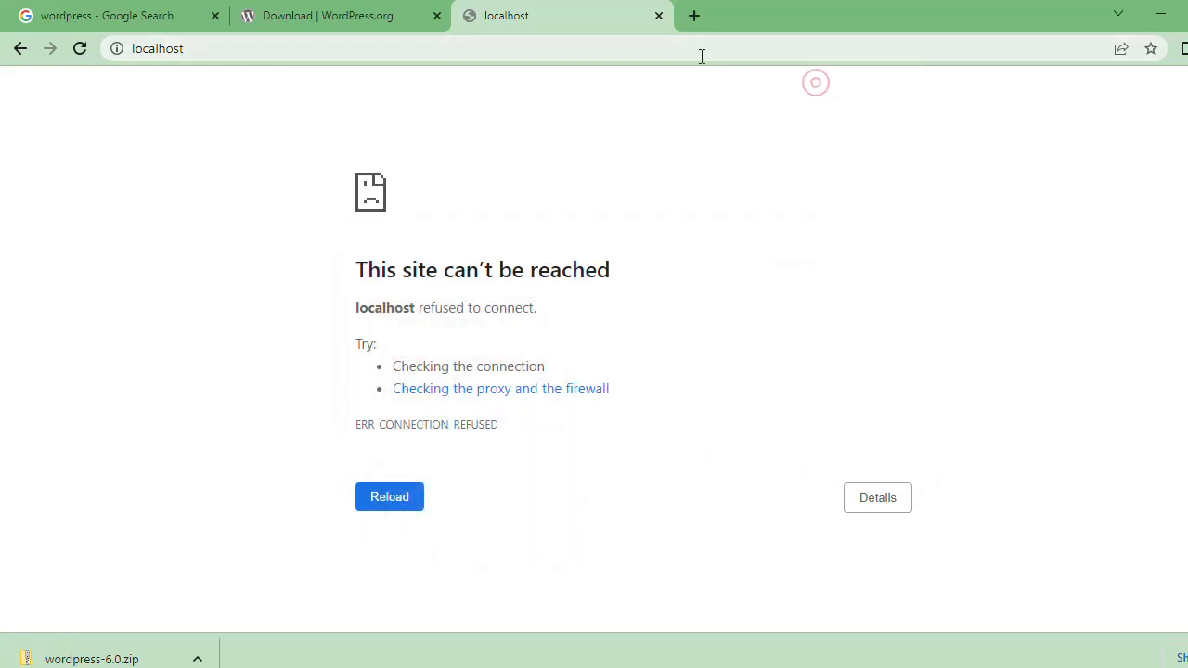
click(701, 55)
key(Return)
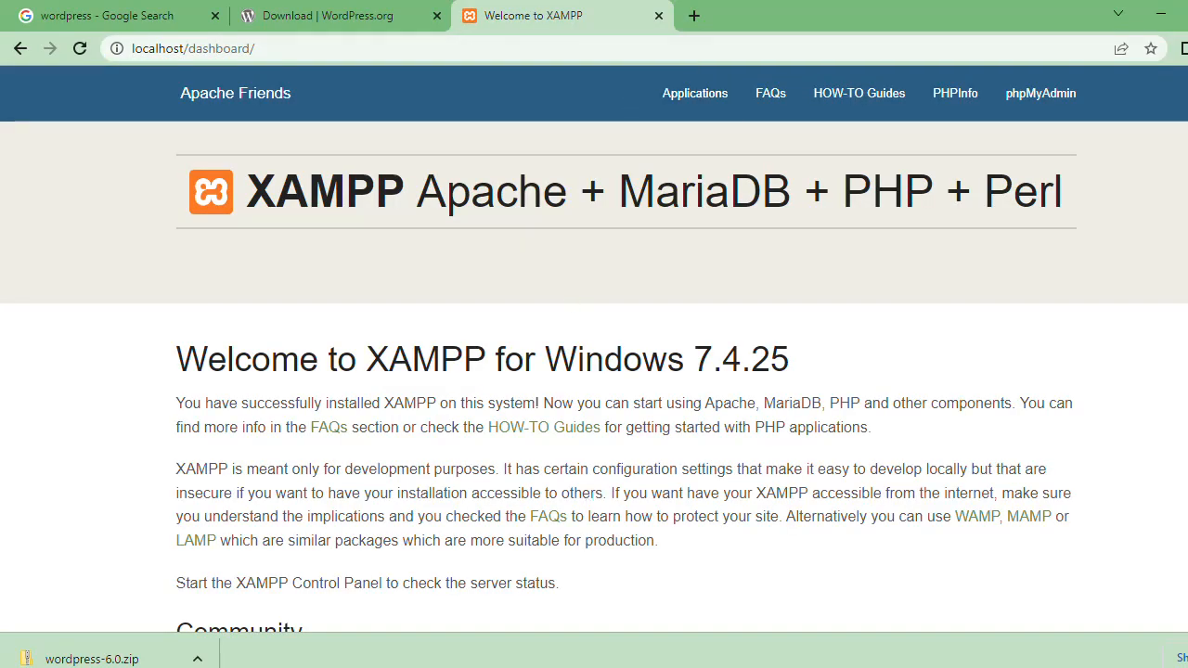
Step: Check the module status in the XAMPP Control Panel and the progress of copying WordPress into htdocs
key(alt+Tab)
key(alt+Tab)
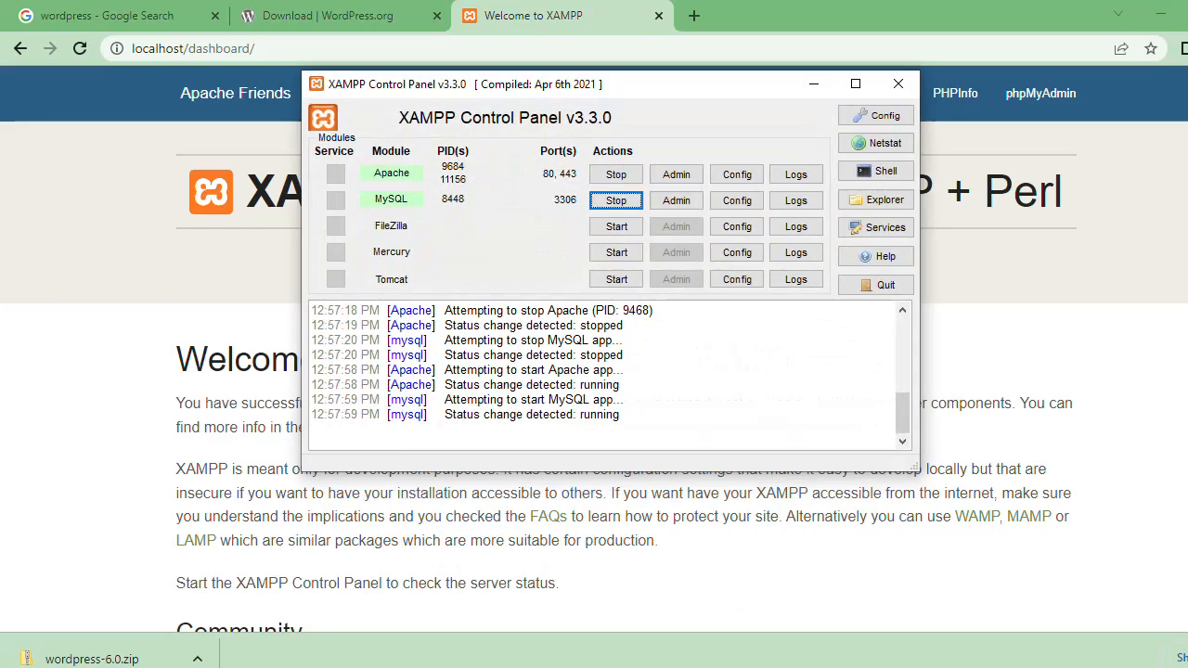
key(alt+Tab)
key(alt+Tab)
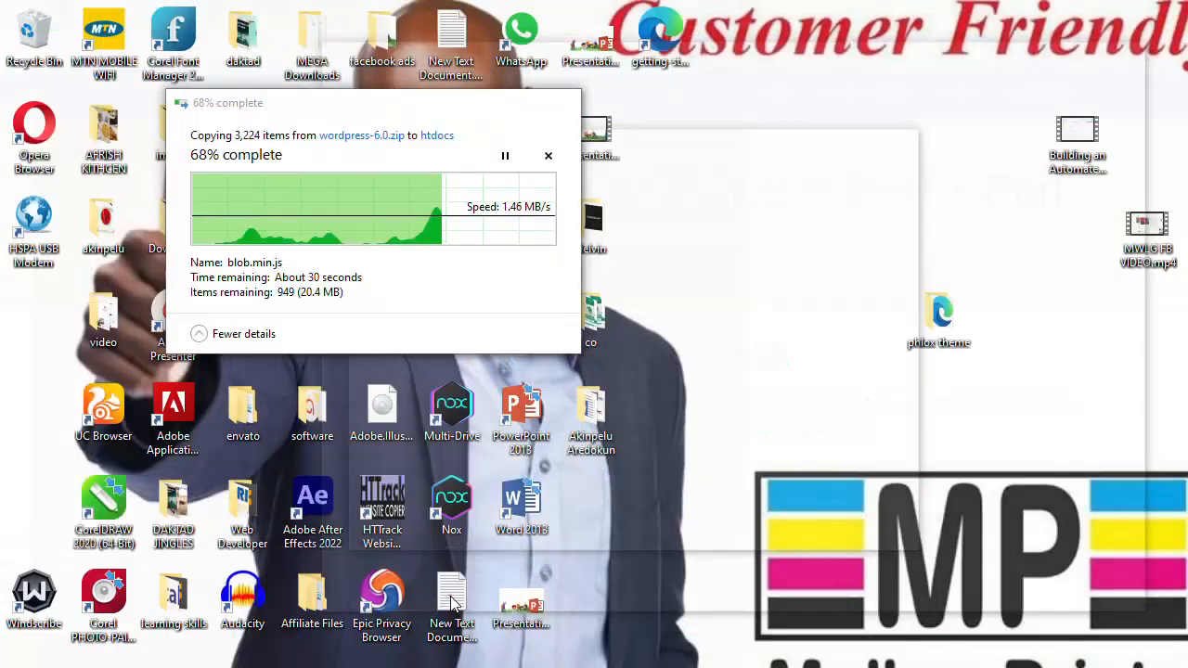
click(449, 596)
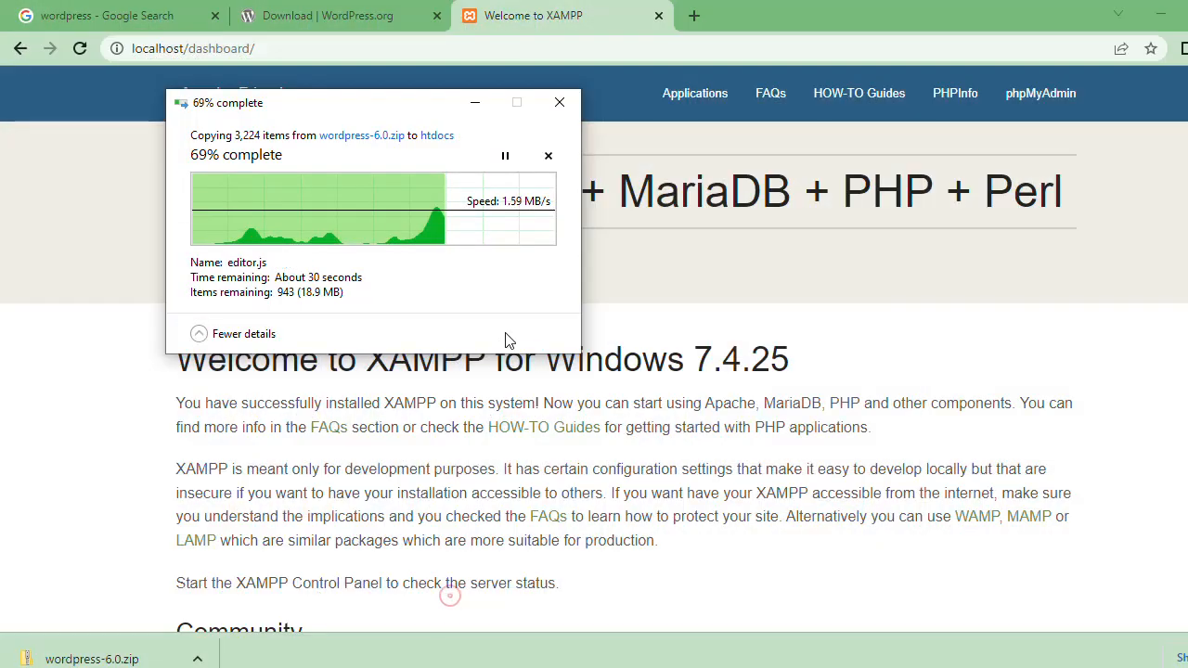
click(474, 103)
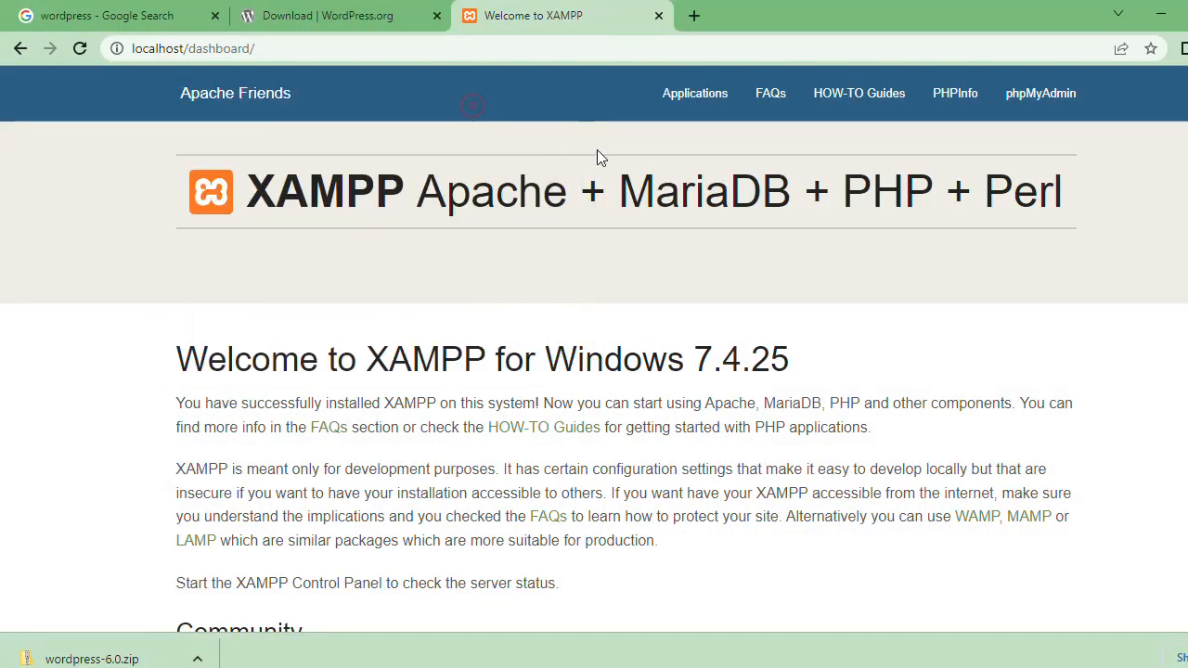
Step: Open phpMyAdmin from the XAMPP dashboard page
click(1053, 99)
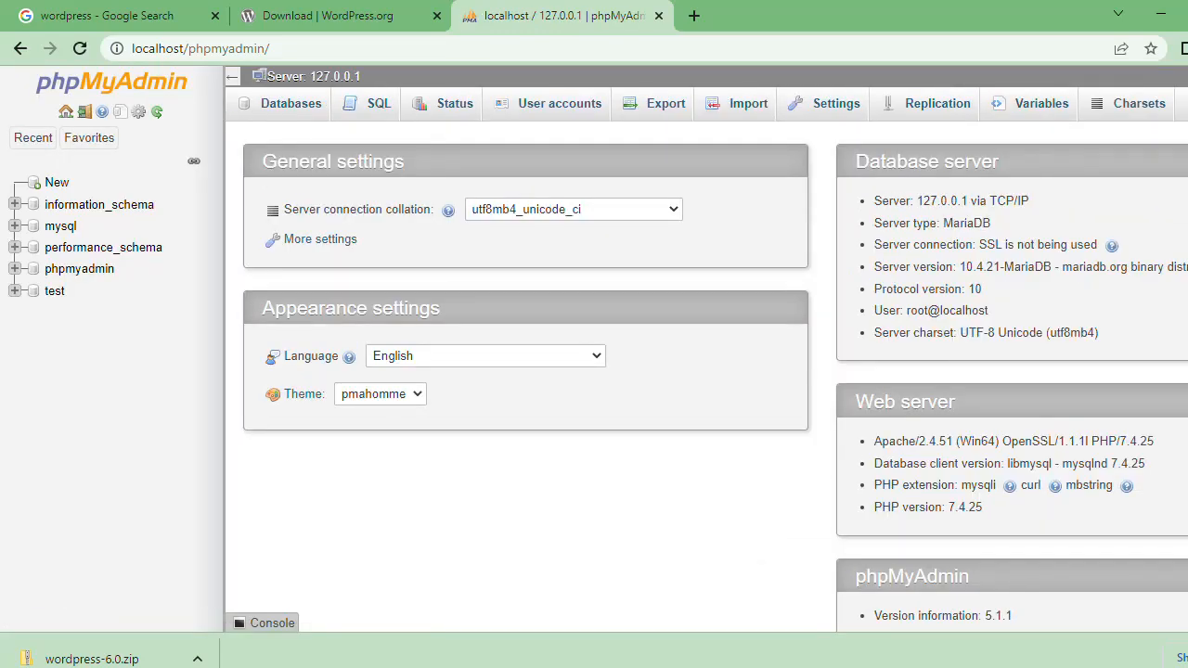
click(1084, 667)
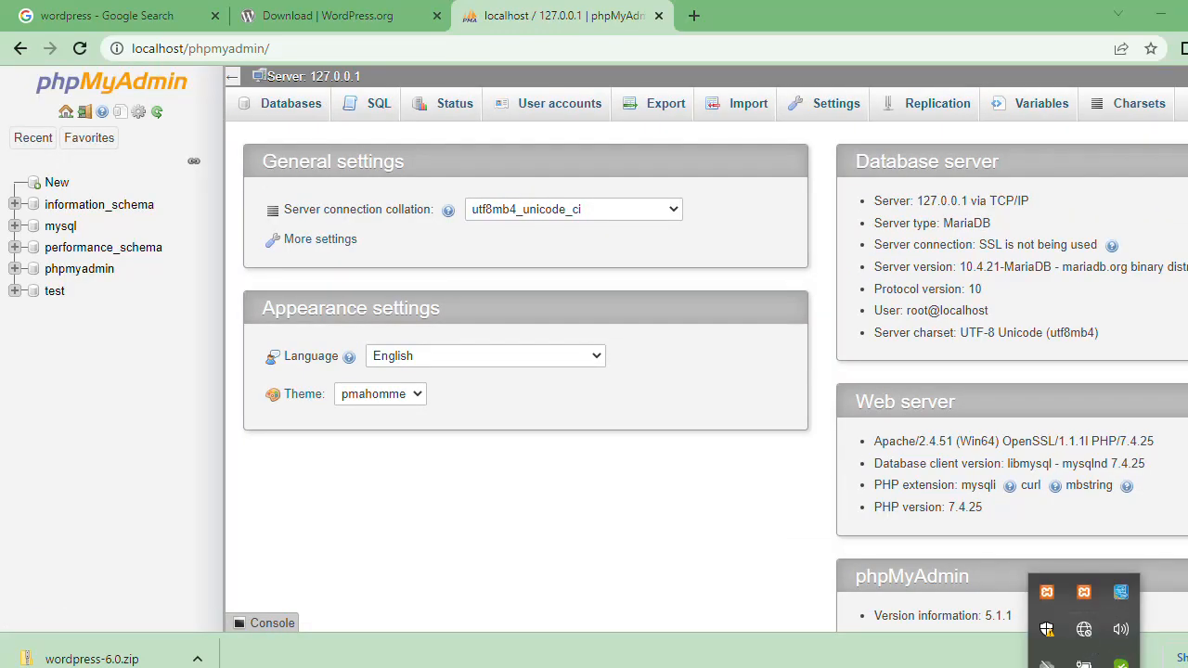
click(1083, 667)
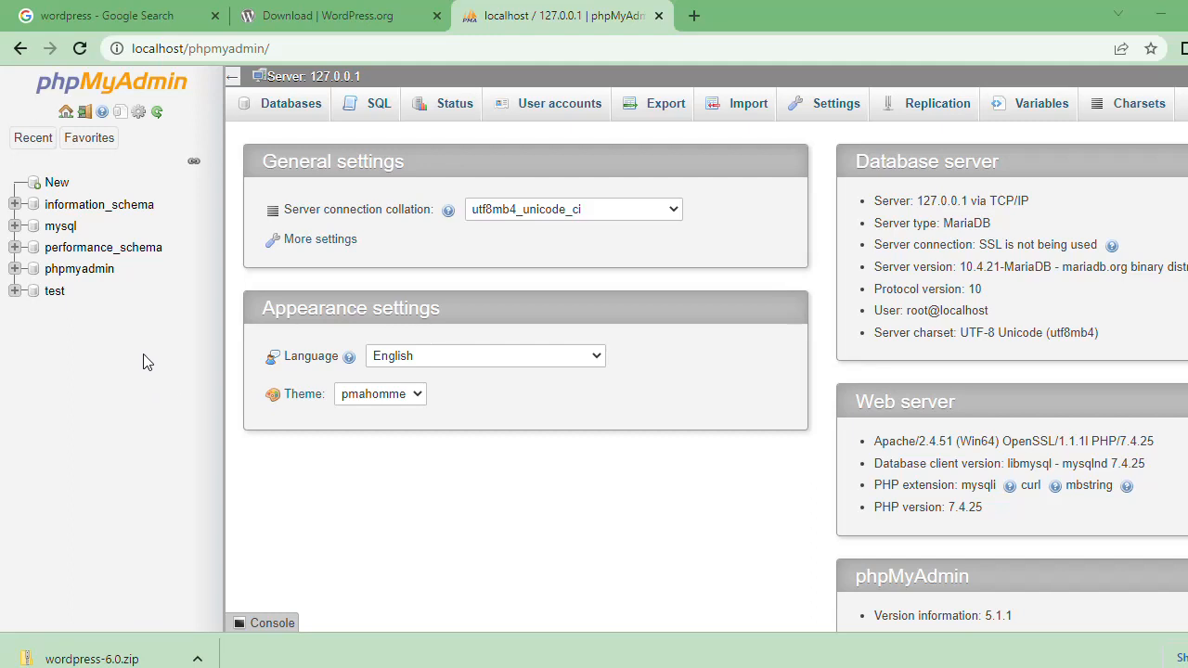
Step: Create a database named wordpress with the utf8mb4_general_ci collation in phpMyAdmin
click(291, 110)
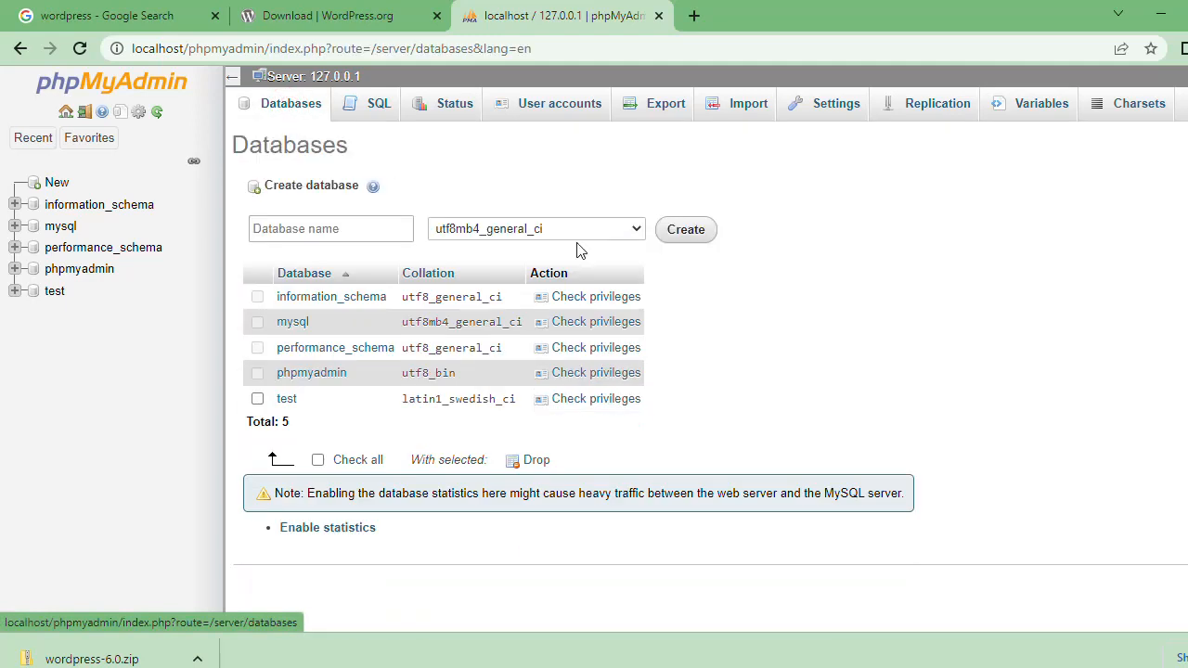
click(347, 228)
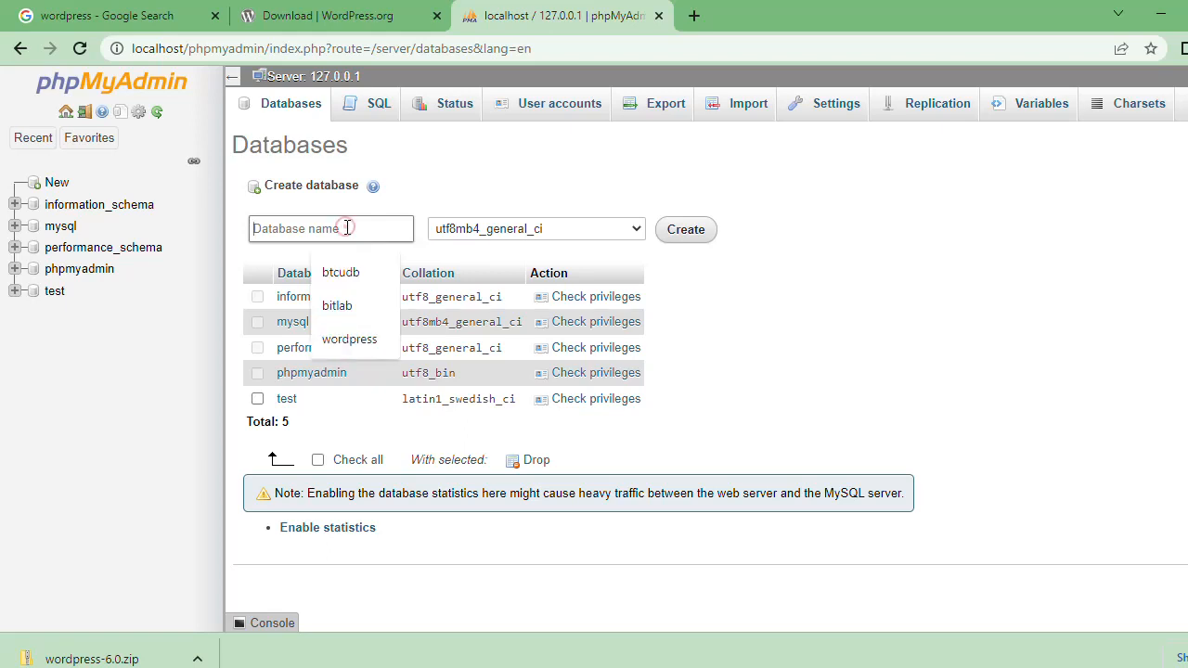
click(351, 340)
click(339, 229)
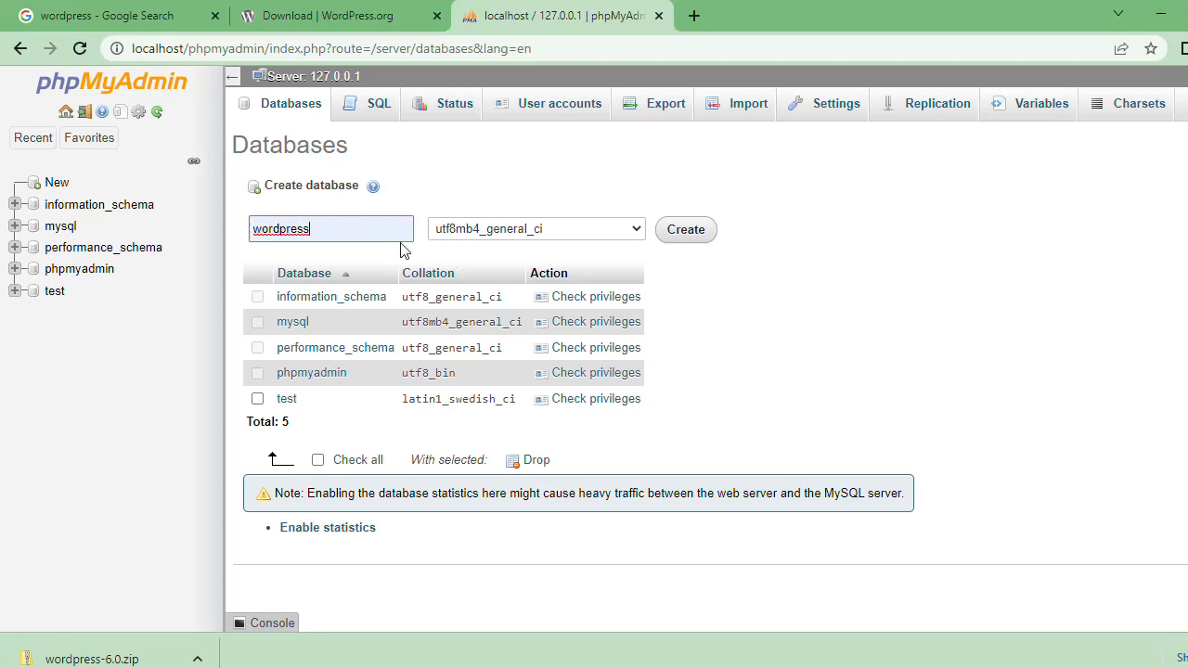
click(504, 186)
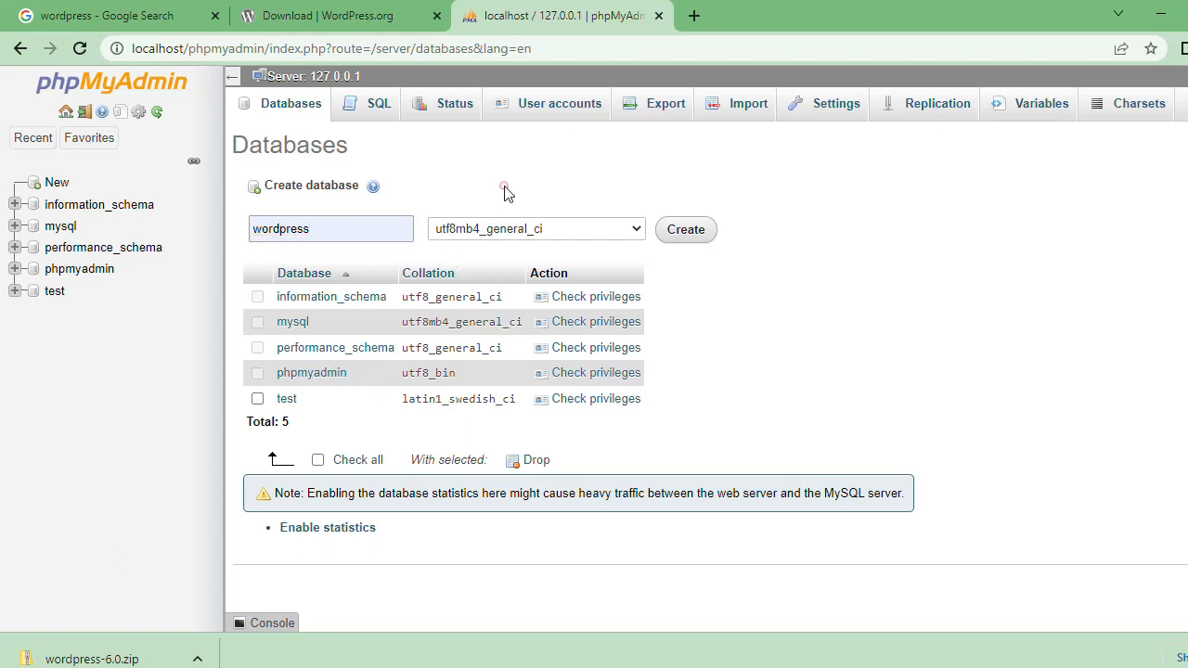
click(687, 230)
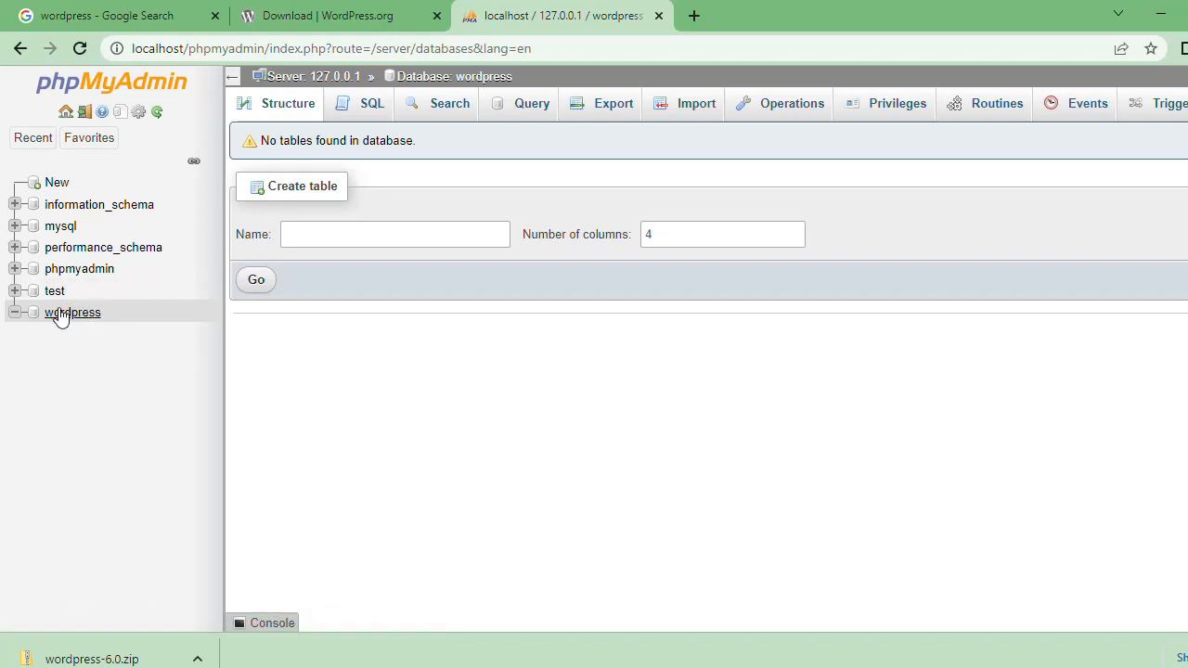
click(82, 353)
mouse_move(167, 667)
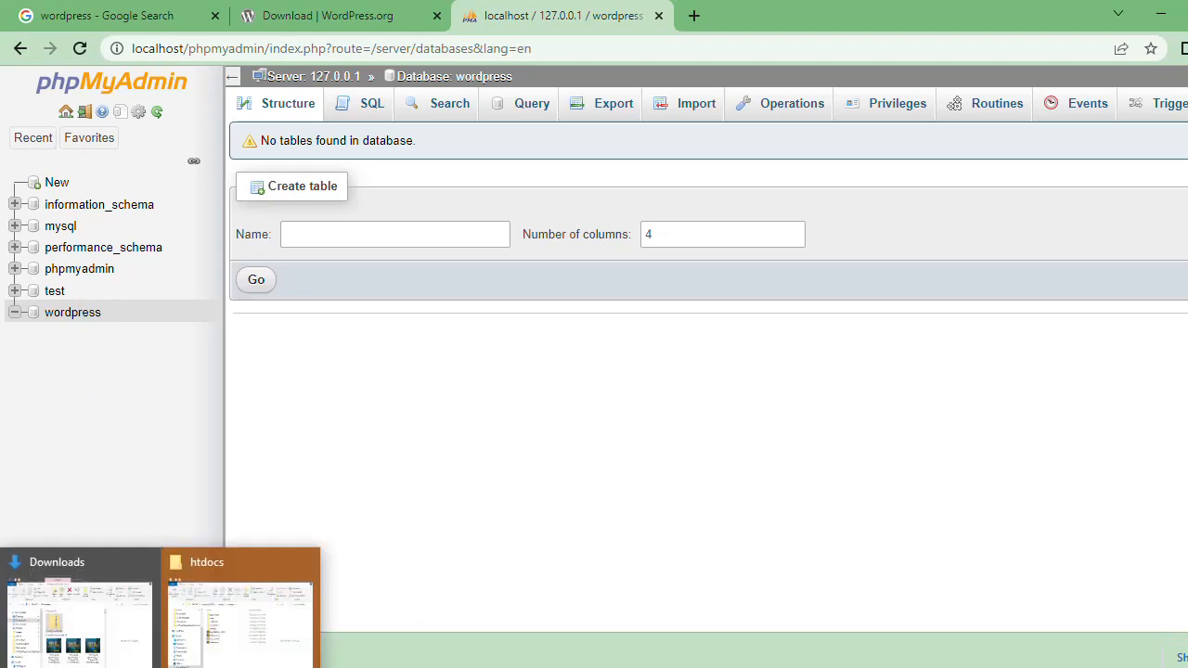
mouse_move(244, 609)
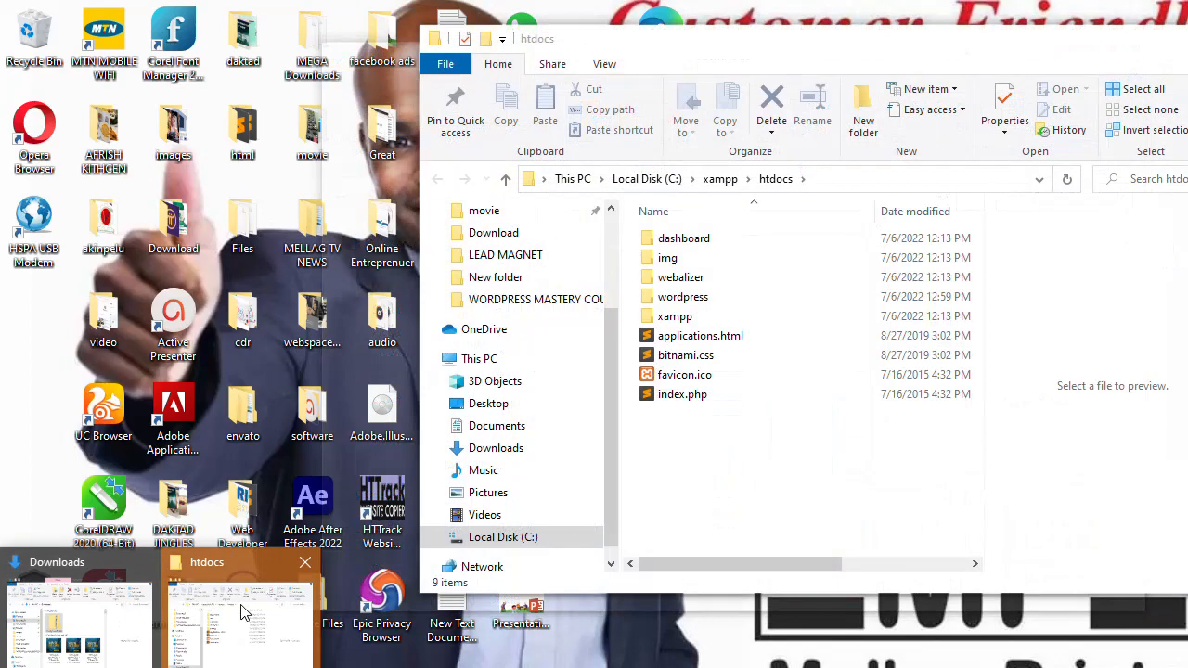
click(239, 605)
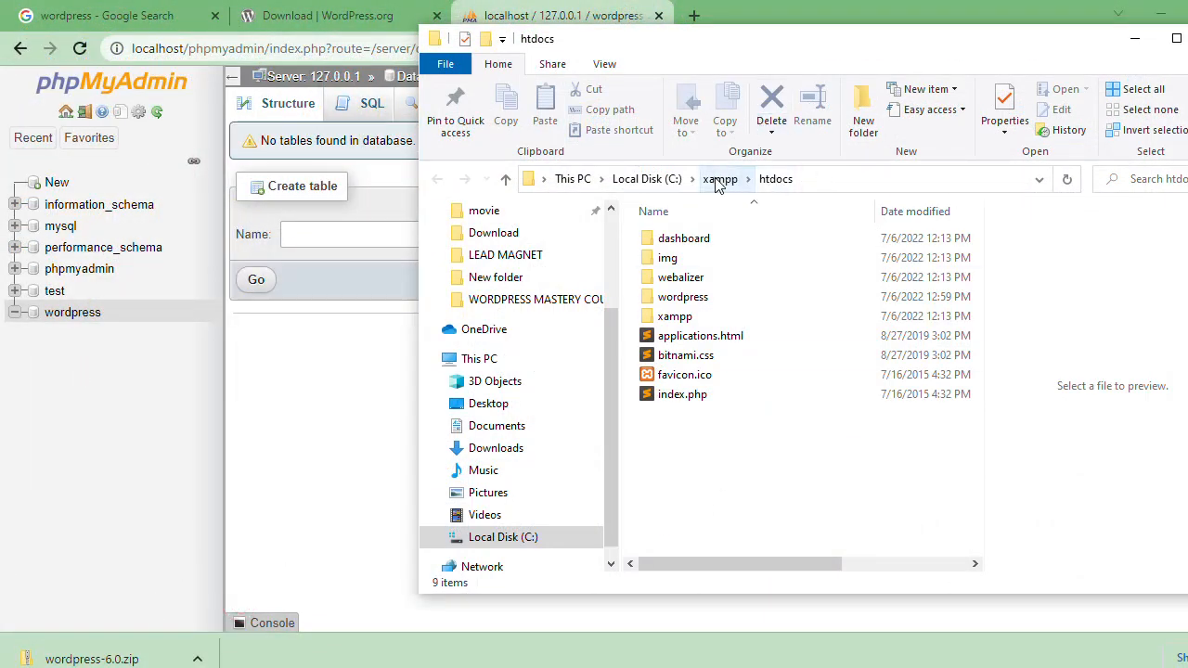
click(1186, 38)
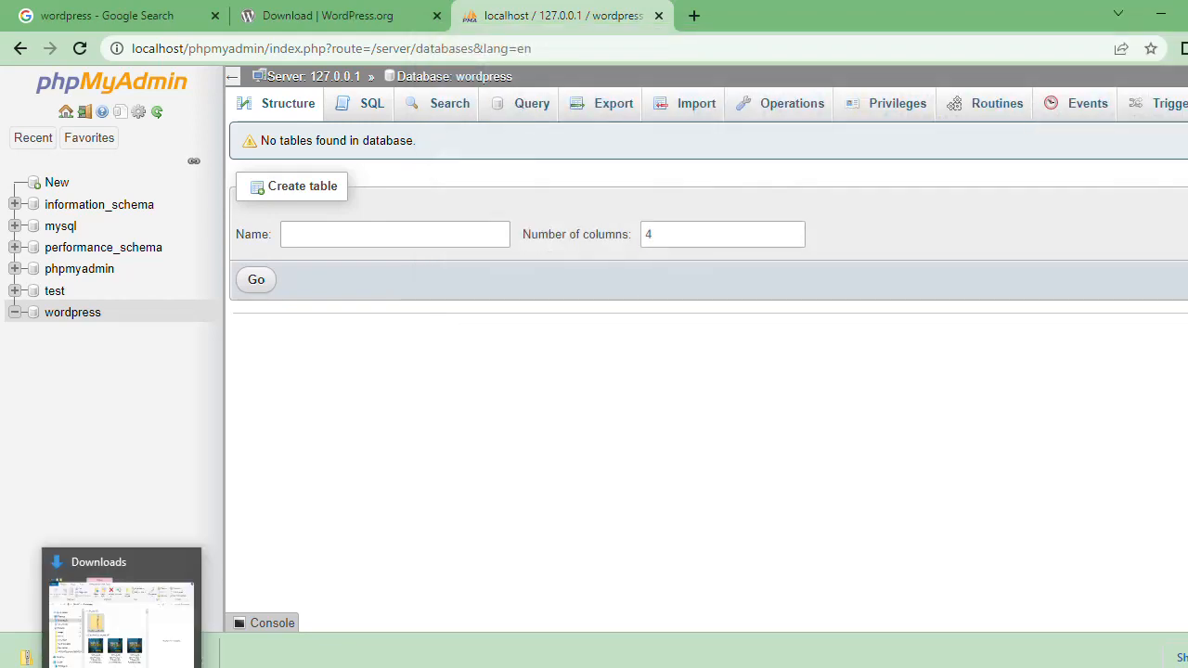
Step: Switch to the Downloads window in File Explorer and browse to the C:\xampp\htdocs\wordpress folder
click(122, 605)
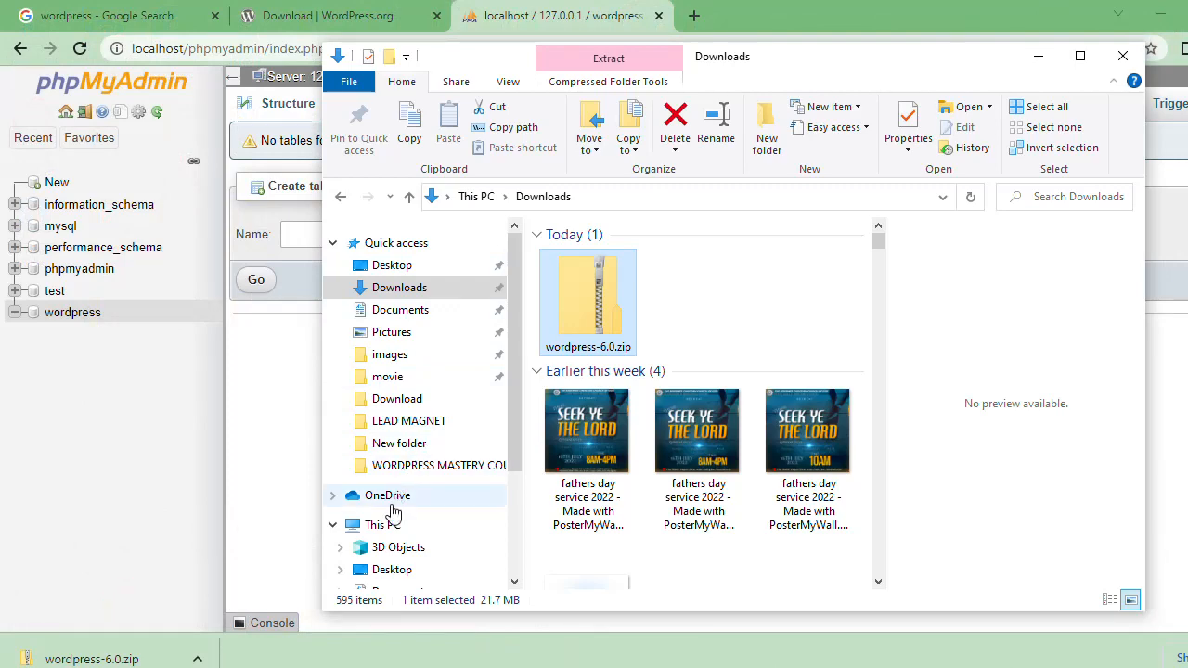
click(385, 526)
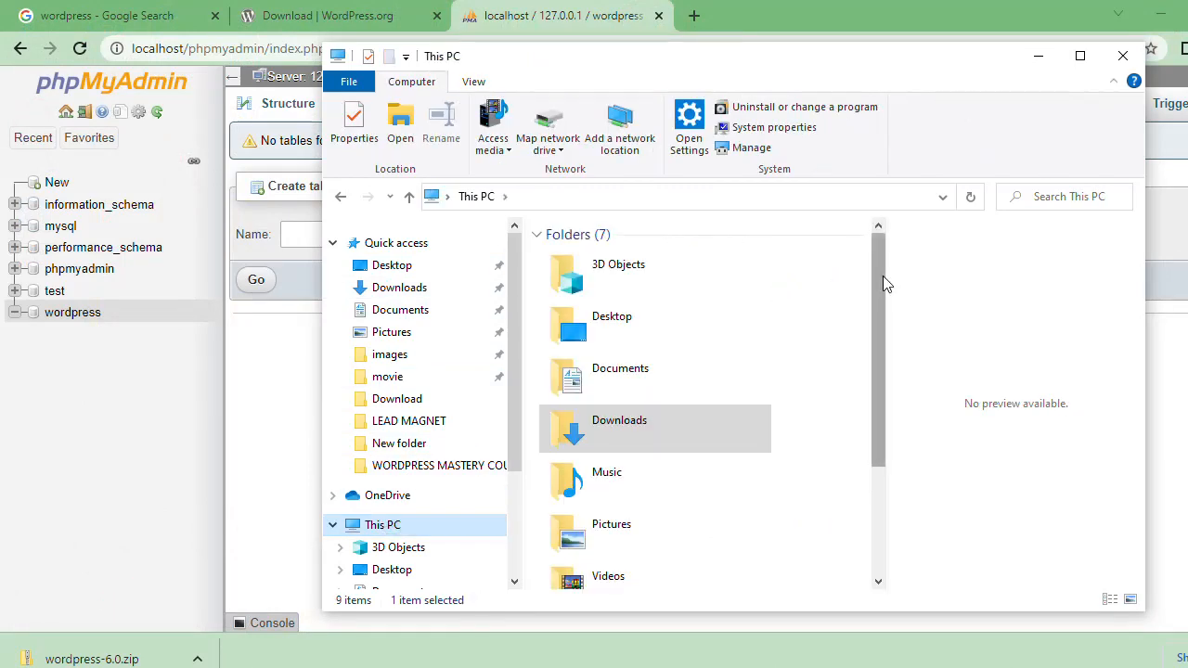
drag(883, 275, 870, 454)
click(664, 521)
double_click(664, 521)
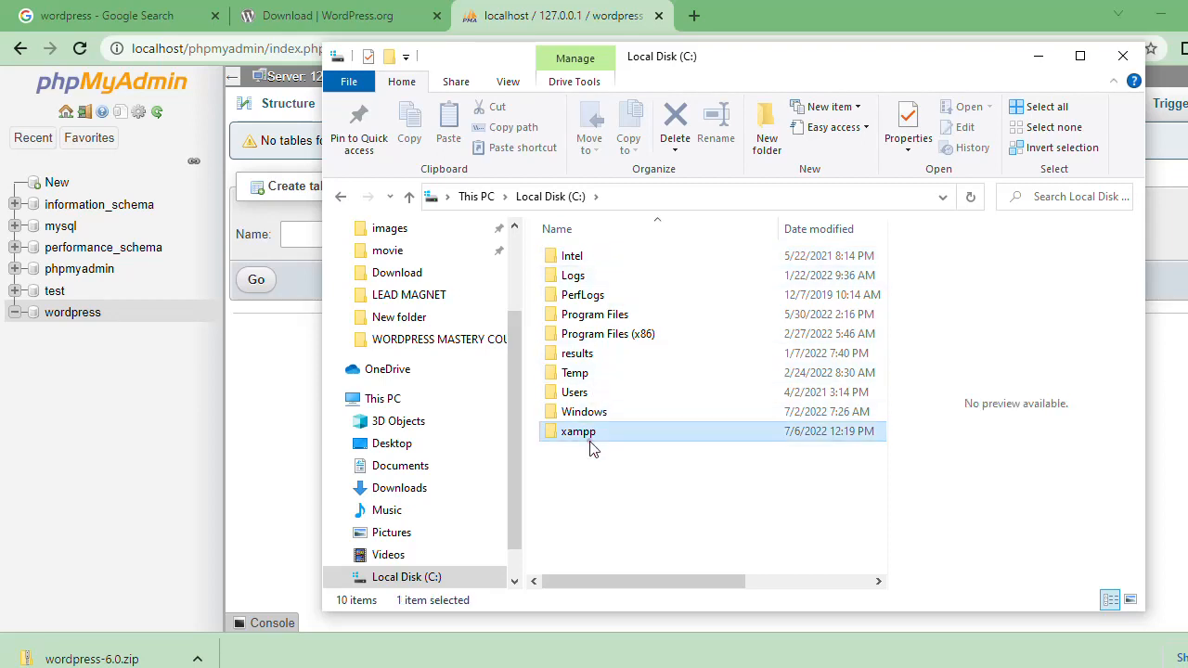
double_click(586, 436)
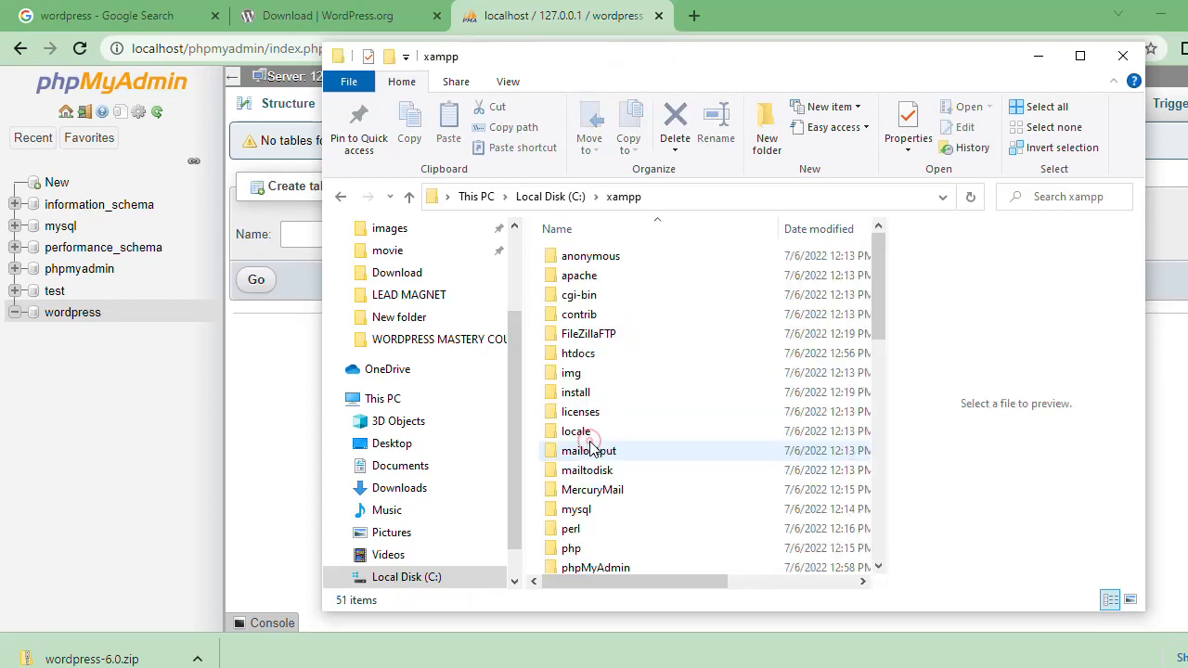
double_click(605, 354)
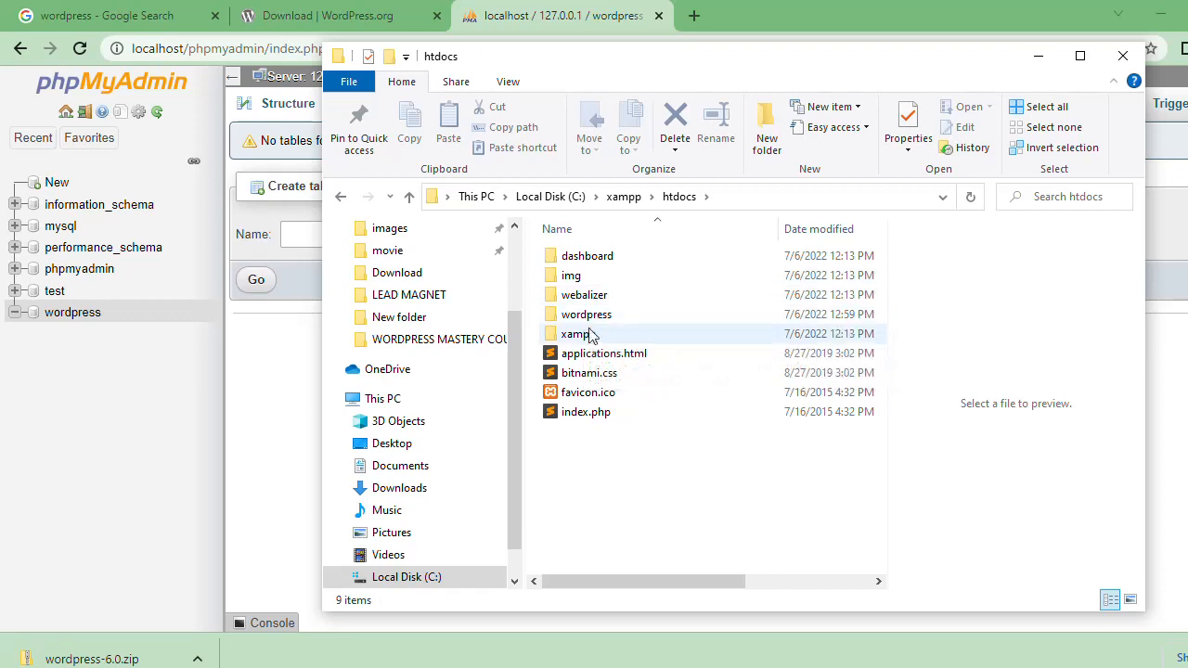
double_click(605, 317)
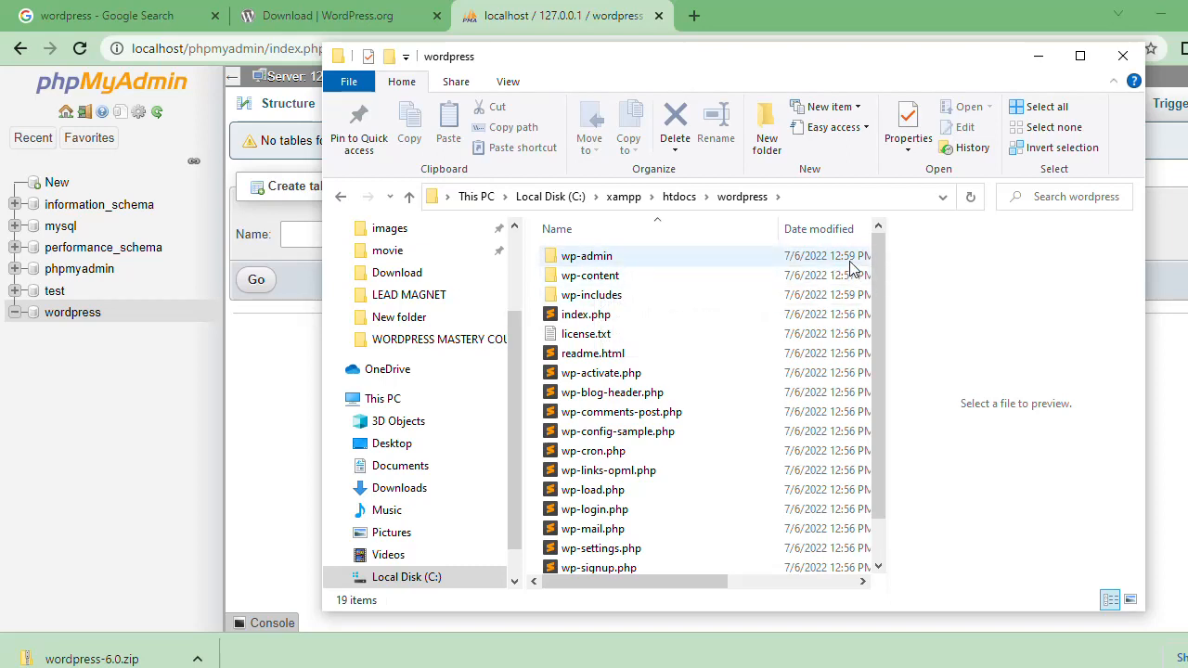
Step: Open wp-config-sample.php in Sublime Text, look over its configuration settings and minimize the editor
drag(882, 296, 879, 344)
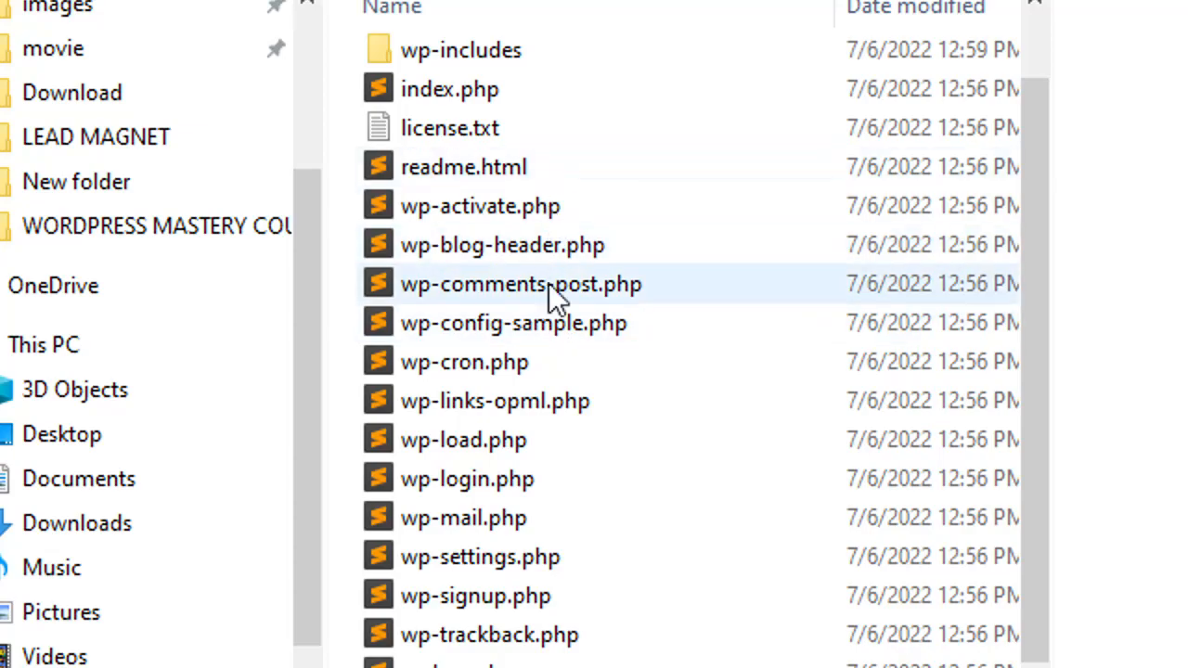
click(552, 322)
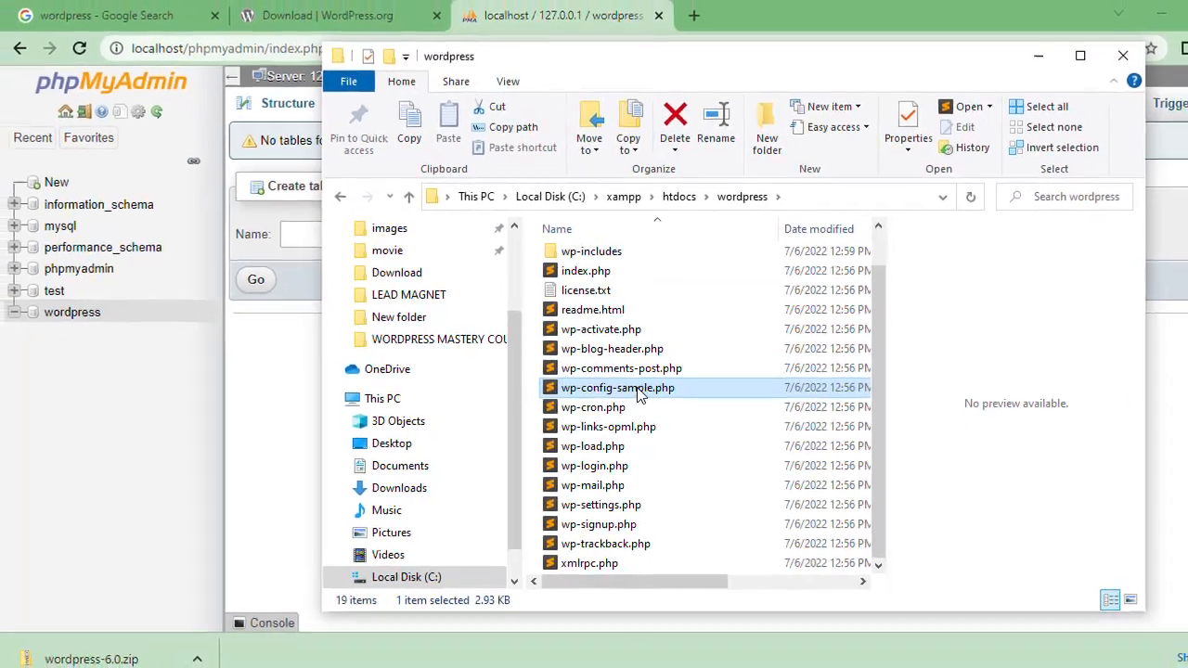
double_click(552, 322)
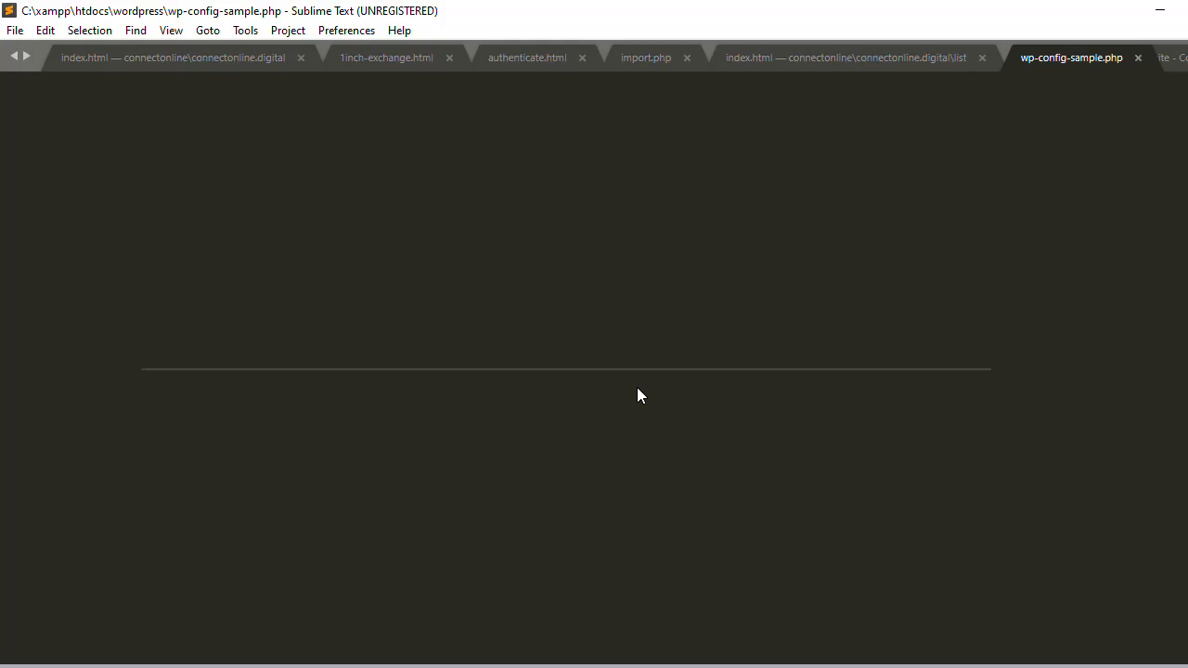
click(637, 387)
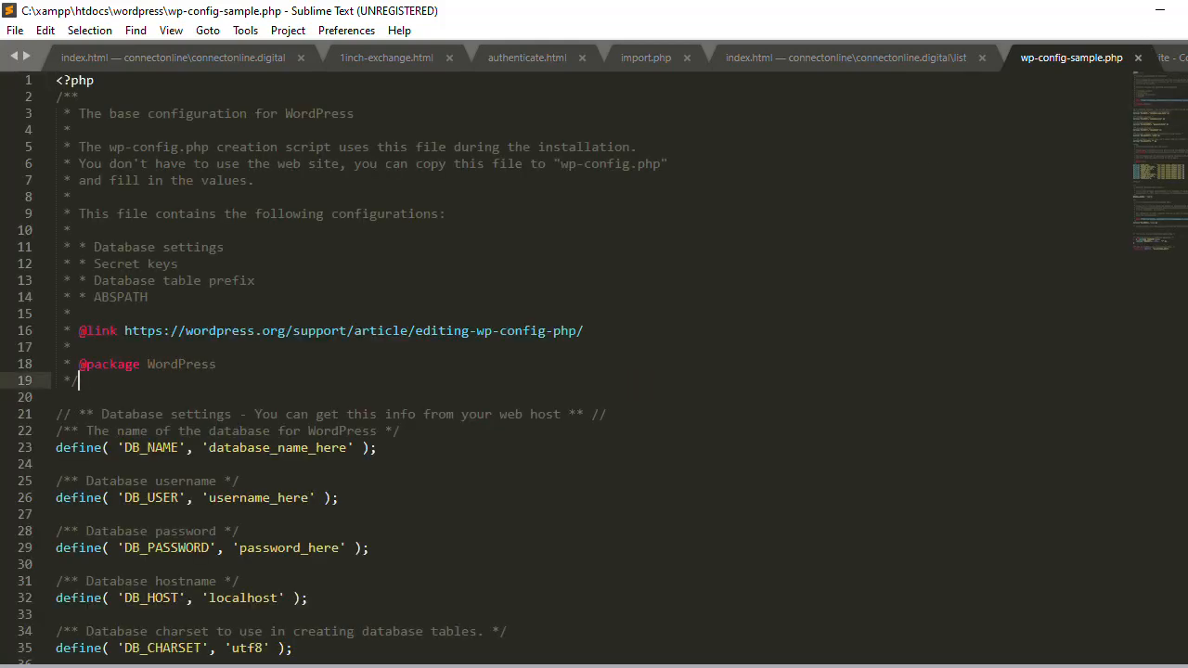
scroll(594, 370, down, 13)
scroll(594, 369, up, 13)
click(1157, 9)
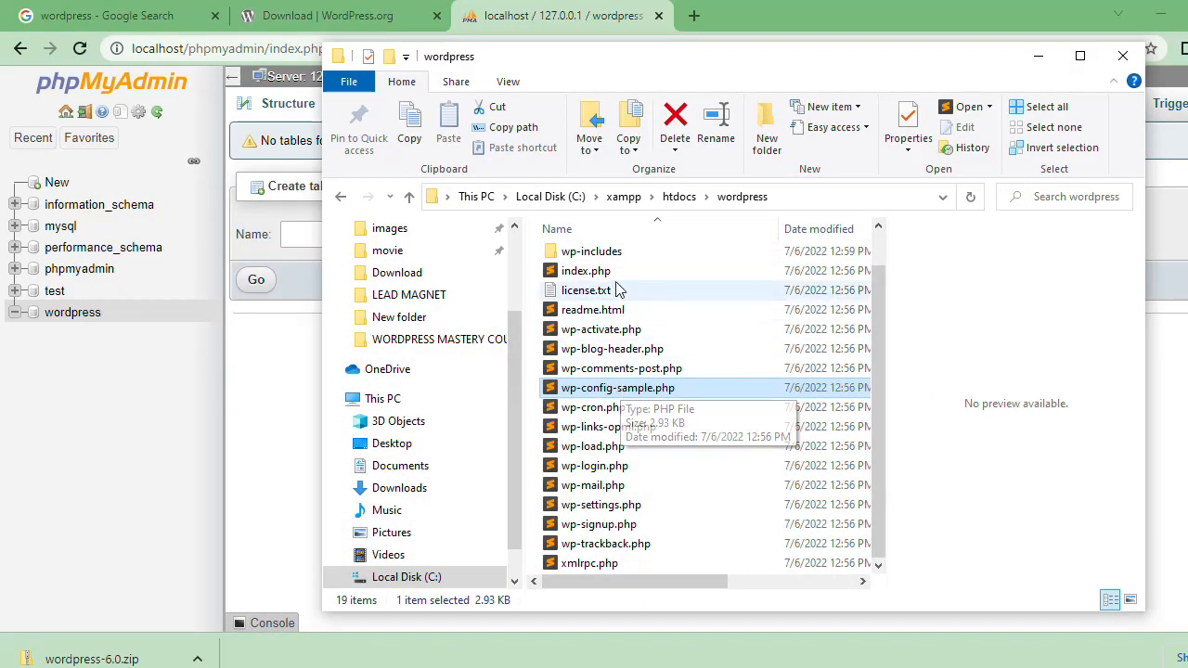
Step: Open wp-config-sample.php from the wordpress folder in Notepad and go to the database settings
right_click(610, 390)
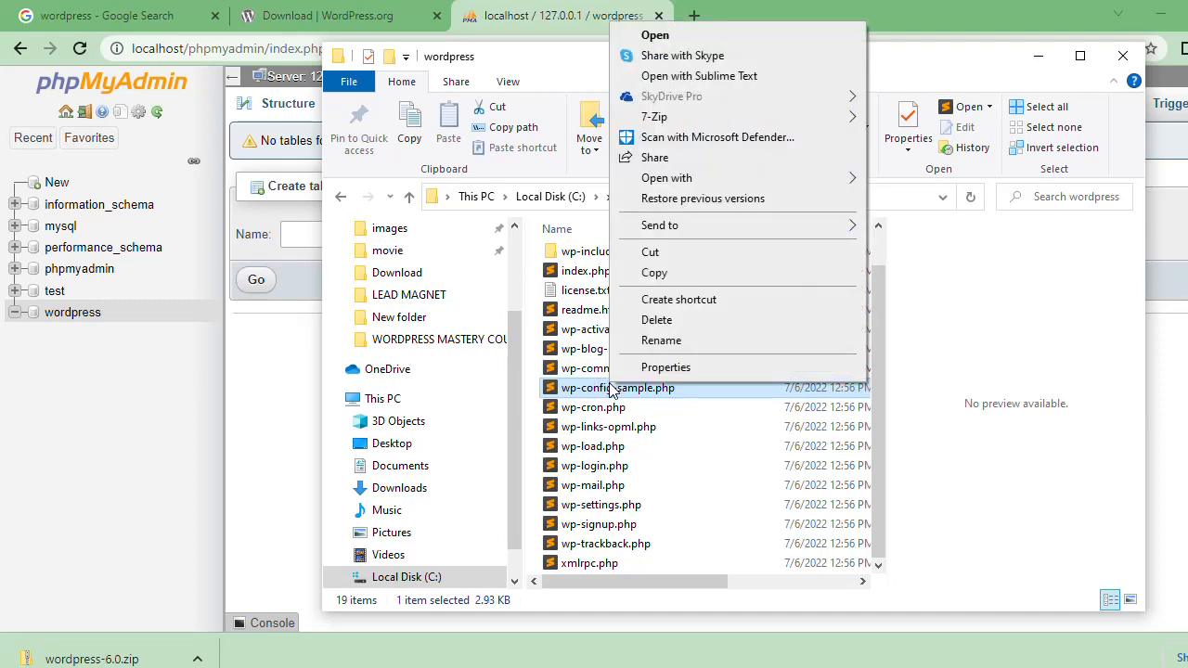
mouse_move(685, 182)
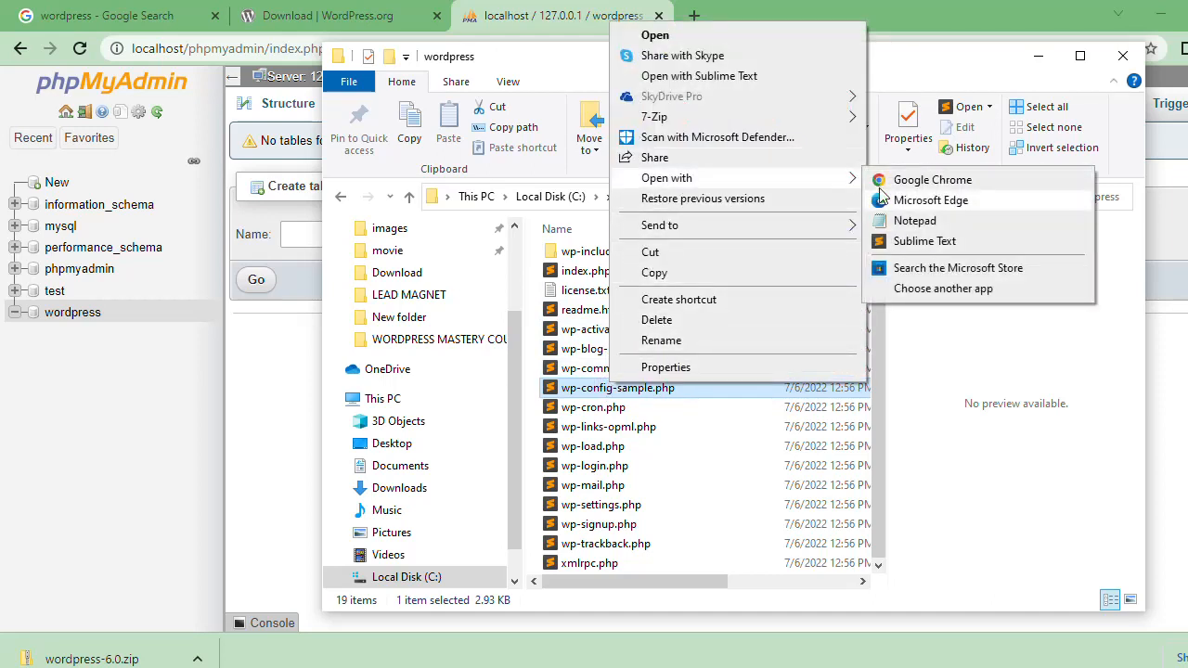
click(904, 225)
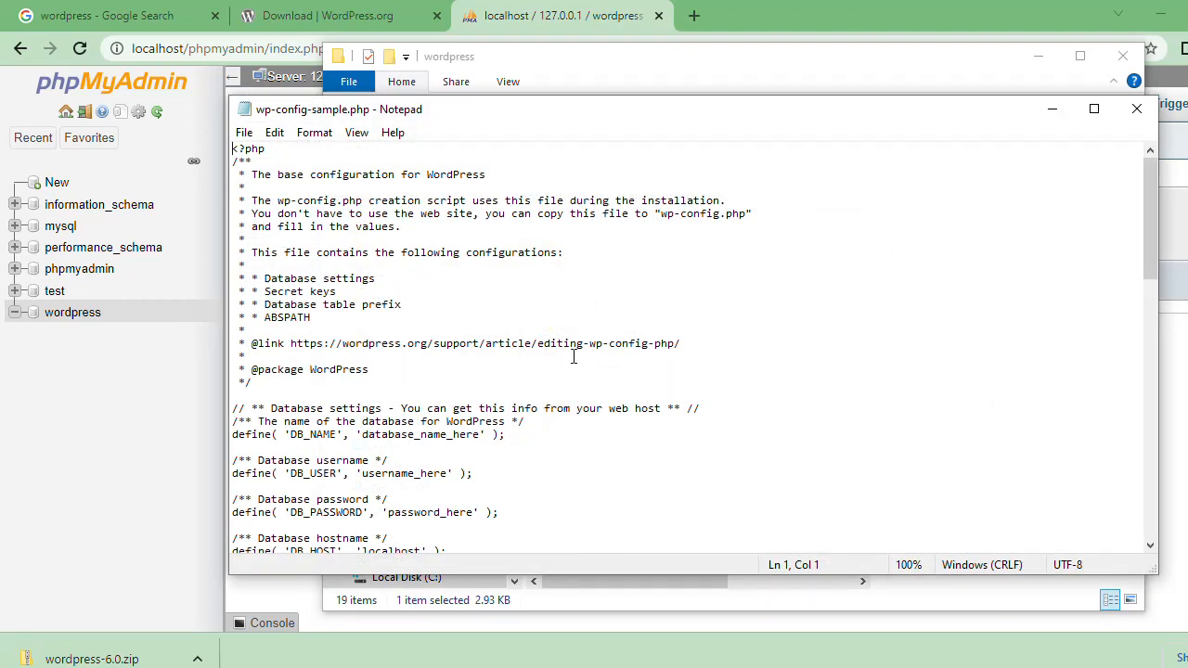
key(Down)
key(Down)
key(Down)
key(Down)
key(Down)
key(Down)
key(Down)
key(Down)
key(Down)
key(Down)
key(Down)
key(Down)
key(Down)
key(Down)
key(Down)
key(Down)
key(Down)
key(Down)
key(Down)
key(Down)
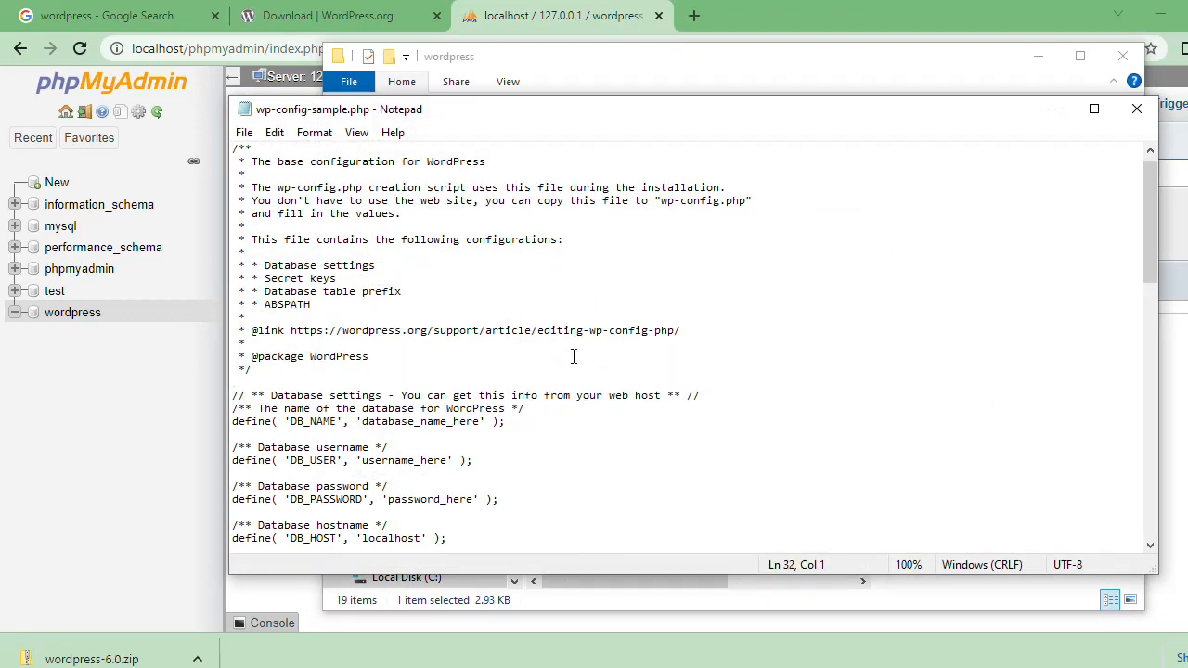
Step: Review the database settings in wp-config-sample.php against the wordpress database in phpMyAdmin, and return to Notepad
key(Up)
key(Up)
key(Up)
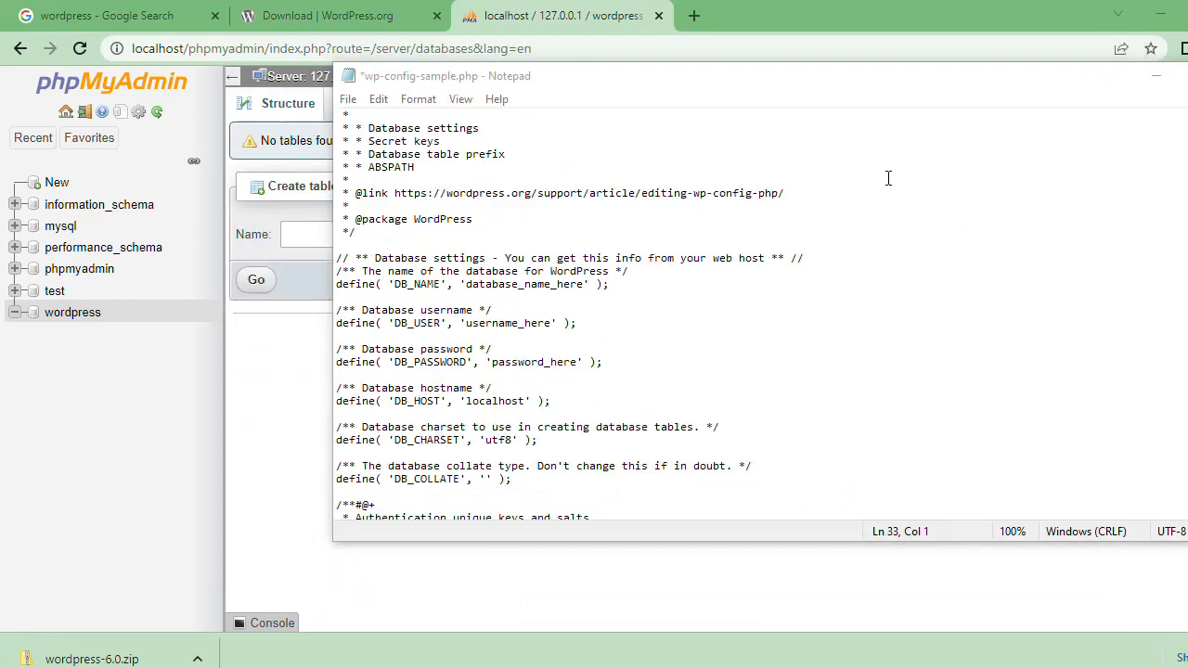
click(887, 177)
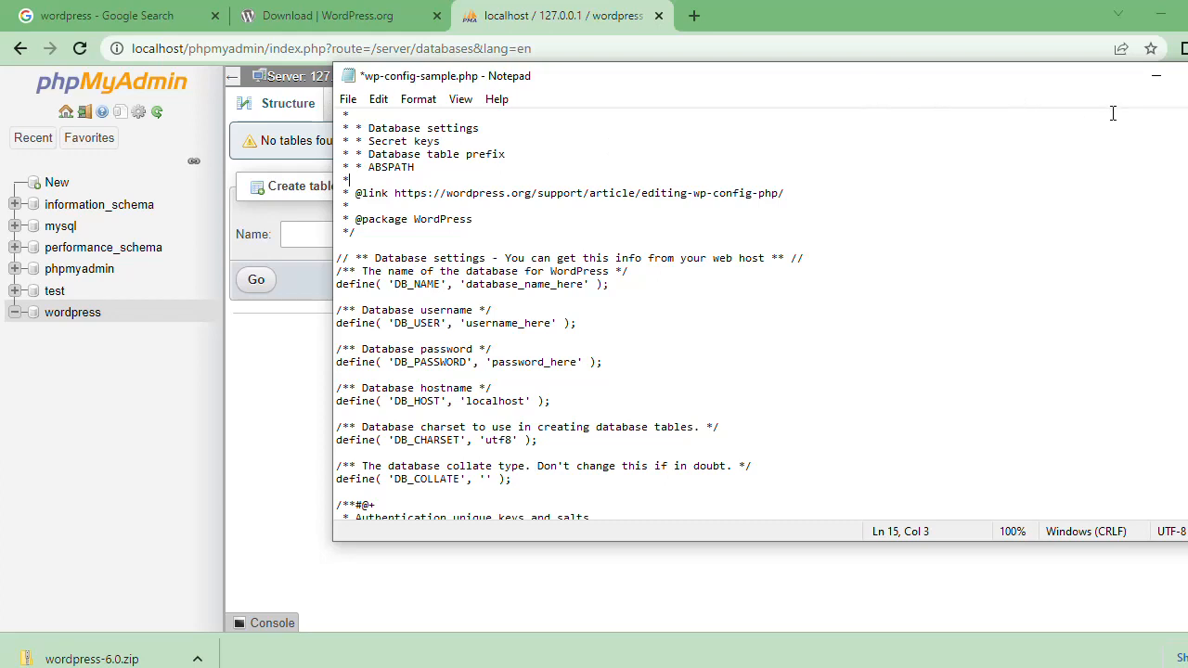
click(1156, 78)
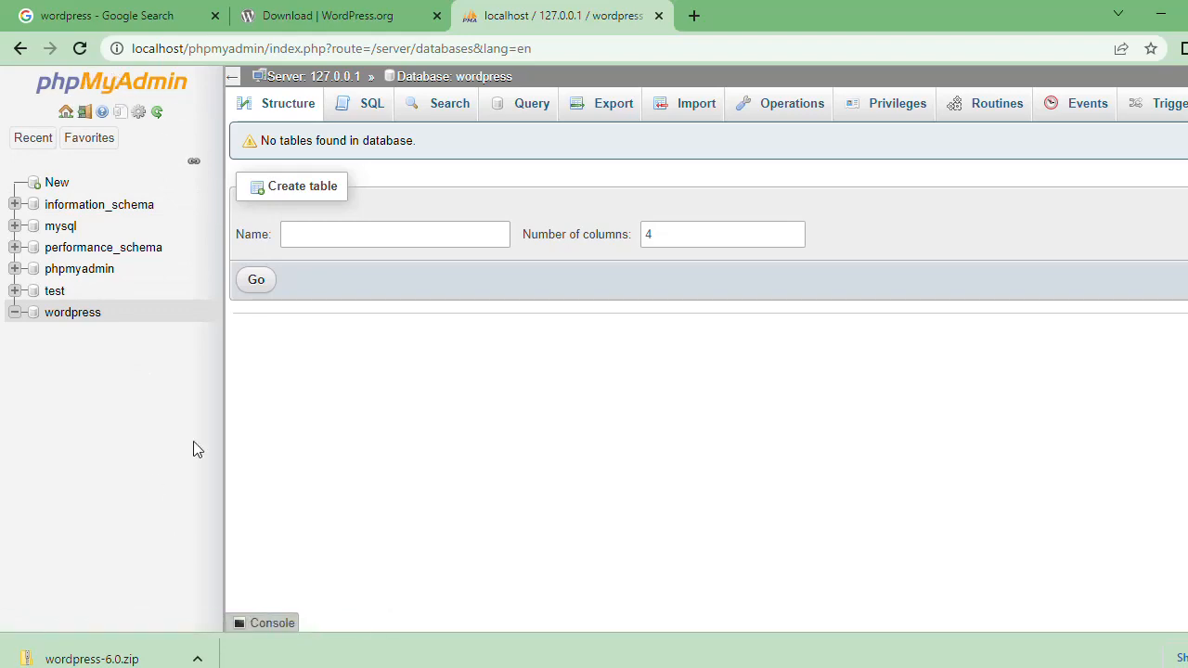
key(alt+Tab)
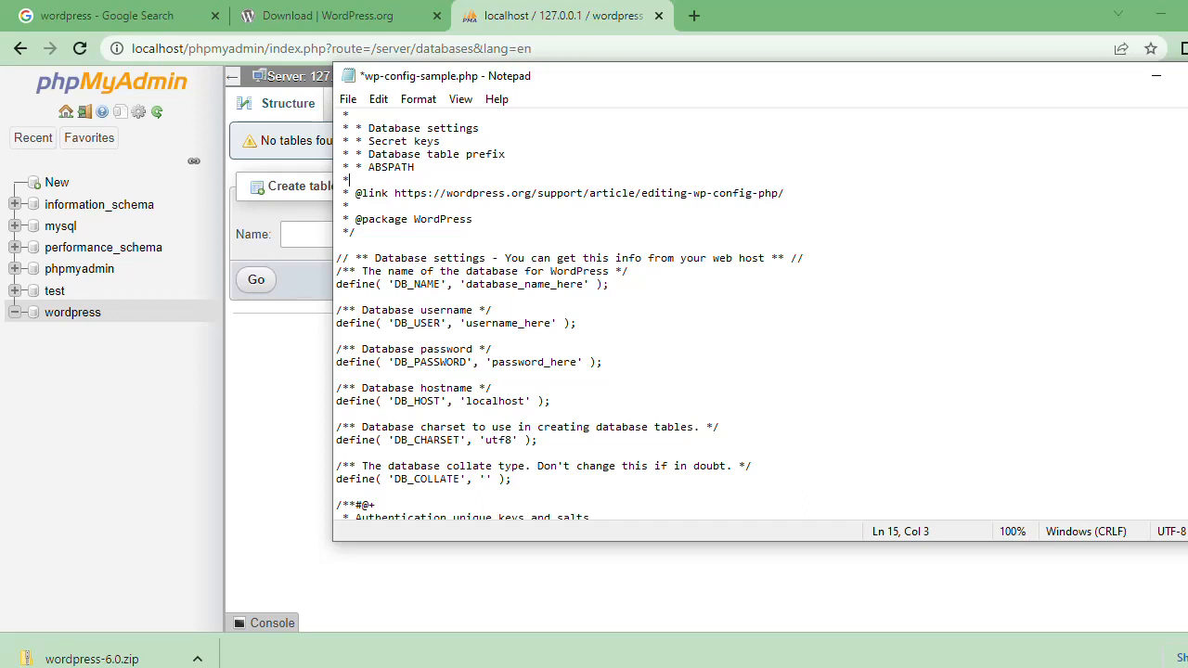
click(127, 367)
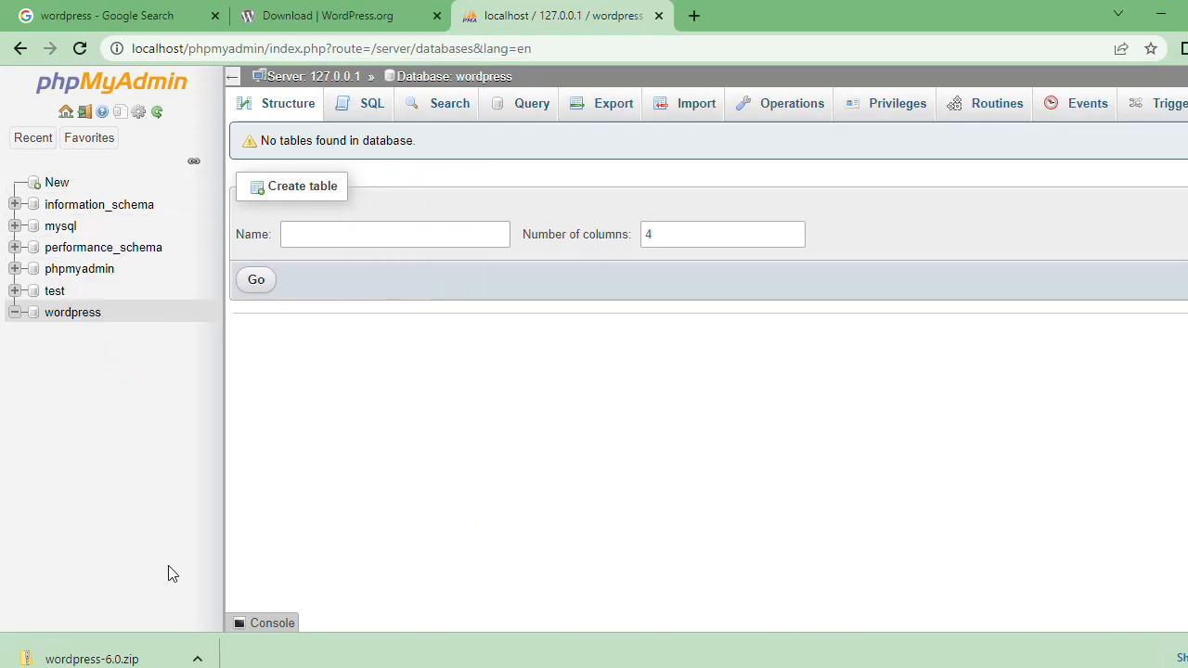
key(alt+Tab)
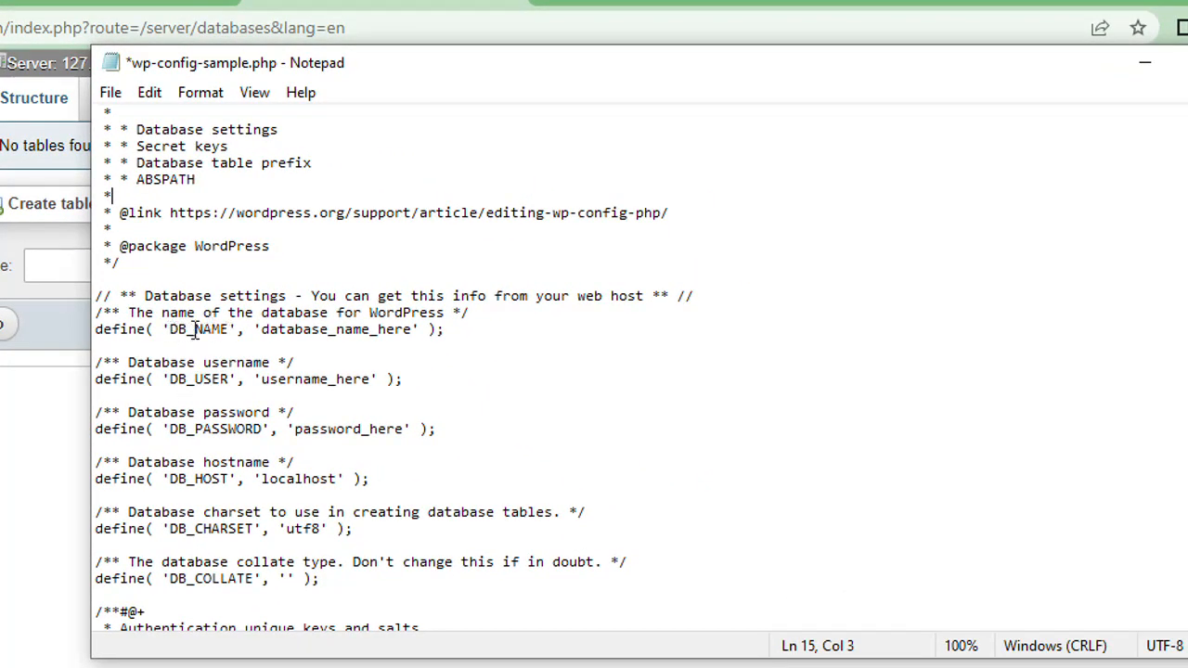
Step: Replace the DB_NAME placeholder in wp-config-sample.php with the database name wordpress
click(217, 330)
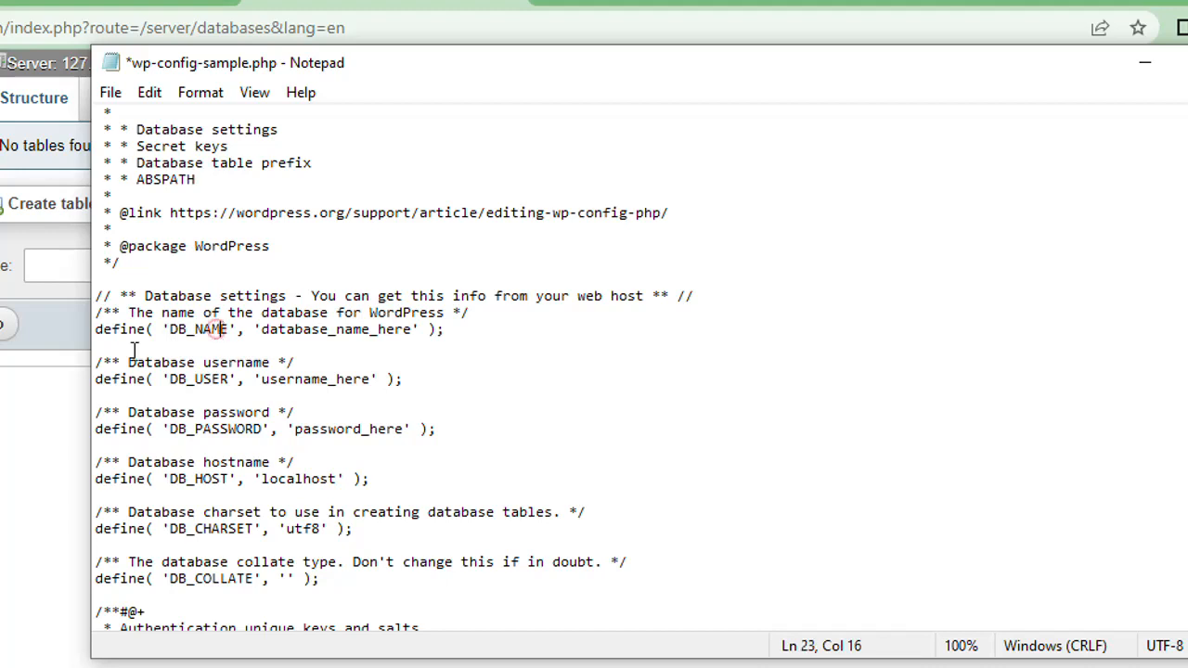
click(197, 329)
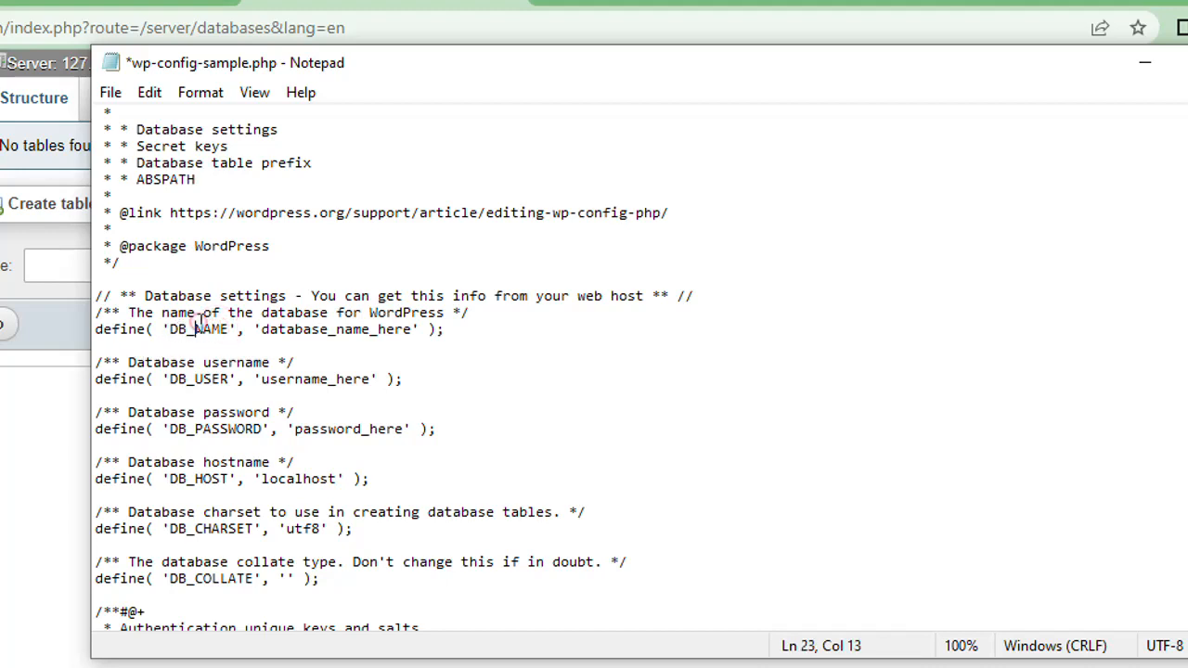
click(377, 330)
key(Right)
key(Right)
key(Right)
key(Right)
key(BackSpace)
key(BackSpace)
key(BackSpace)
key(BackSpace)
key(BackSpace)
key(BackSpace)
key(BackSpace)
key(BackSpace)
key(BackSpace)
key(BackSpace)
key(BackSpace)
key(BackSpace)
key(BackSpace)
key(BackSpace)
key(BackSpace)
key(BackSpace)
key(BackSpace)
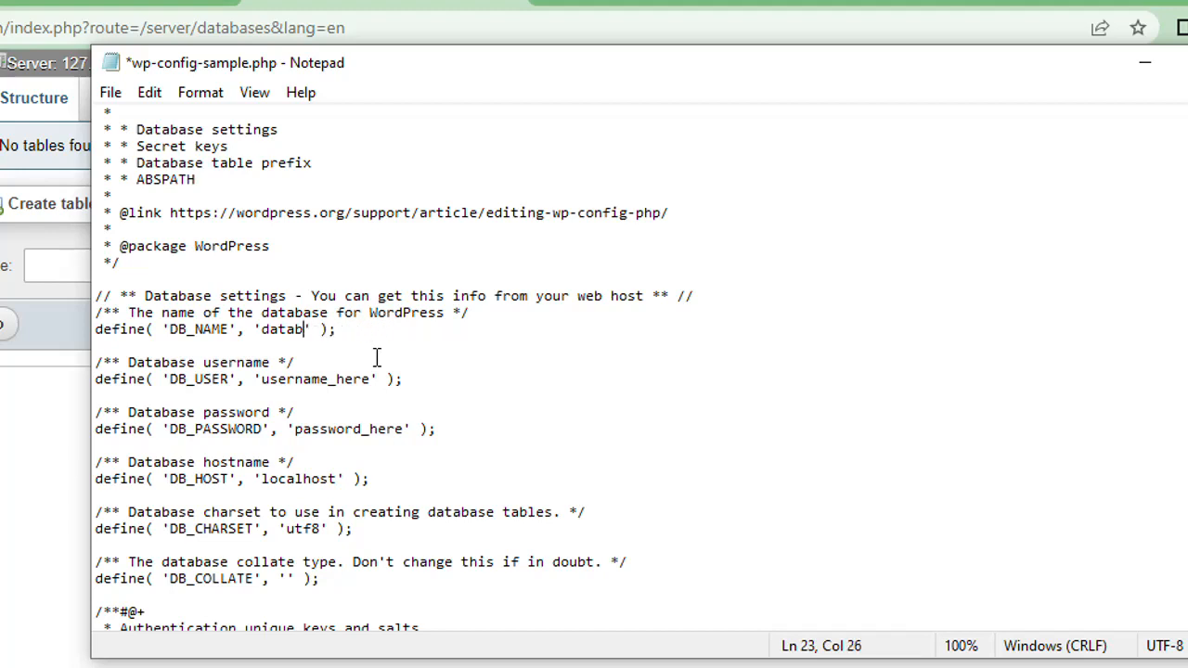
key(BackSpace)
text(wordpress)
Step: Replace the DB_USER placeholder with root
click(299, 342)
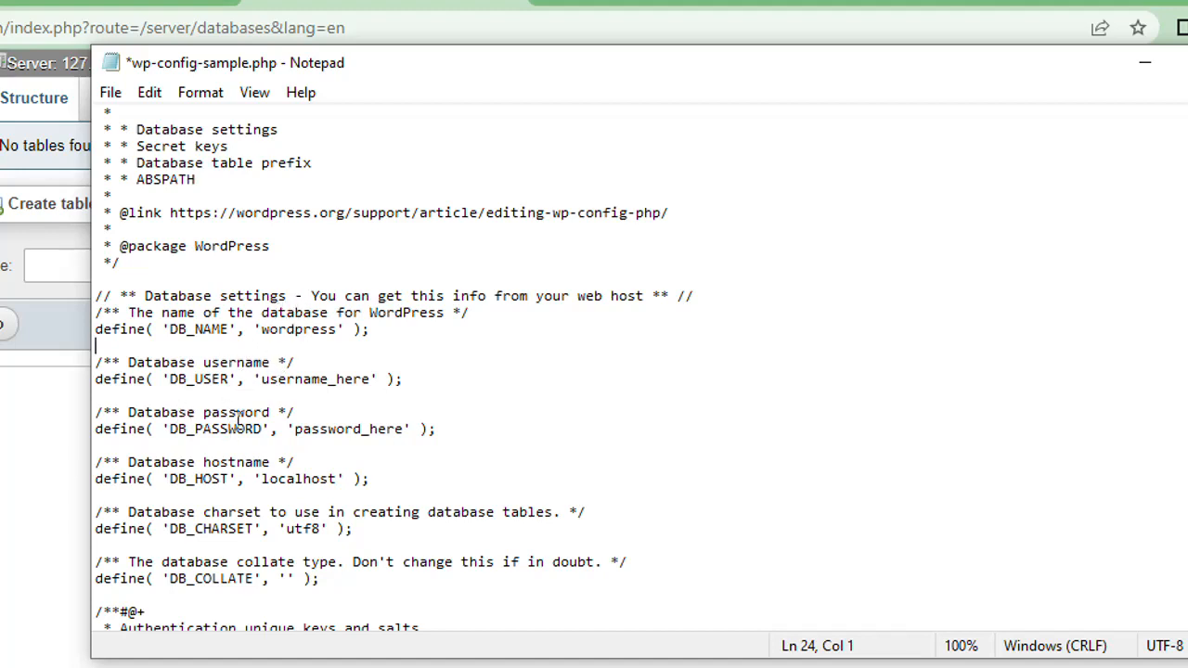
click(370, 378)
key(BackSpace)
key(BackSpace)
key(BackSpace)
key(BackSpace)
key(BackSpace)
key(BackSpace)
key(BackSpace)
key(BackSpace)
key(BackSpace)
key(BackSpace)
key(BackSpace)
key(BackSpace)
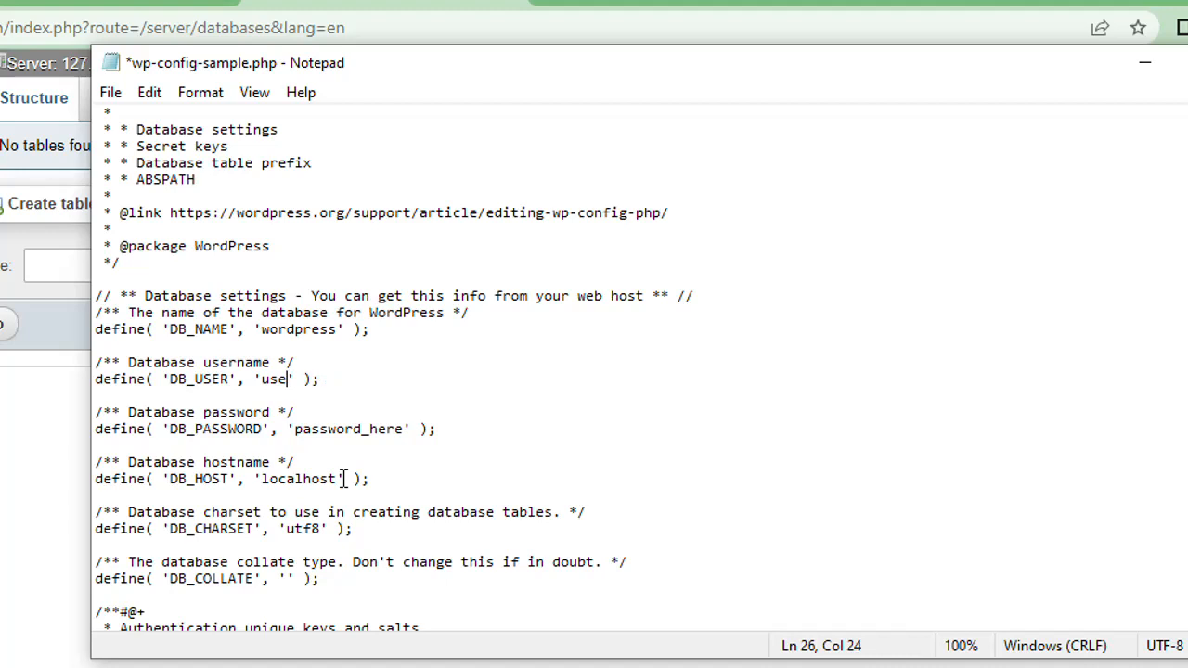
key(BackSpace)
text(root)
Step: Check the DB_NAME entry against the database in phpMyAdmin, and return to the DB_NAME and DB_USER lines in Notepad
click(311, 329)
click(45, 399)
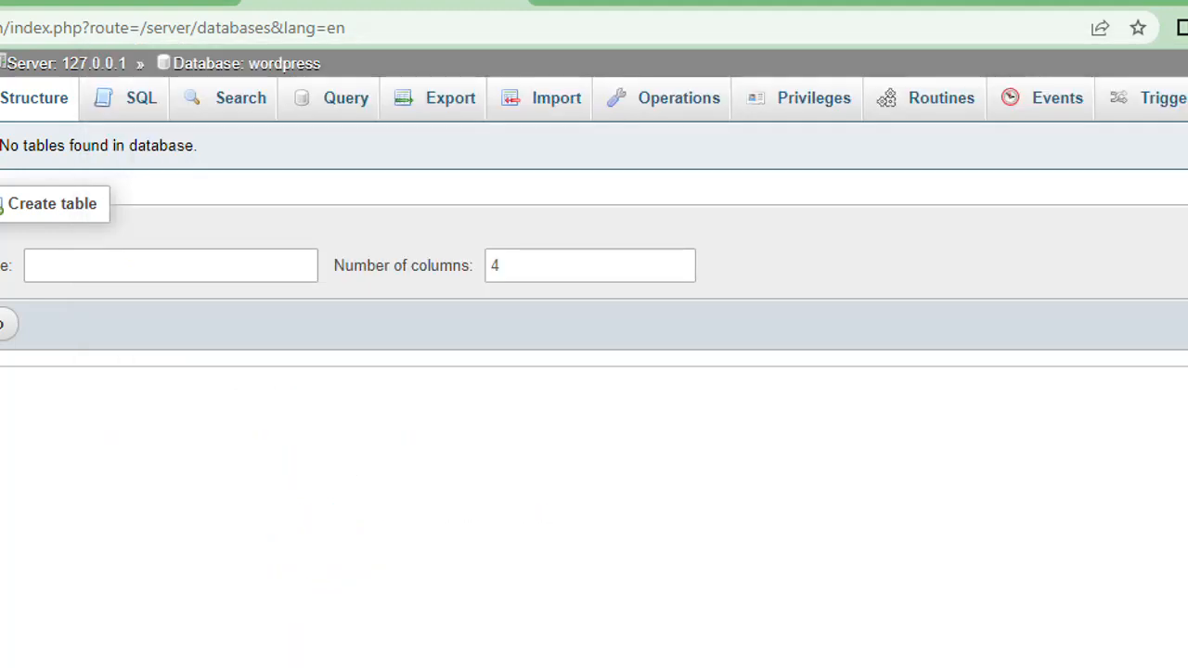
key(alt+Tab)
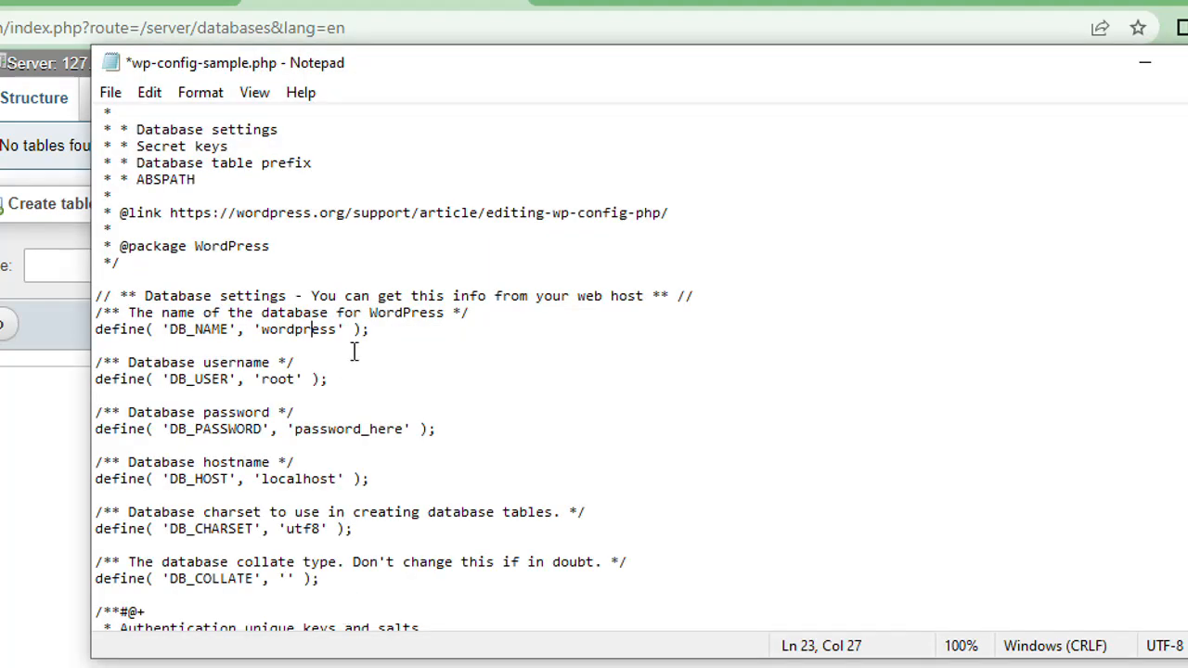
click(297, 330)
click(273, 379)
Step: Delete the placeholder in the DB_PASSWORD line so that only empty quotes remain
click(385, 429)
click(387, 458)
click(388, 429)
key(Right)
key(Right)
key(BackSpace)
key(BackSpace)
key(BackSpace)
key(BackSpace)
key(BackSpace)
key(BackSpace)
key(BackSpace)
key(BackSpace)
key(BackSpace)
key(BackSpace)
key(BackSpace)
key(BackSpace)
key(BackSpace)
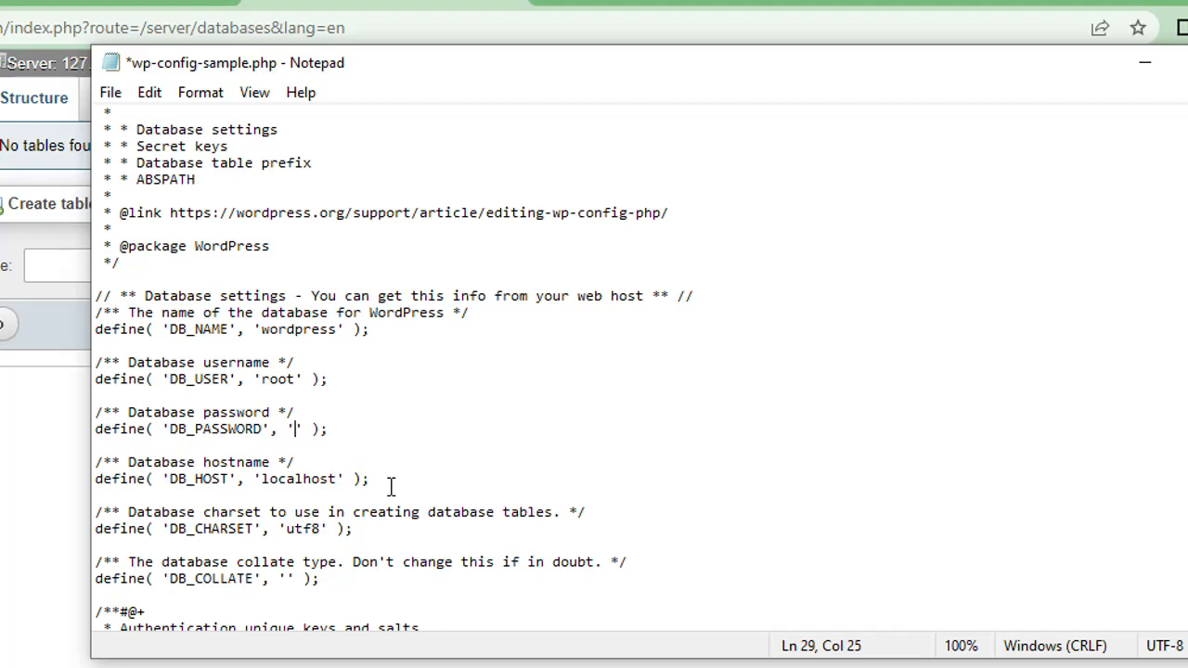
click(292, 430)
Step: Save the edited configuration as wp-config.php in the xampp\htdocs\wordpress folder and minimize Notepad
click(110, 93)
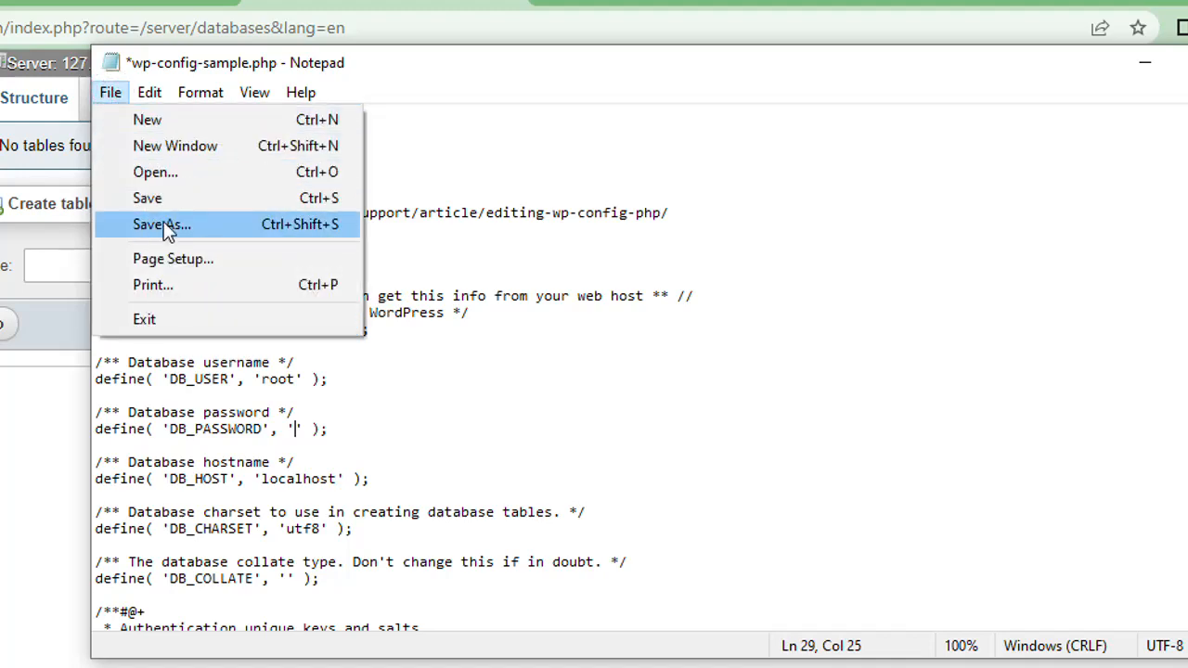
click(163, 228)
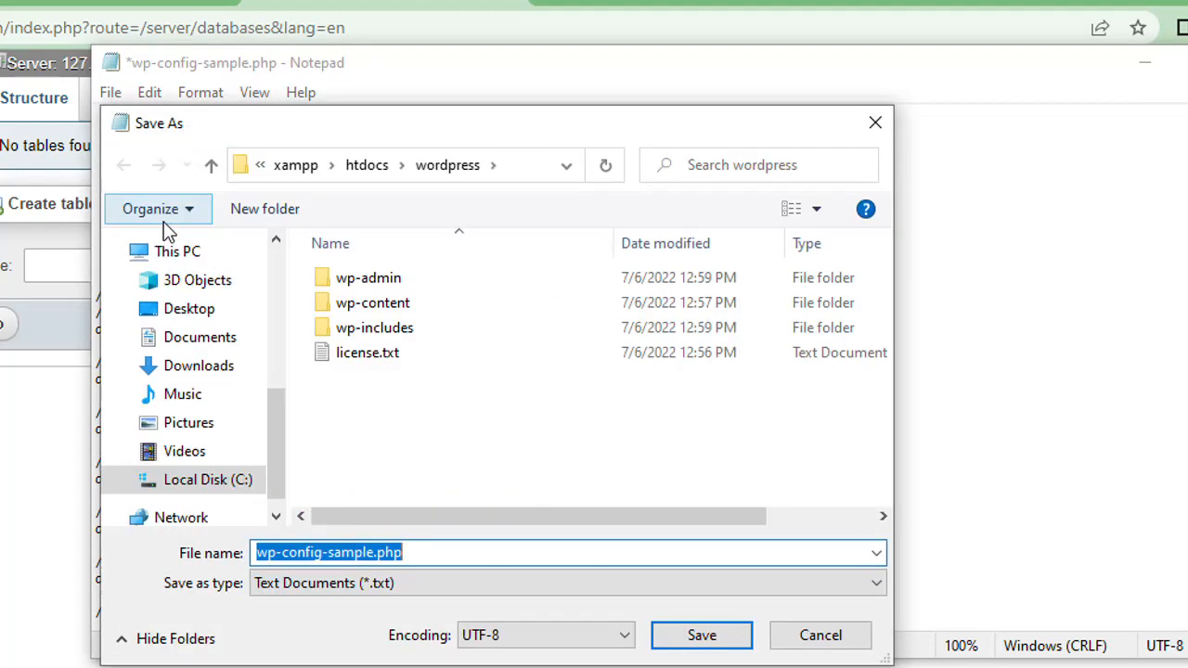
click(446, 546)
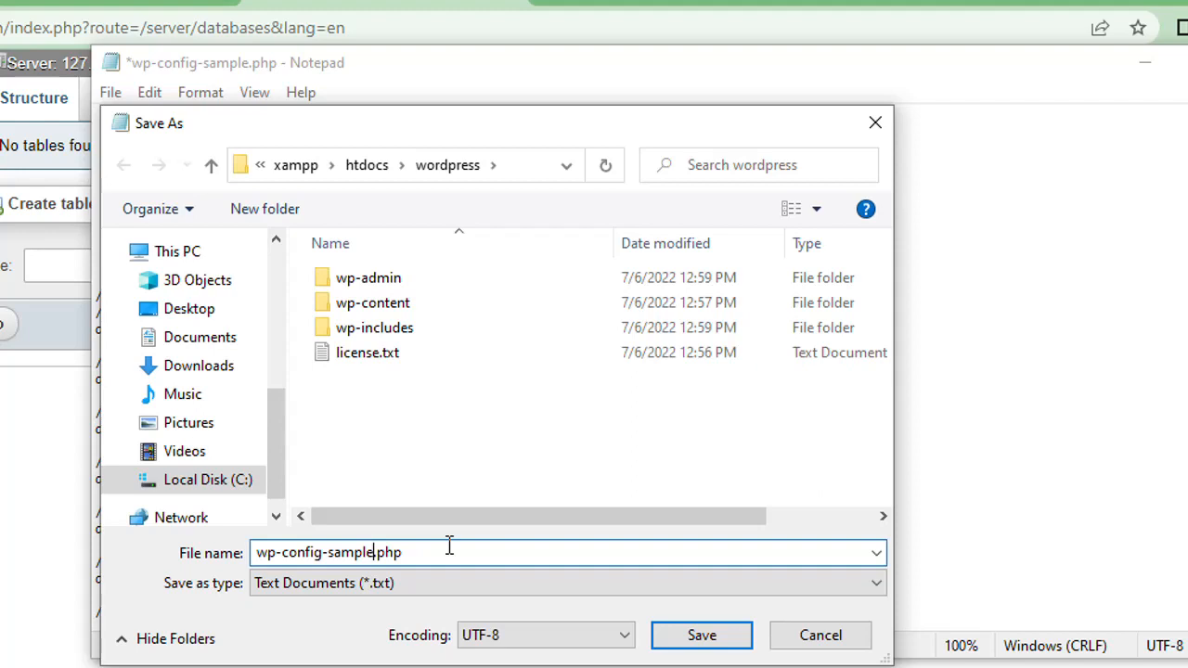
key(BackSpace)
key(BackSpace)
key(BackSpace)
key(BackSpace)
key(BackSpace)
key(BackSpace)
key(BackSpace)
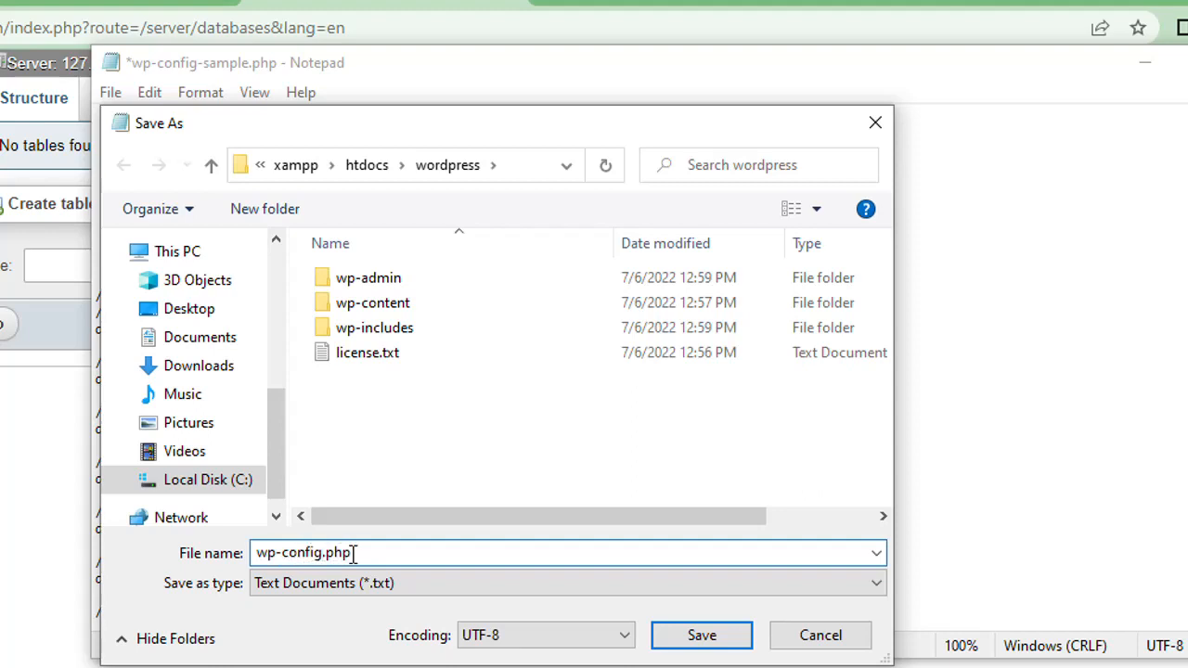
click(697, 637)
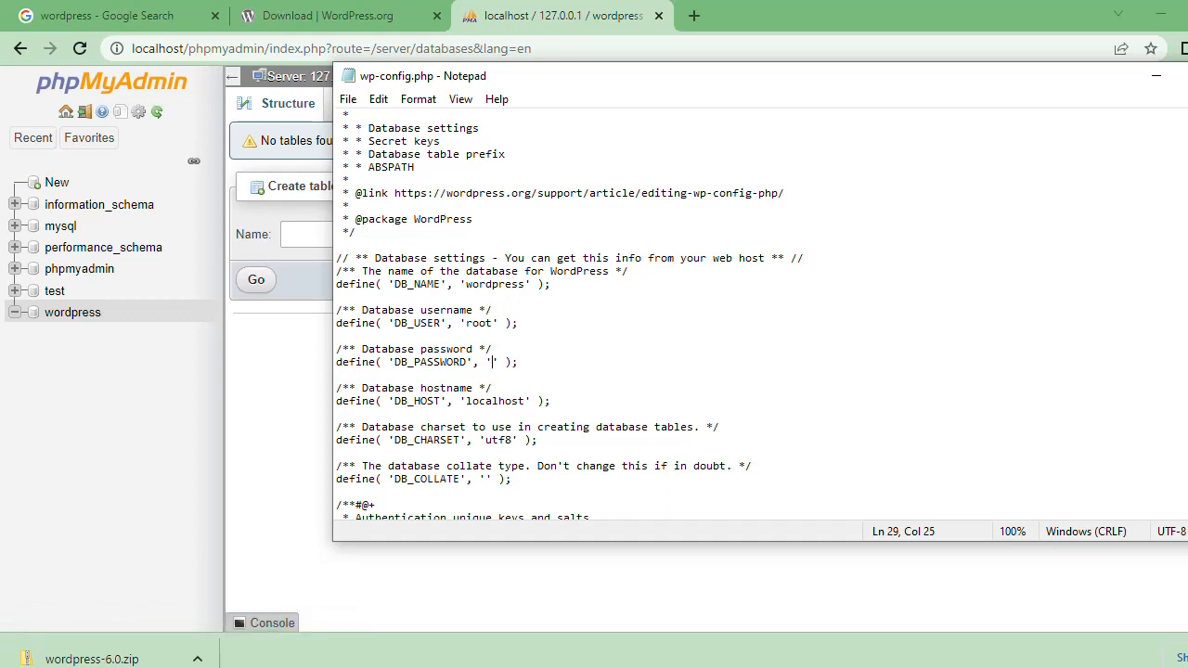
click(1157, 80)
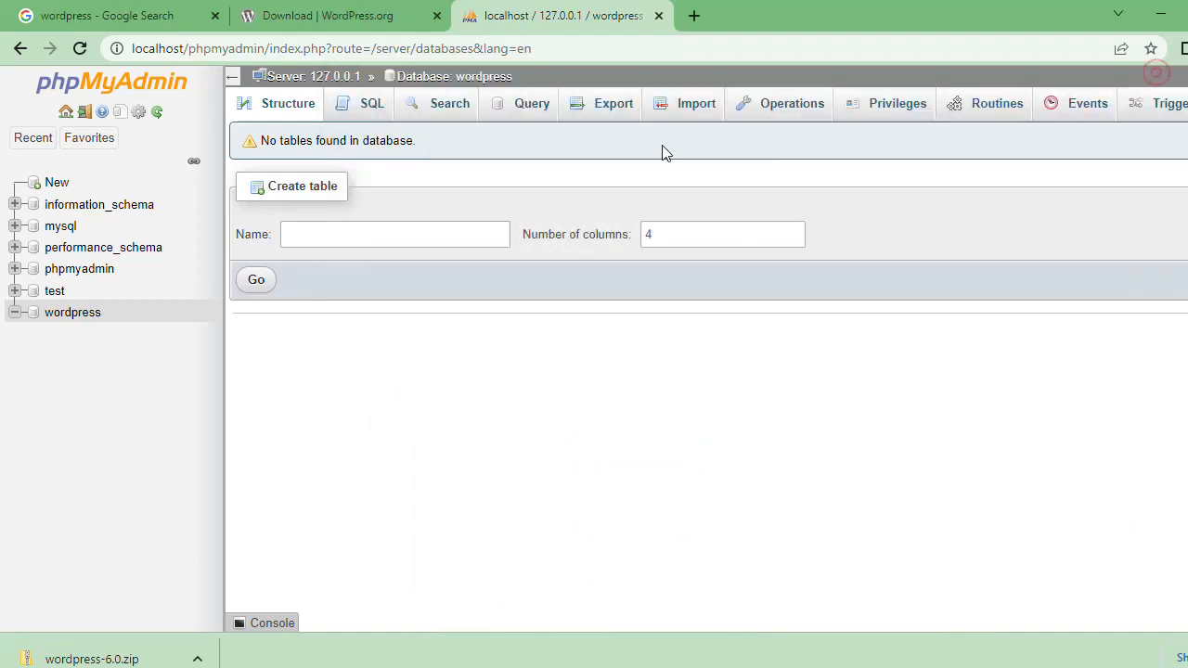
Step: Open the XAMPP start page at localhost in a new browser tab
click(355, 20)
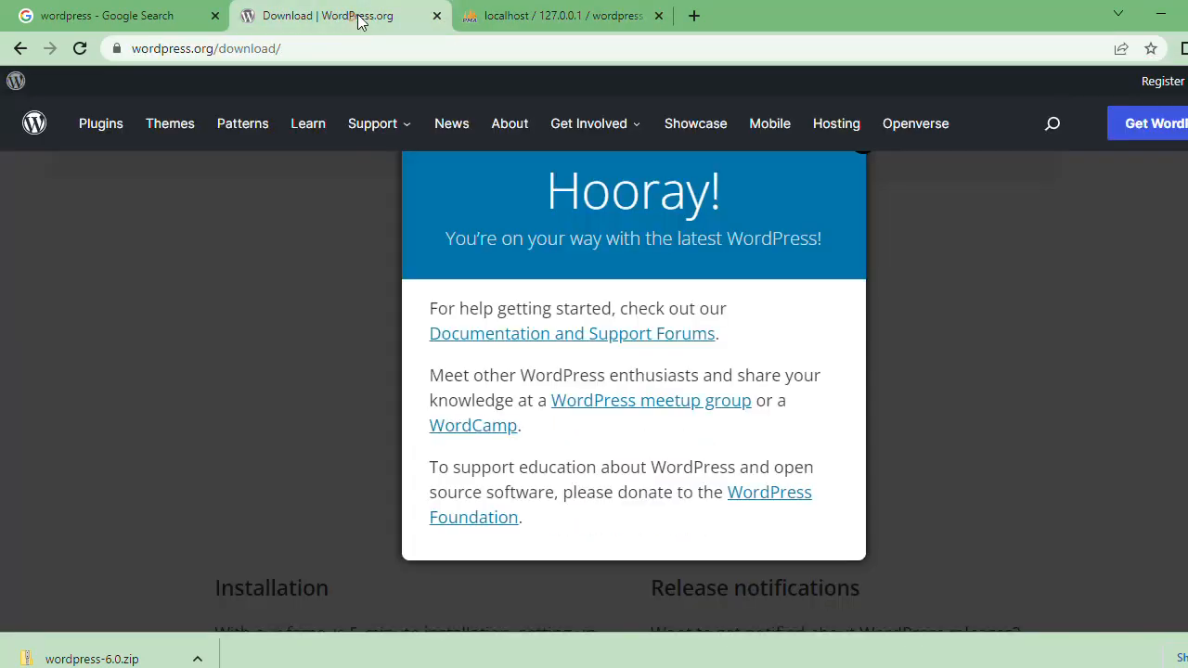
click(538, 18)
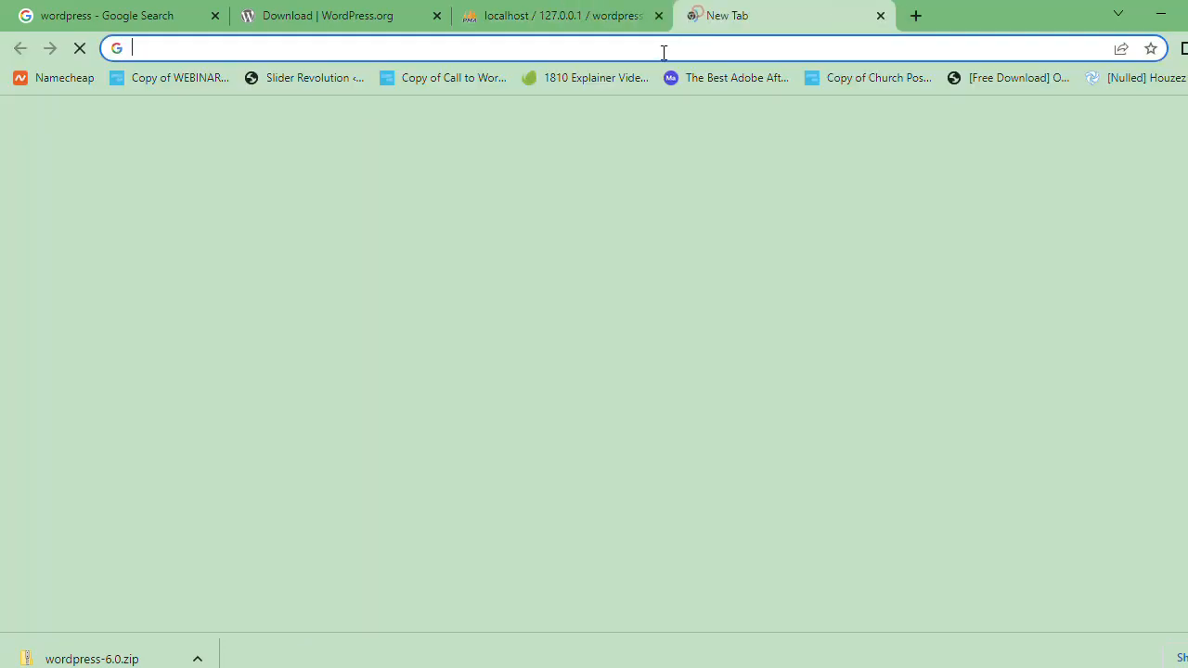
click(692, 15)
text(lo)
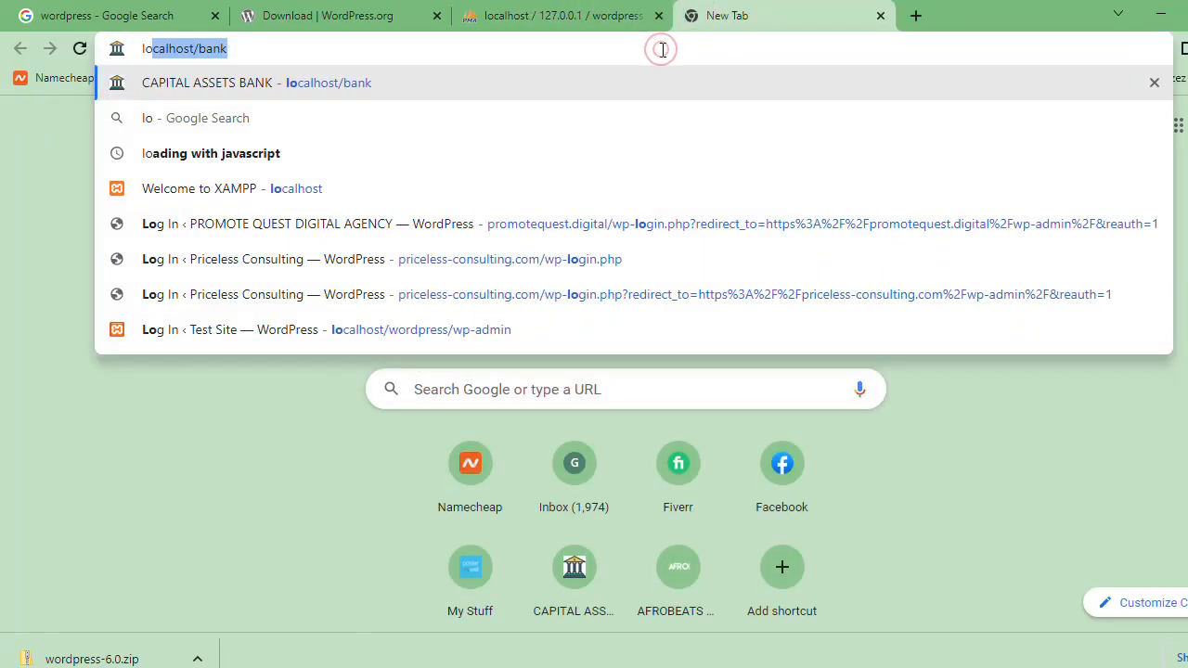
text(c)
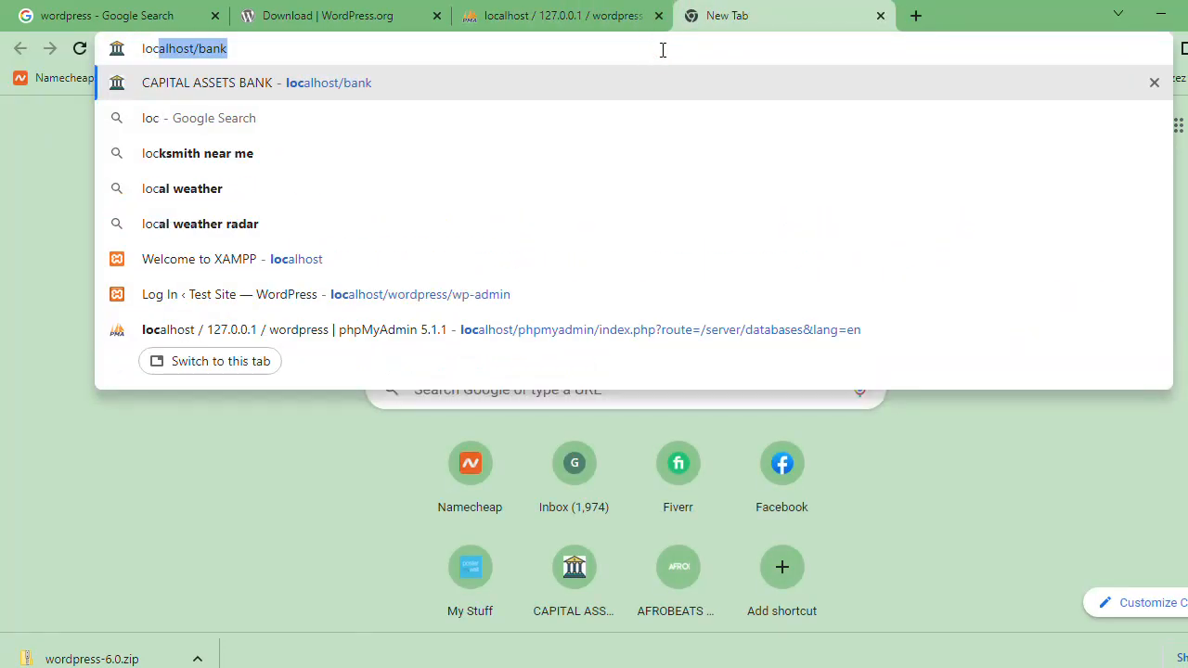
key(Right)
key(BackSpace)
key(BackSpace)
key(BackSpace)
key(BackSpace)
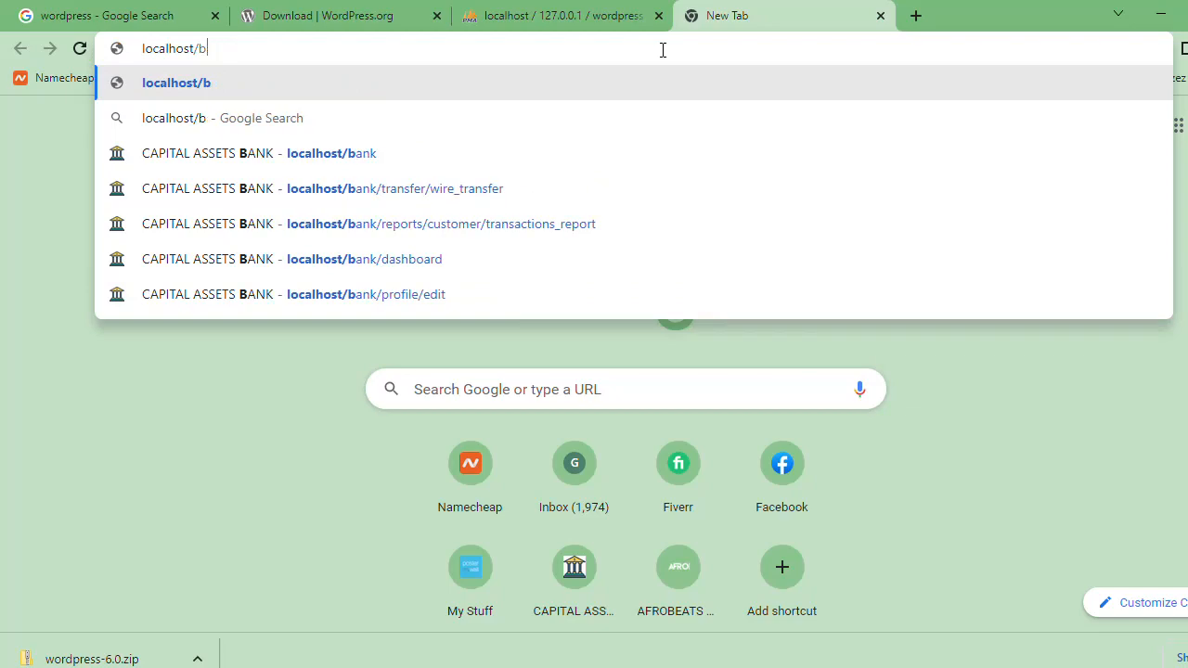
key(Return)
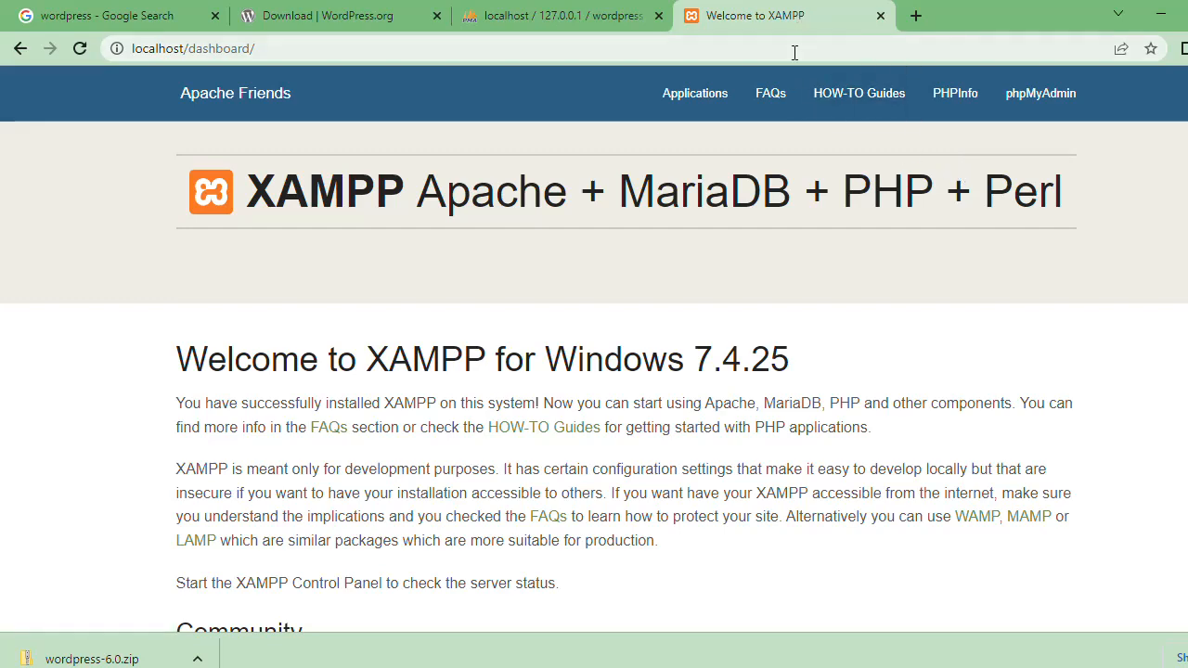
Step: Change the address in the XAMPP tab to localhost/wordpress without loading it
click(761, 46)
click(761, 47)
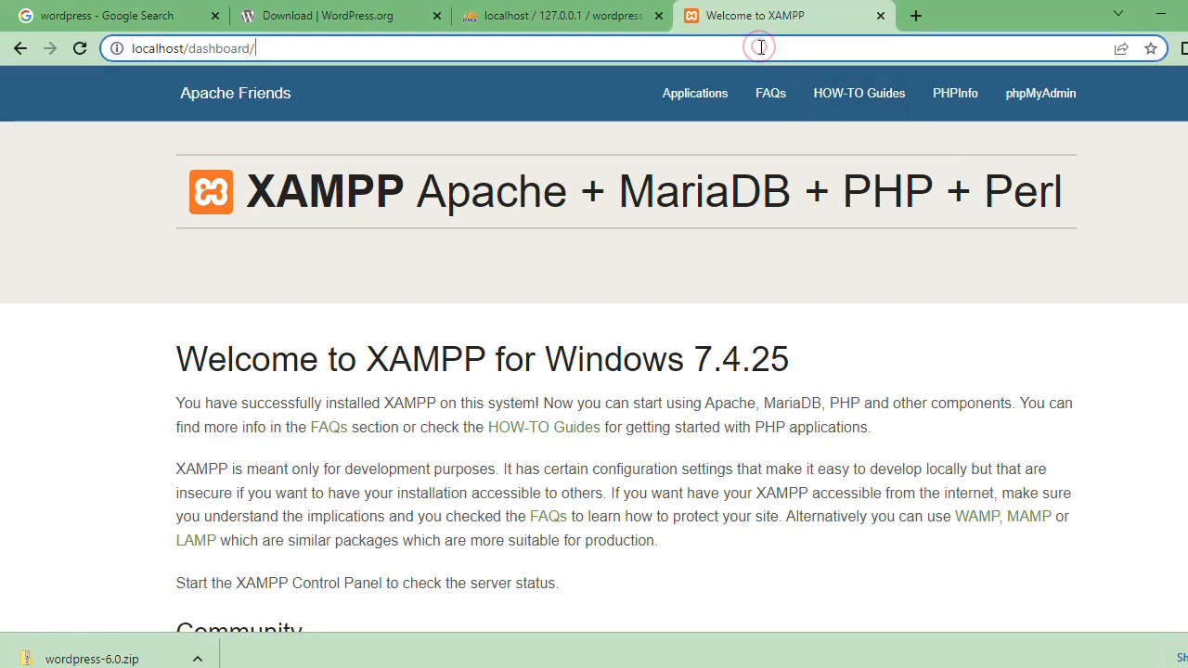
key(BackSpace)
key(BackSpace)
key(BackSpace)
key(BackSpace)
key(BackSpace)
key(BackSpace)
key(BackSpace)
key(BackSpace)
key(BackSpace)
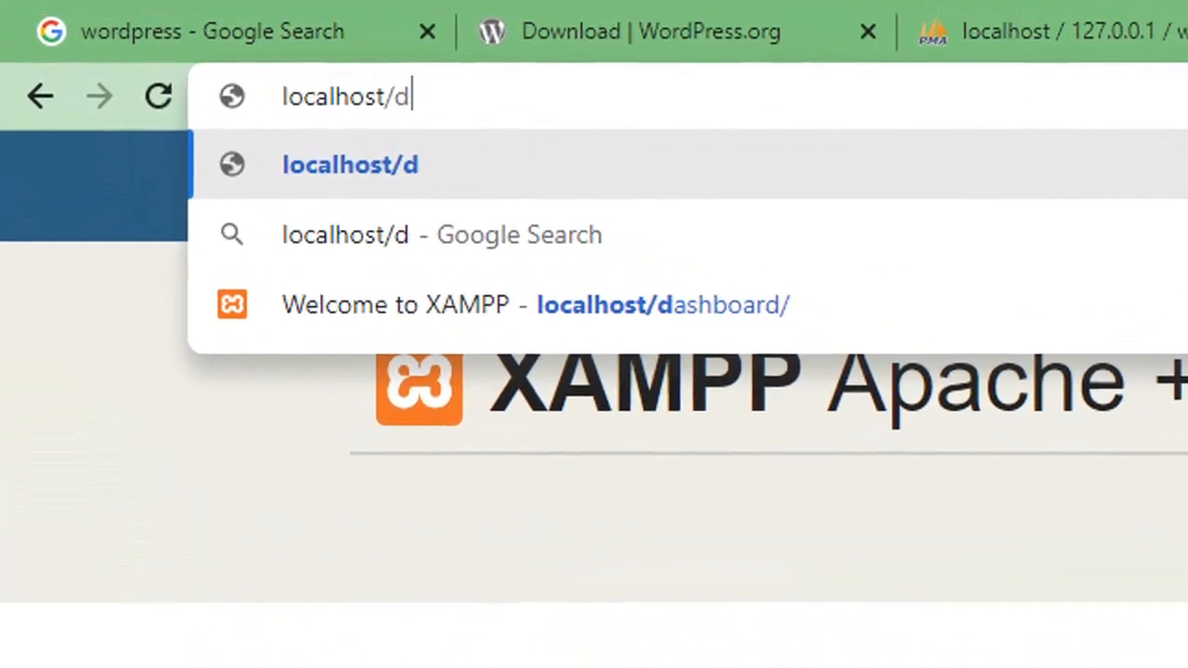
key(BackSpace)
text(wor)
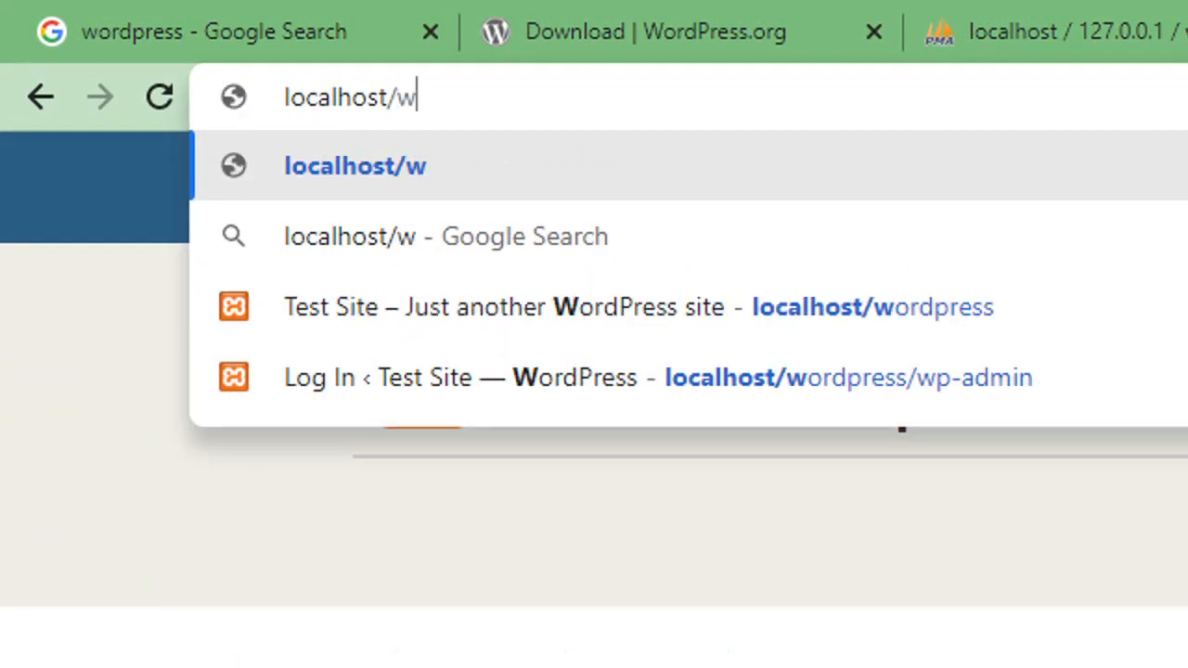
text(dpress)
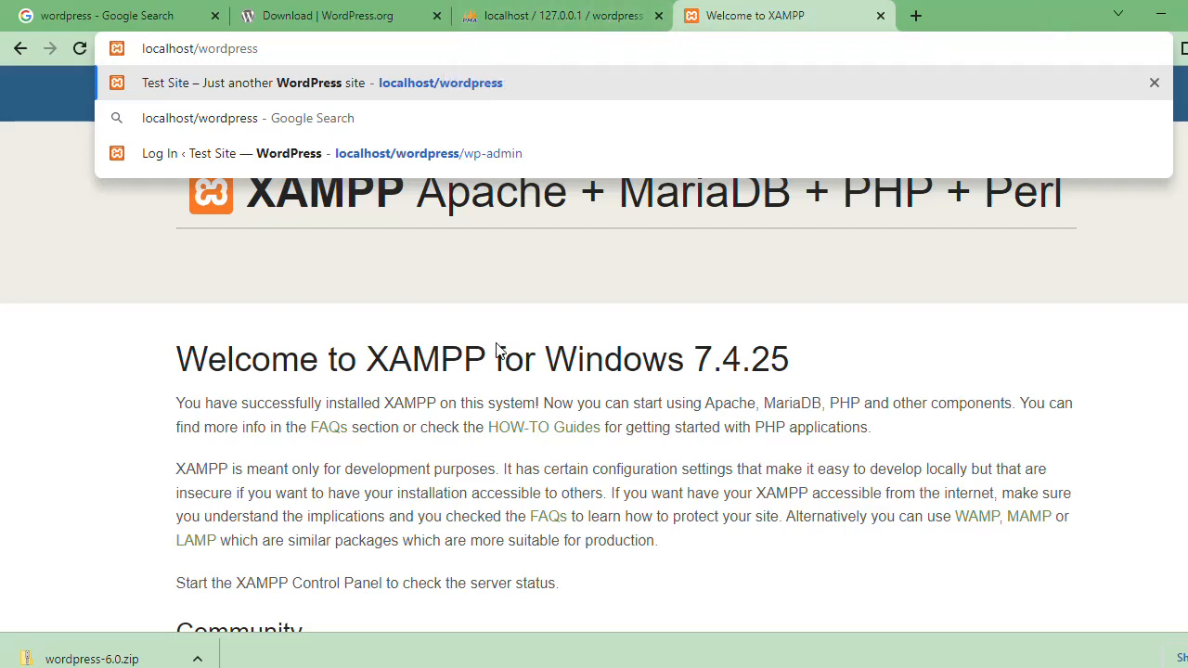
Step: Switch to File Explorer and go back from the wordpress folder through htdocs to the xampp folder
mouse_move(26, 657)
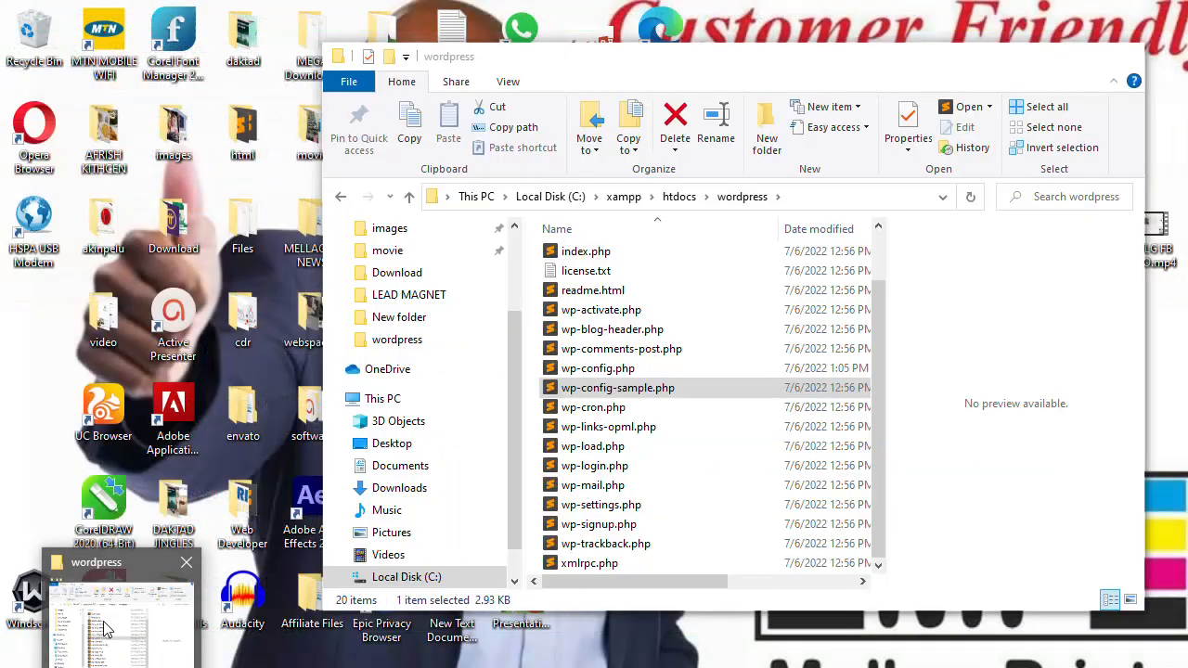
click(103, 620)
click(340, 195)
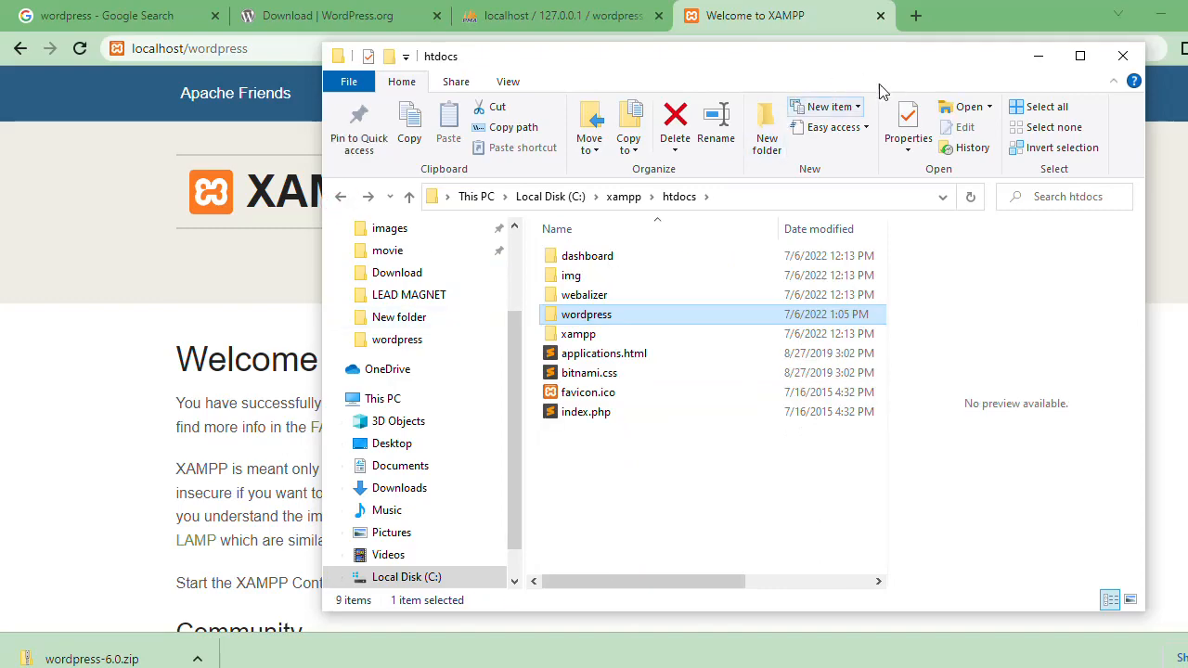
click(287, 116)
mouse_move(118, 666)
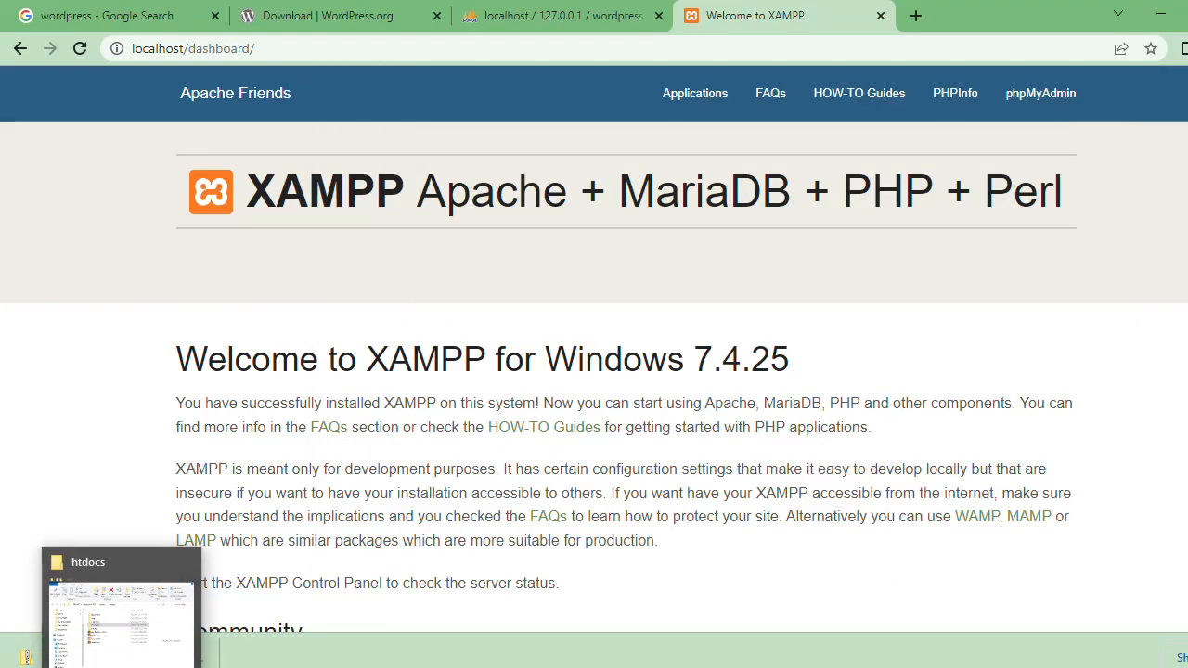
click(139, 591)
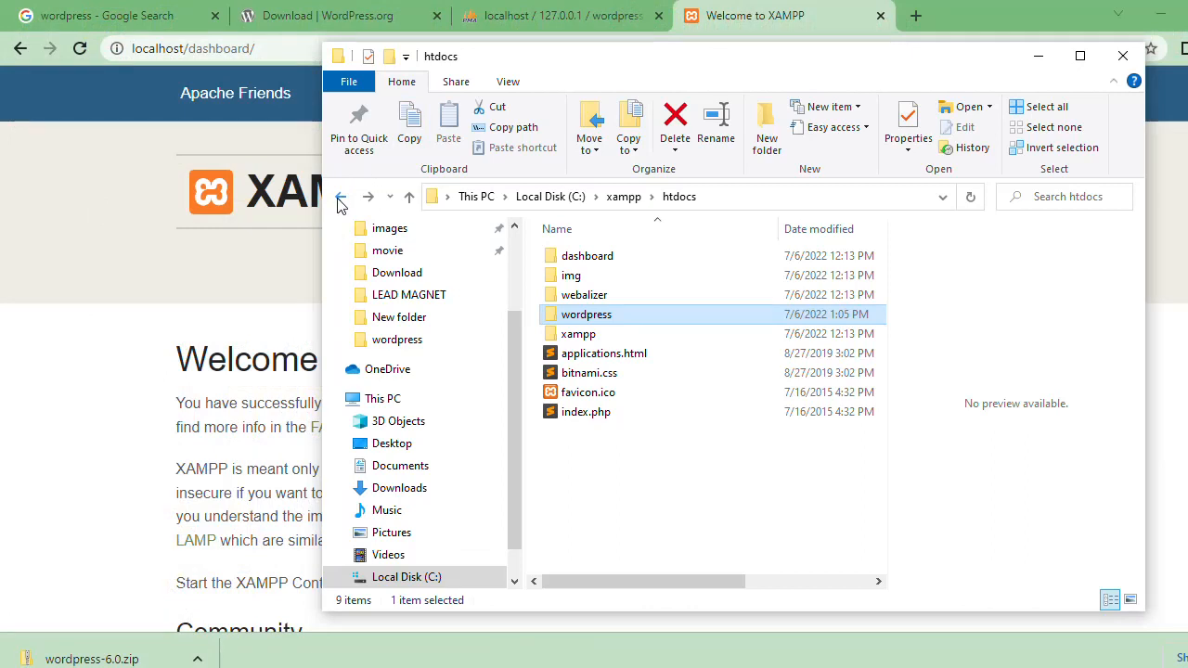
click(339, 196)
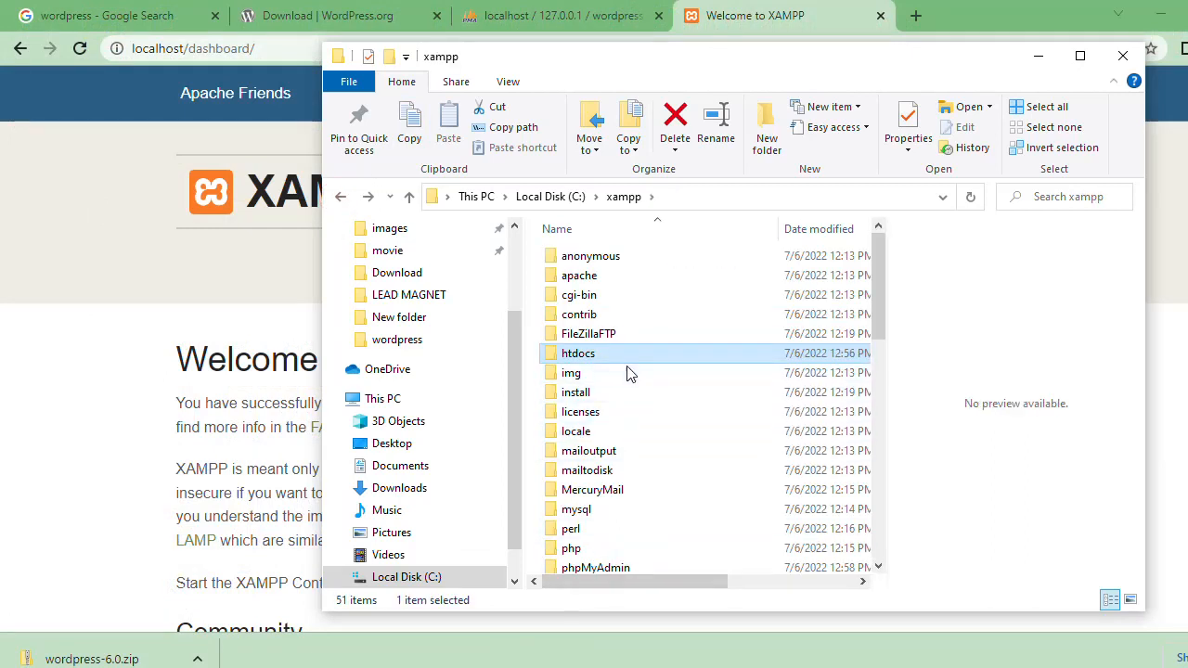
Step: Browse from Local Disk (C:) through xampp to htdocs to check the wordpress folder's location, and minimize File Explorer
click(341, 196)
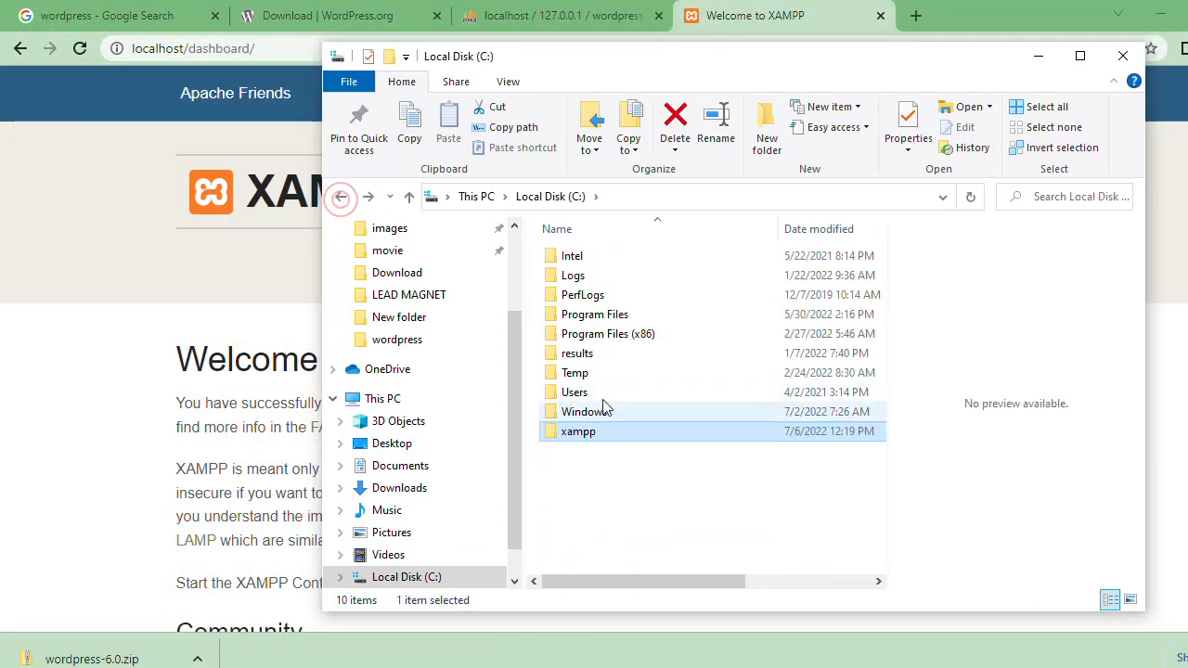
double_click(603, 435)
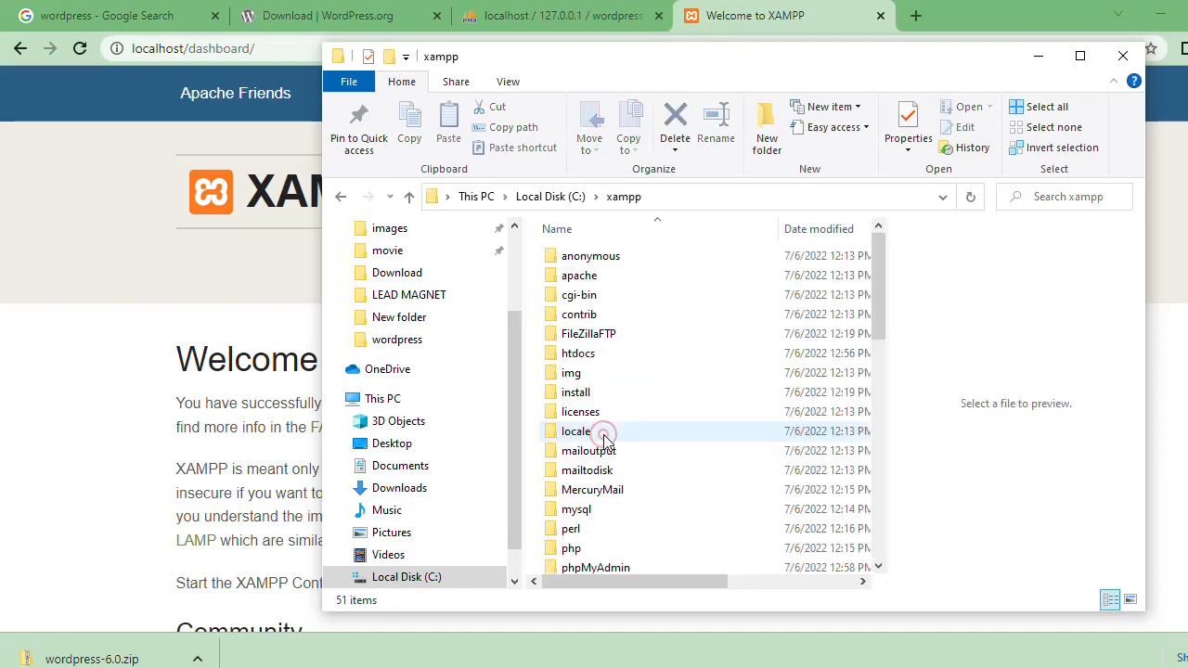
double_click(601, 353)
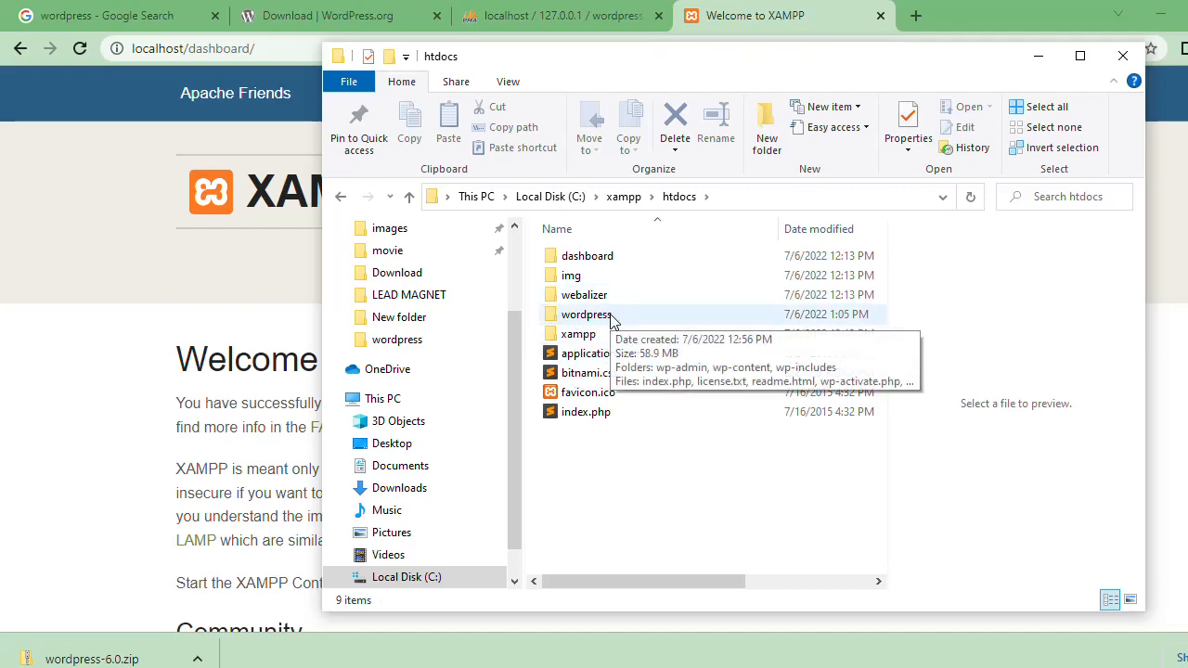
click(1038, 56)
Step: Load localhost/wordpress in the XAMPP browser tab to open the WordPress installation page
click(681, 43)
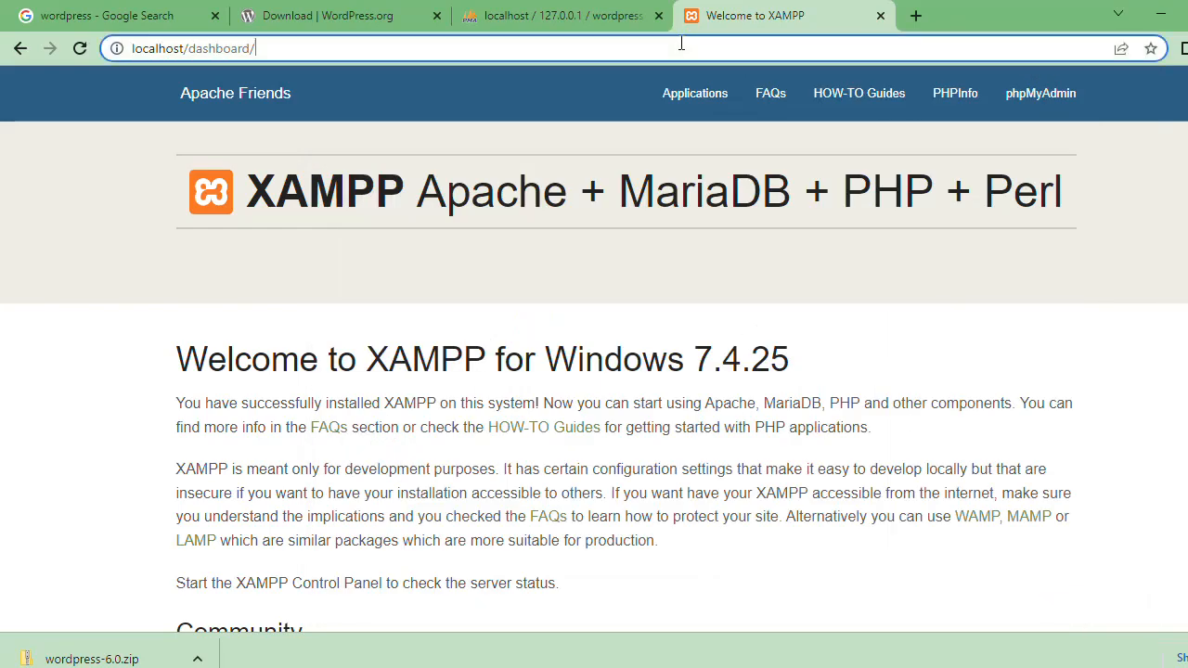
key(BackSpace)
key(BackSpace)
key(BackSpace)
key(BackSpace)
key(BackSpace)
key(BackSpace)
key(BackSpace)
key(BackSpace)
key(BackSpace)
key(BackSpace)
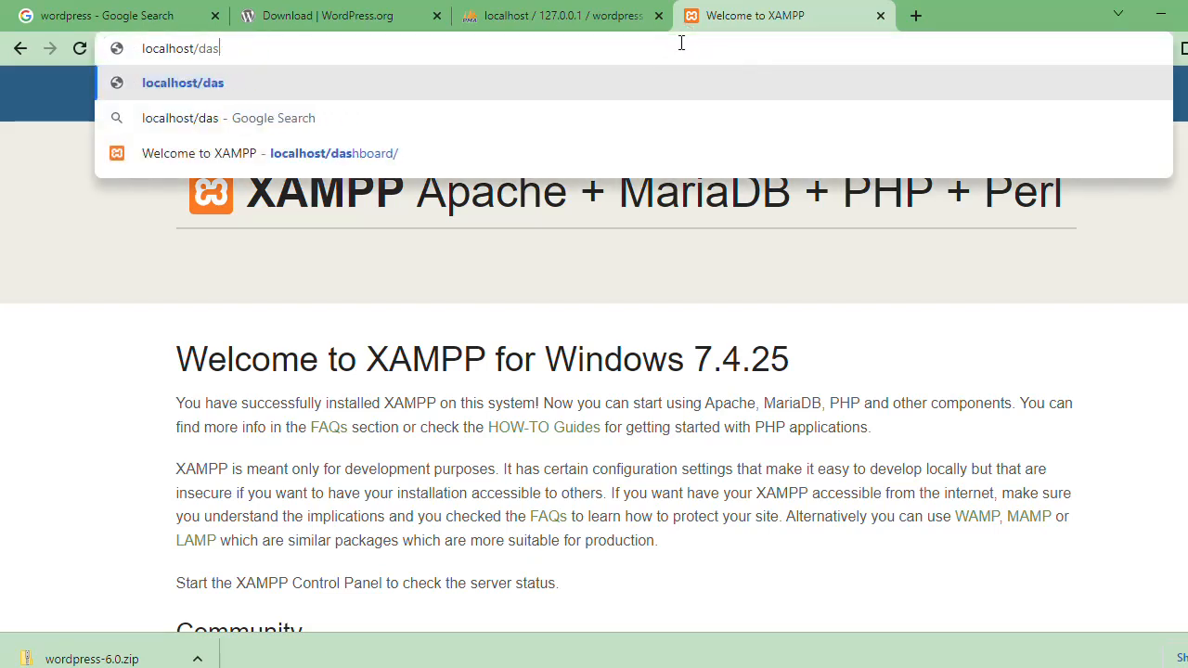
text(wo)
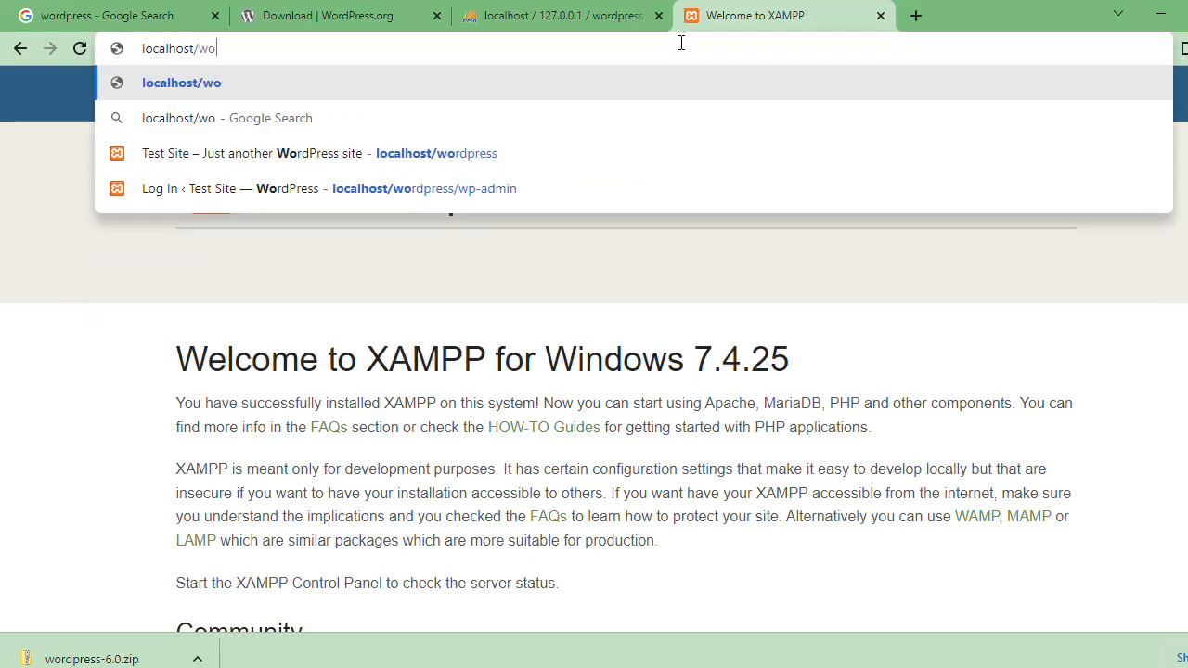
text(rd)
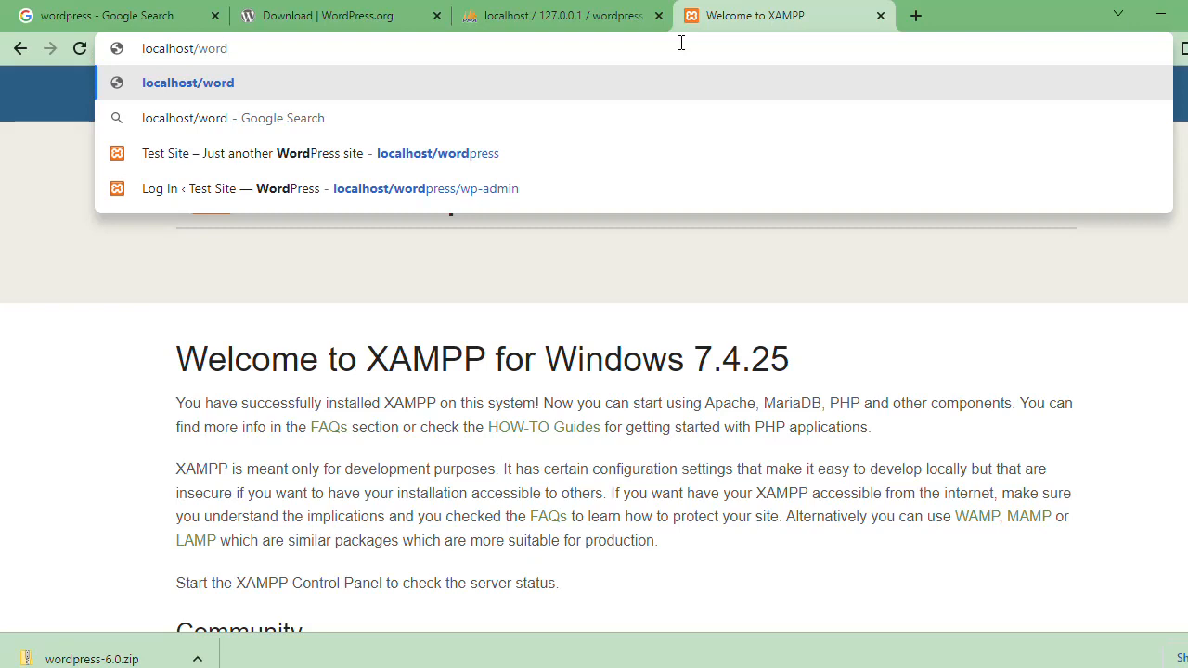
text(press)
key(Return)
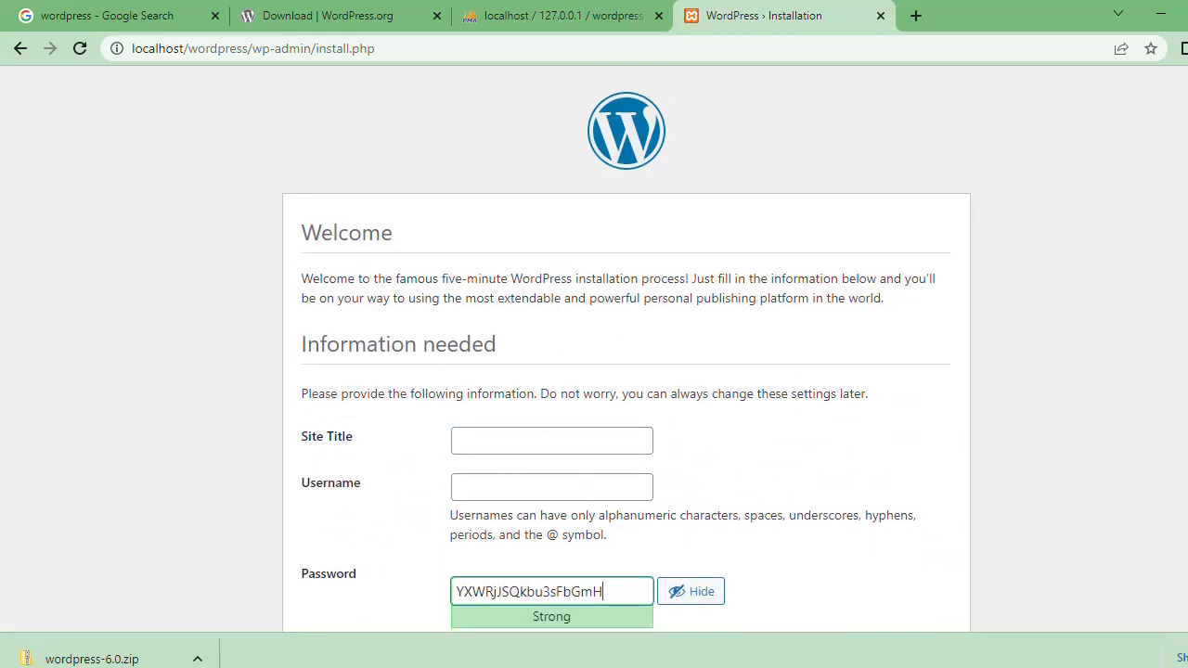
Step: Set the site title to Local Website and the username to Admin in the WordPress installation form
scroll(626, 347, down, 1)
click(1158, 332)
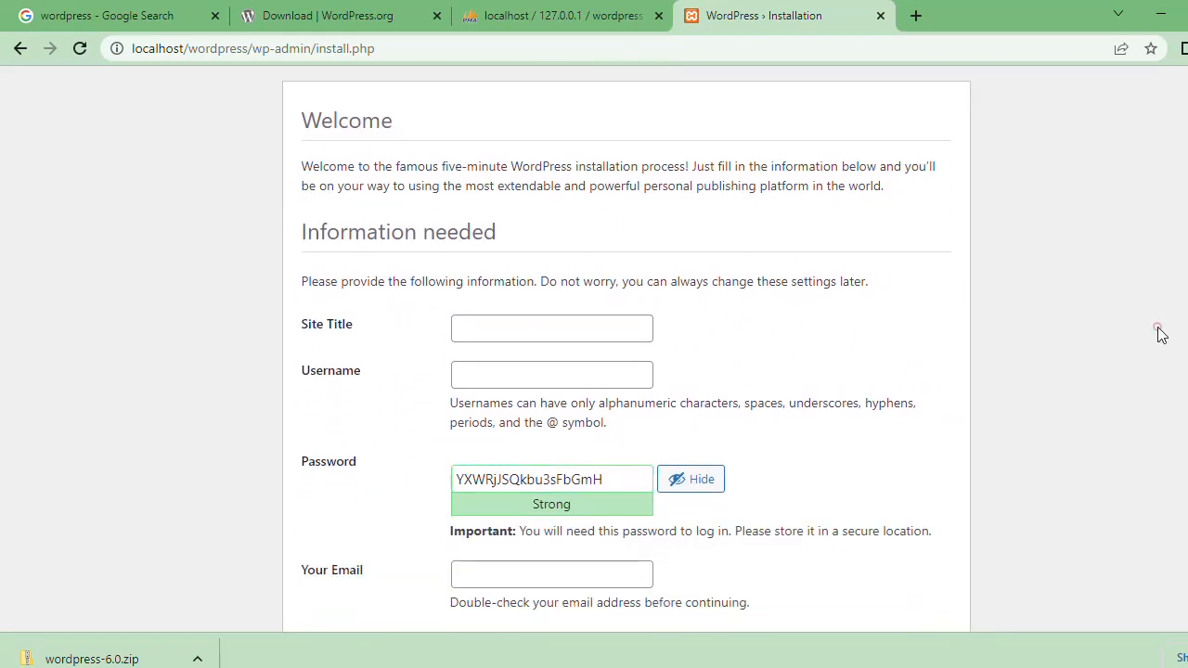
scroll(626, 349, down, 1)
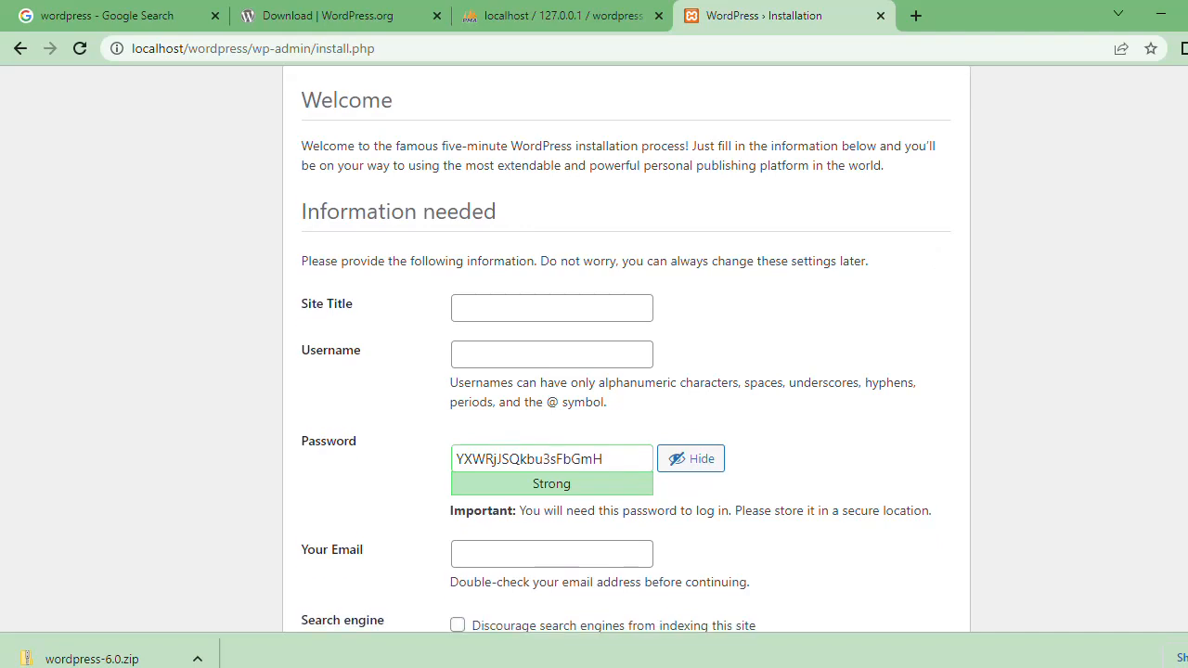
click(530, 298)
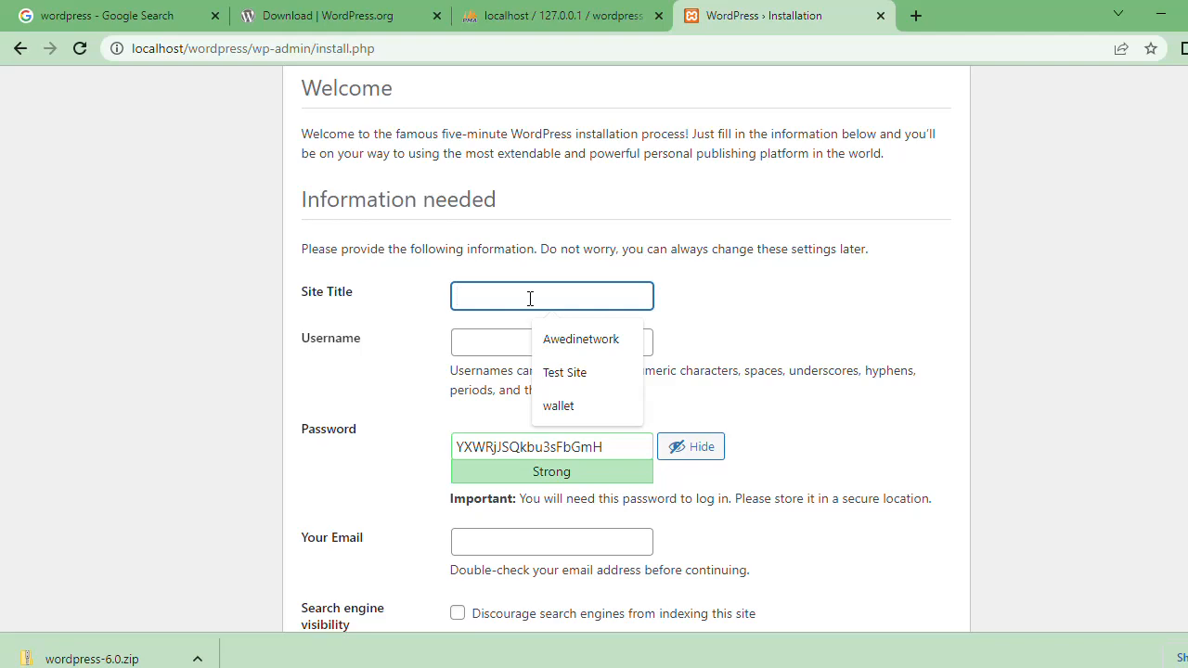
text(Web)
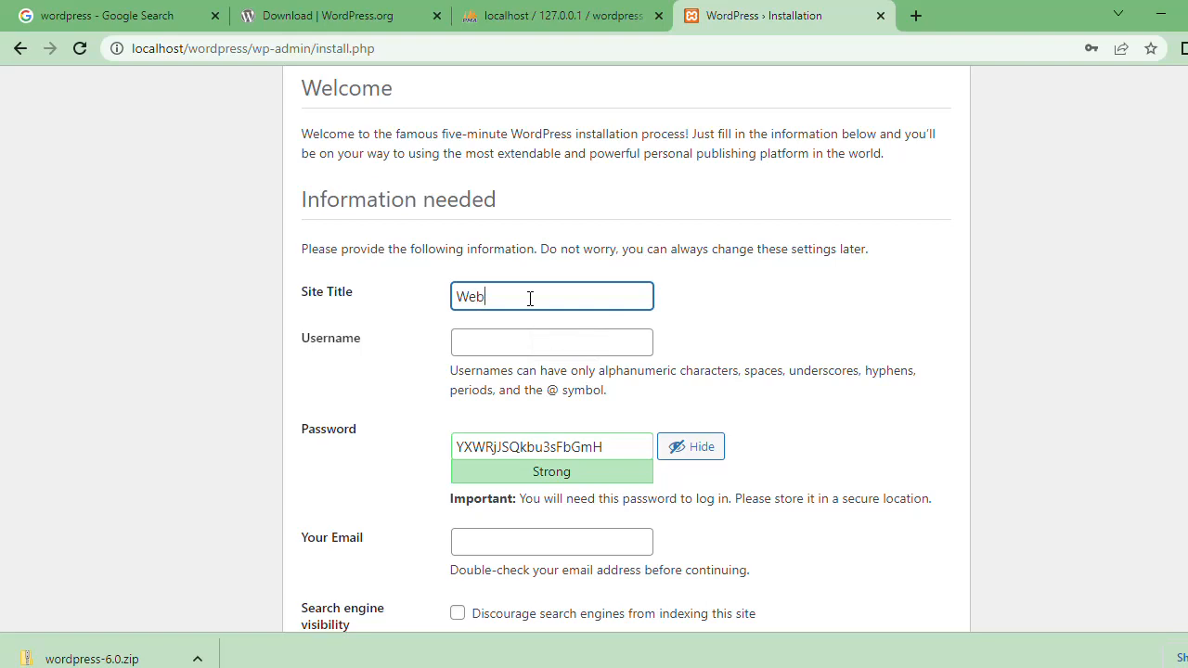
key(BackSpace)
key(BackSpace)
text(Local Web)
click(537, 334)
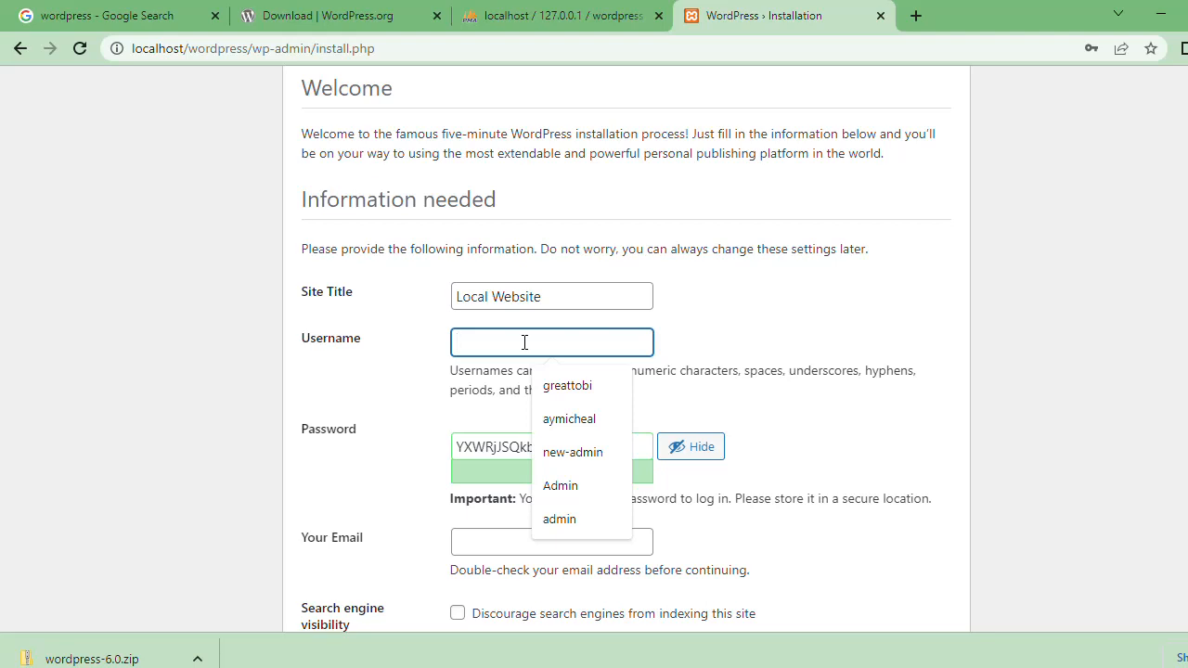
click(573, 487)
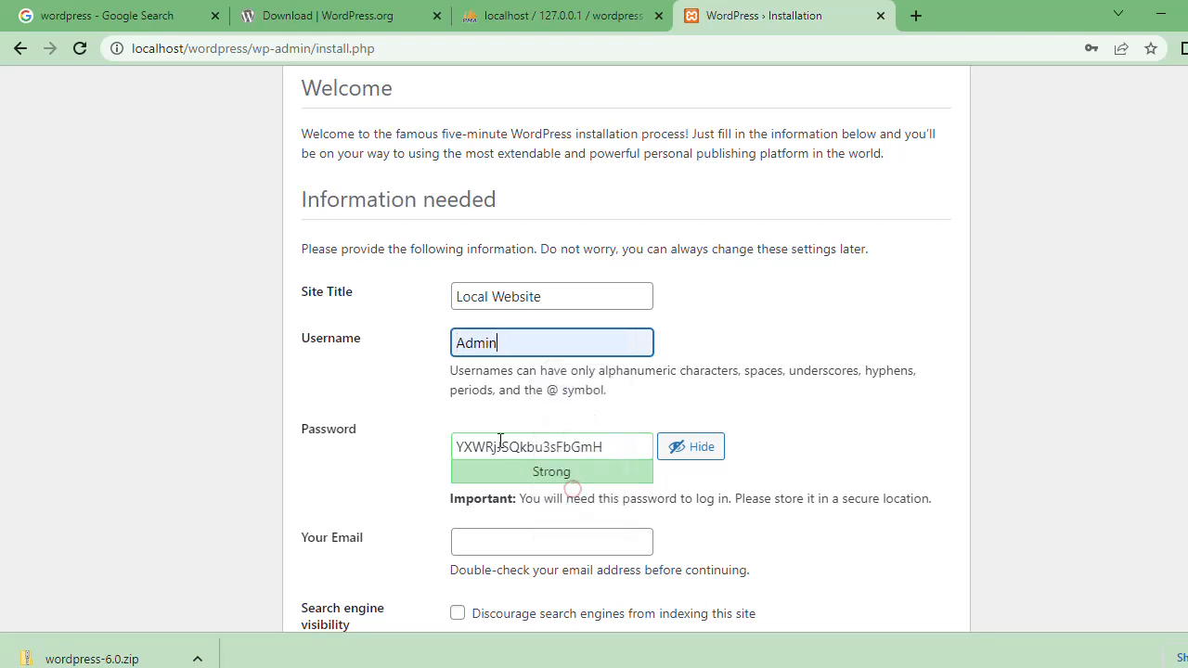
Step: Hide the password characters and replace the generated password with a custom strong account password
click(684, 457)
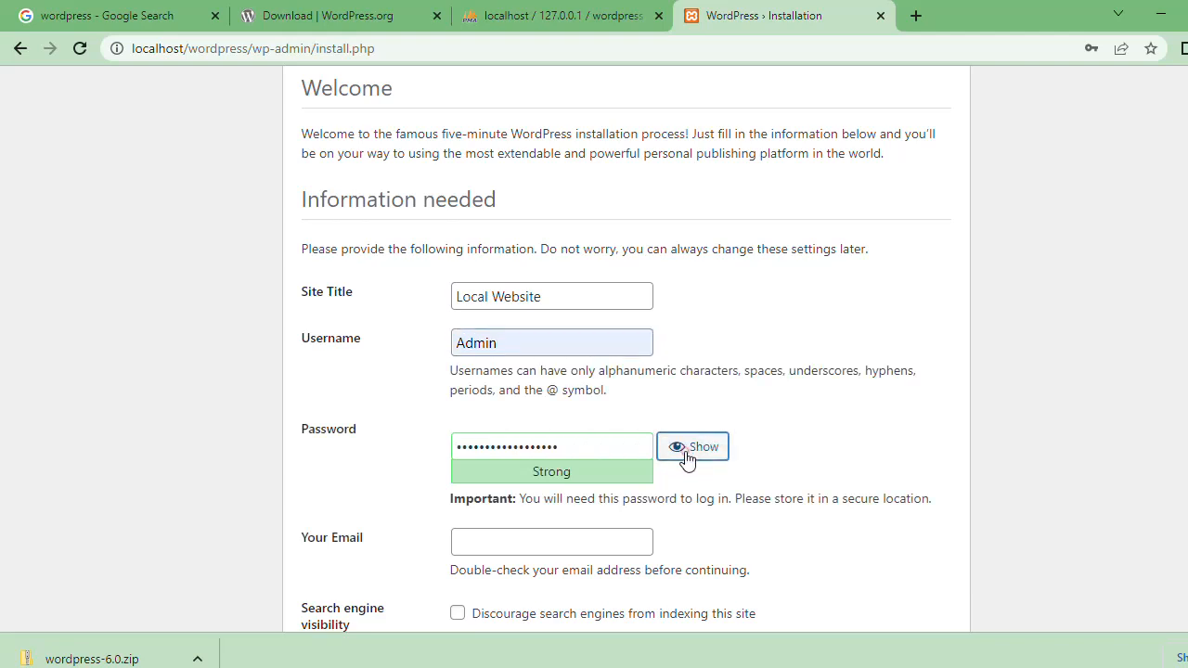
click(686, 458)
click(687, 459)
drag(607, 442, 424, 451)
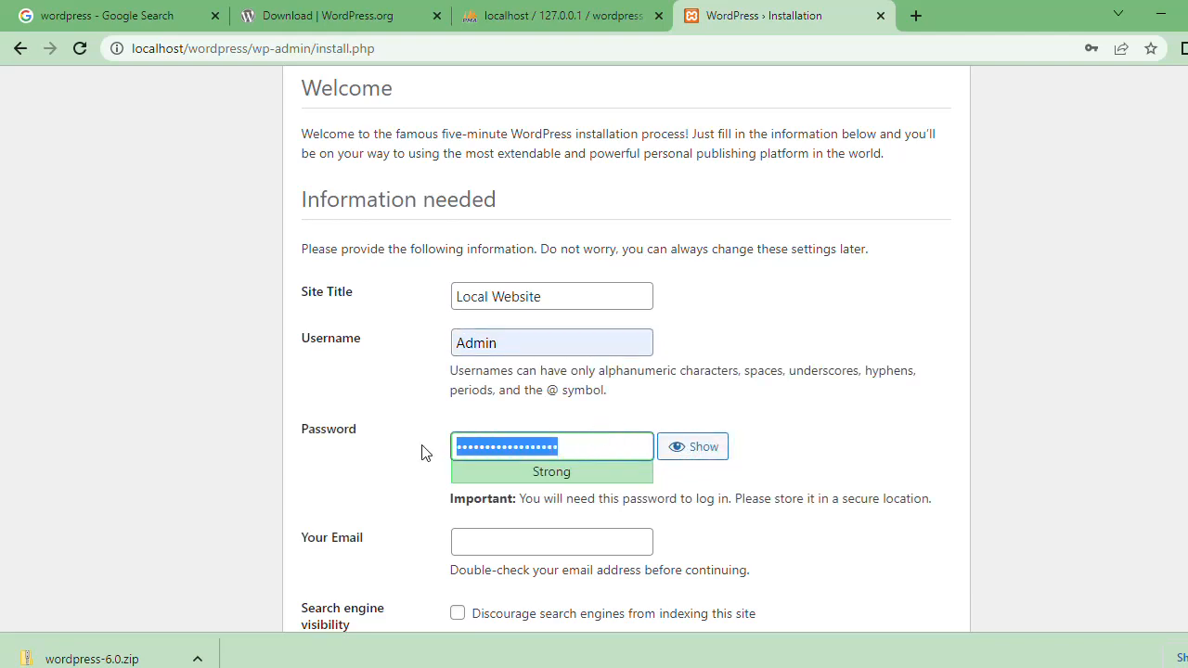
text(a)
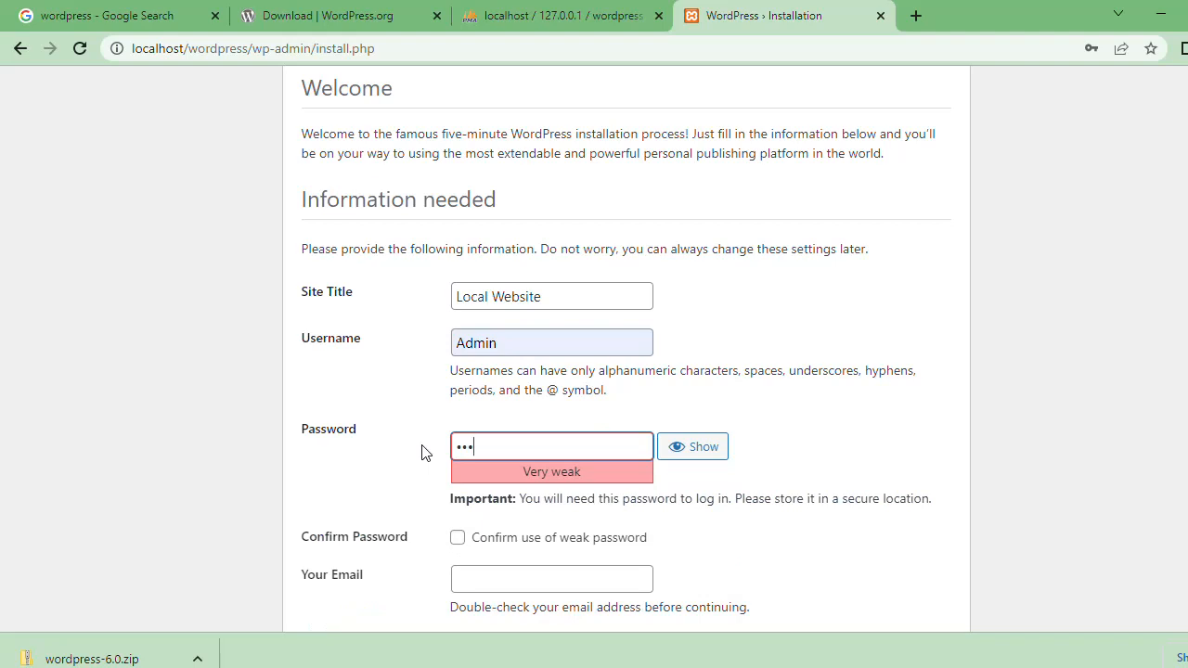
text(1)
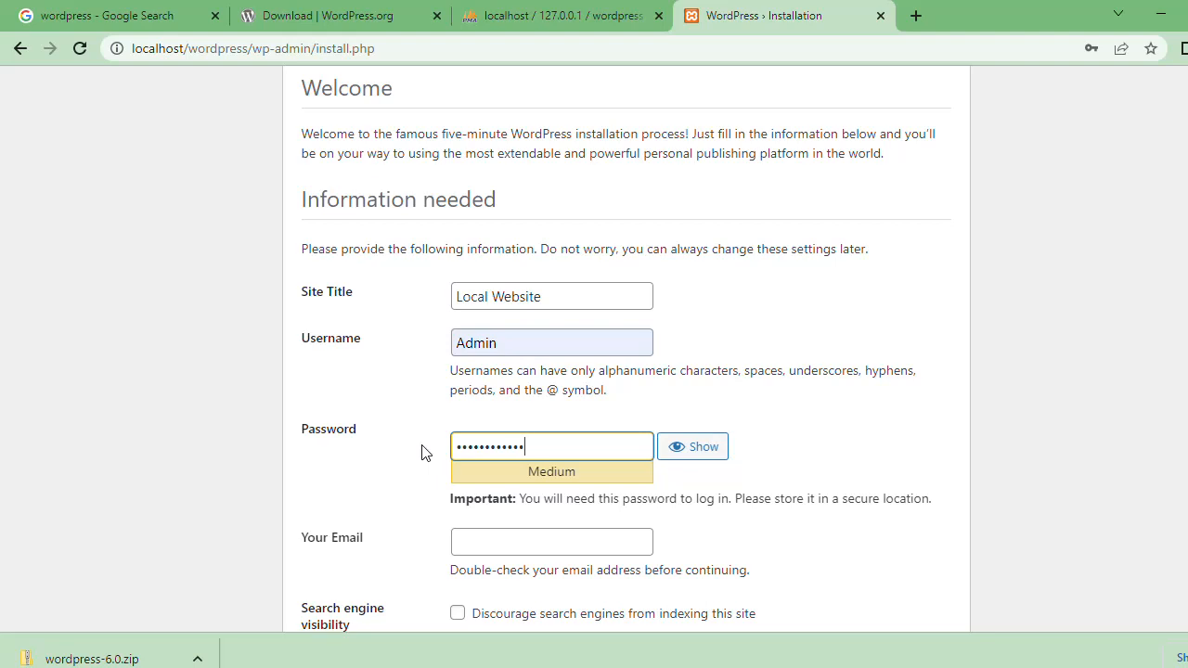
text(!)
click(894, 413)
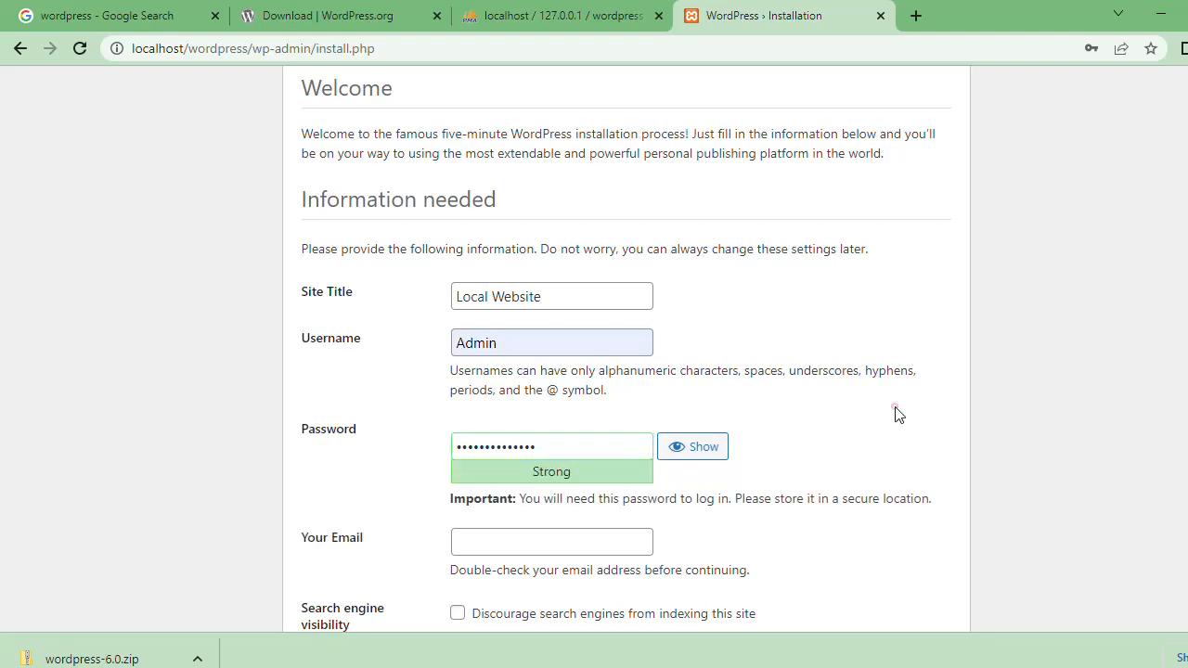
Step: Fill in the administrator's e-mail address and review the completed installation form
scroll(894, 412, down, 2)
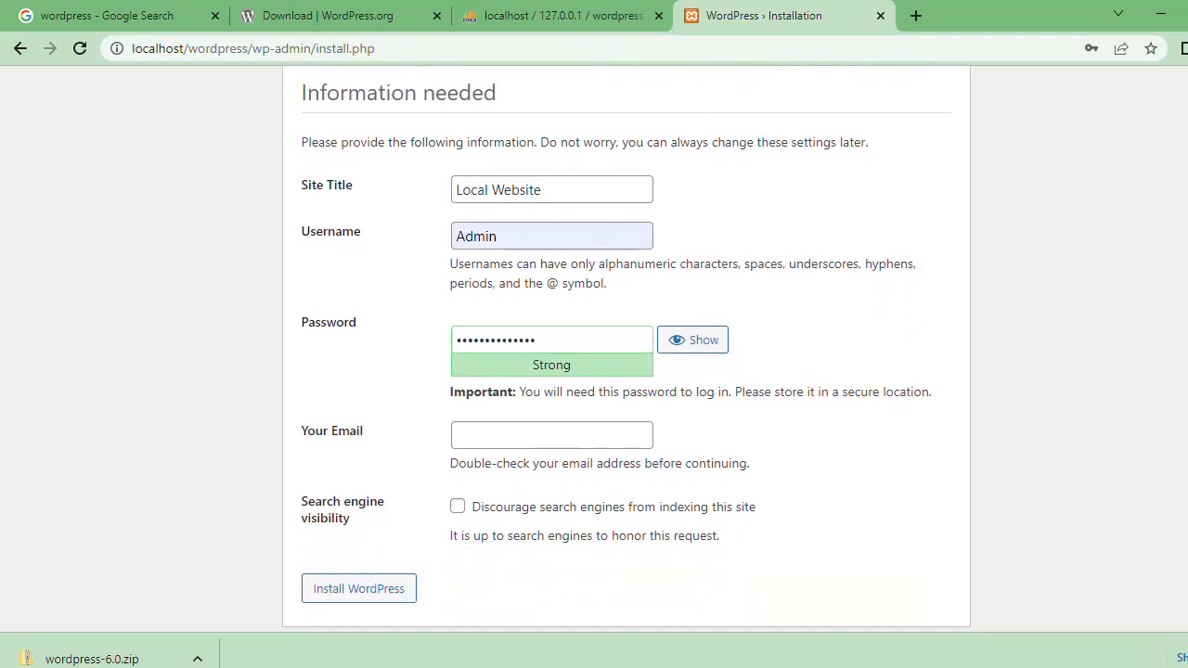
click(592, 420)
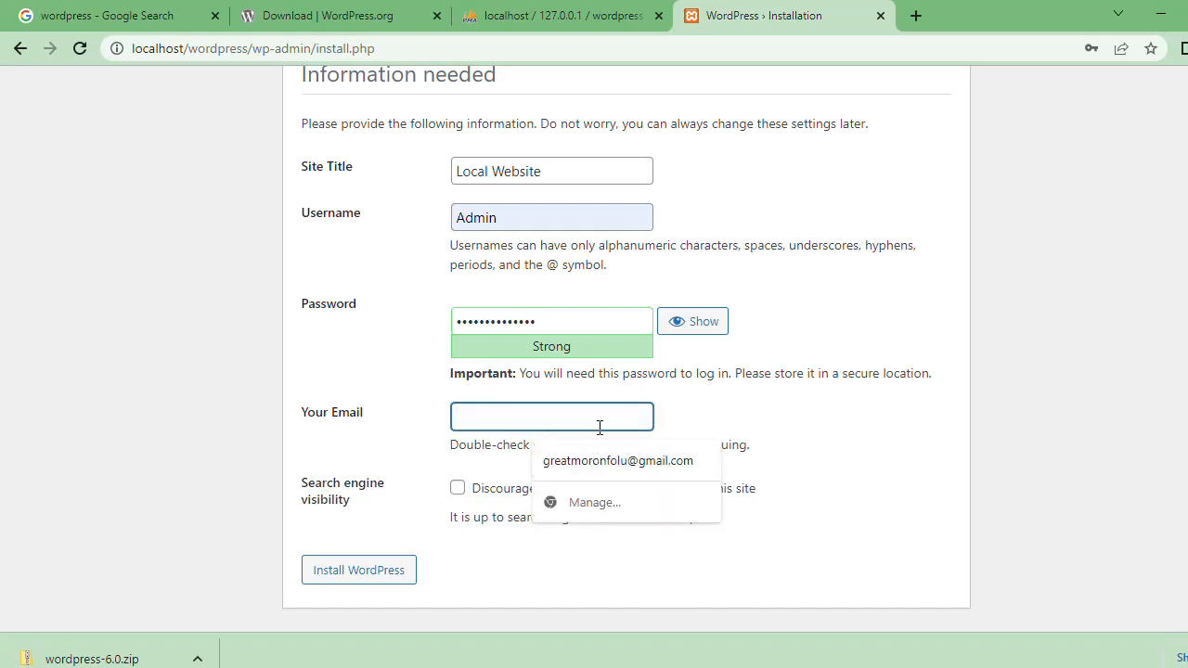
click(605, 450)
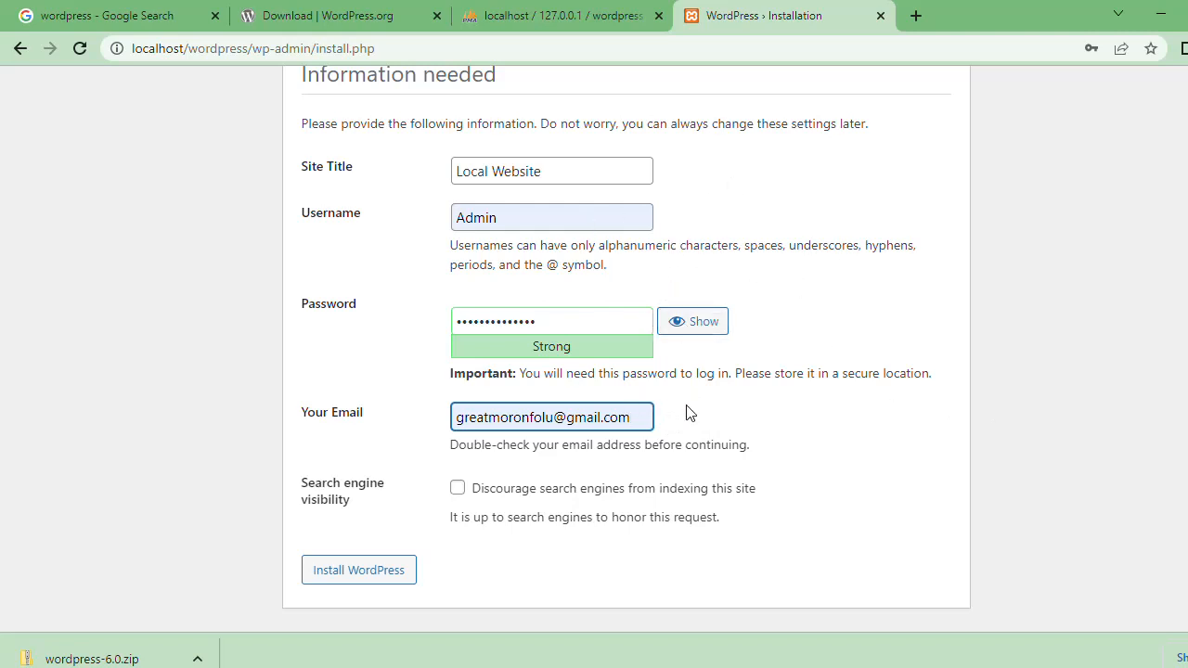
scroll(829, 473, up, 2)
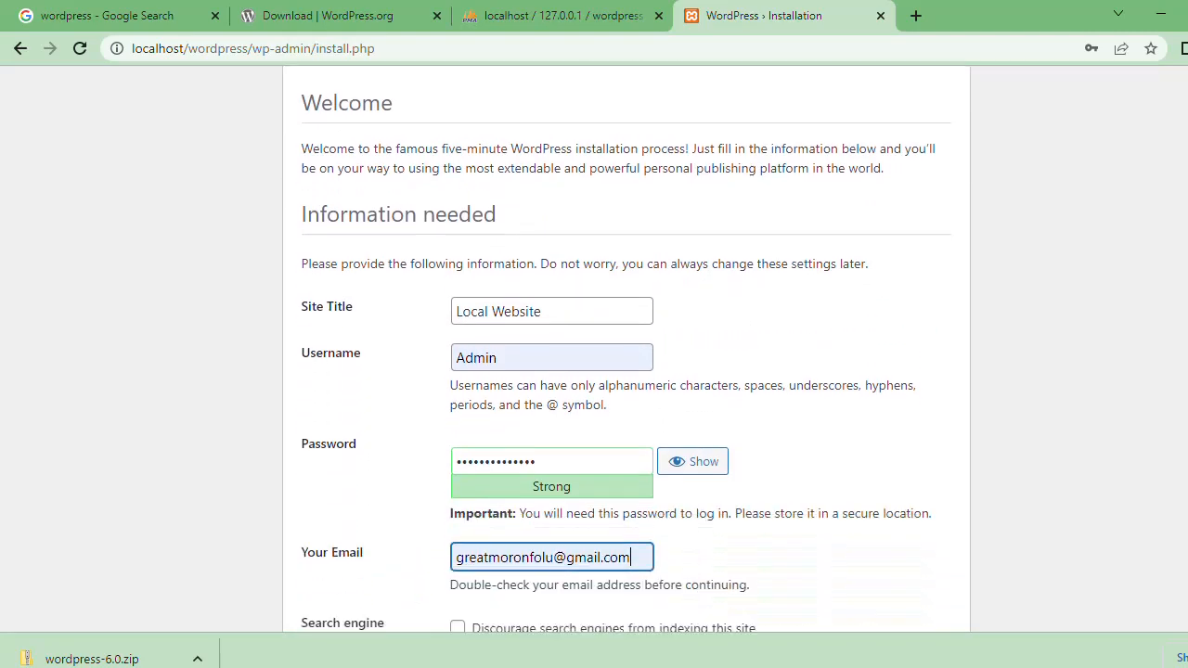
scroll(829, 473, down, 2)
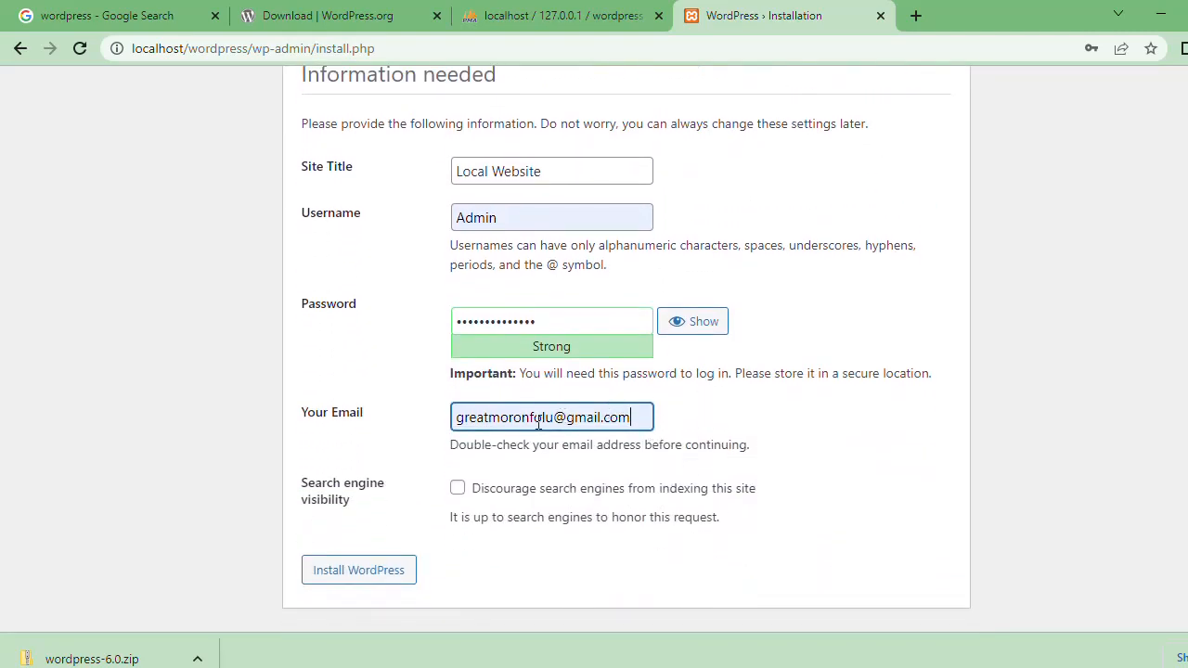
Step: Install WordPress with the option to discourage search engines from indexing the site left off
click(458, 490)
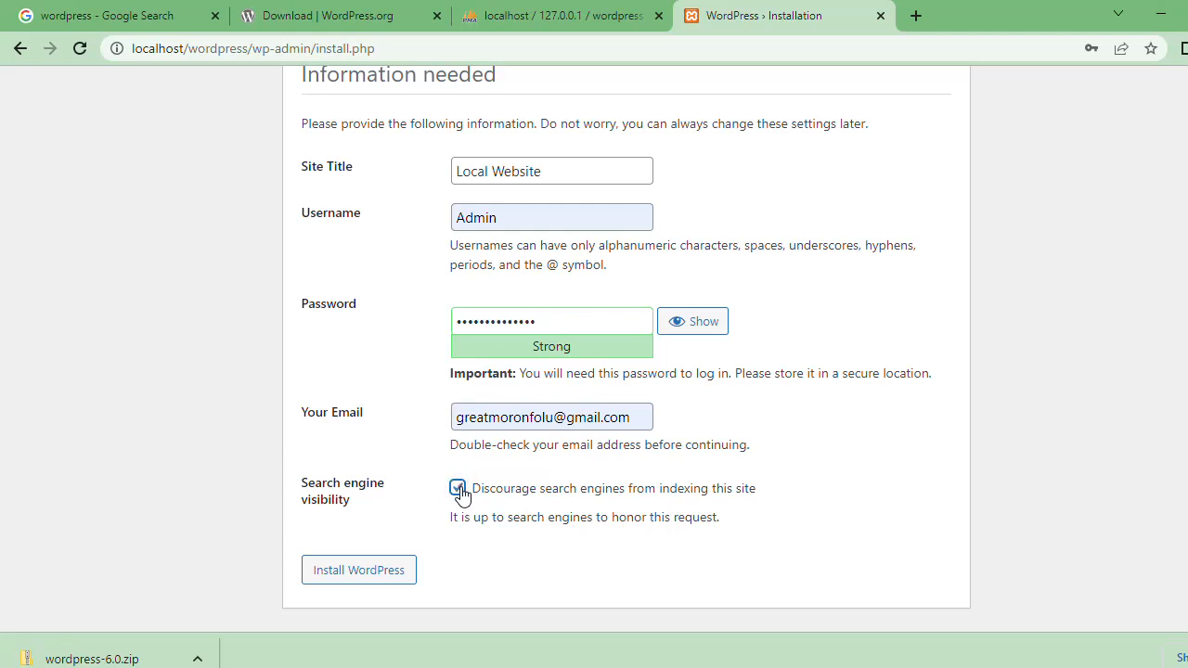
click(458, 490)
click(365, 578)
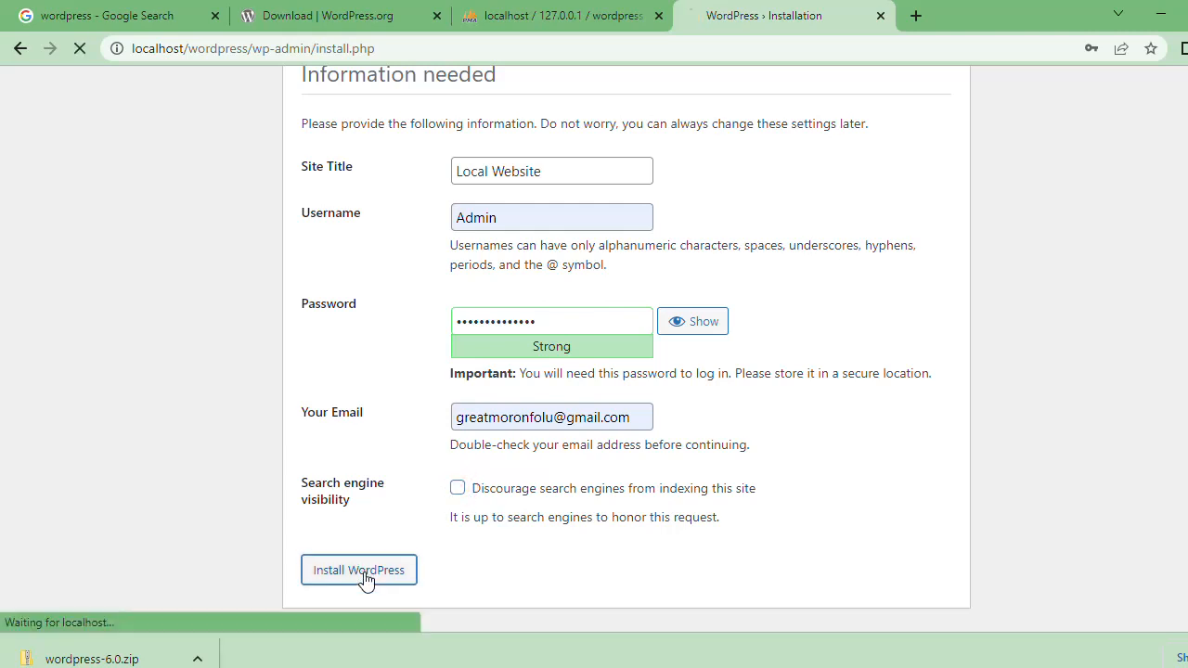
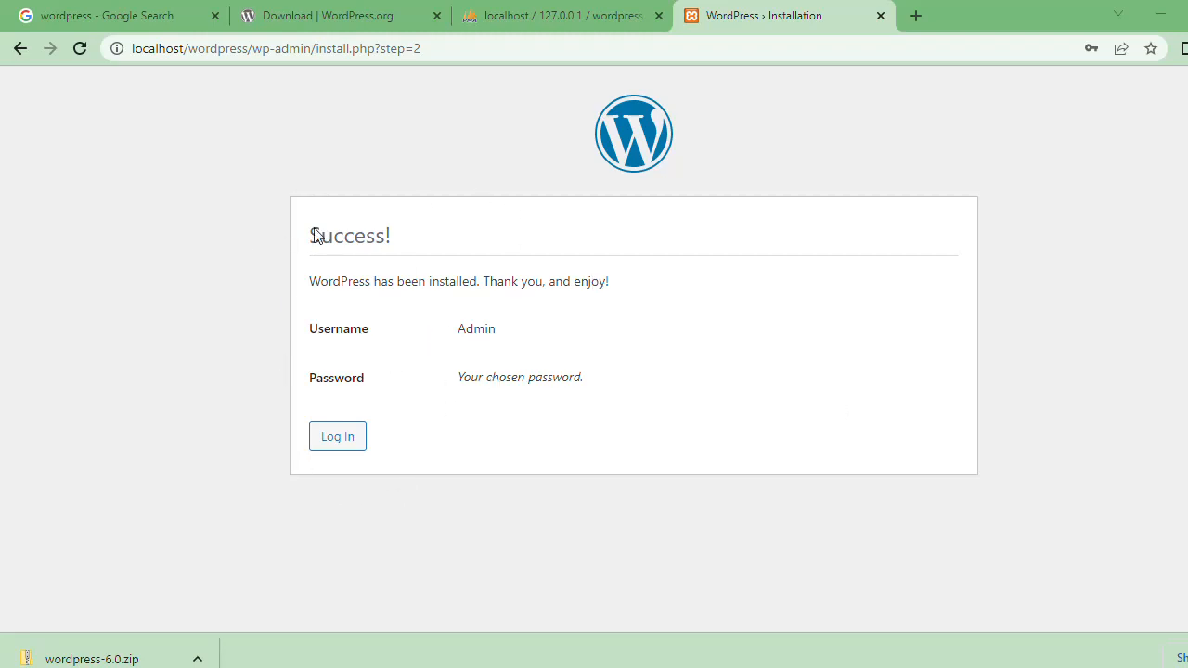
Step: Open the login page from the installation success screen and enter Admin as the username
click(348, 440)
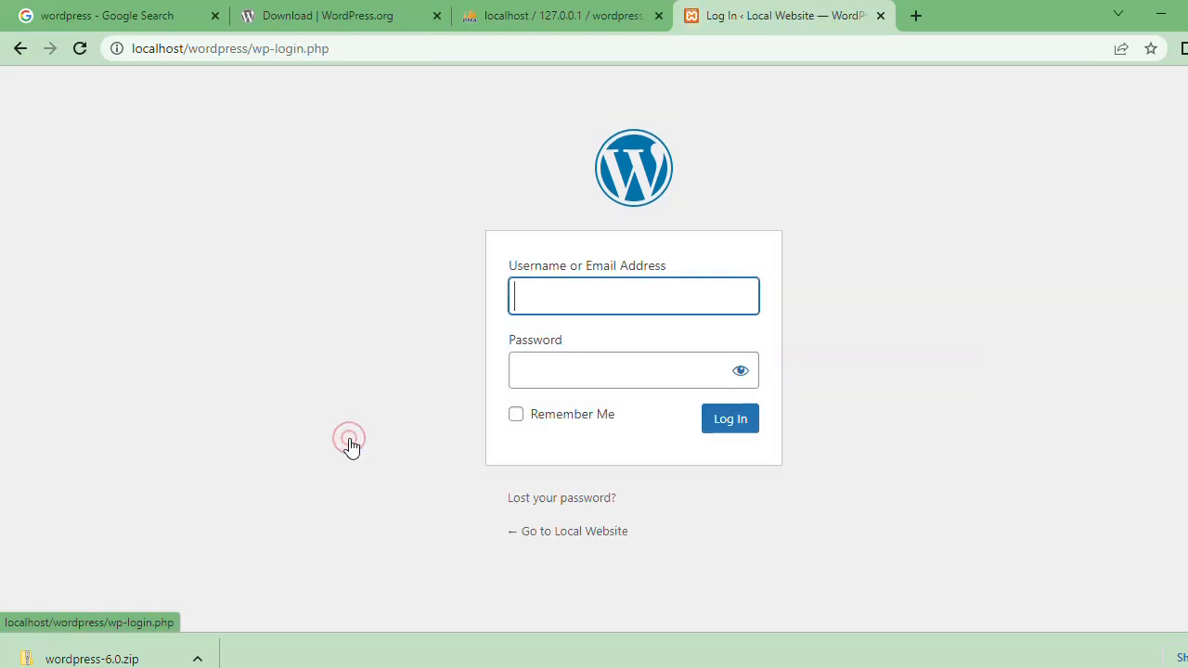
click(612, 295)
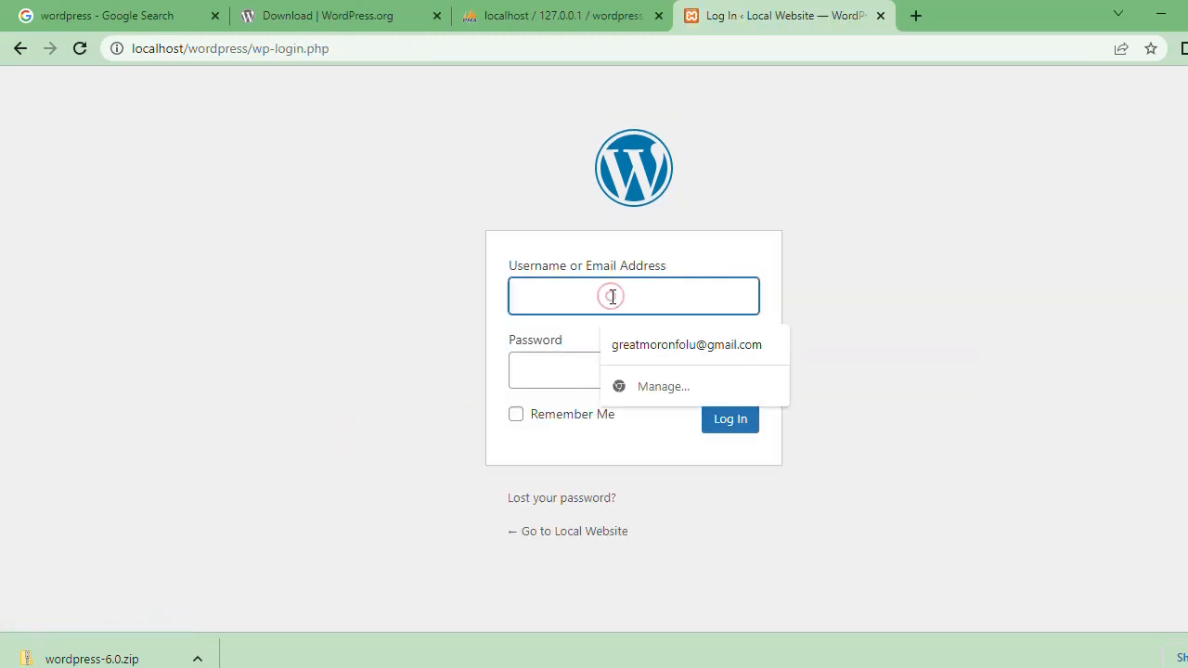
text(Admin)
click(628, 344)
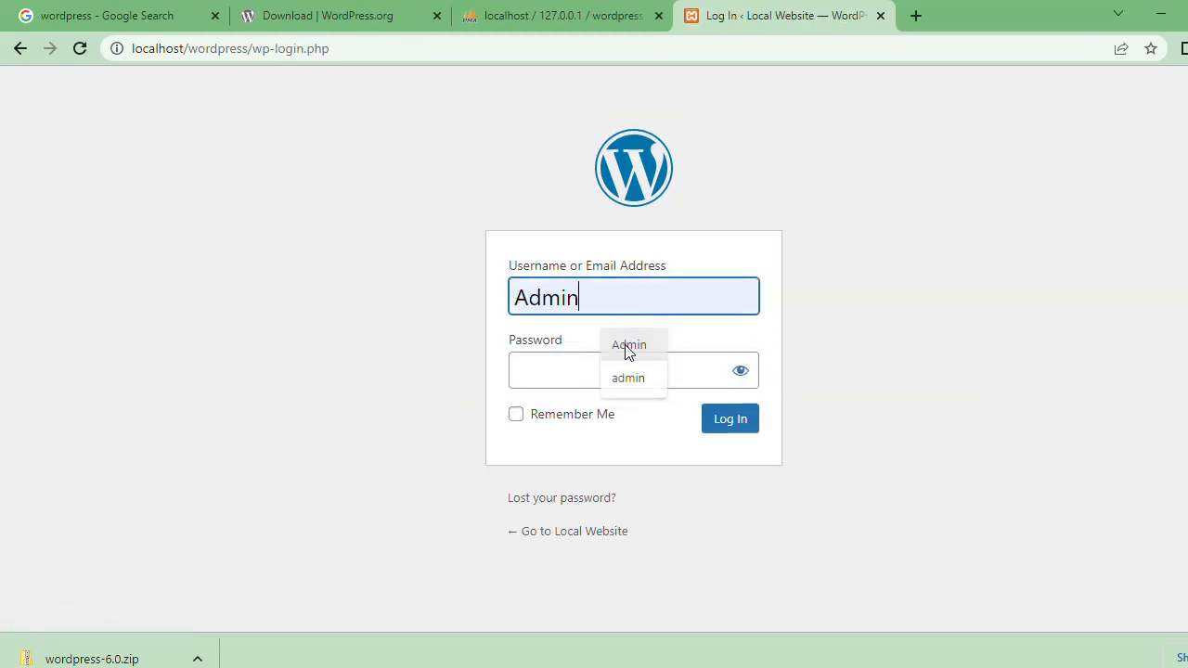
Step: Enter the account password and log in to the WordPress dashboard
click(679, 381)
text(a)
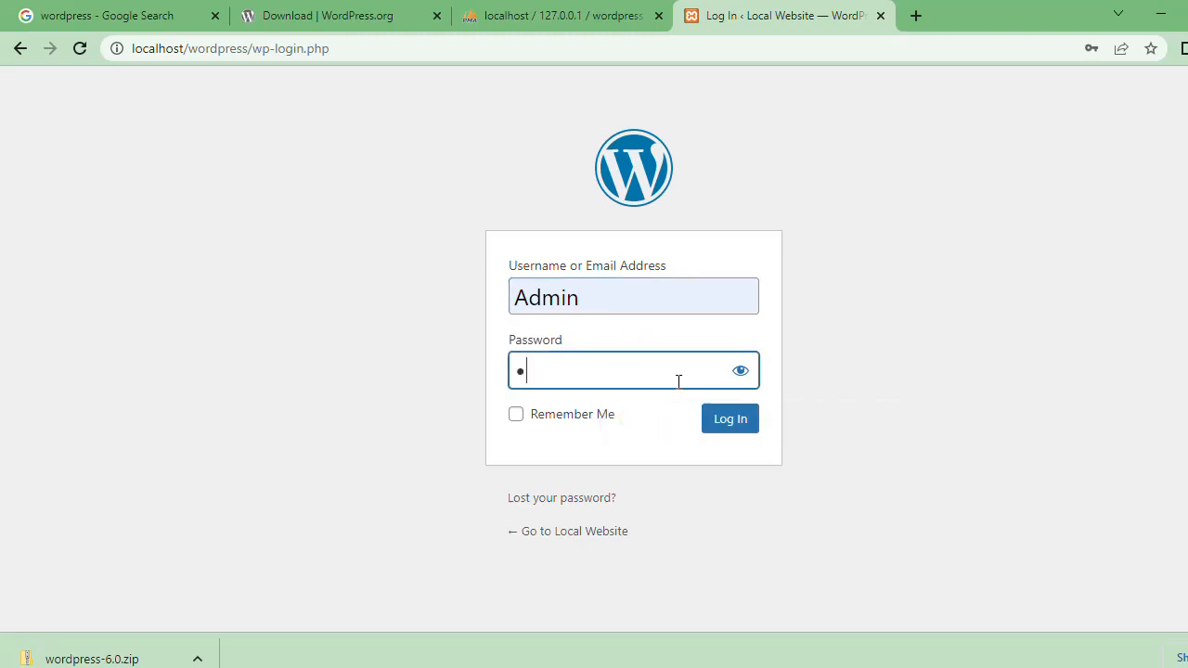
text(dmin12345678)
click(747, 432)
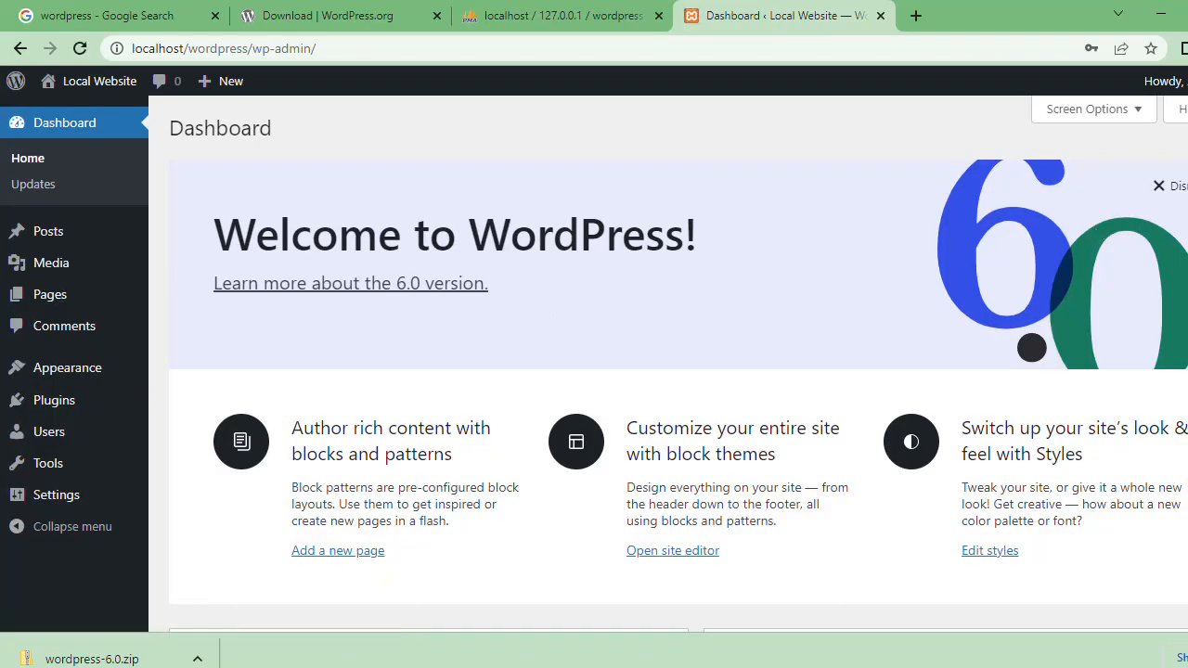
Step: Look over the WordPress dashboard and check the computer's Wi-Fi connection status
scroll(679, 364, down, 8)
scroll(678, 364, up, 8)
mouse_move(82, 88)
click(1084, 666)
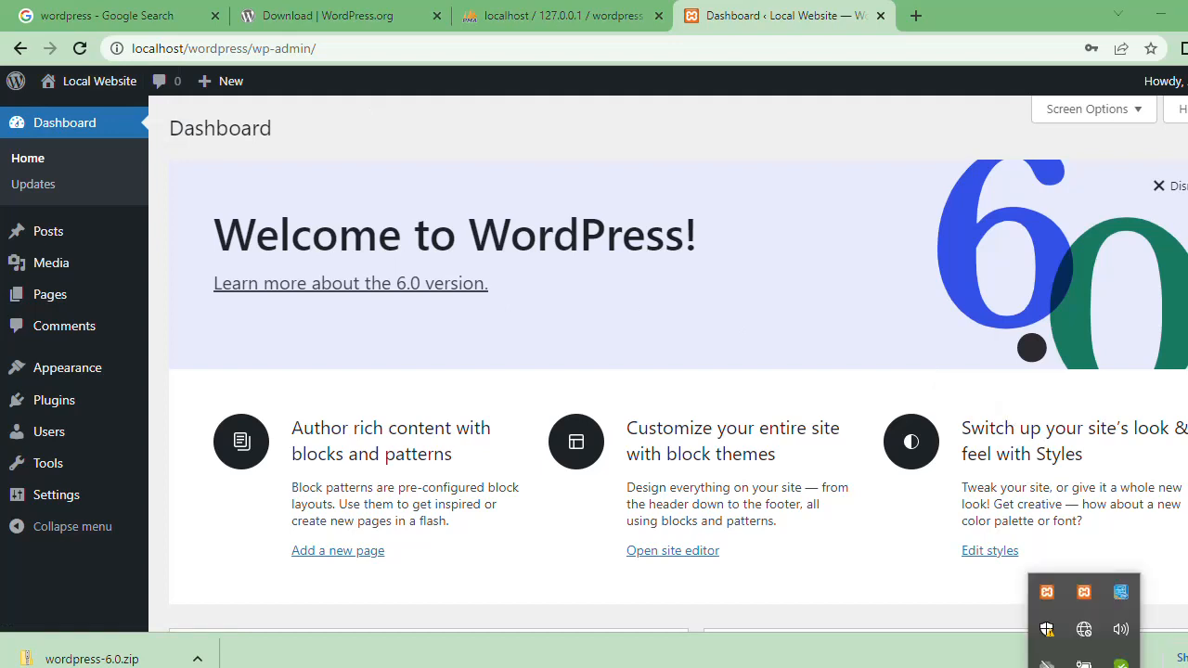
click(1084, 631)
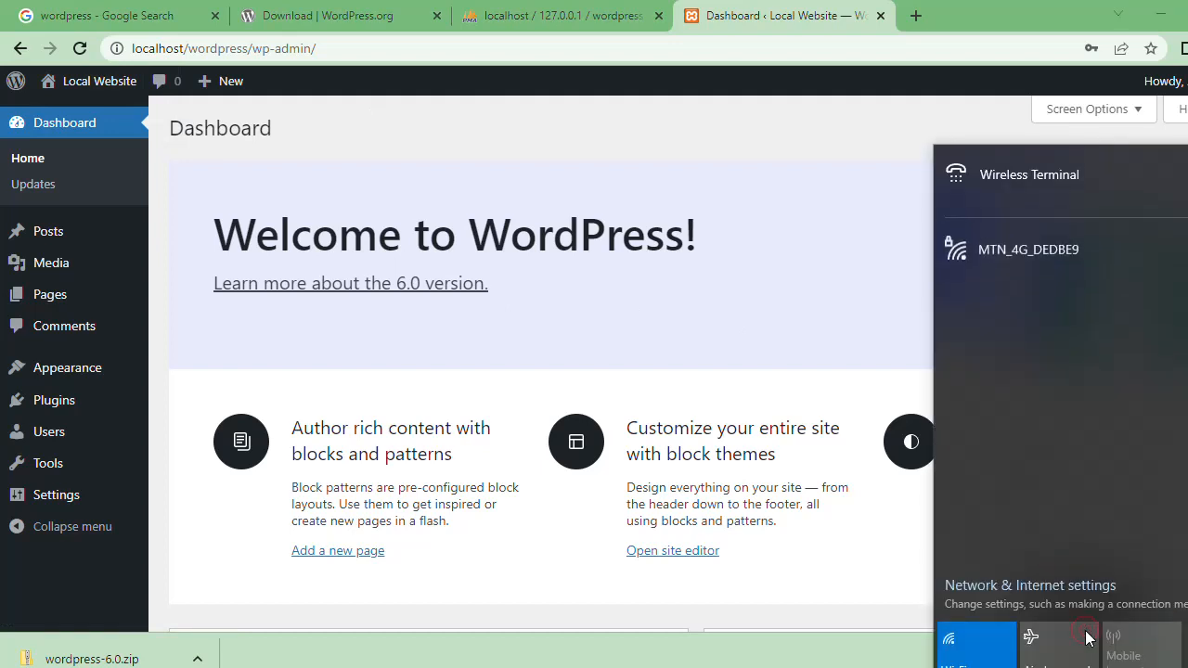
click(1084, 667)
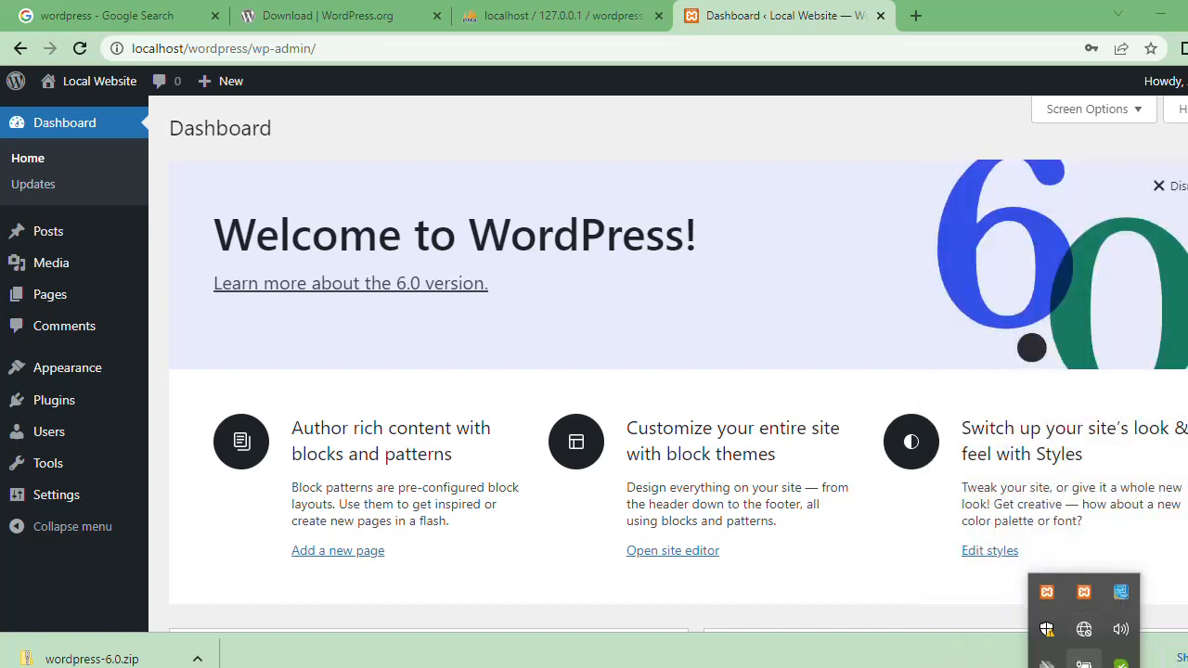
click(813, 613)
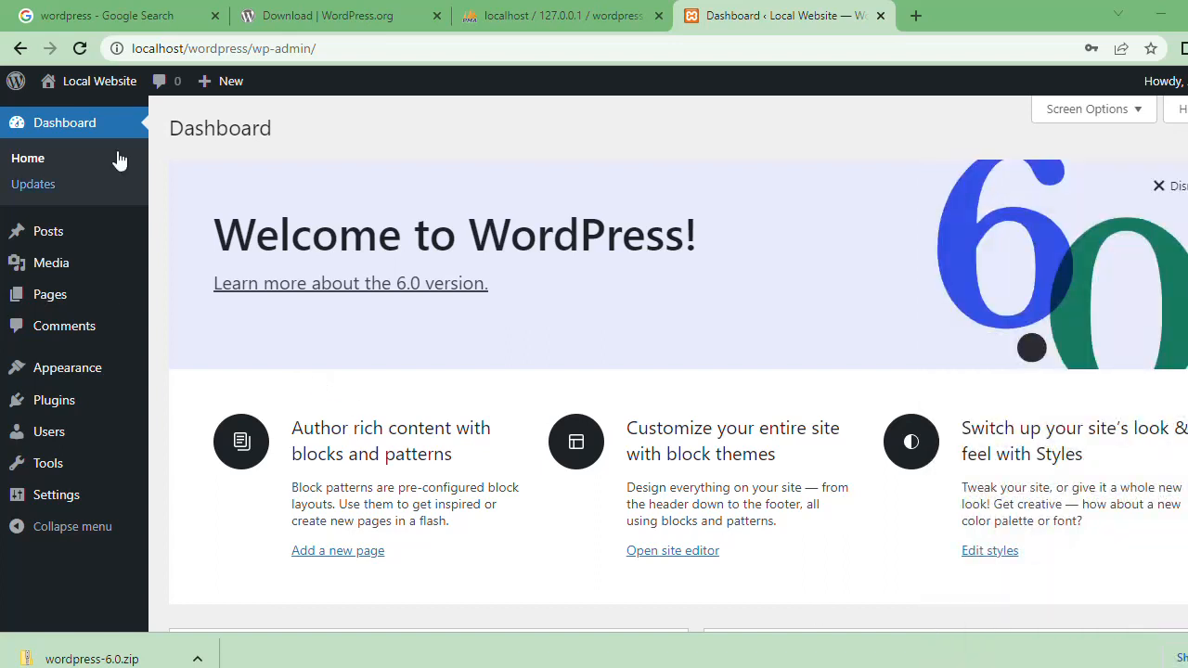
Step: Open the Local Website front end in a new browser tab and load its home page from the site title
mouse_move(88, 83)
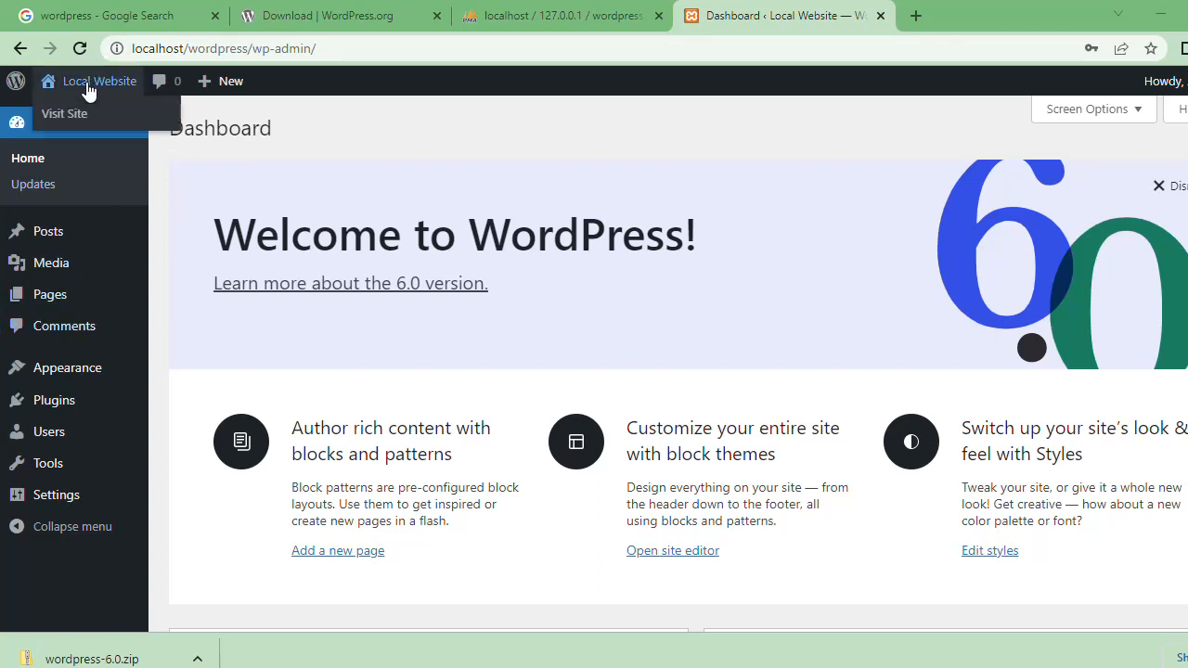
right_click(80, 117)
click(111, 127)
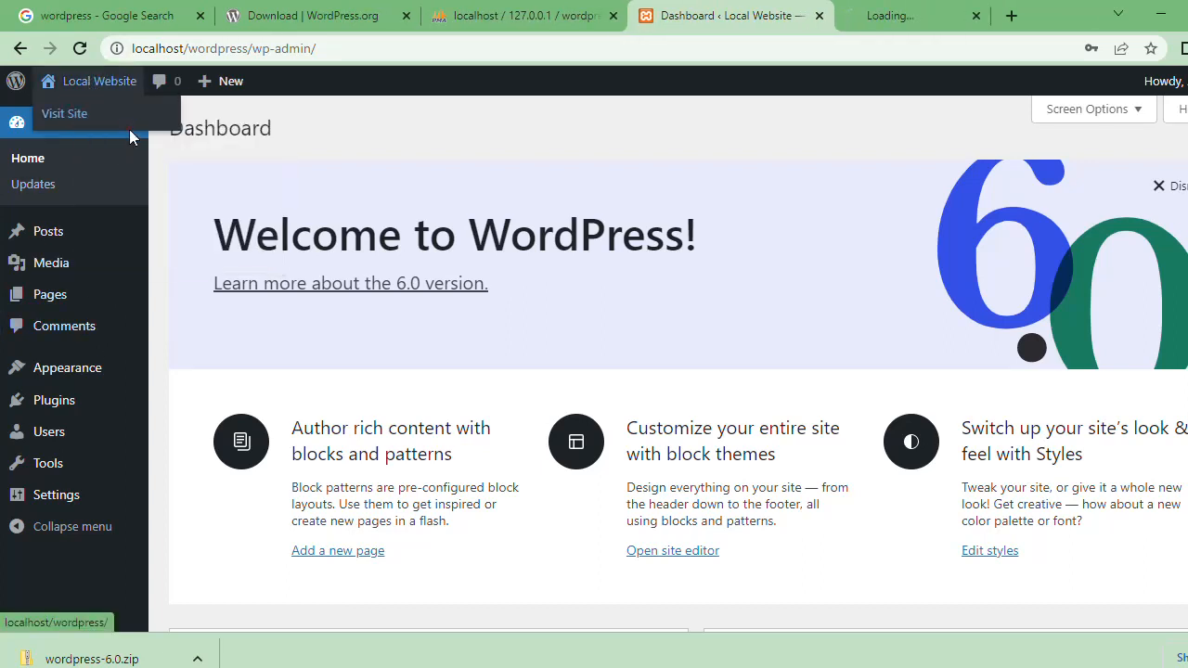
click(897, 10)
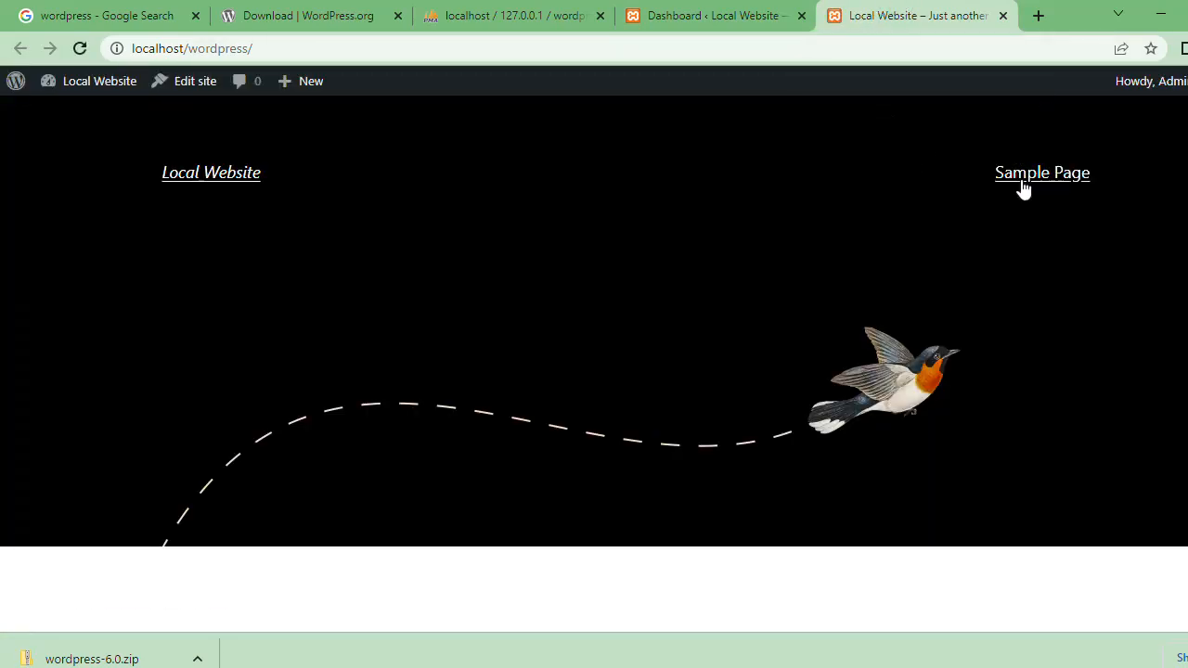
click(238, 182)
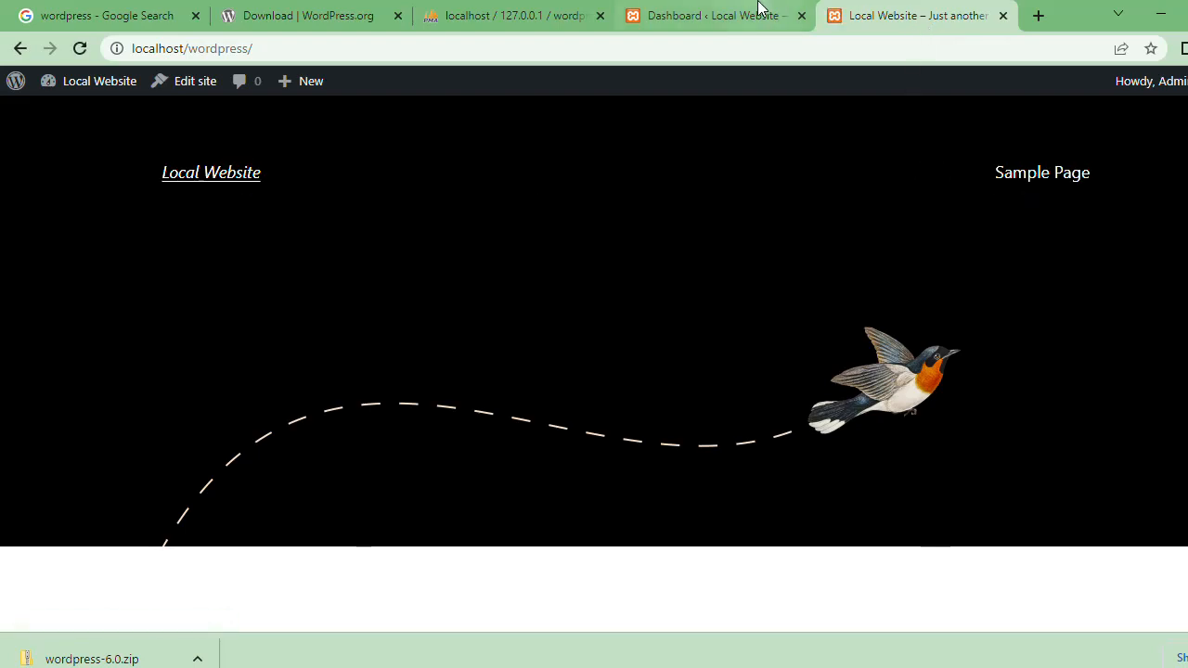
Step: Switch to the XAMPP Control Panel, stop the Apache and MySQL modules, and minimize the window
mouse_move(498, 666)
click(498, 617)
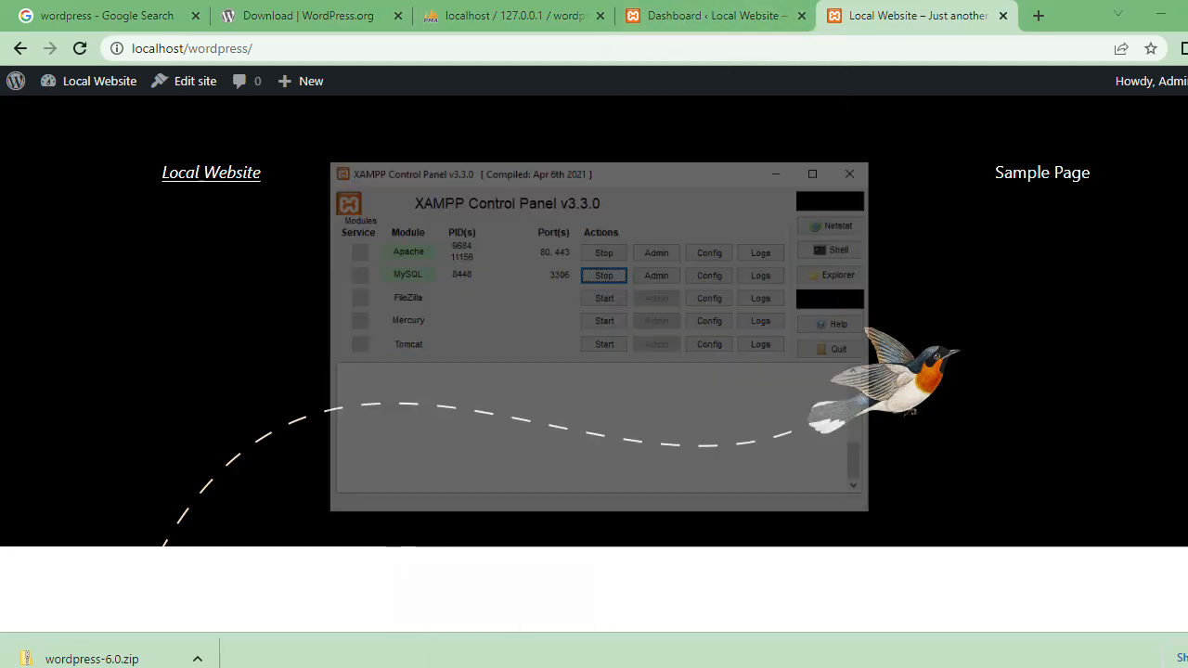
click(613, 175)
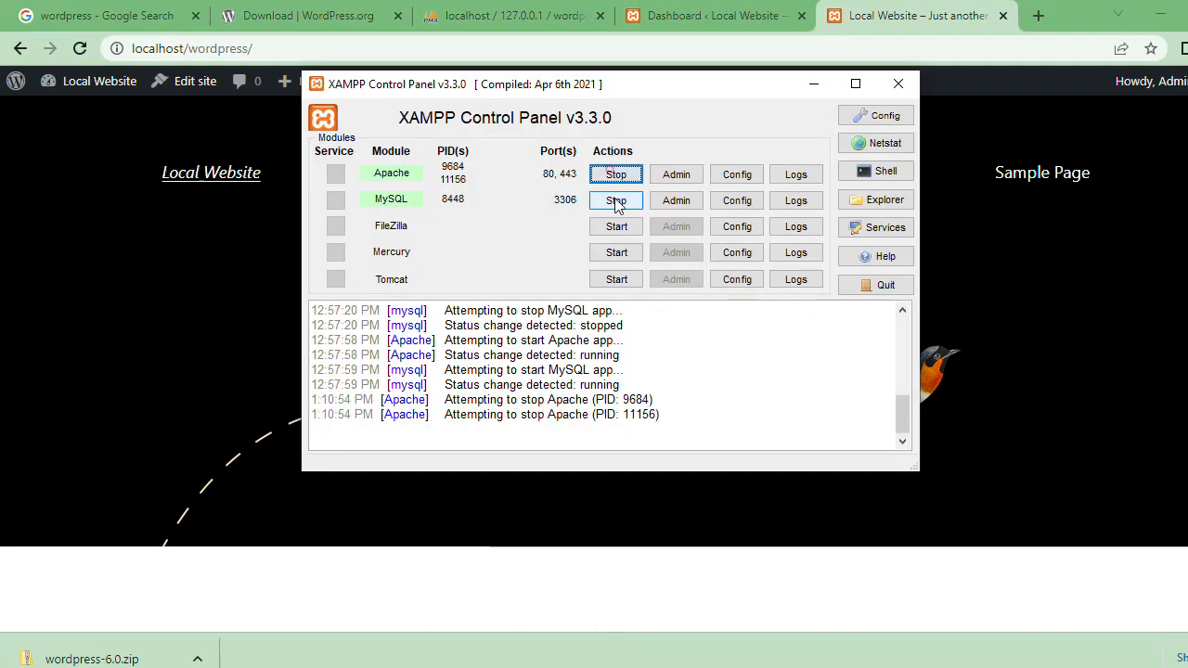
click(616, 201)
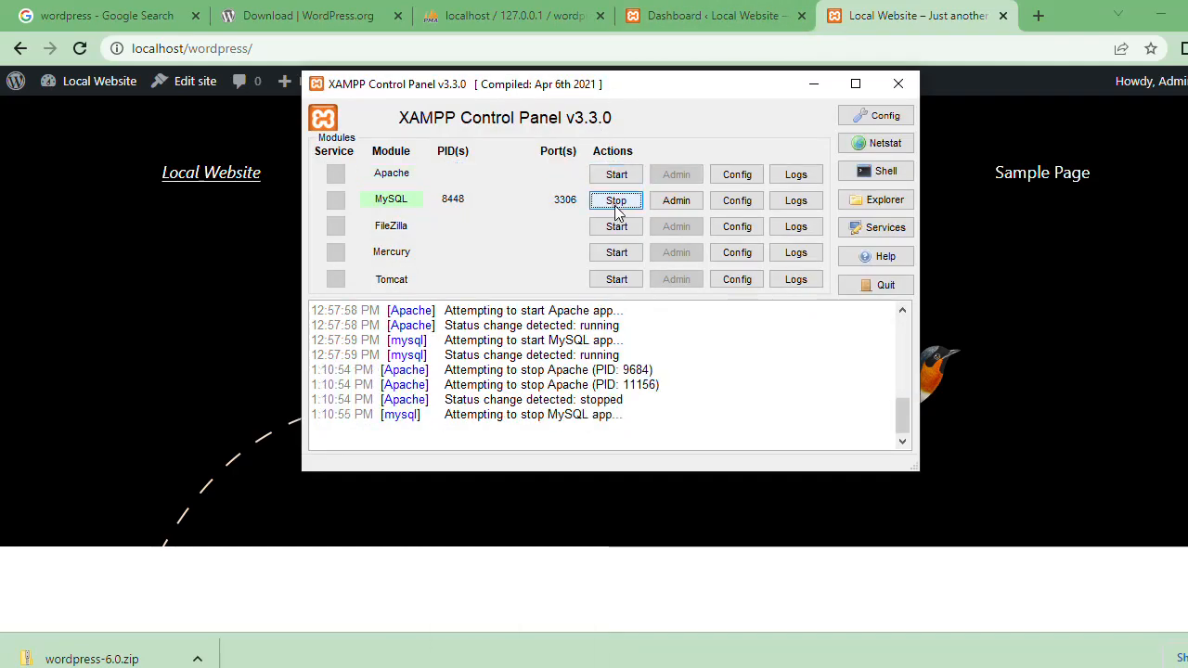
click(812, 84)
Step: Reload localhost/wordpress/wp-admin/ and localhost/wordpress/ in their tabs to test access with the servers stopped
click(681, 15)
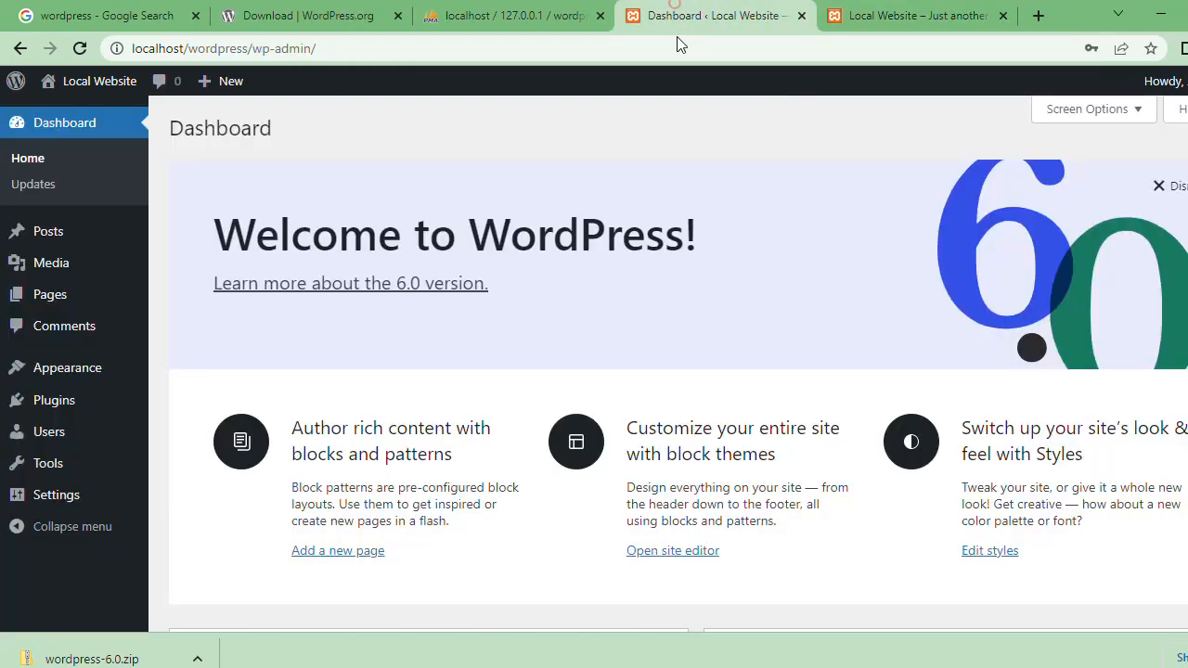
click(677, 51)
key(Return)
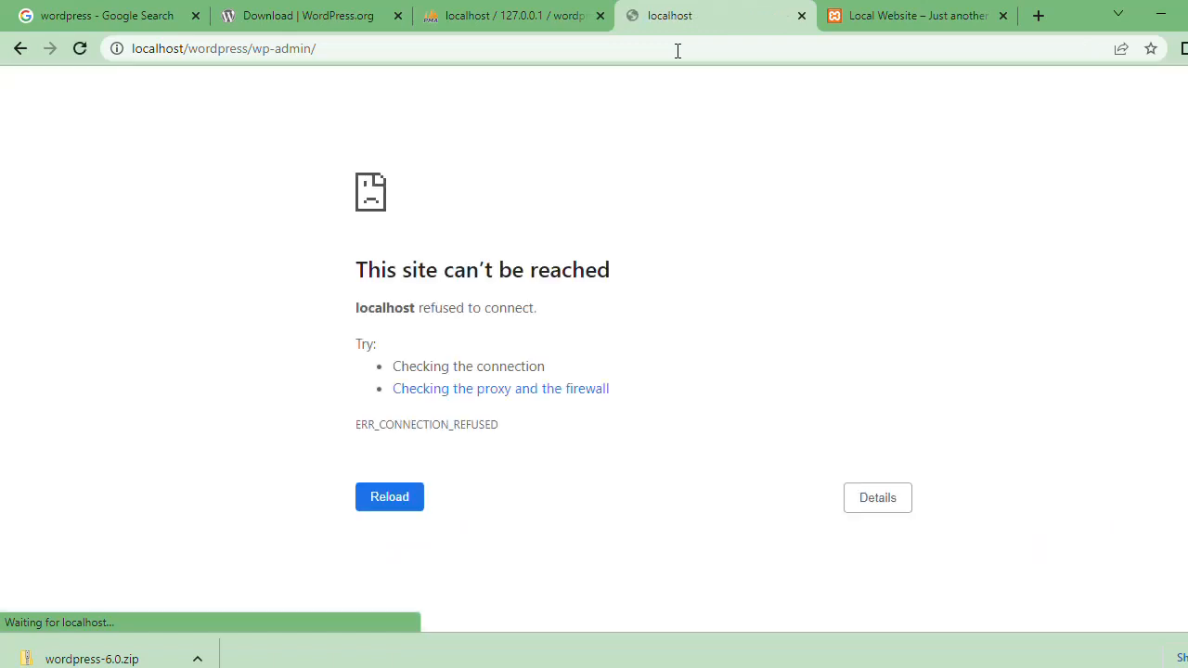
click(922, 17)
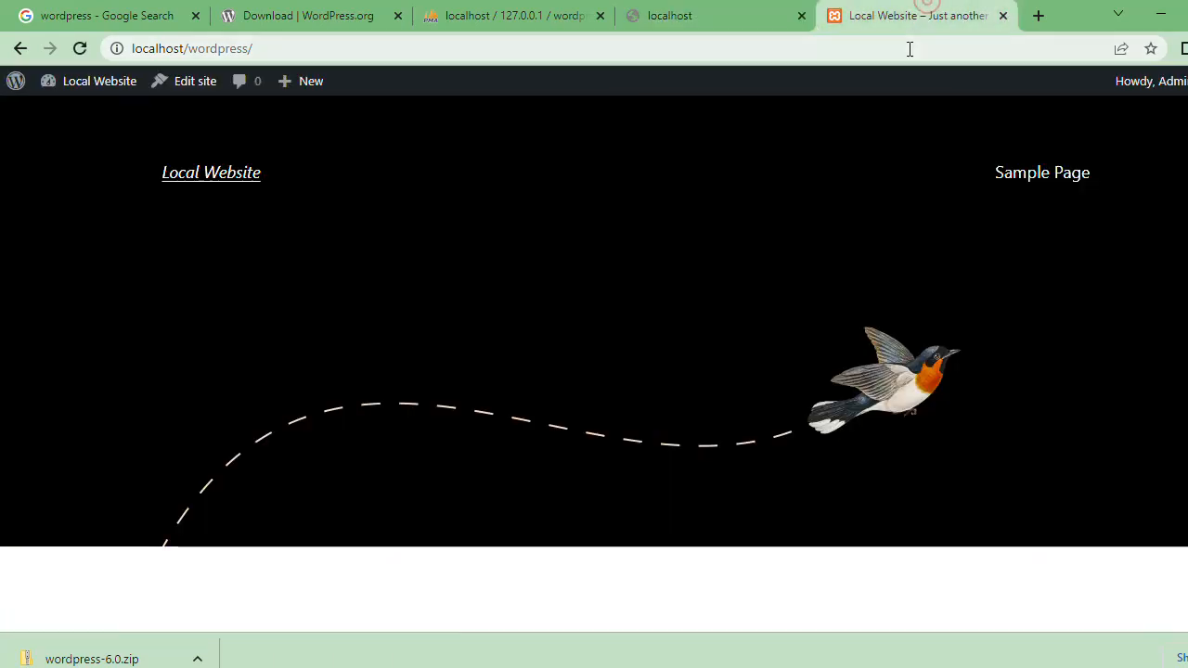
click(909, 48)
key(Return)
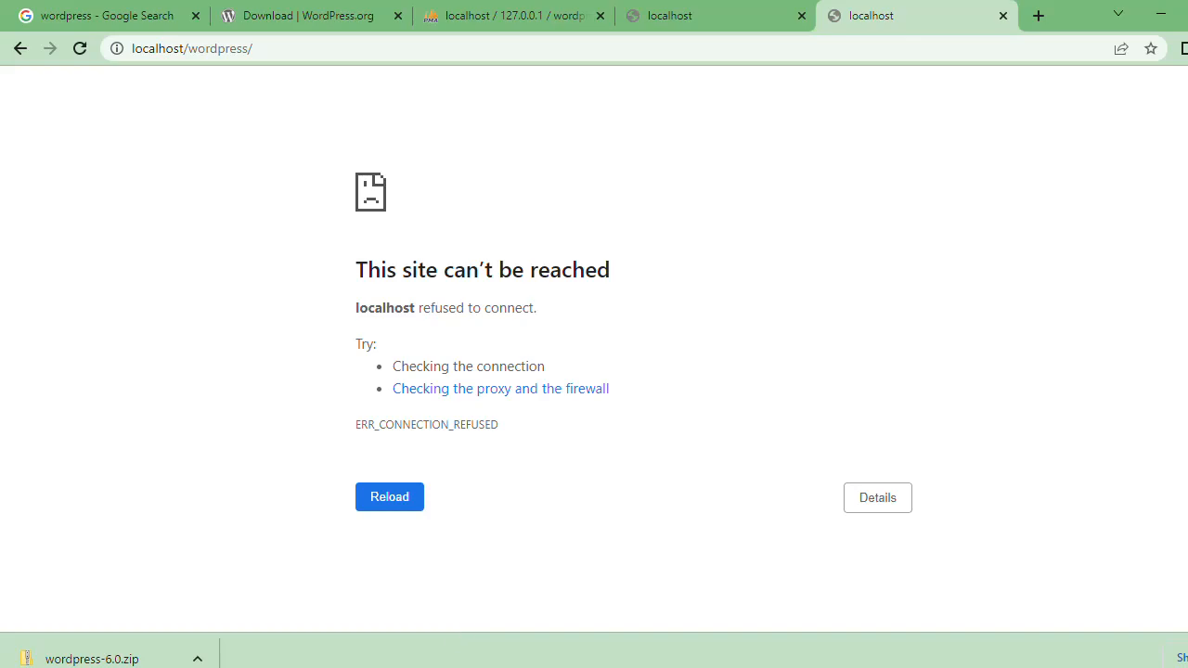
Step: Switch back to the XAMPP Control Panel, start the Apache and MySQL modules, and minimize the window
key(alt+Tab)
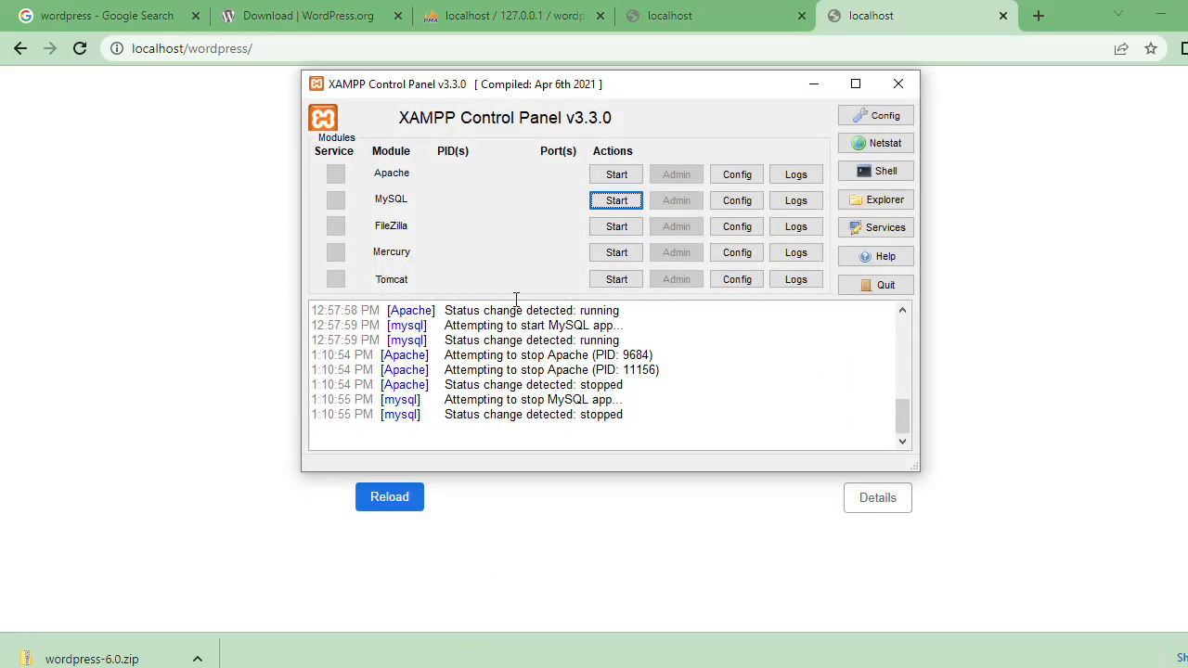
click(612, 176)
click(617, 201)
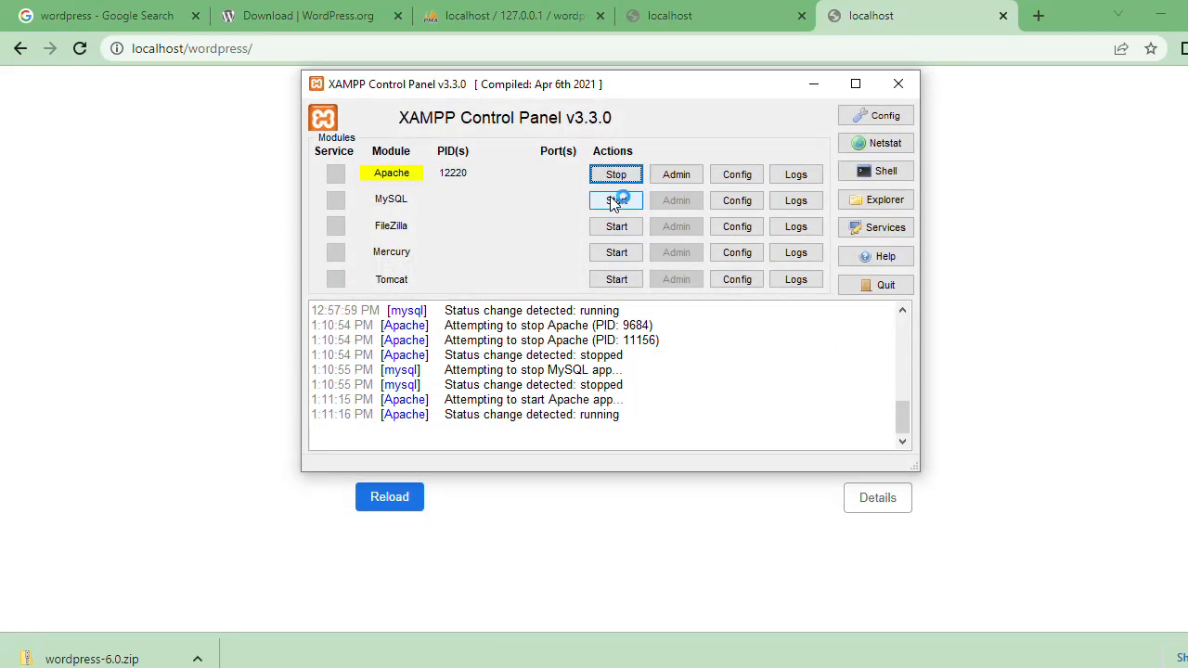
click(816, 84)
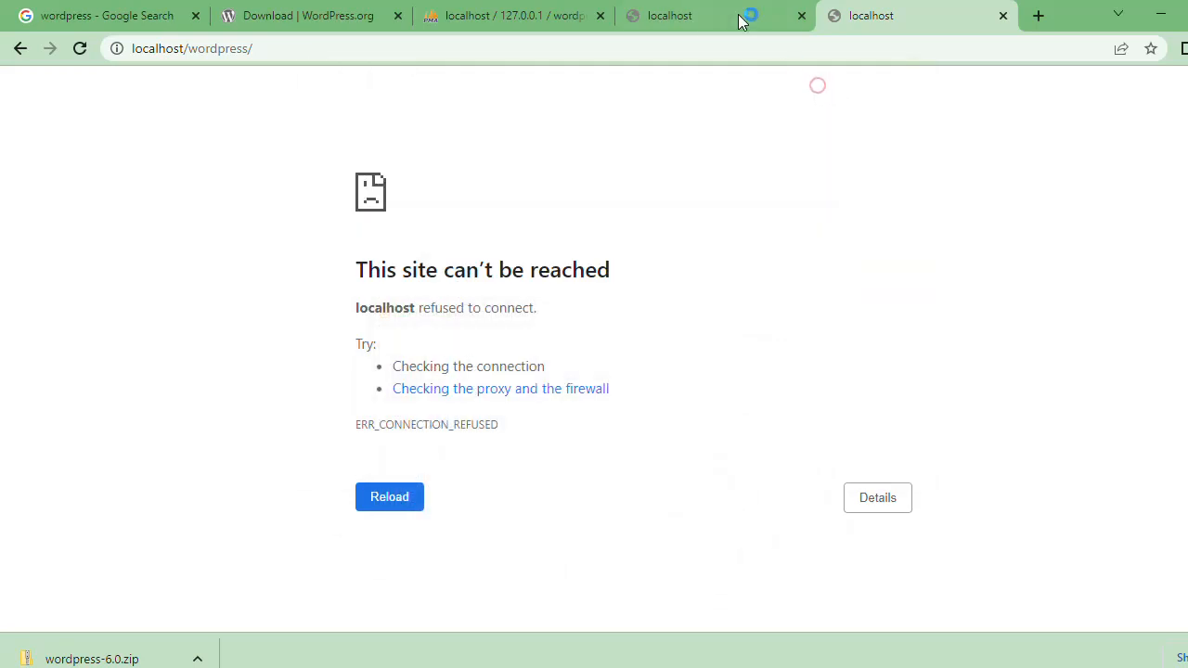
Step: Reload the wp-admin dashboard and the localhost/wordpress/ front page in their tabs and check both pages
click(733, 13)
click(697, 48)
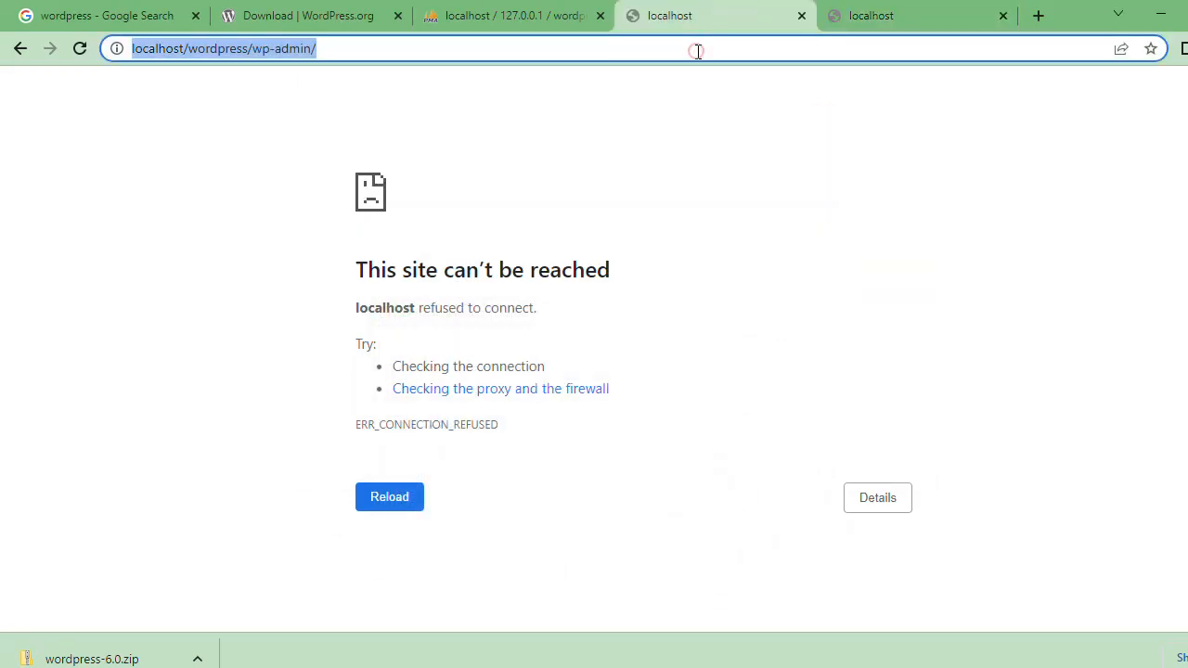
key(Return)
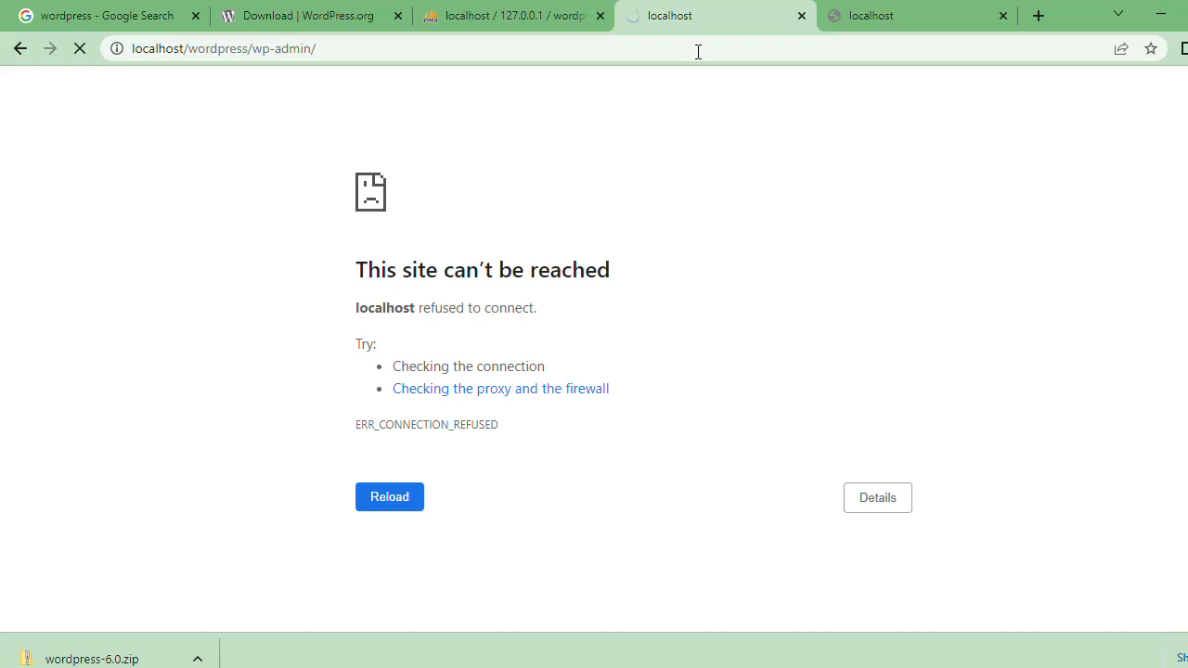
click(867, 13)
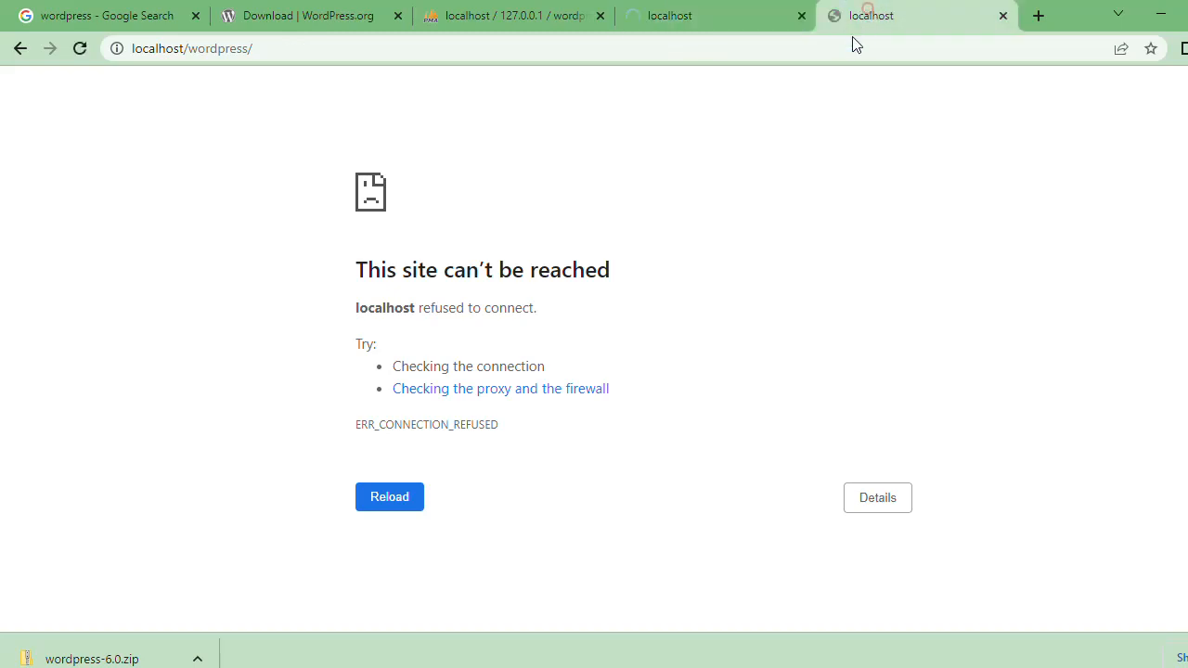
click(852, 48)
key(Return)
click(756, 13)
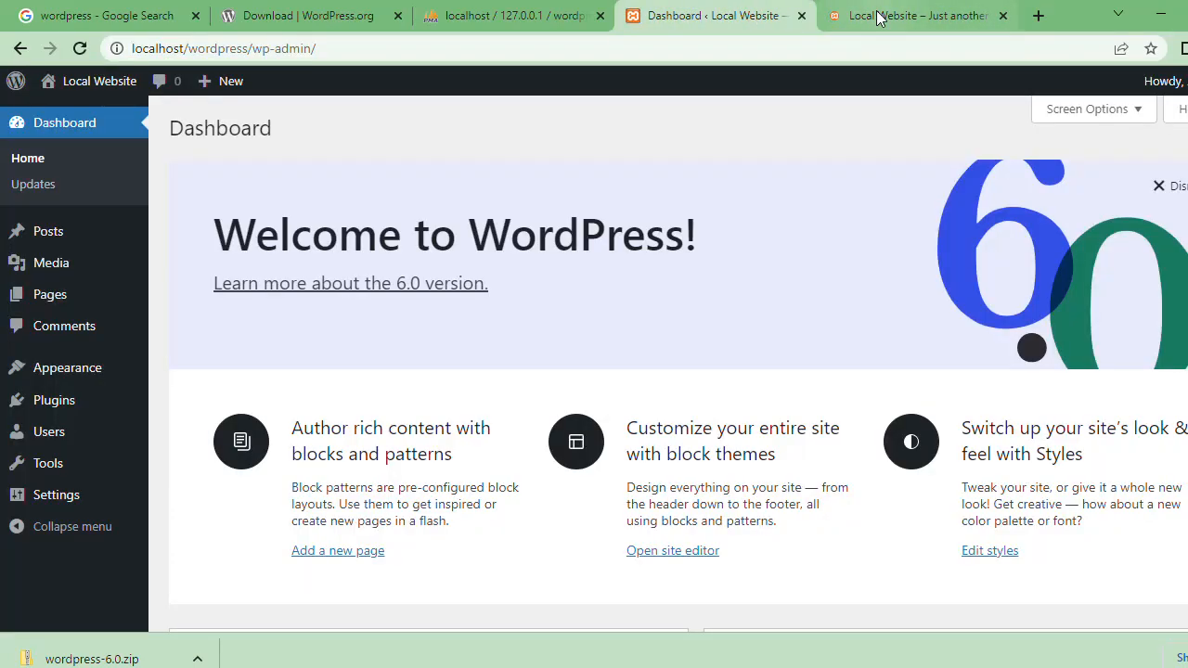
click(876, 13)
click(719, 10)
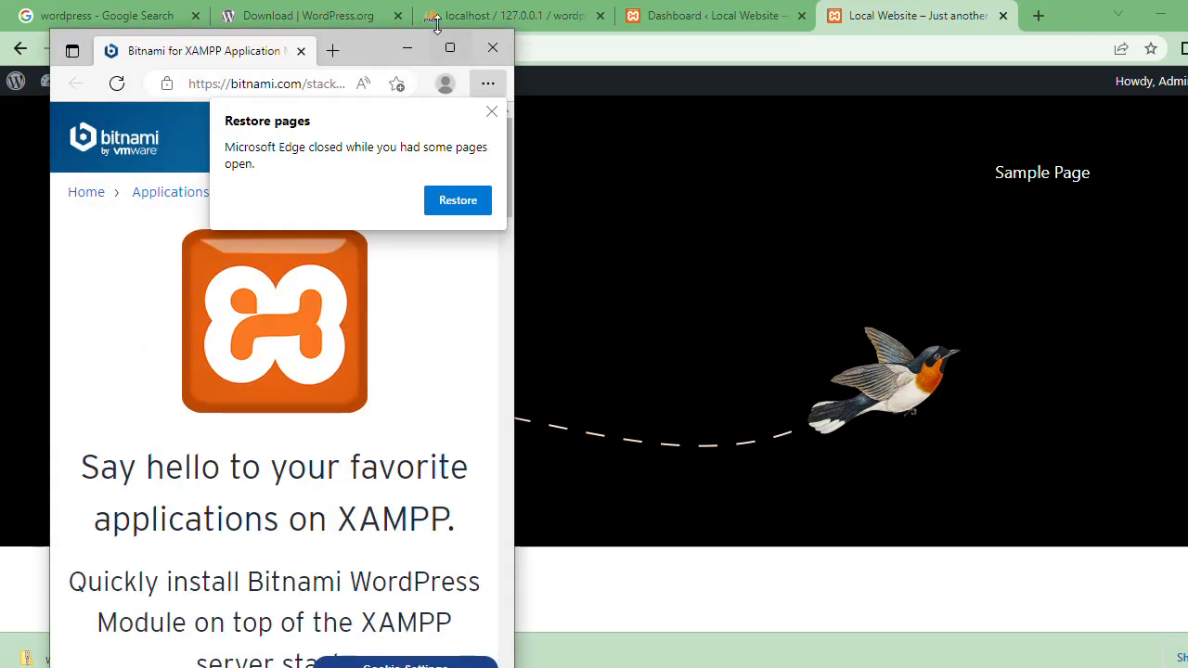
Step: Maximize the Microsoft Edge window, dismiss the restore pages prompt, and load localhost/wordpress in a new tab
click(453, 42)
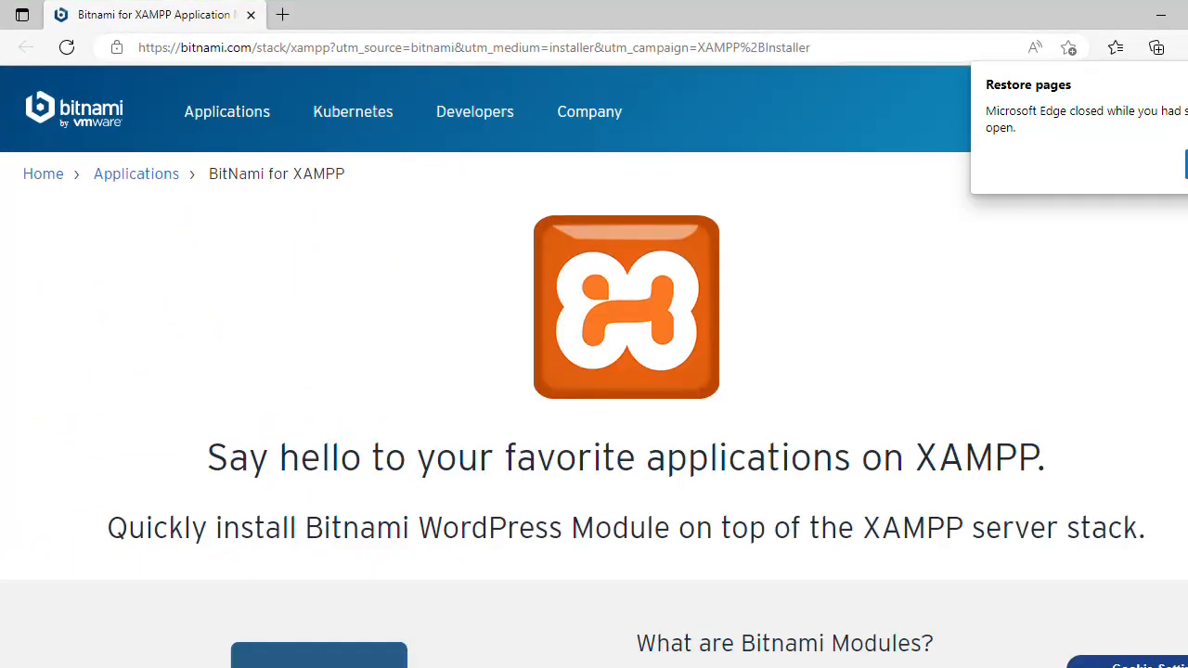
click(1187, 85)
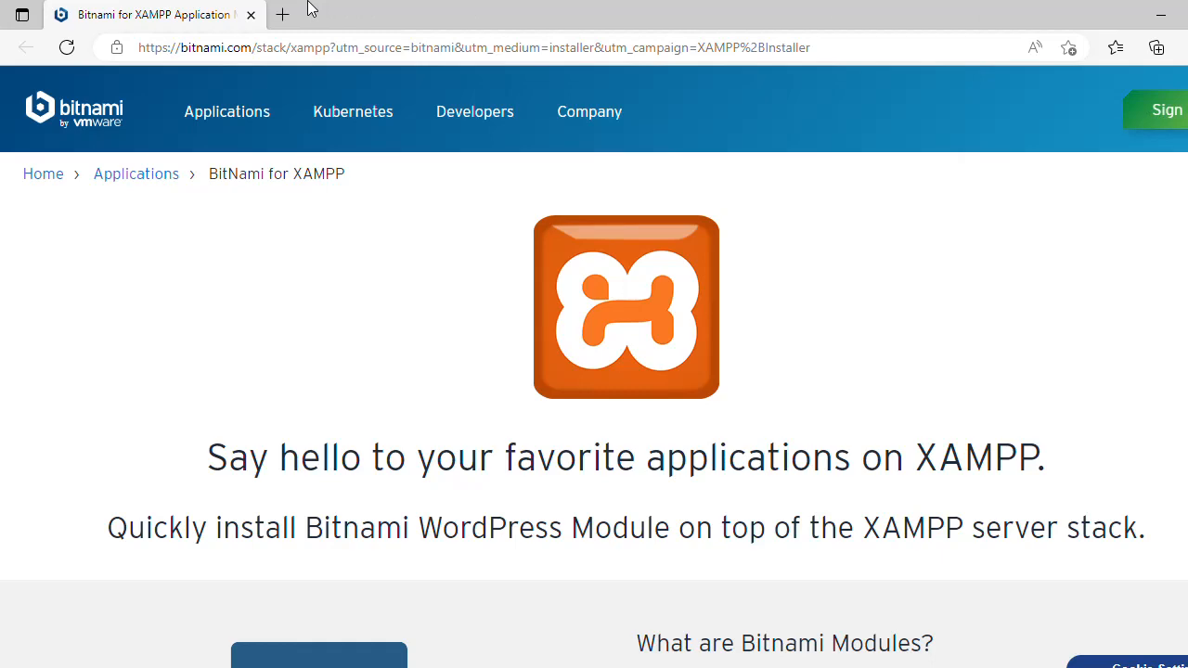
click(279, 14)
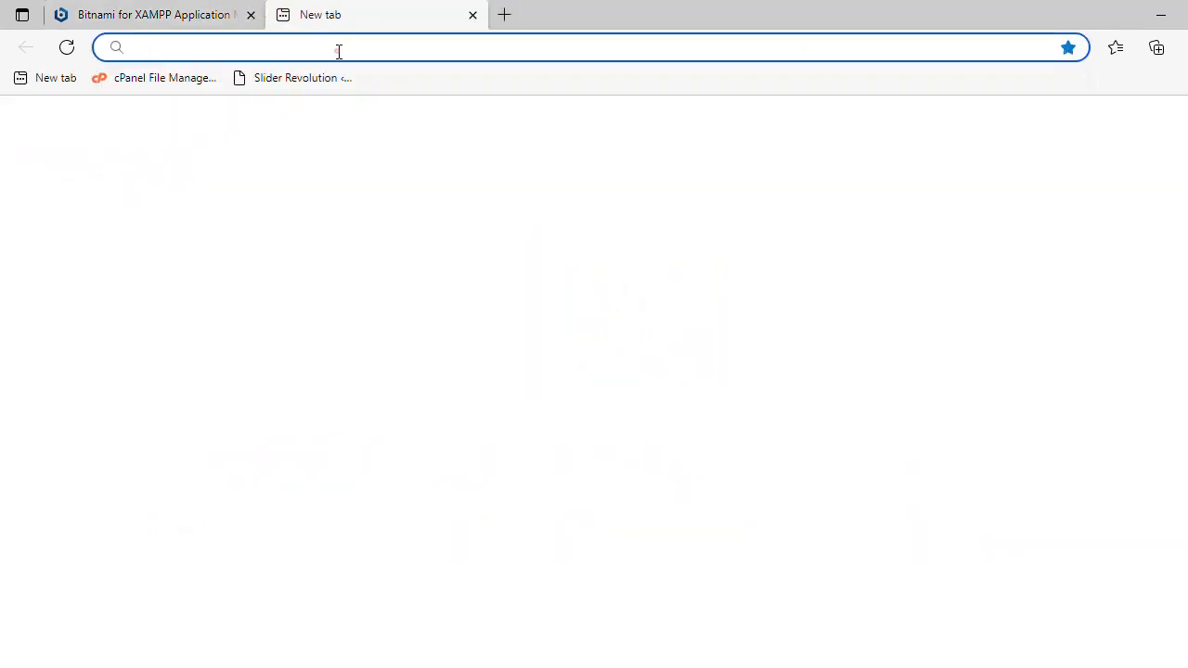
text(lo)
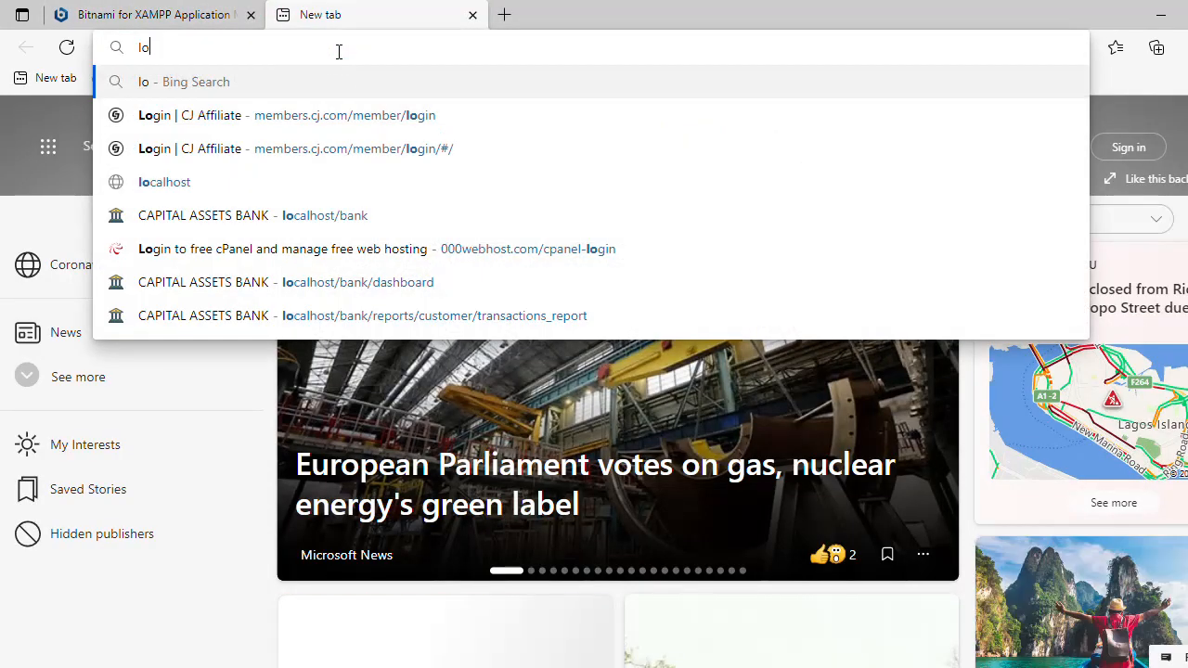
text(cal)
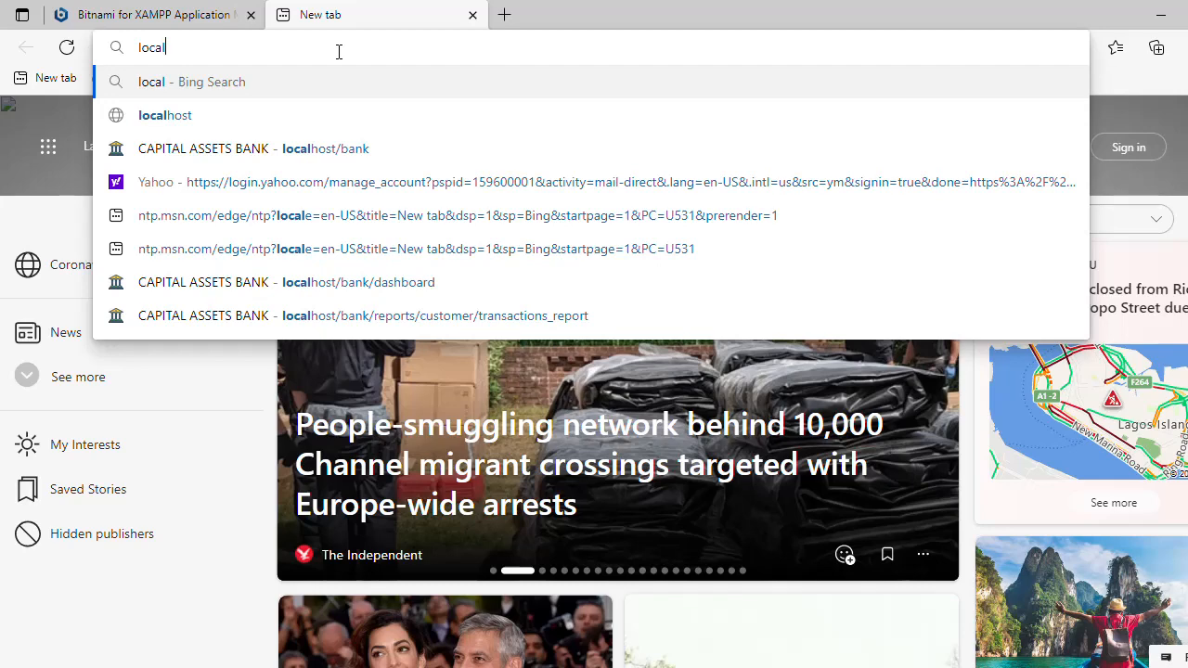
text(host)
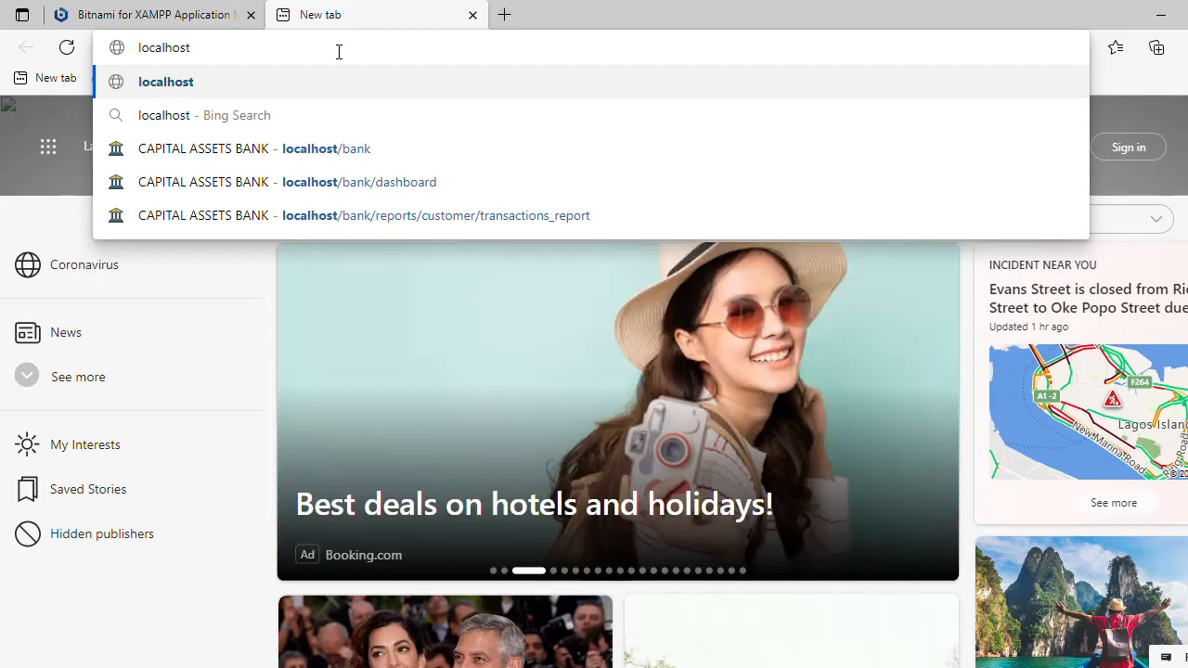
text(/)
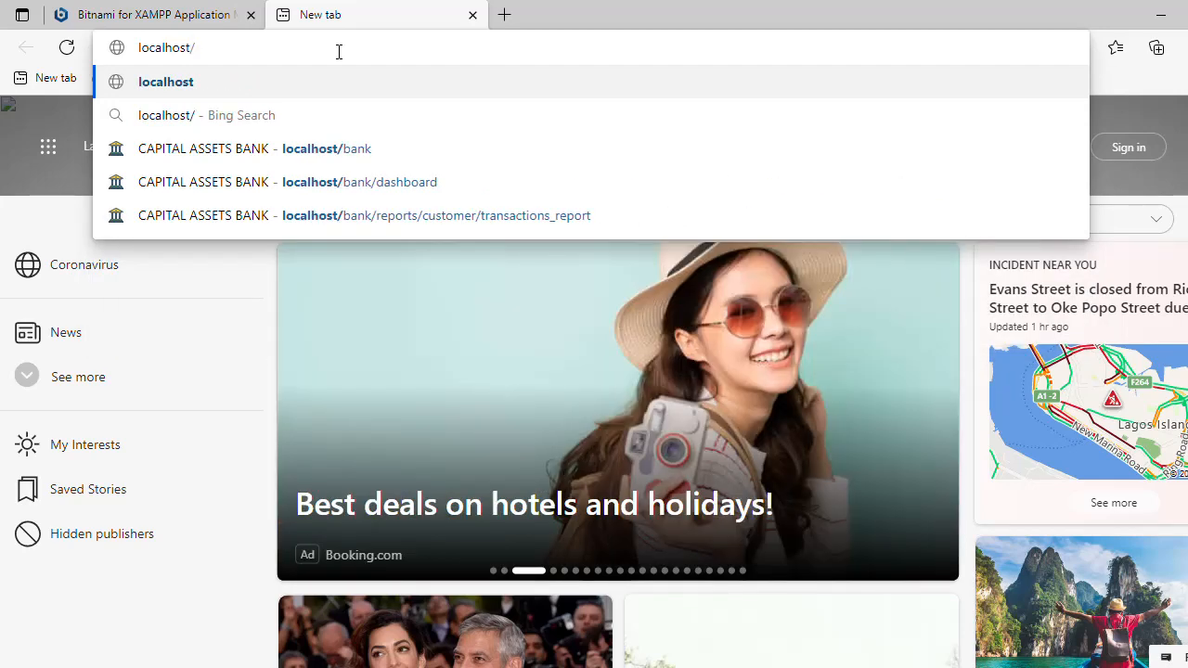
text(wordpres)
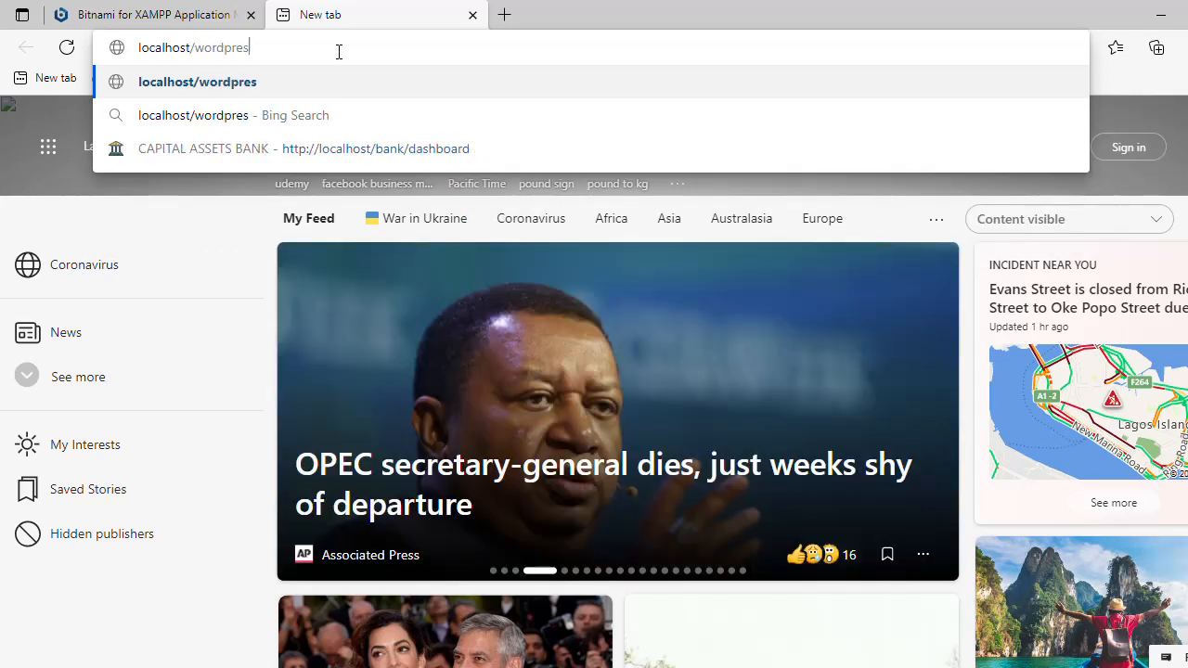
text(s)
key(Return)
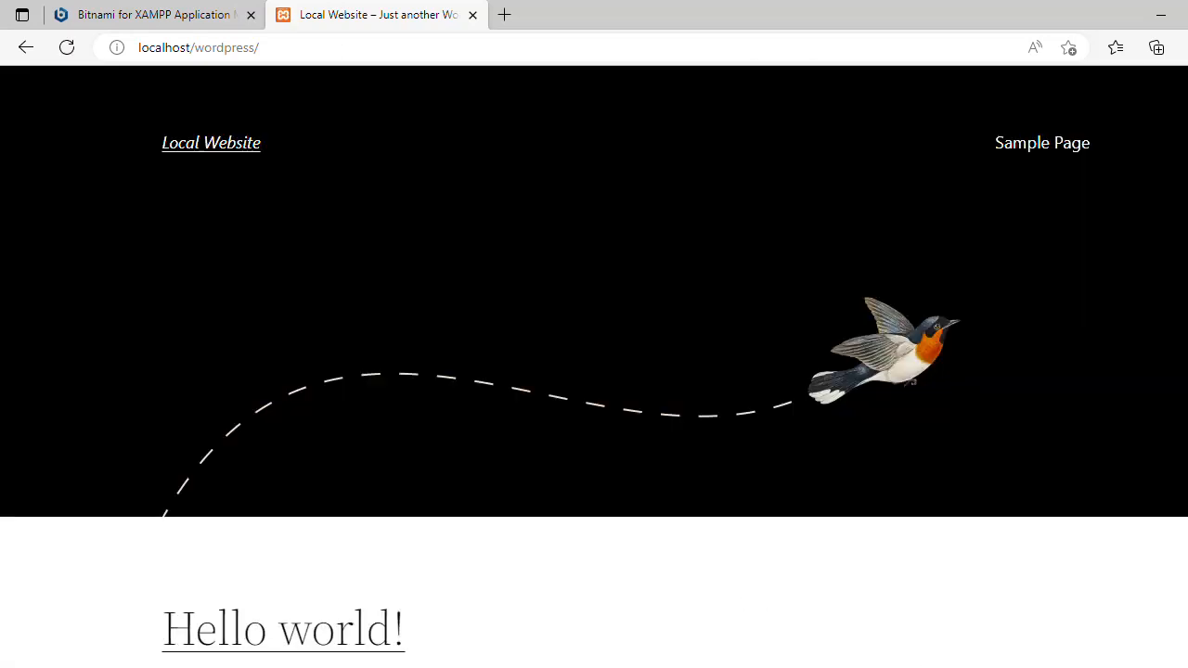
Step: Extend the site address to localhost/wordpress/wp--admin and try to load the admin page
click(505, 53)
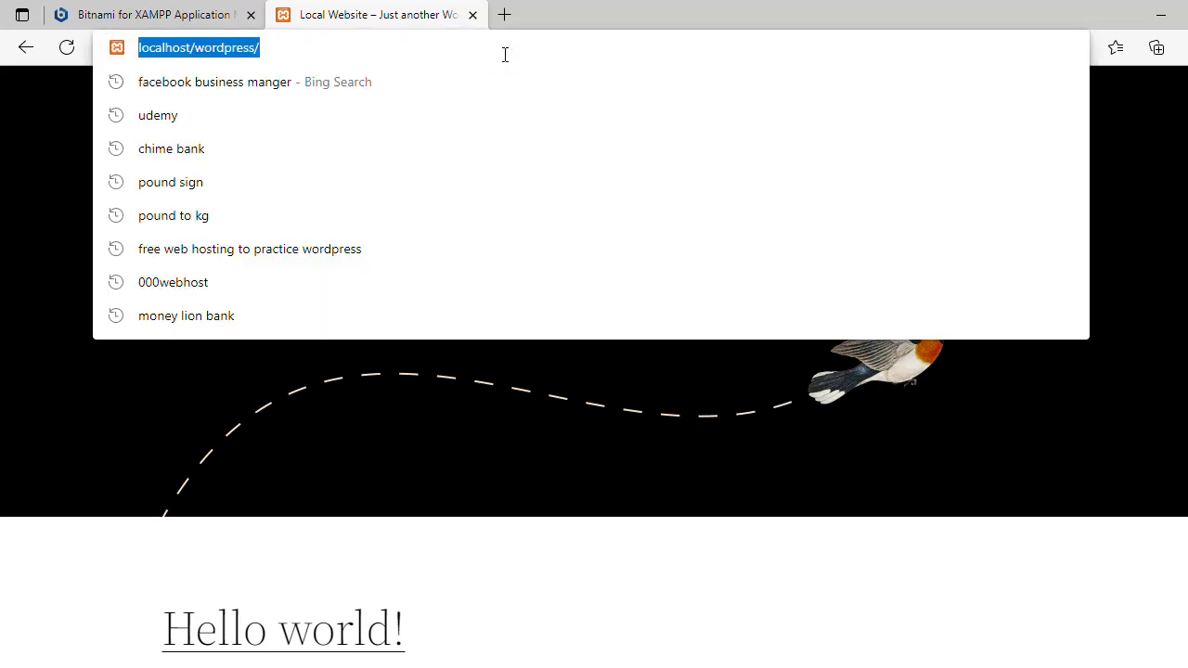
click(505, 54)
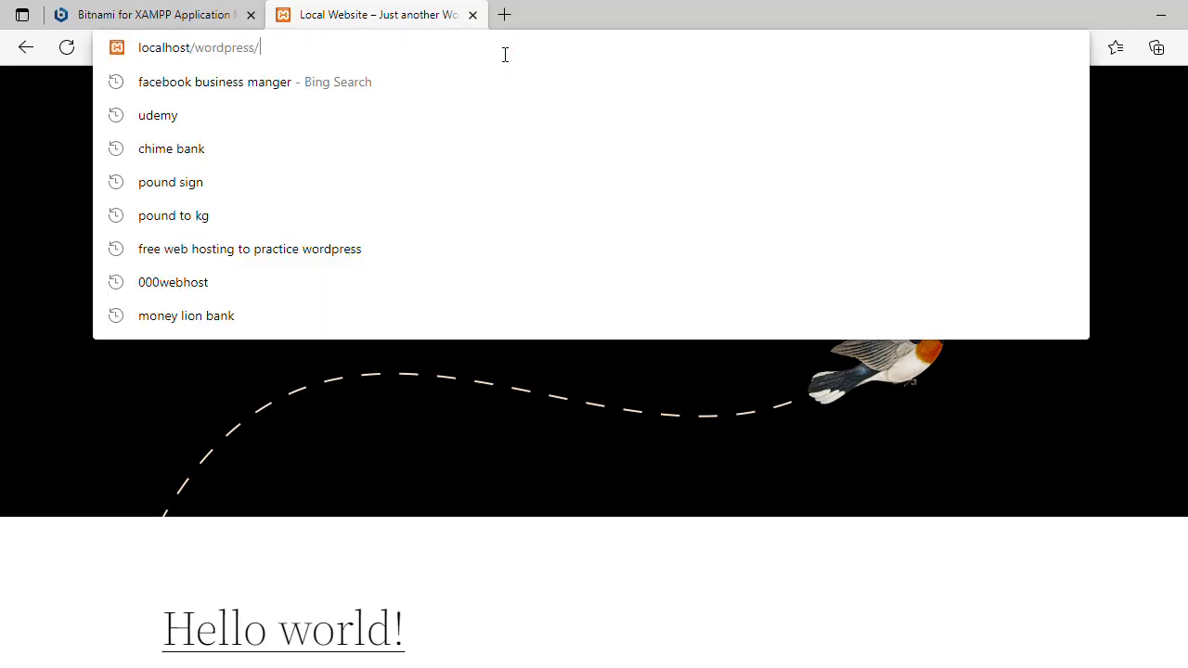
text(wp-)
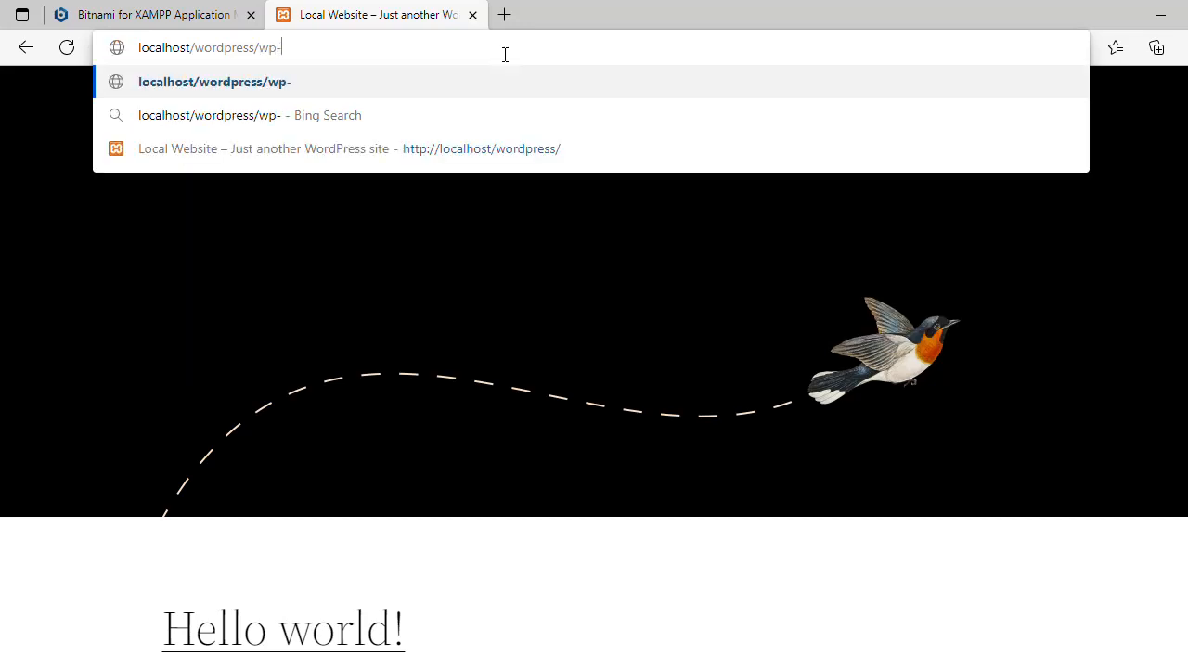
text(-admin)
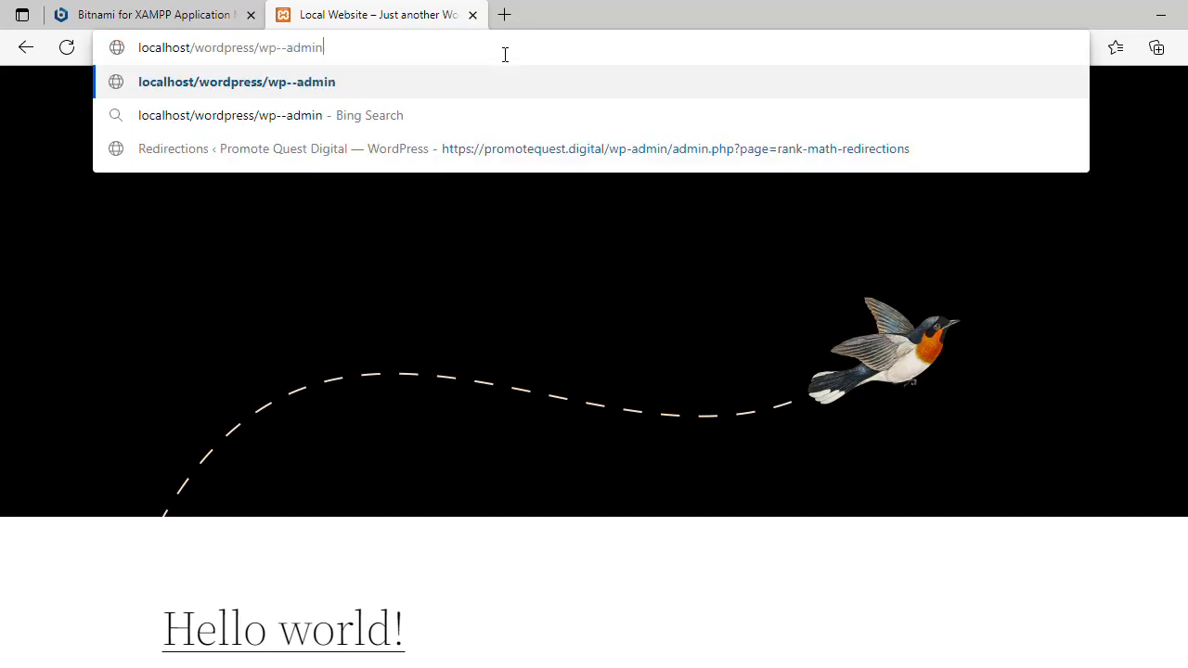
key(Return)
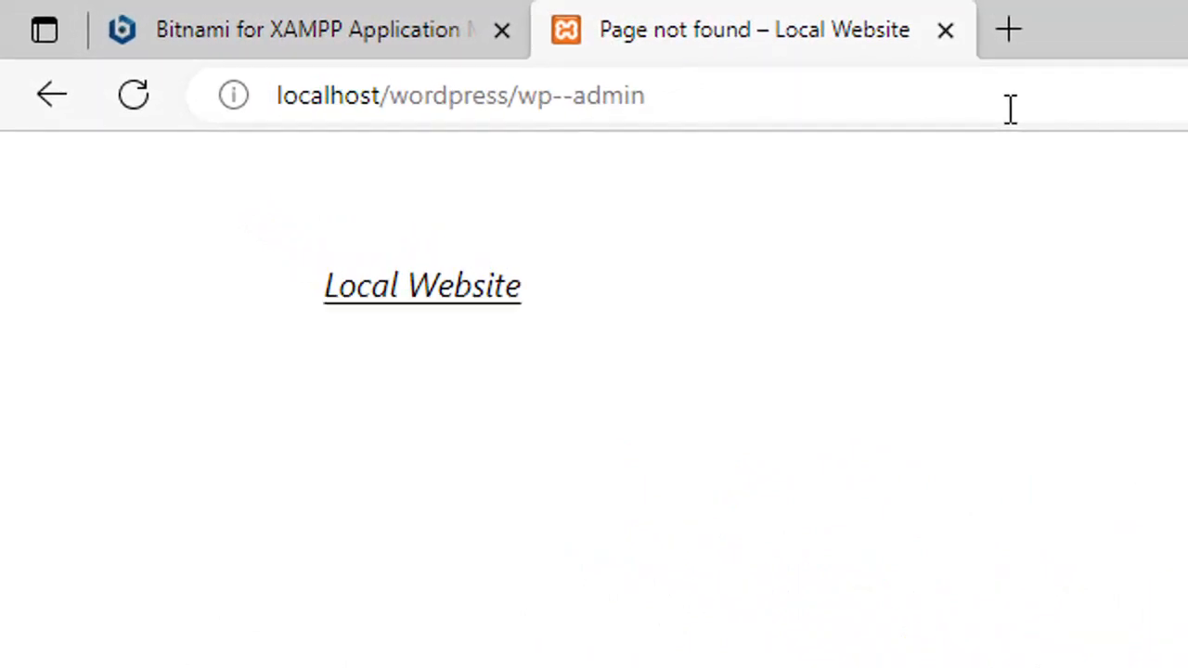
Step: Remove the extra hyphen from the address and load localhost/wordpress/wp-admin
click(562, 96)
click(563, 96)
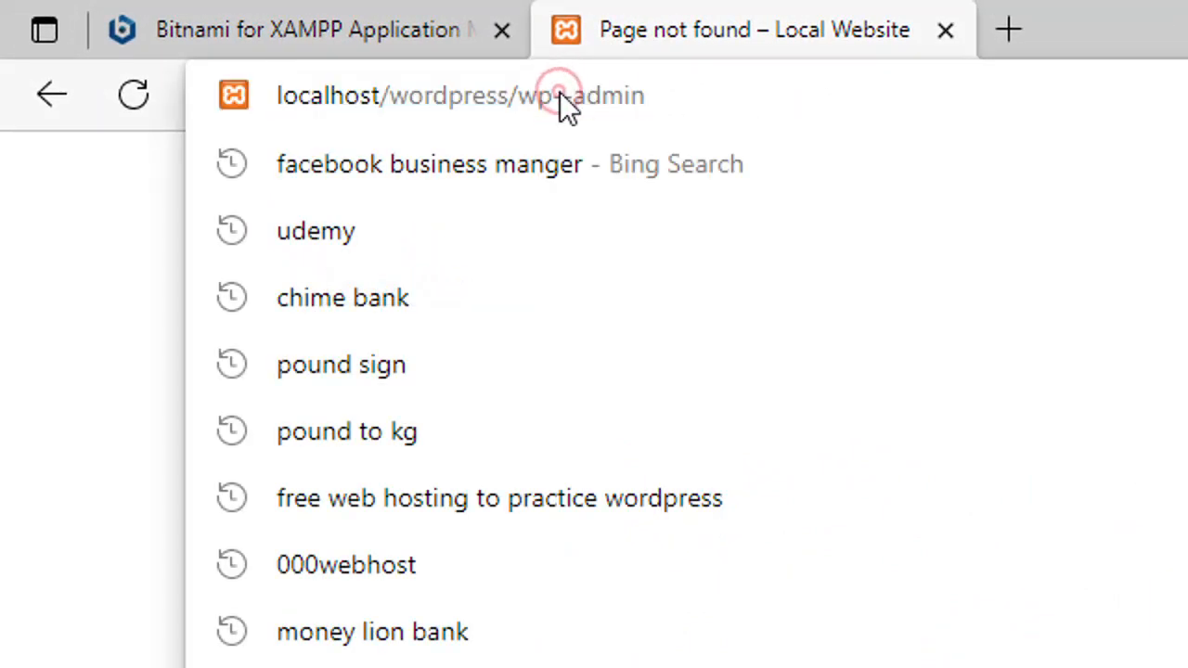
key(BackSpace)
key(Return)
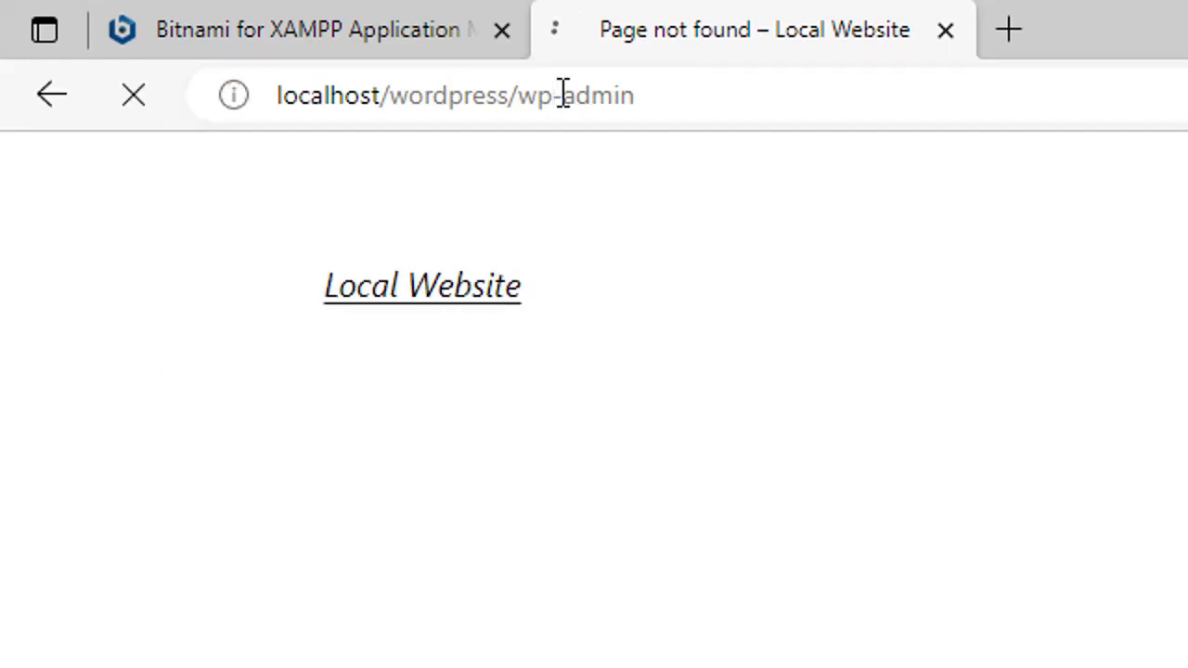